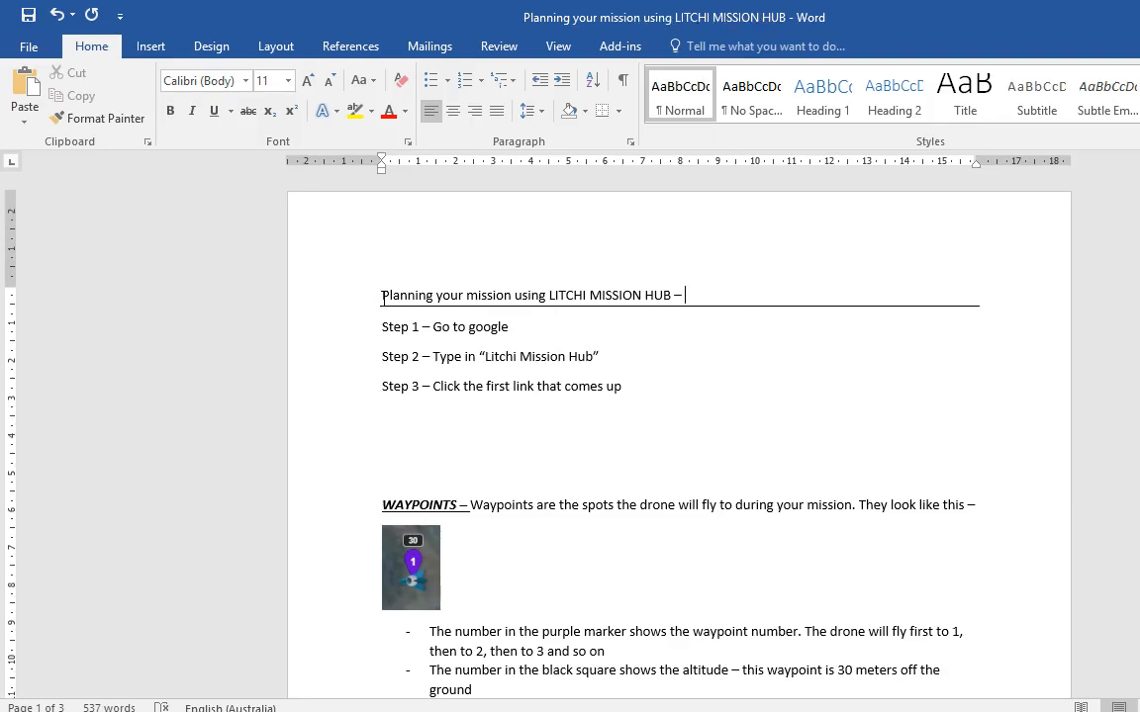
Step: Highlight the title and the three Step lines in the Word planning notes, then return to Chrome
drag(382, 296, 801, 295)
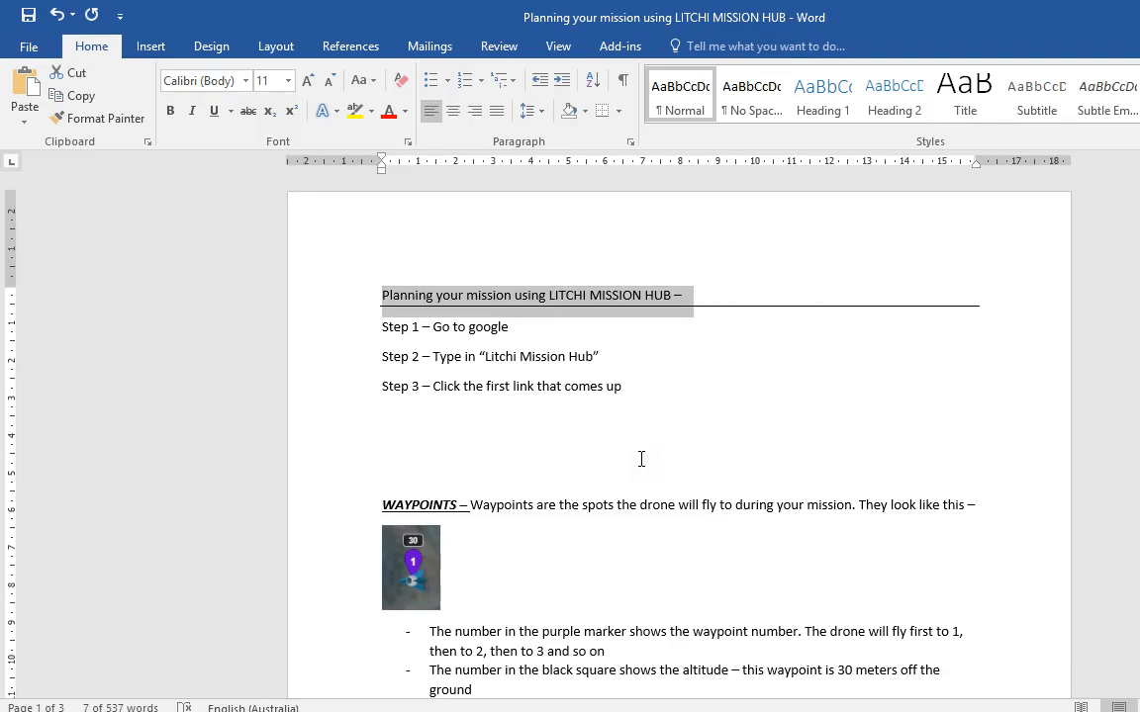
click(551, 332)
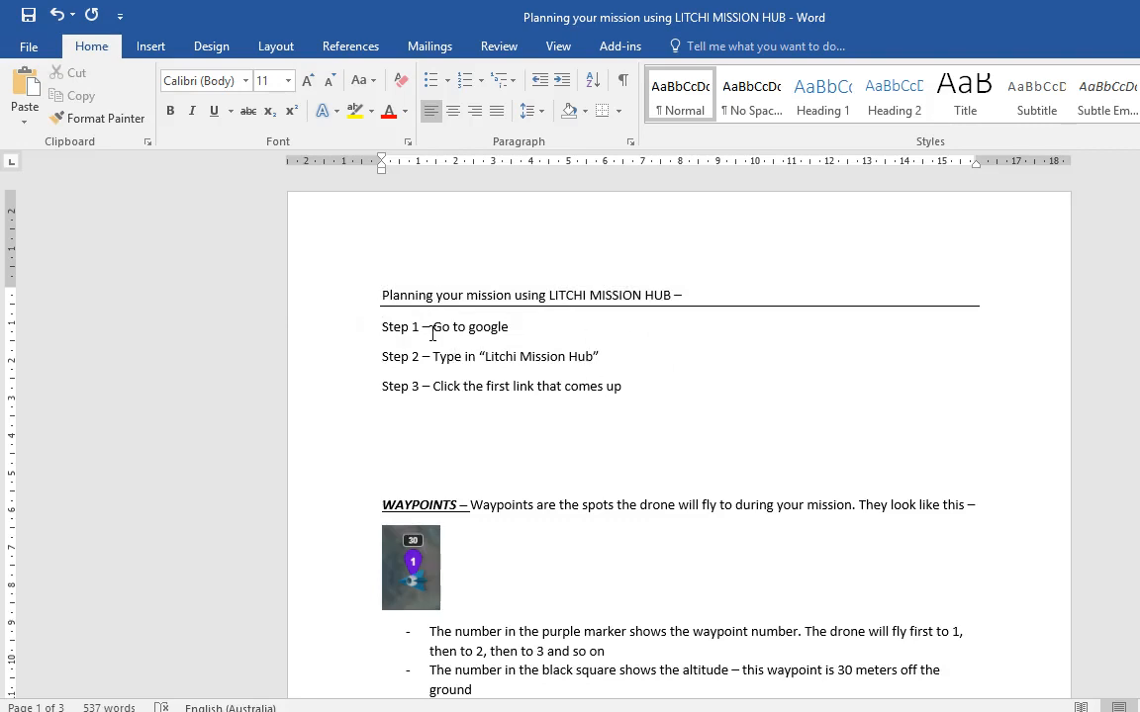
triple_click(393, 327)
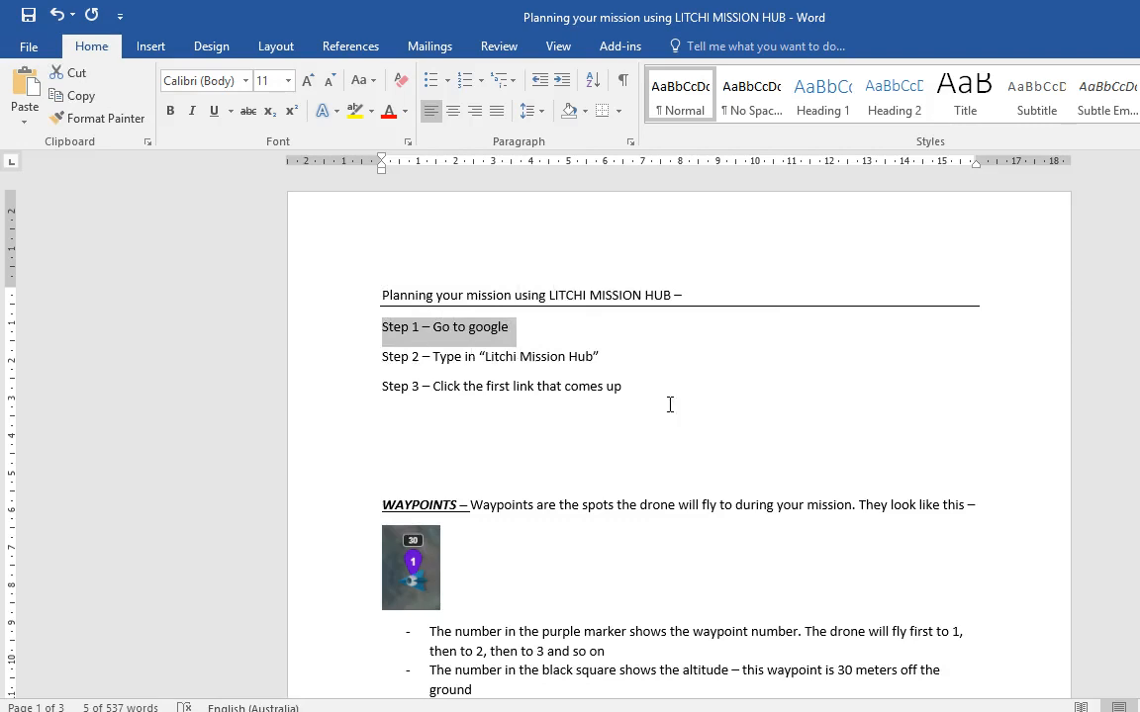
drag(682, 396, 370, 343)
key(alt+Tab)
key(alt+Tab)
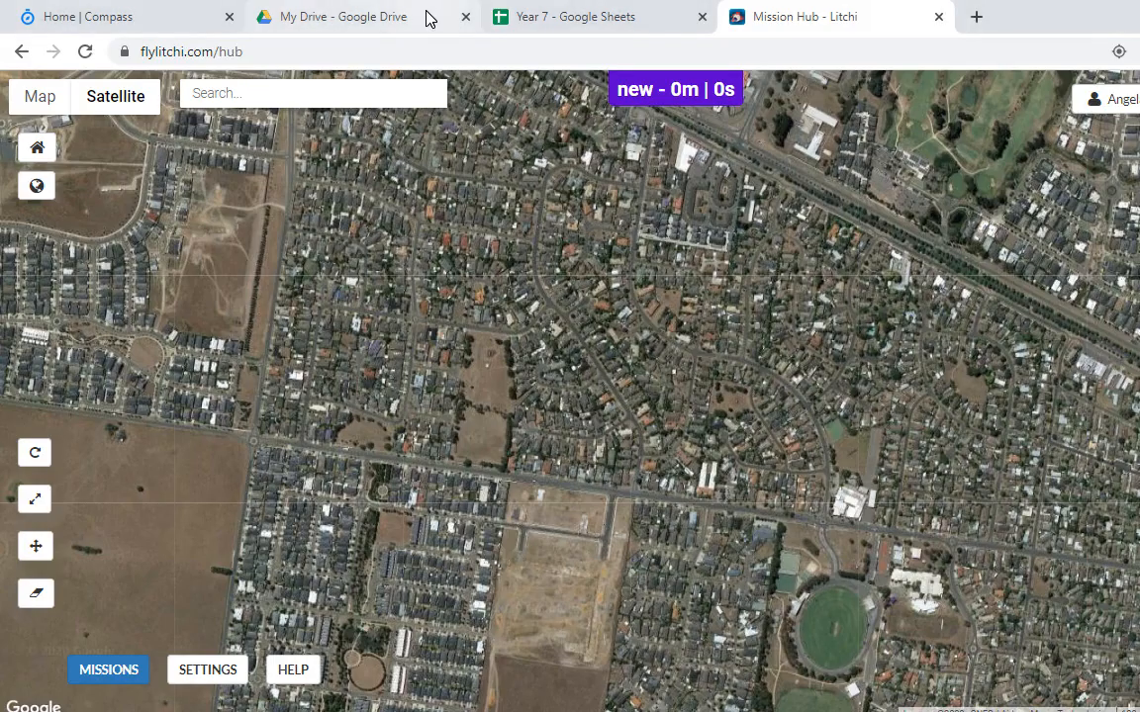
Step: Go to the Google homepage in Chrome, clearing the Step selection in Word
click(477, 54)
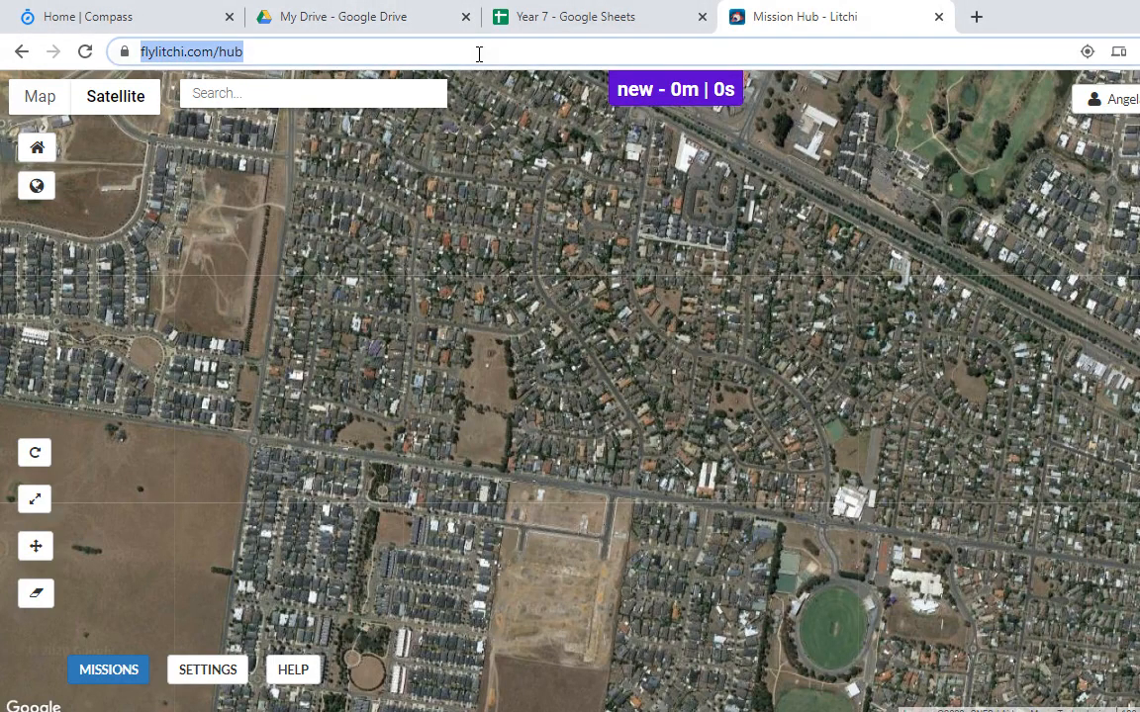
text(google.)
key(Return)
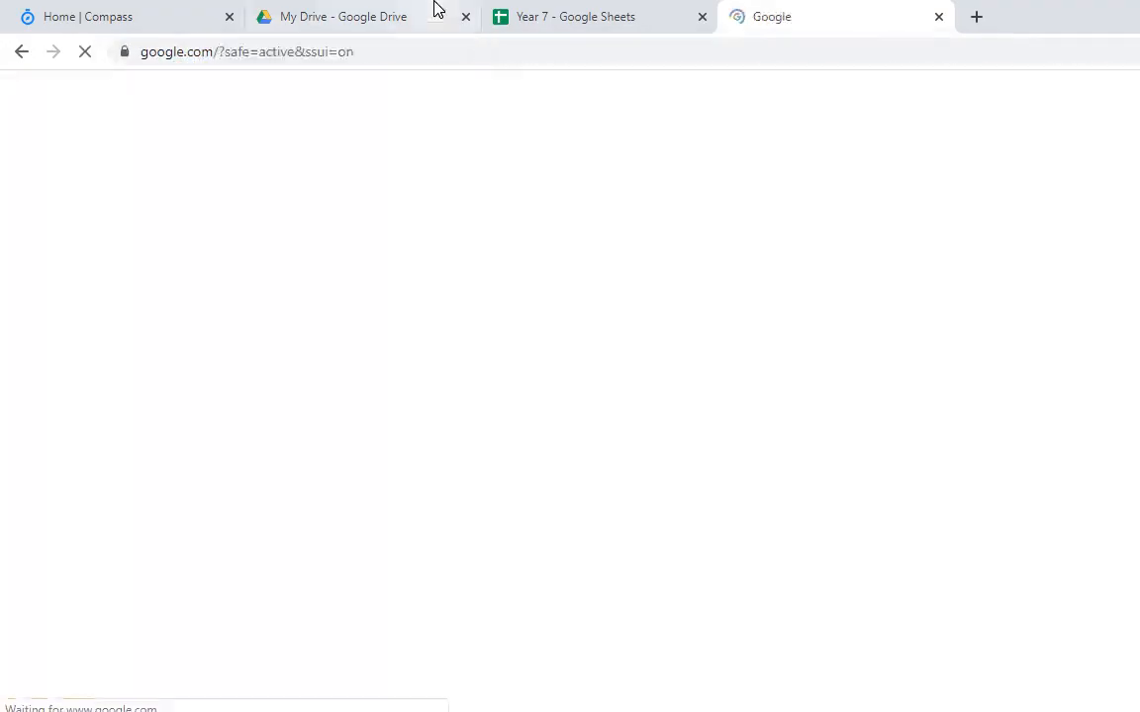
key(alt+Tab)
click(641, 358)
key(alt+Tab)
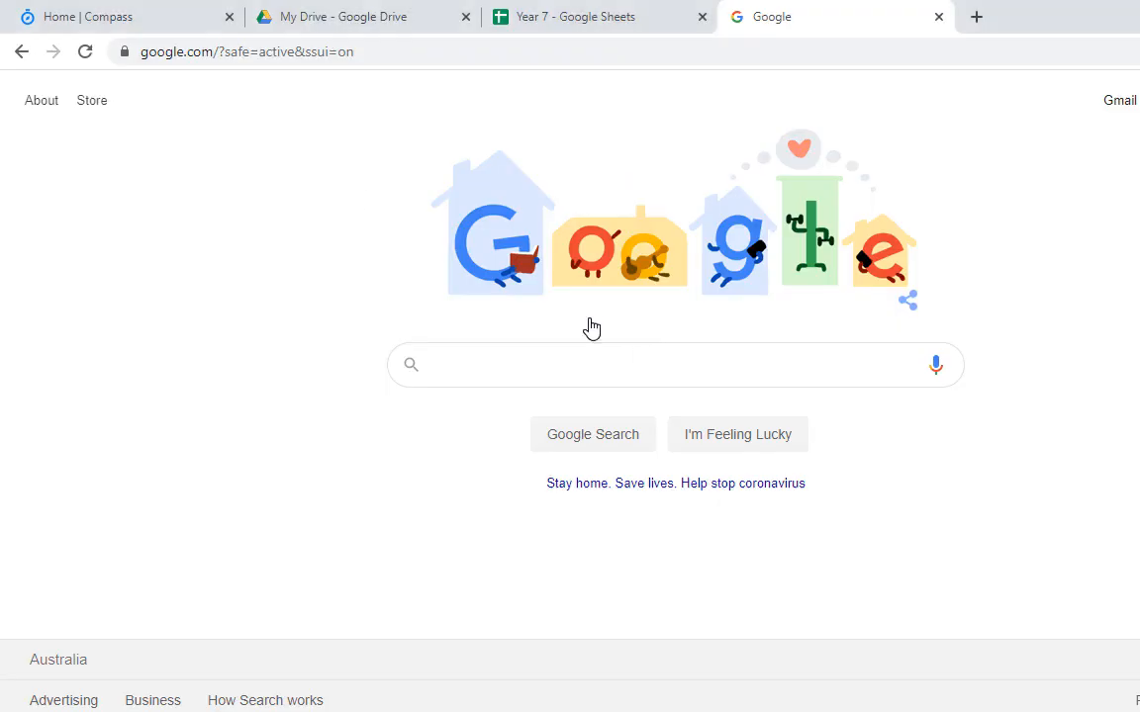
Step: Search Google for 'litchi mission hub' and open the Mission Hub - Litchi result
text(litchi )
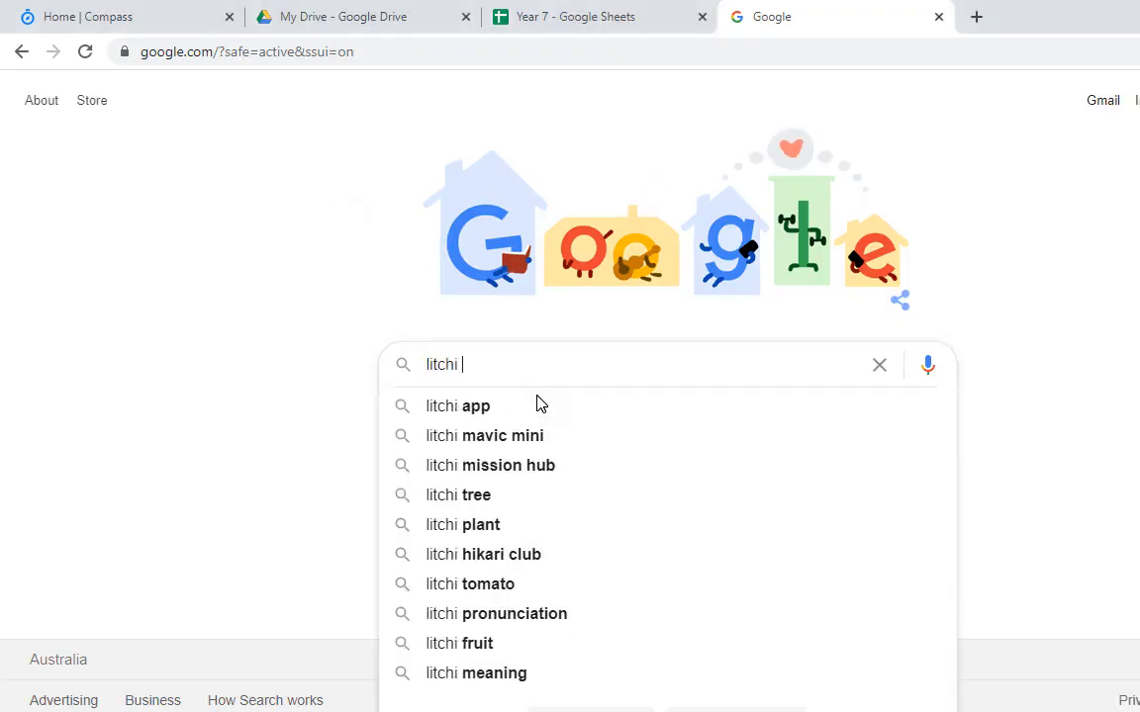
text(mission hub)
key(Return)
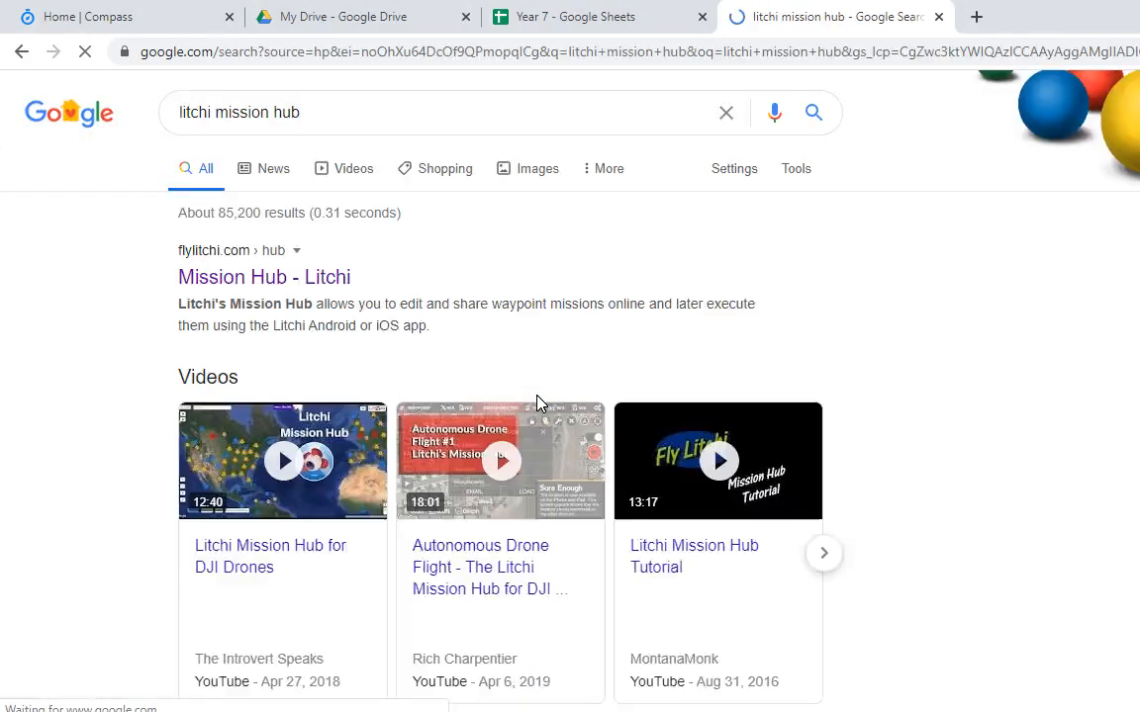
key(alt+Tab)
drag(430, 391, 648, 460)
key(alt+Tab)
click(262, 277)
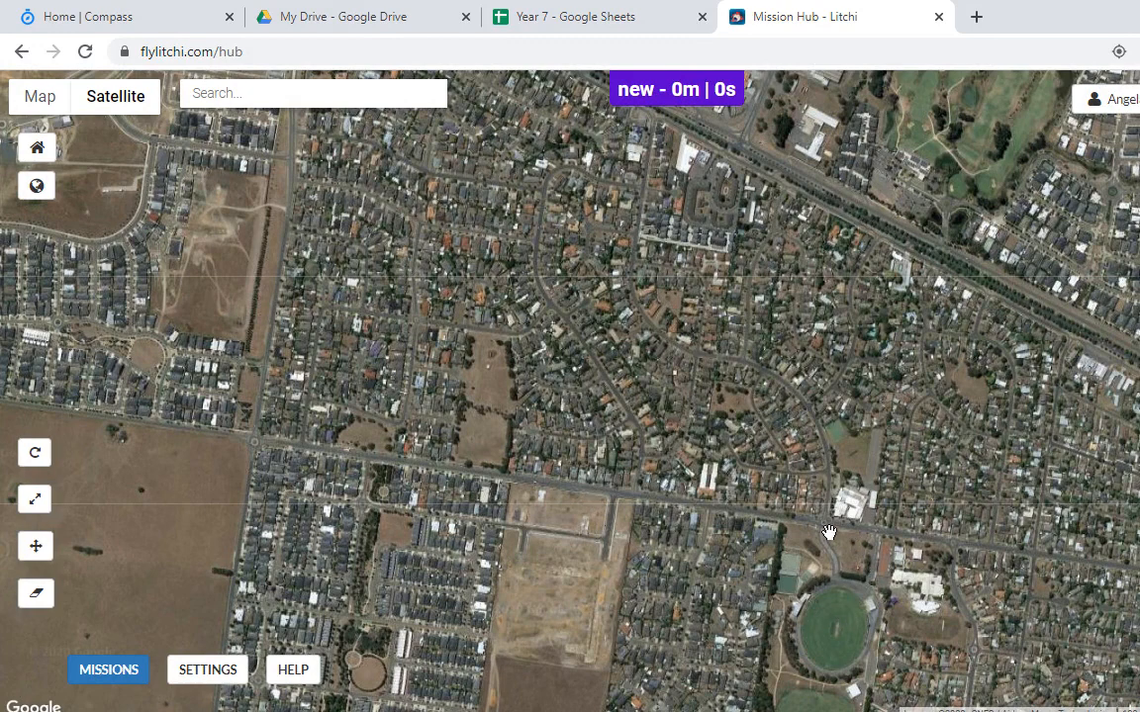
Step: Zoom out the map and jump to the school's address via the map Search box
drag(960, 556, 546, 493)
scroll(550, 491, down, 1)
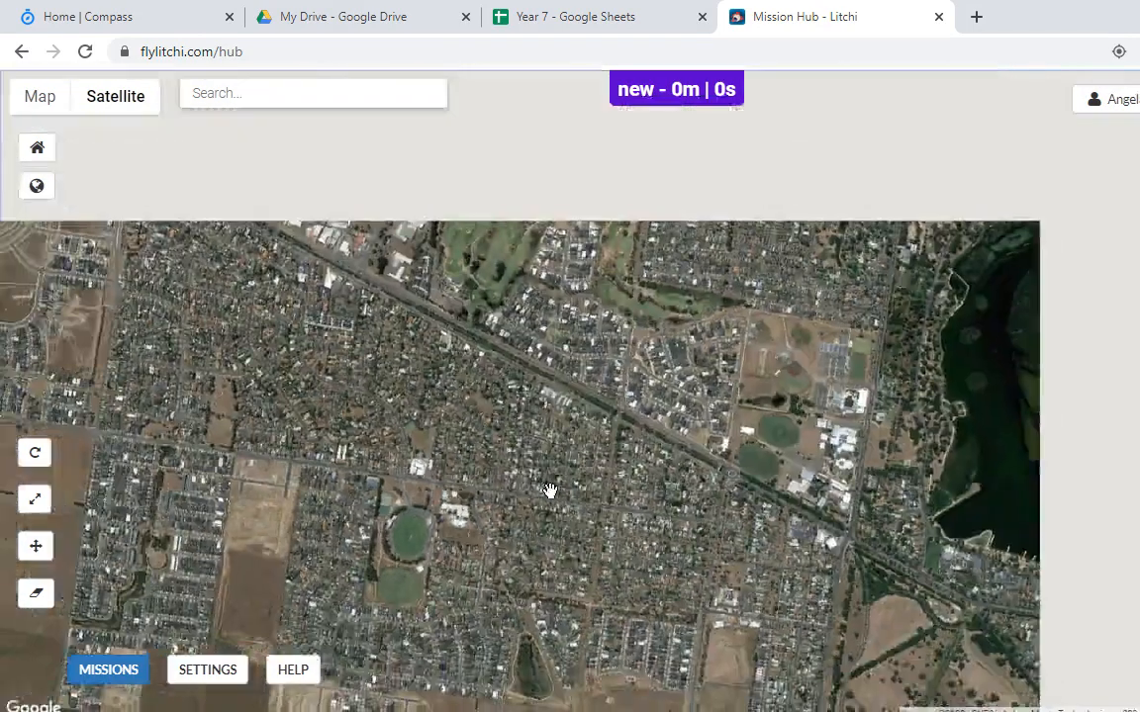
scroll(550, 491, down, 1)
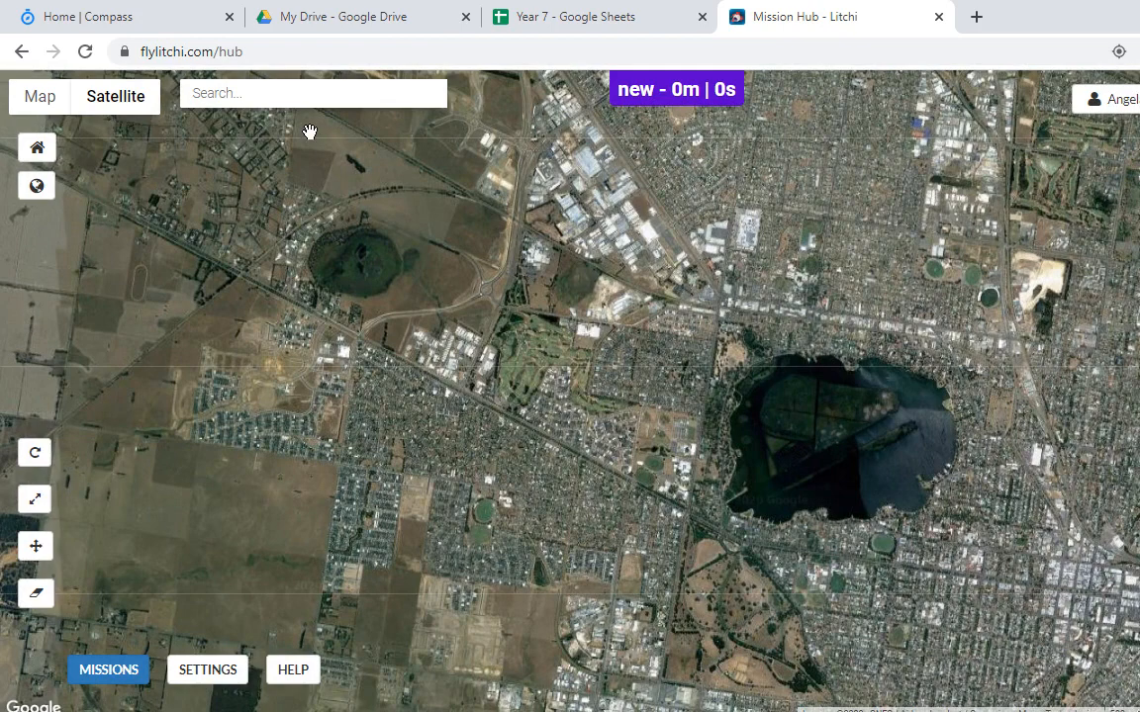
click(264, 92)
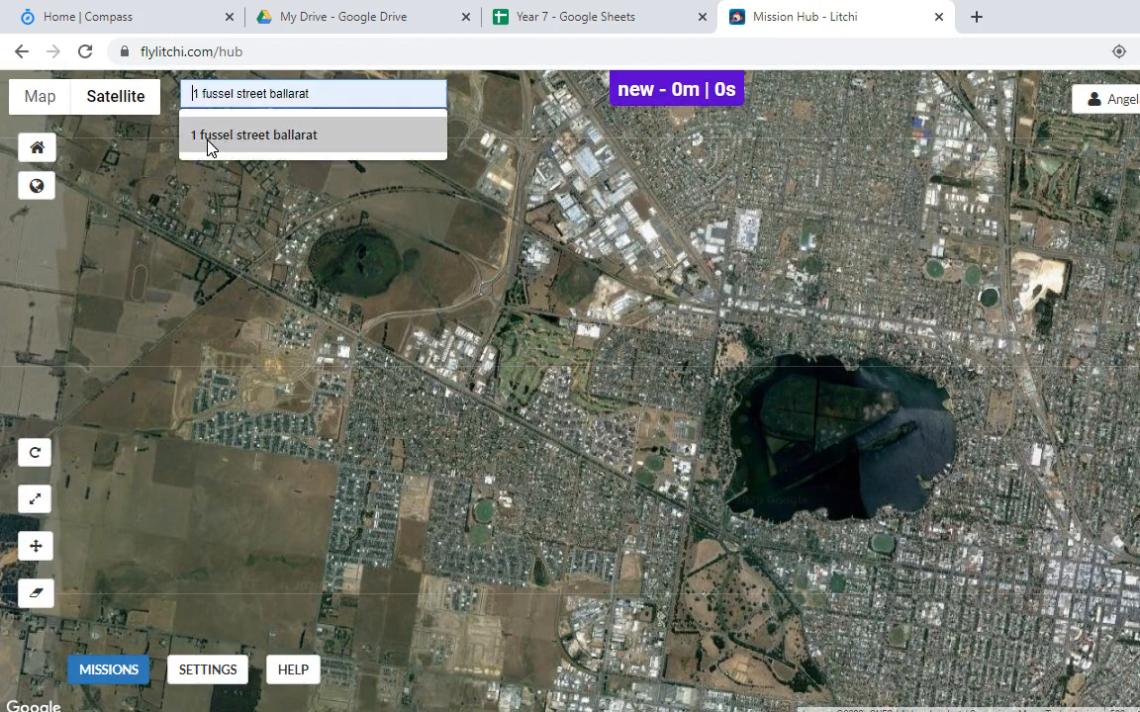
click(287, 139)
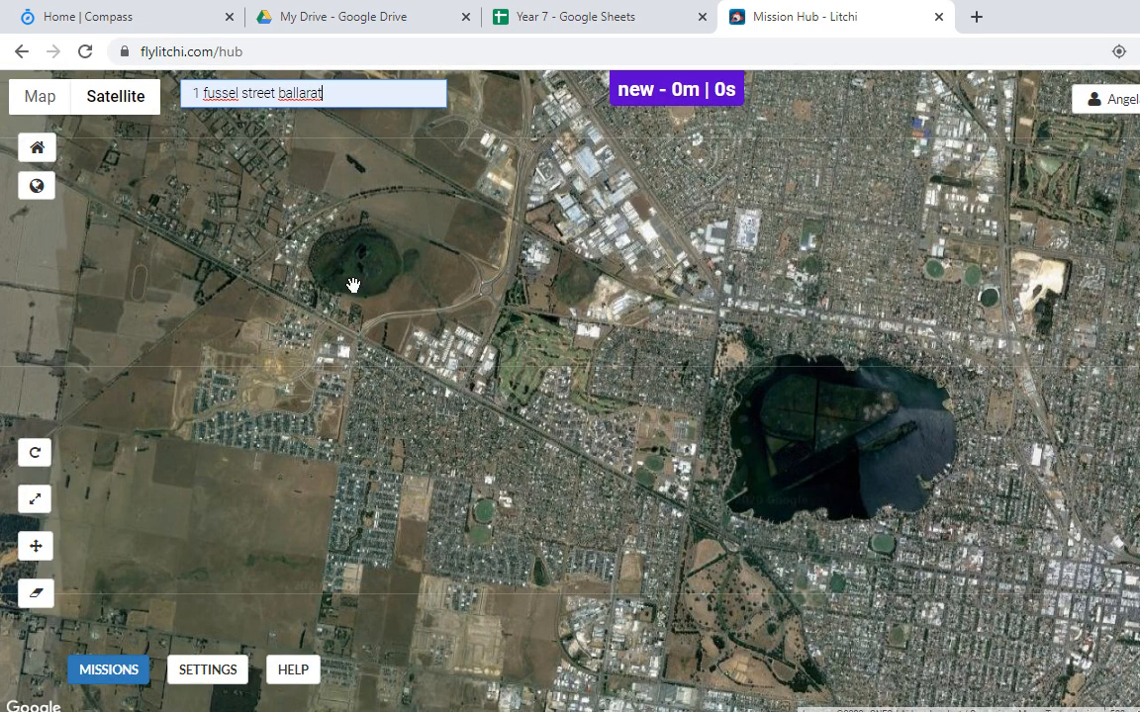
key(Return)
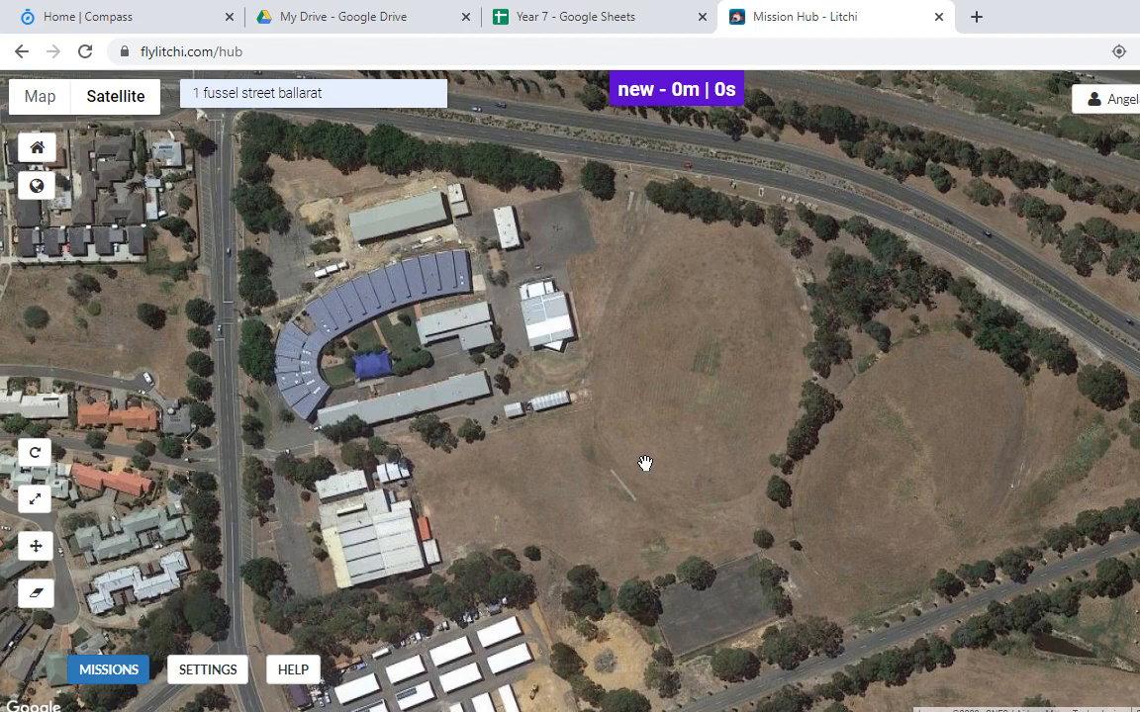
Step: Pan and zoom around the school, its sheds, housing and highway, then reach the WAYPOINTS notes
scroll(549, 407, up, 2)
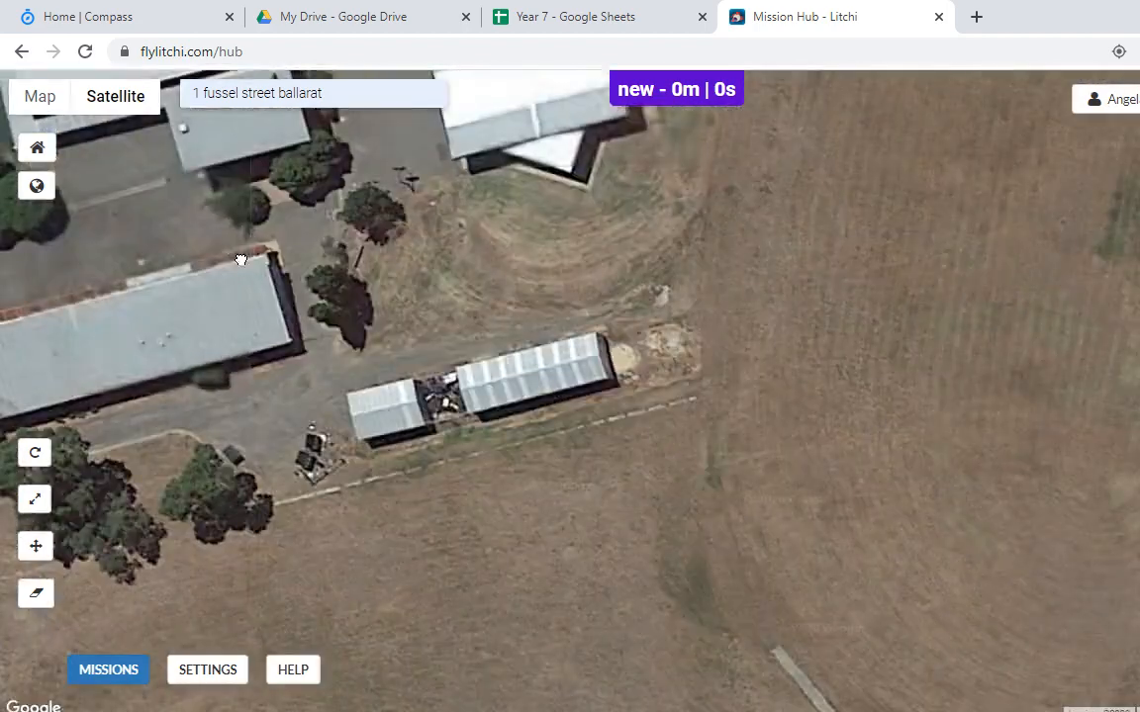
scroll(495, 549, down, 3)
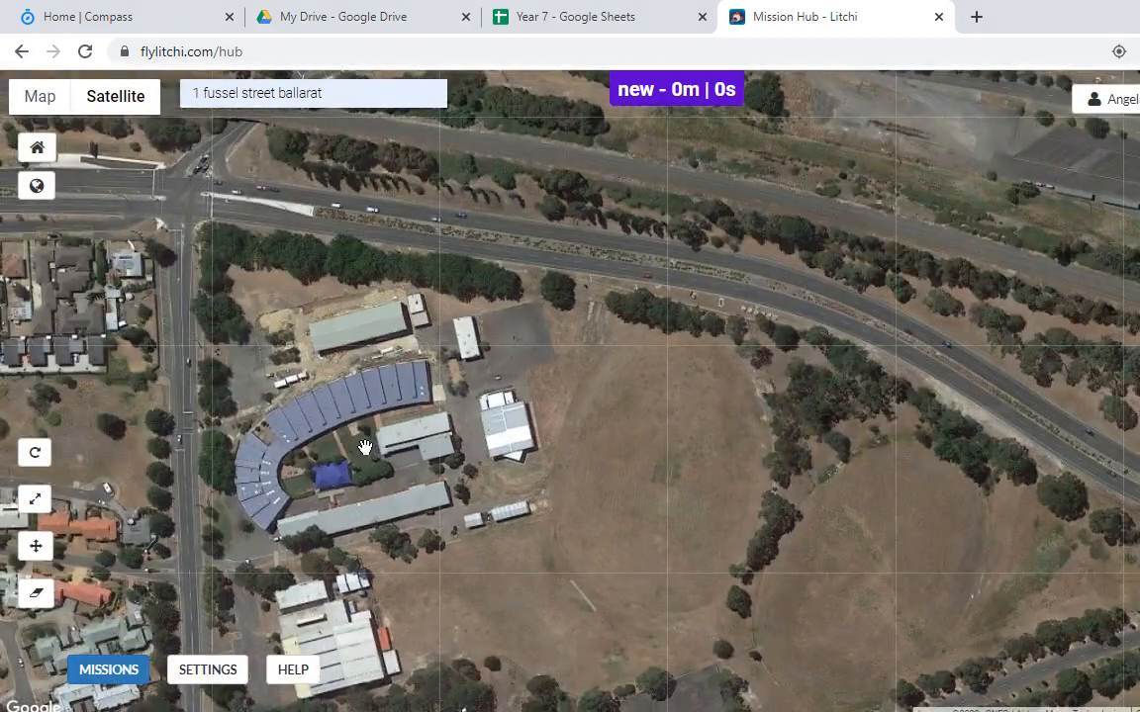
drag(329, 404, 423, 406)
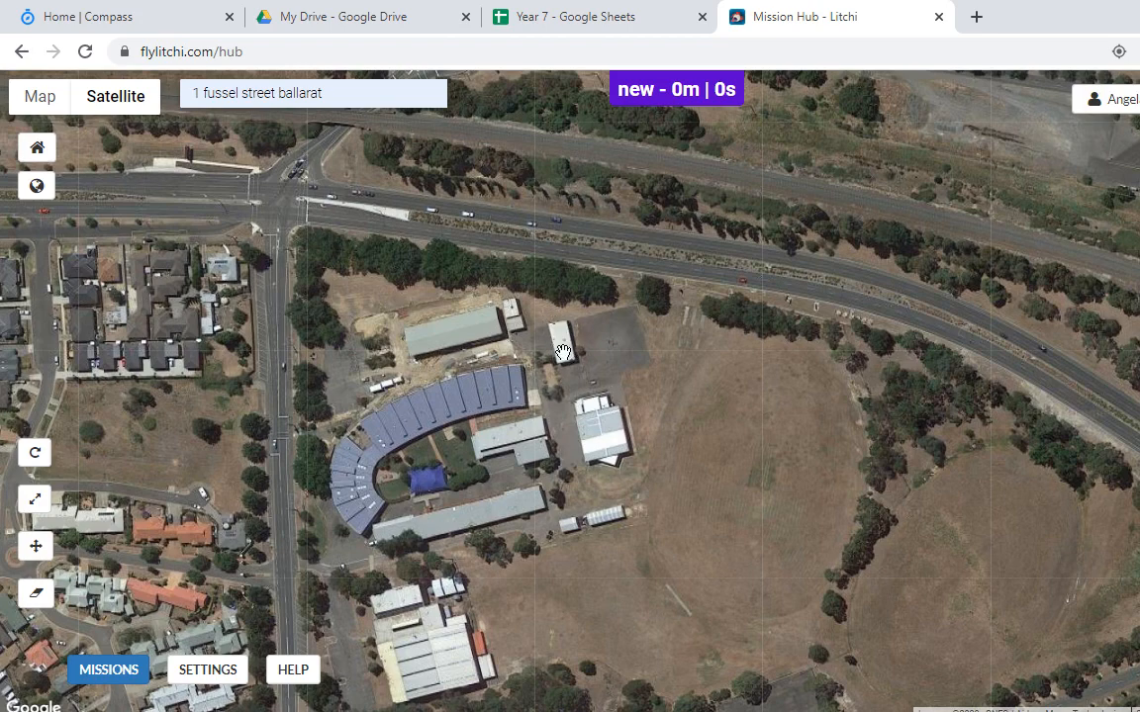
drag(574, 583, 606, 388)
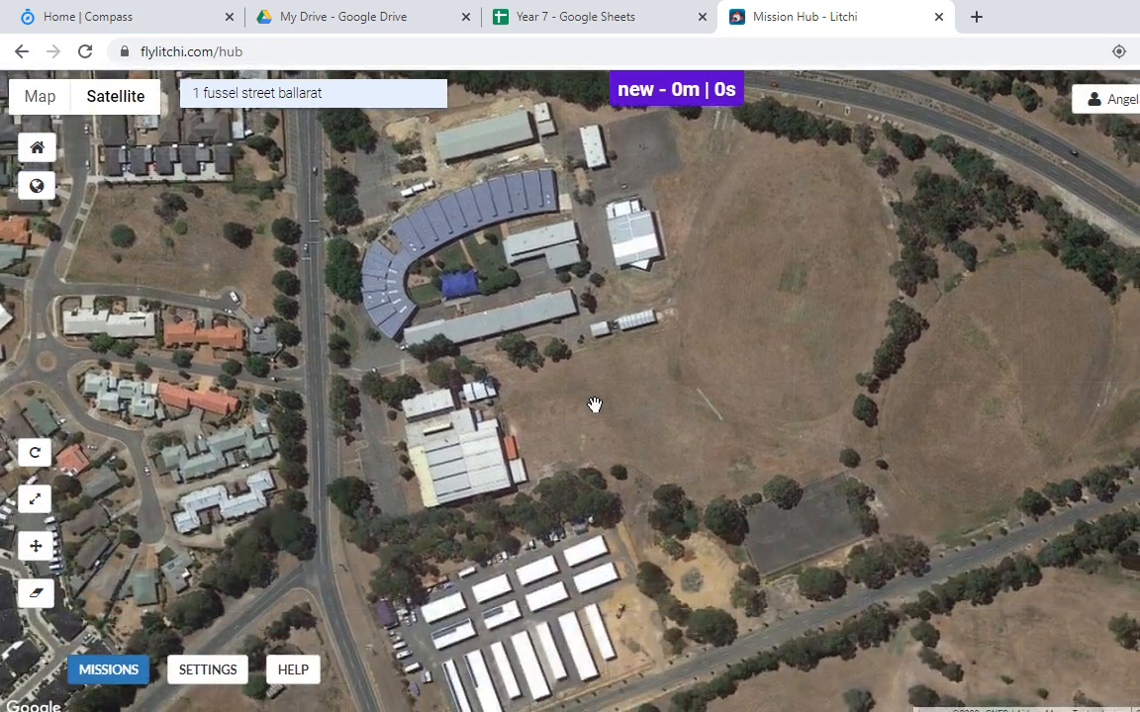
drag(510, 359, 542, 487)
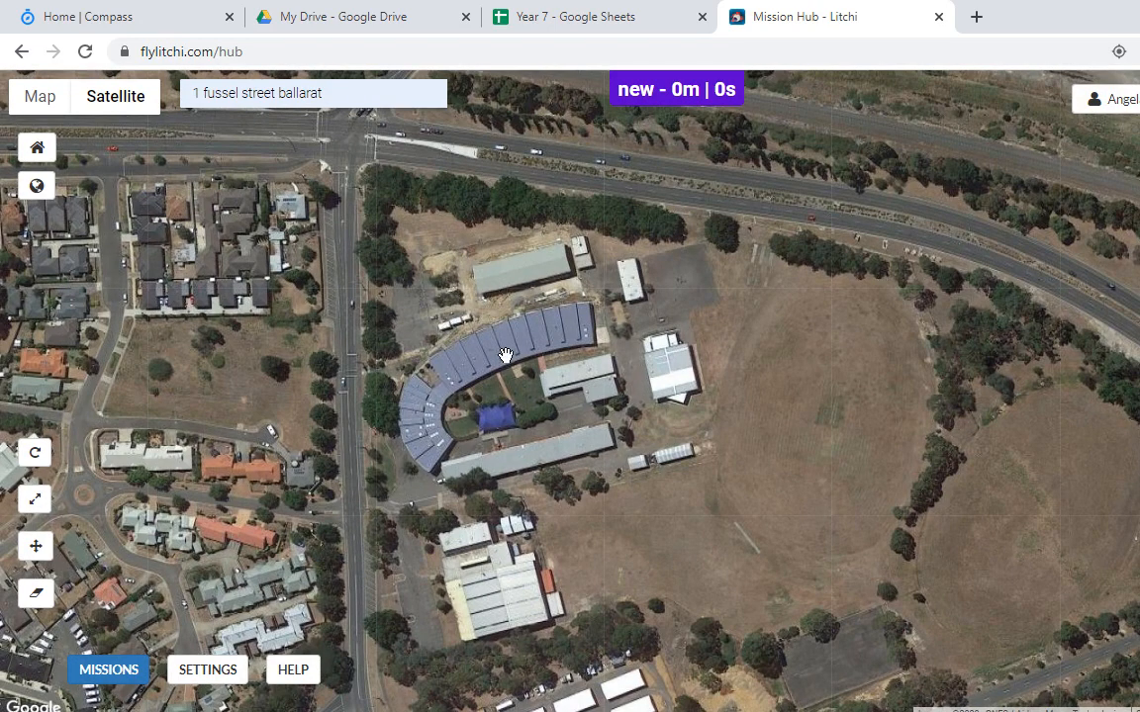
scroll(453, 319, up, 3)
drag(396, 498, 495, 287)
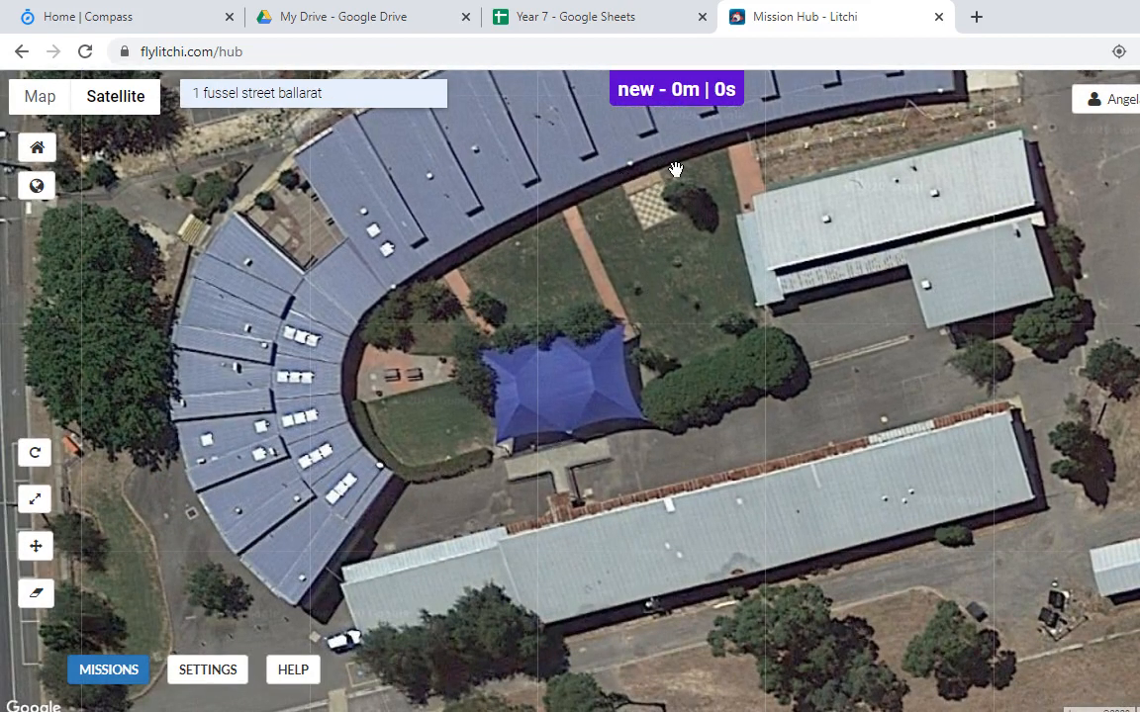
drag(669, 478, 633, 308)
scroll(633, 308, down, 3)
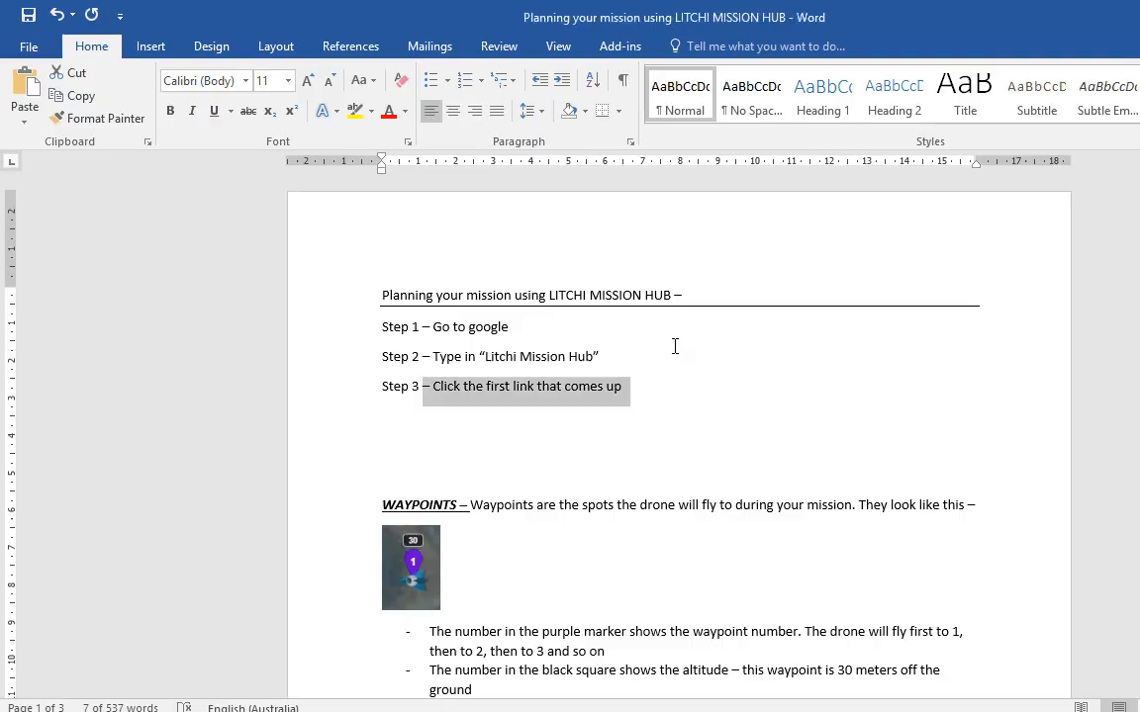
scroll(674, 346, down, 5)
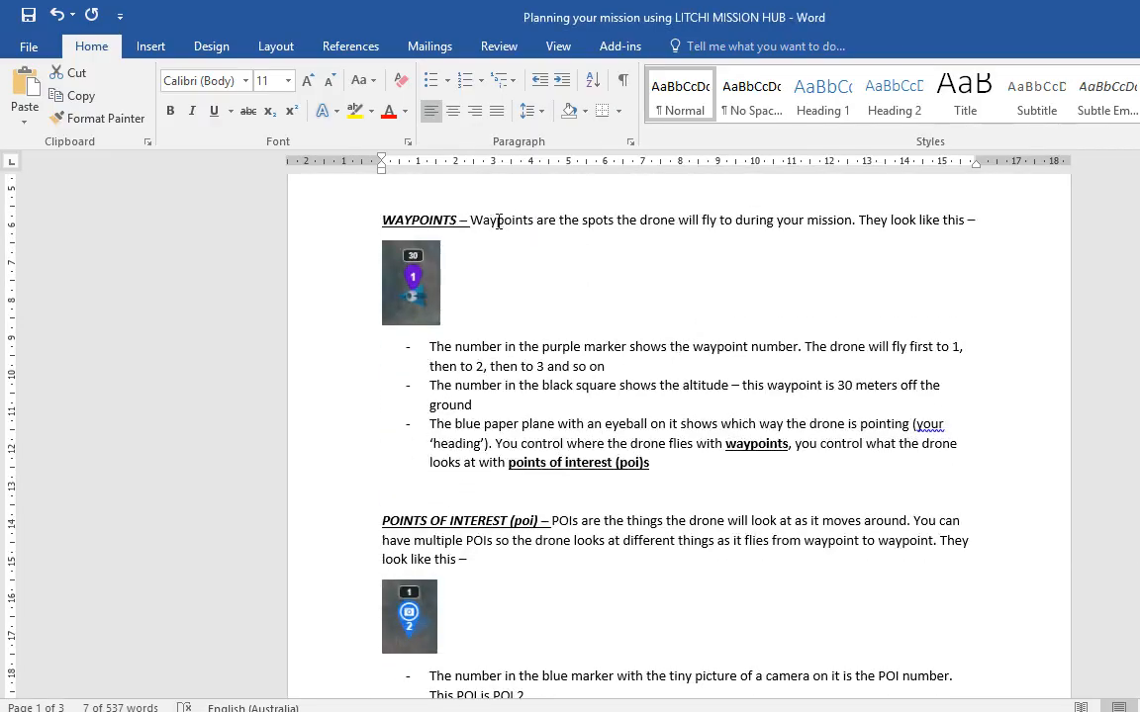
Step: Select part of the waypoints definition sentence in Word, then return to the Mission Hub map
drag(588, 222, 805, 222)
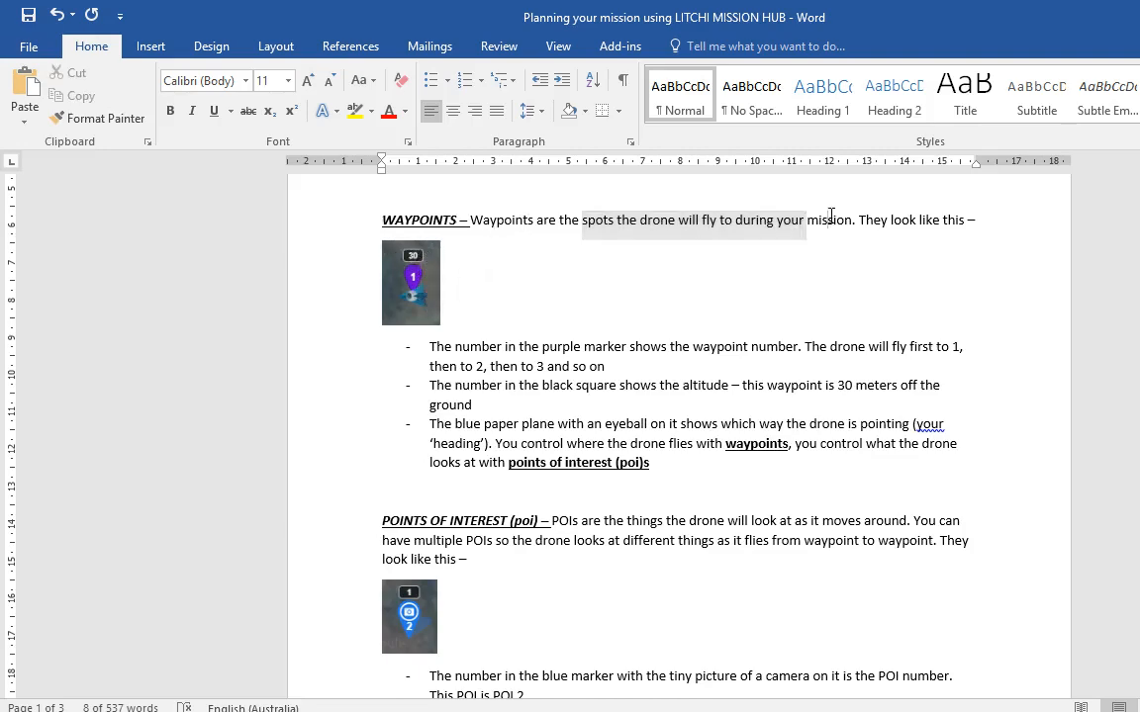
key(alt+Tab)
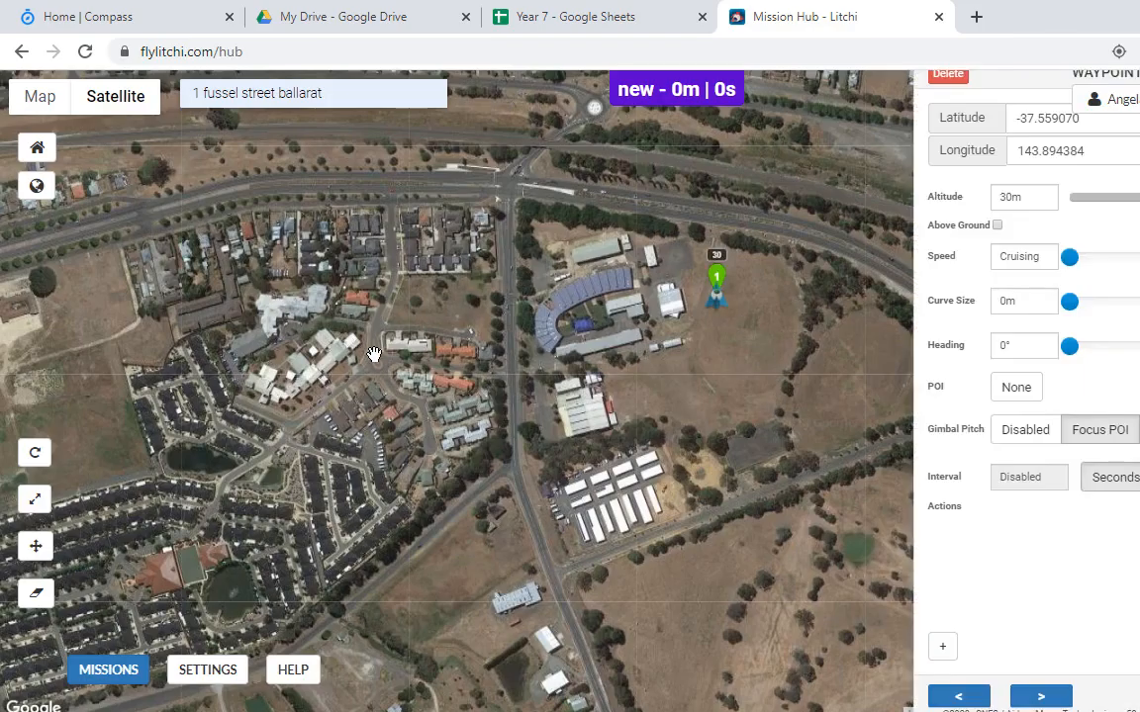
Step: Add sample waypoints around the school, sheds, fields and nearby housing estates
click(362, 415)
click(632, 485)
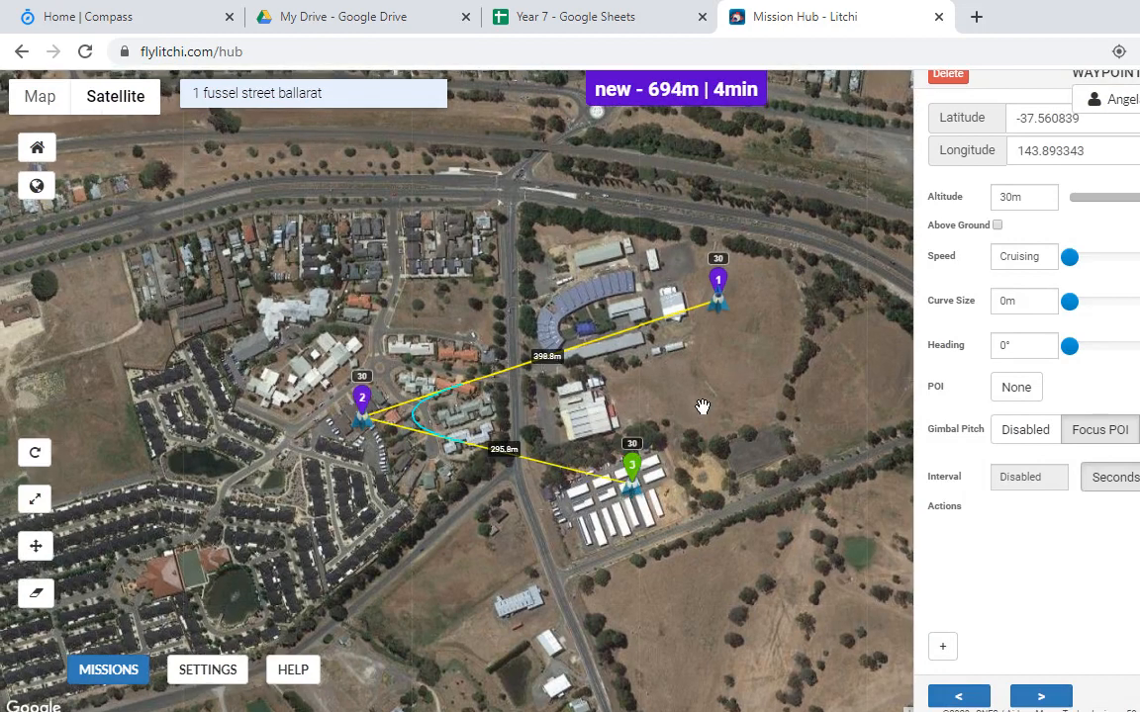
click(701, 407)
click(766, 367)
click(375, 259)
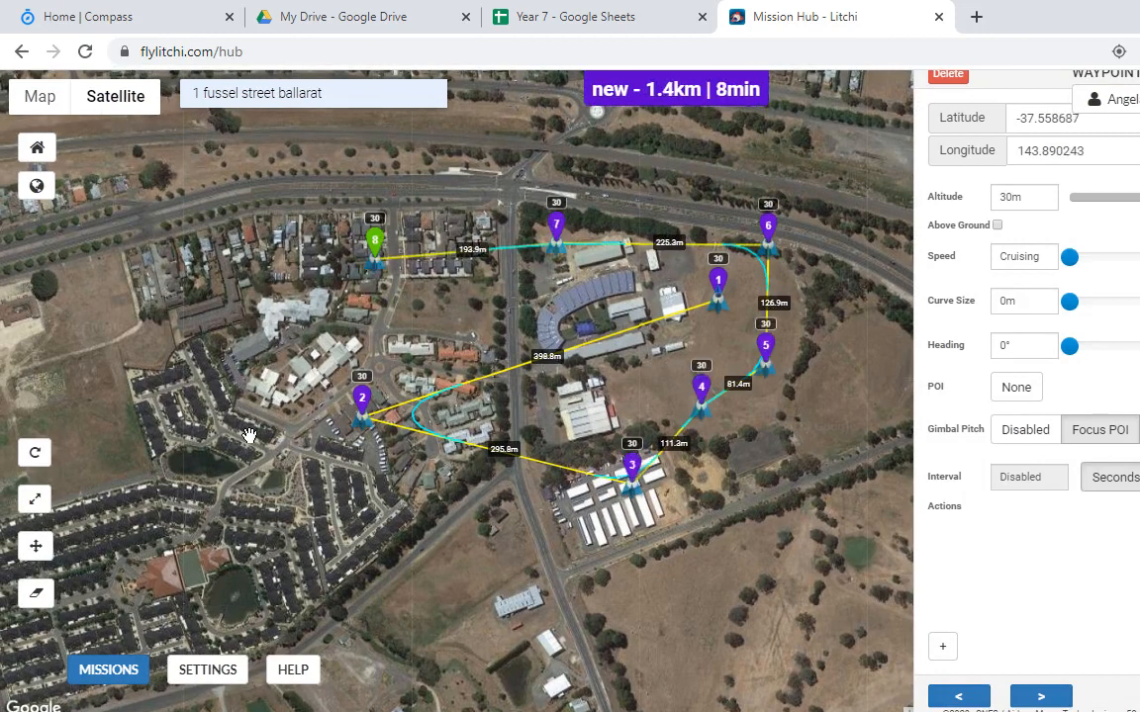
click(213, 402)
click(369, 563)
click(591, 544)
click(703, 496)
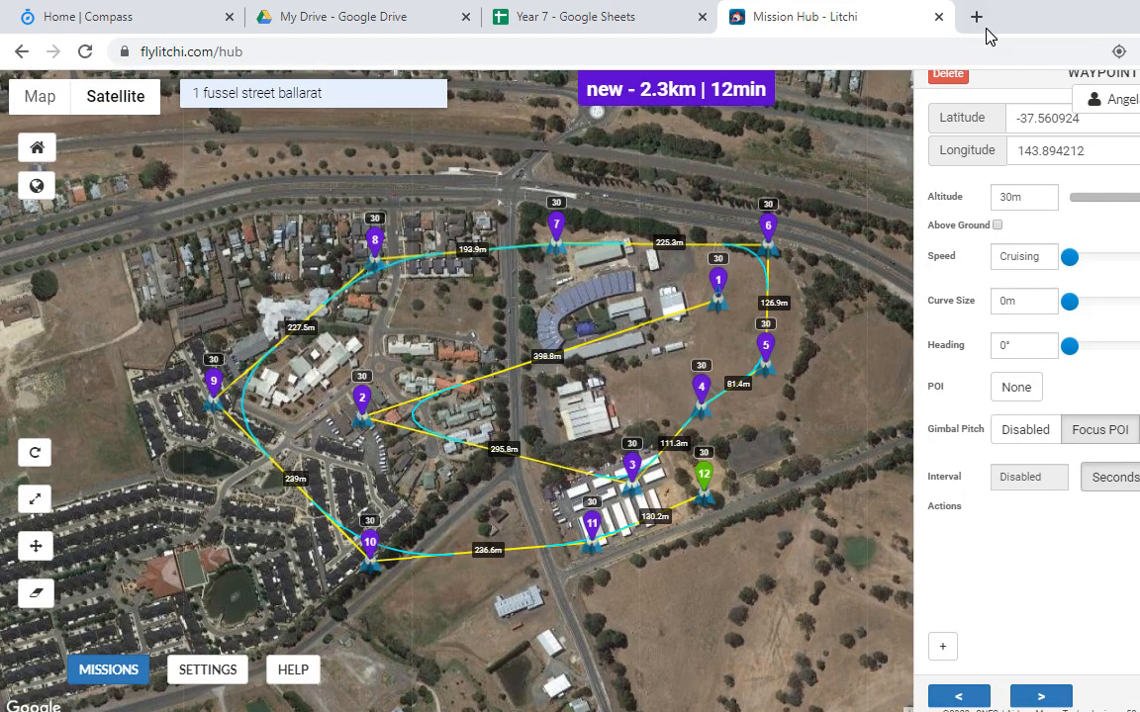
Step: Delete every waypoint, leaving the mission empty at 0m and 0s
click(955, 77)
click(955, 77)
click(956, 78)
click(955, 77)
click(955, 77)
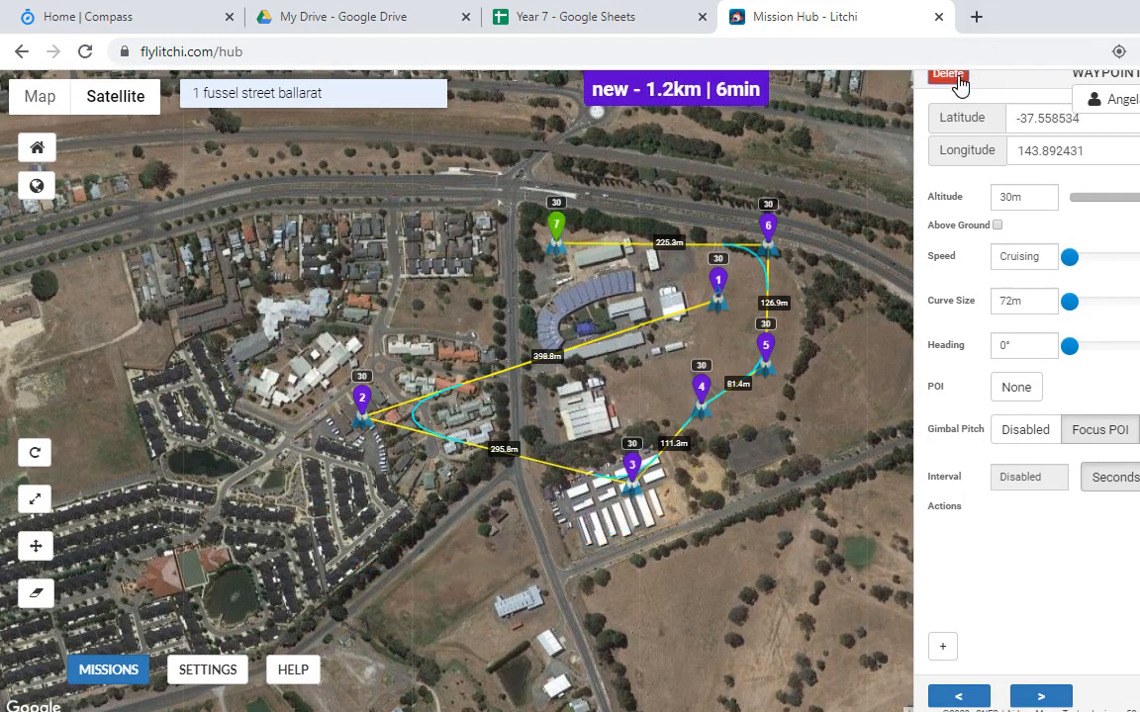
click(955, 77)
click(955, 77)
click(955, 77)
click(956, 77)
click(955, 77)
click(956, 77)
click(955, 77)
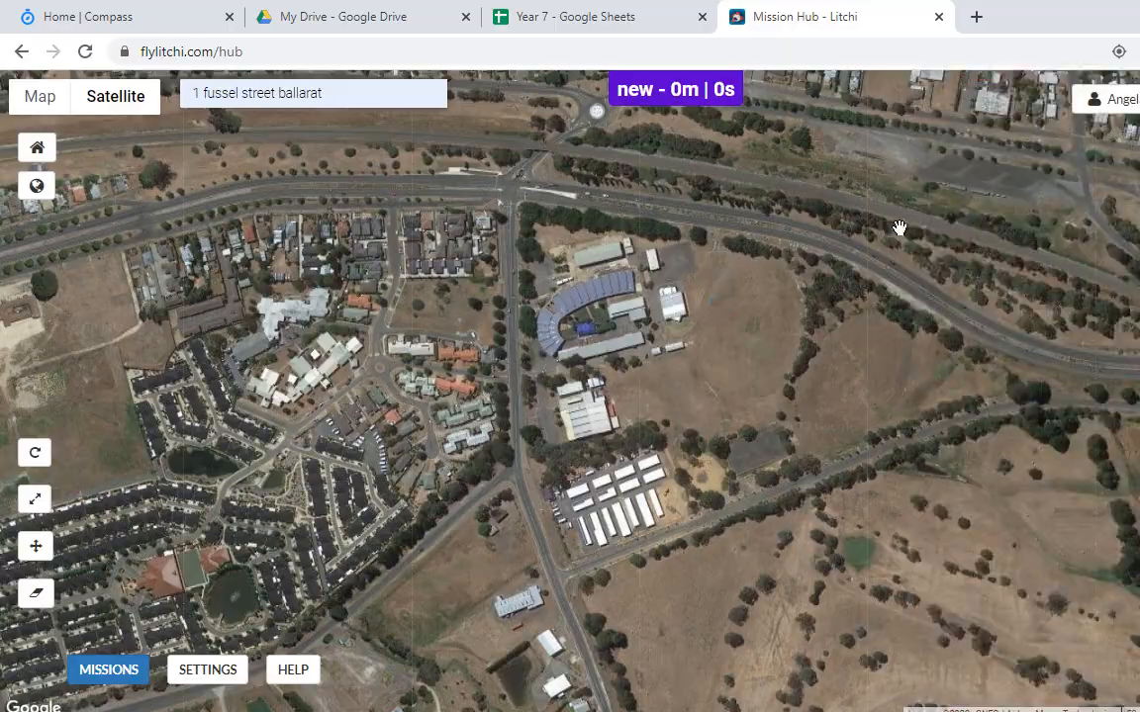
key(alt+Tab)
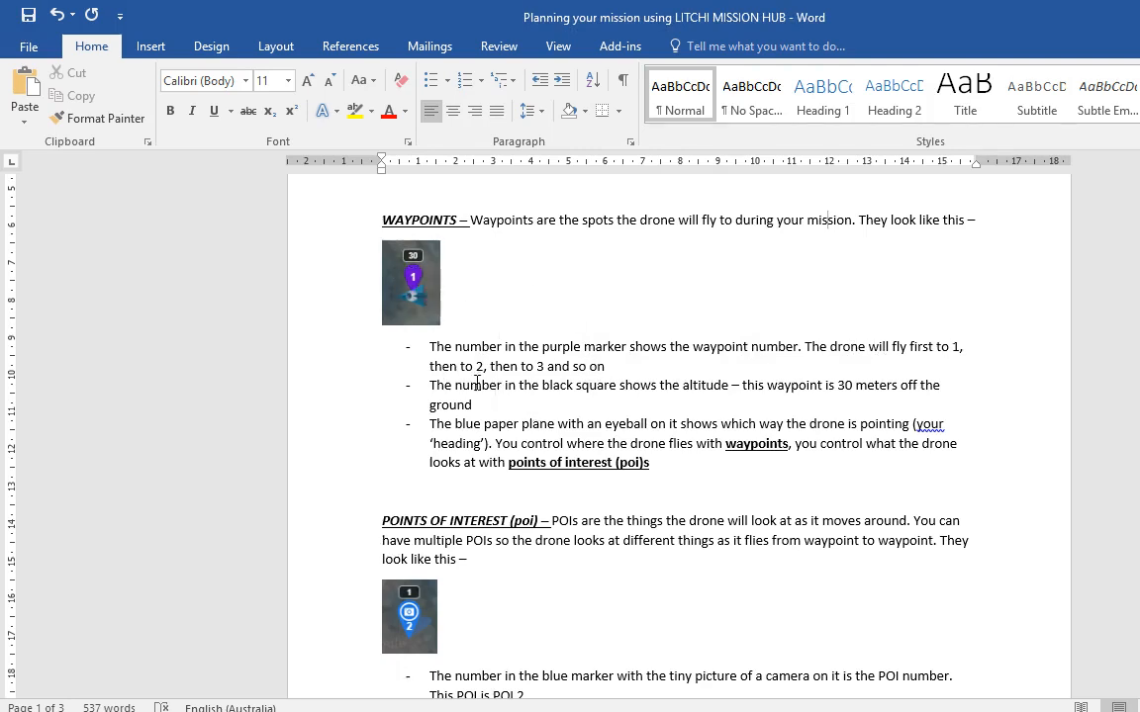
drag(454, 385, 658, 386)
click(710, 397)
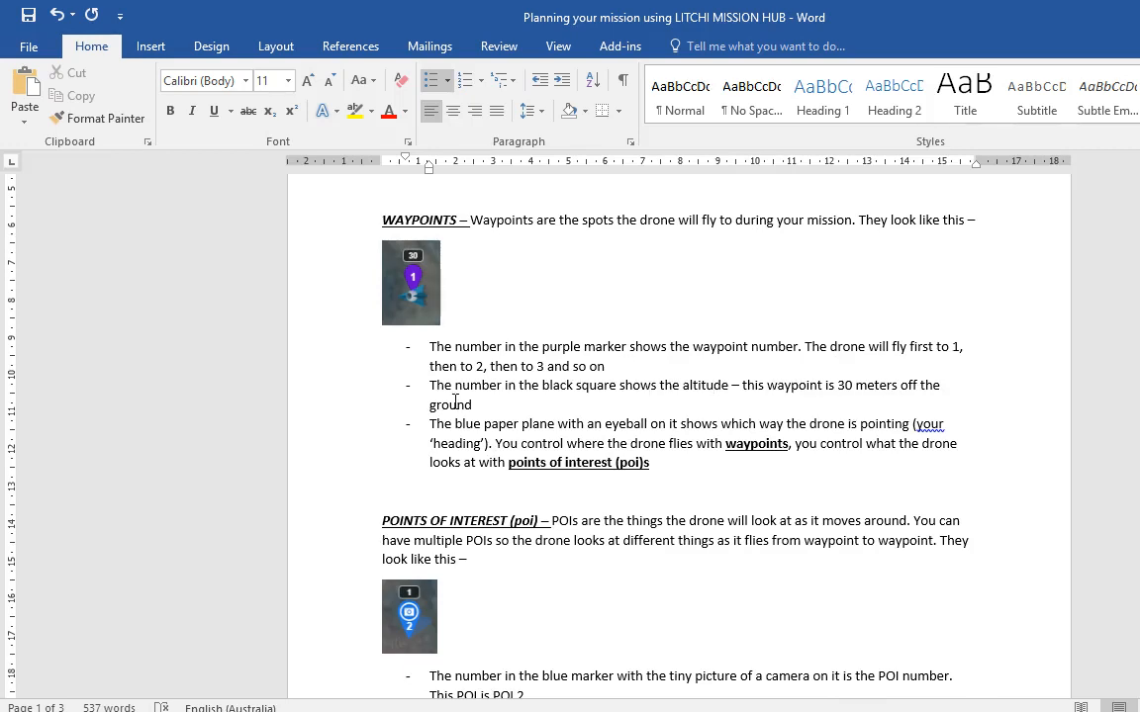
Step: Highlight the altitude, blue paper plane and drone-control phrases in the waypoint bullets
drag(428, 385, 767, 386)
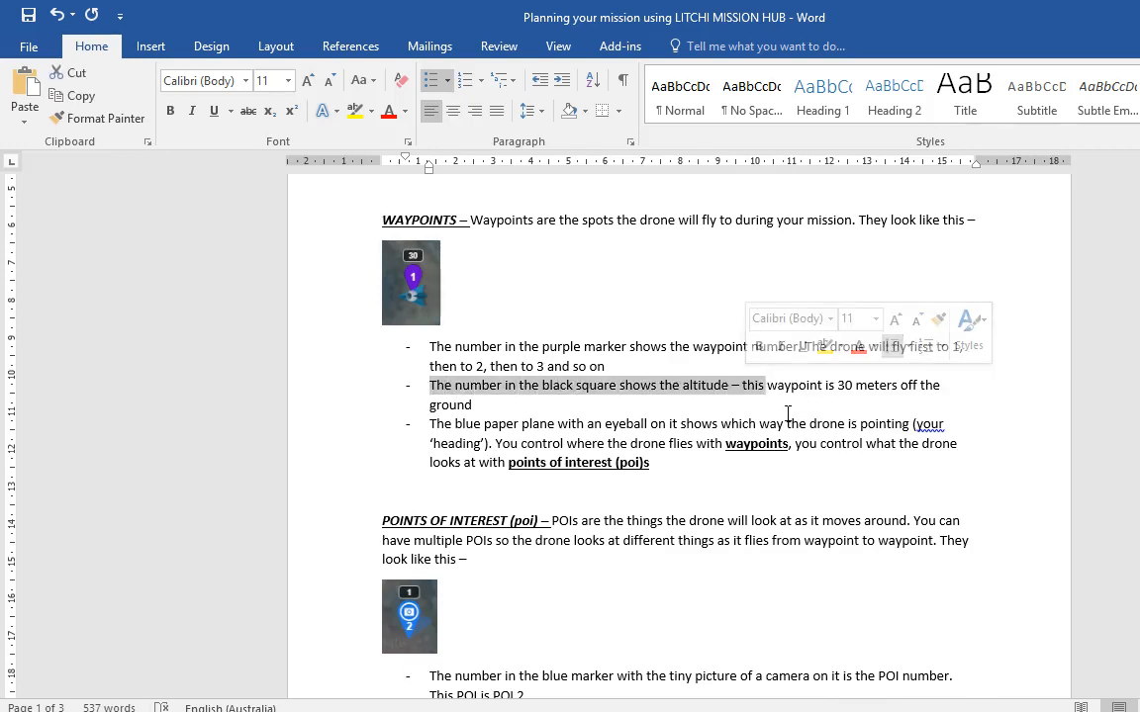
click(788, 400)
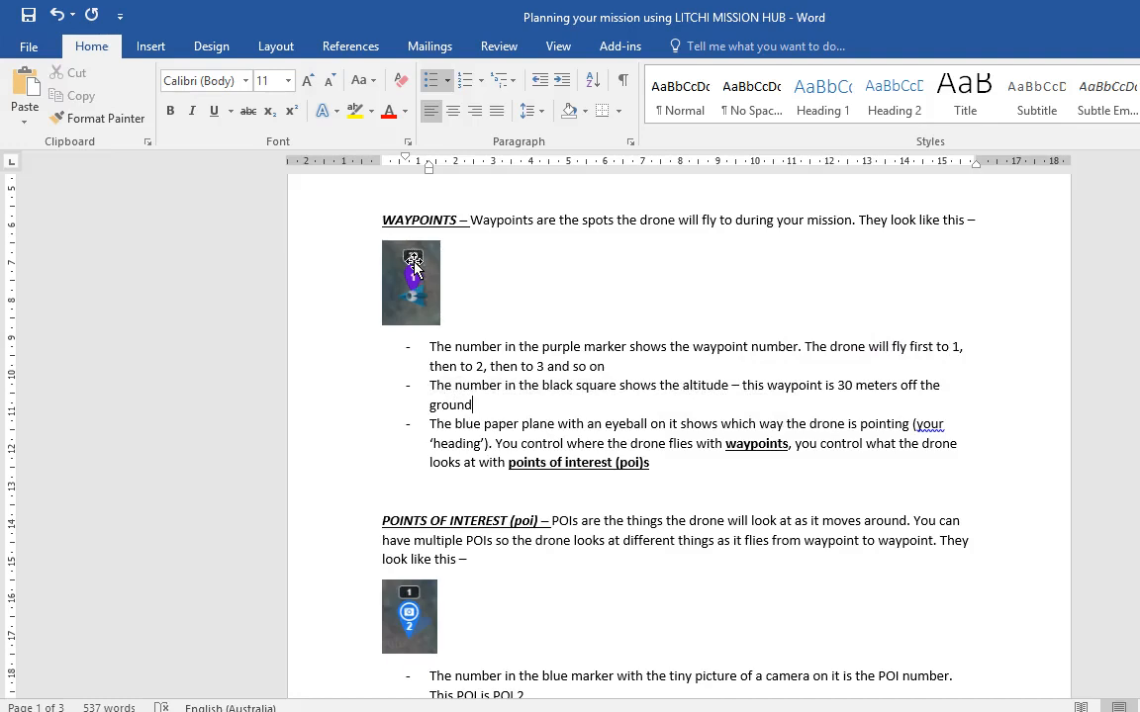
drag(456, 424, 518, 426)
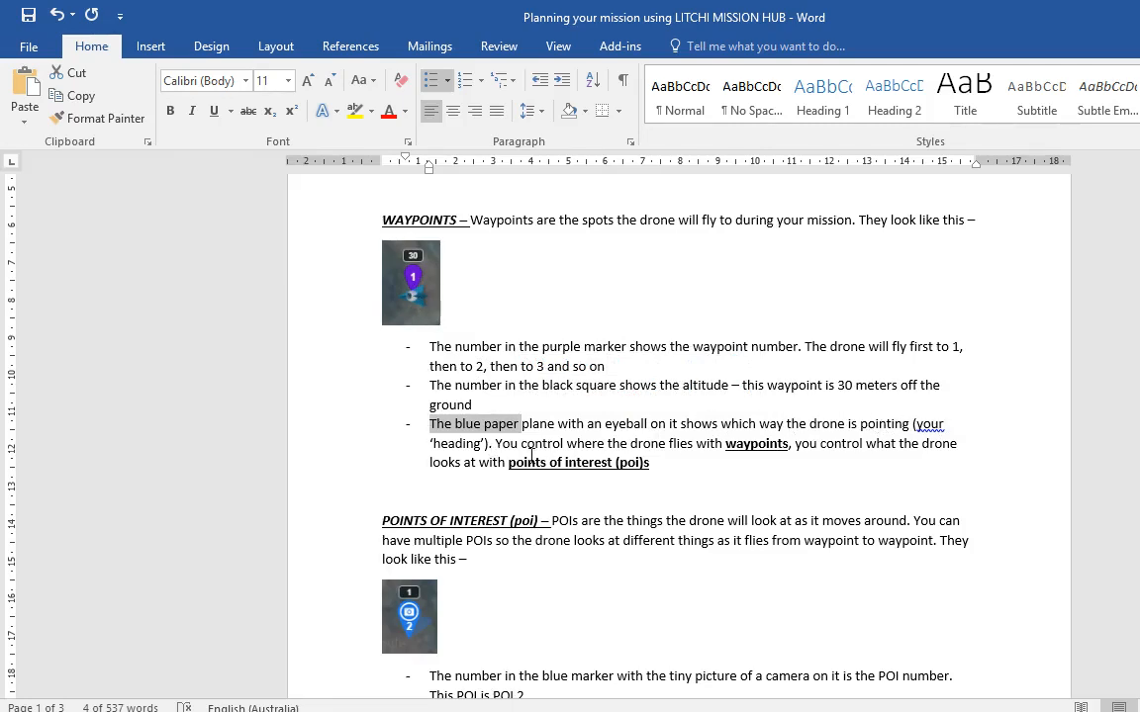
drag(495, 443, 667, 443)
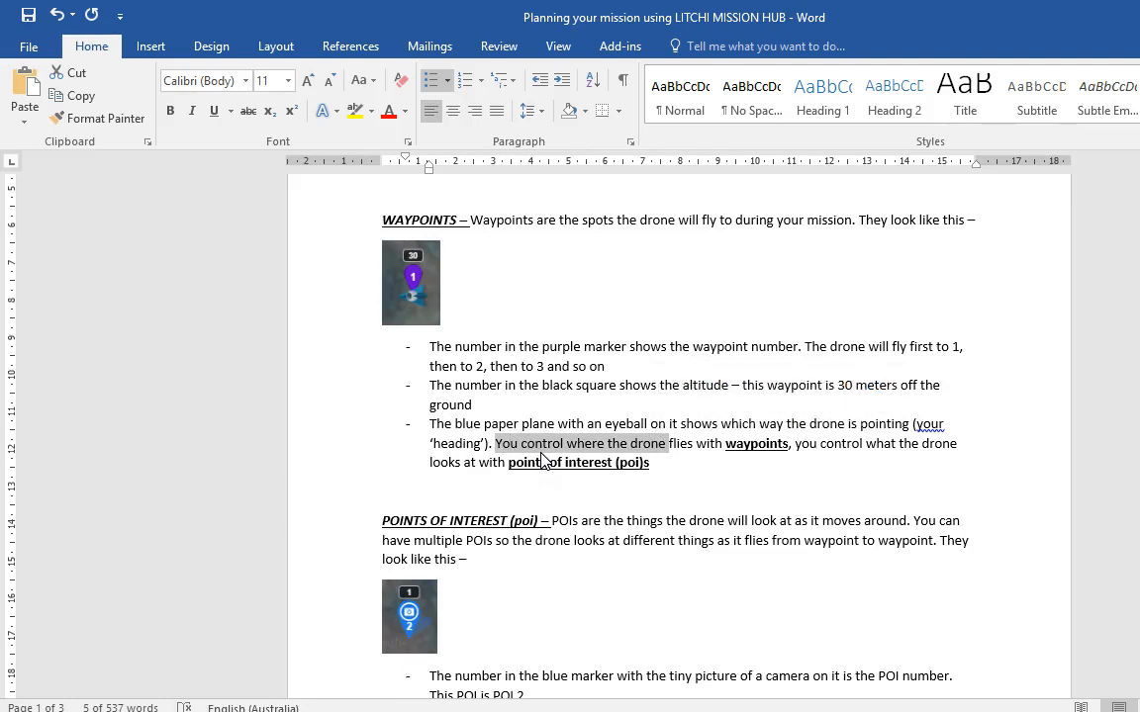
click(711, 458)
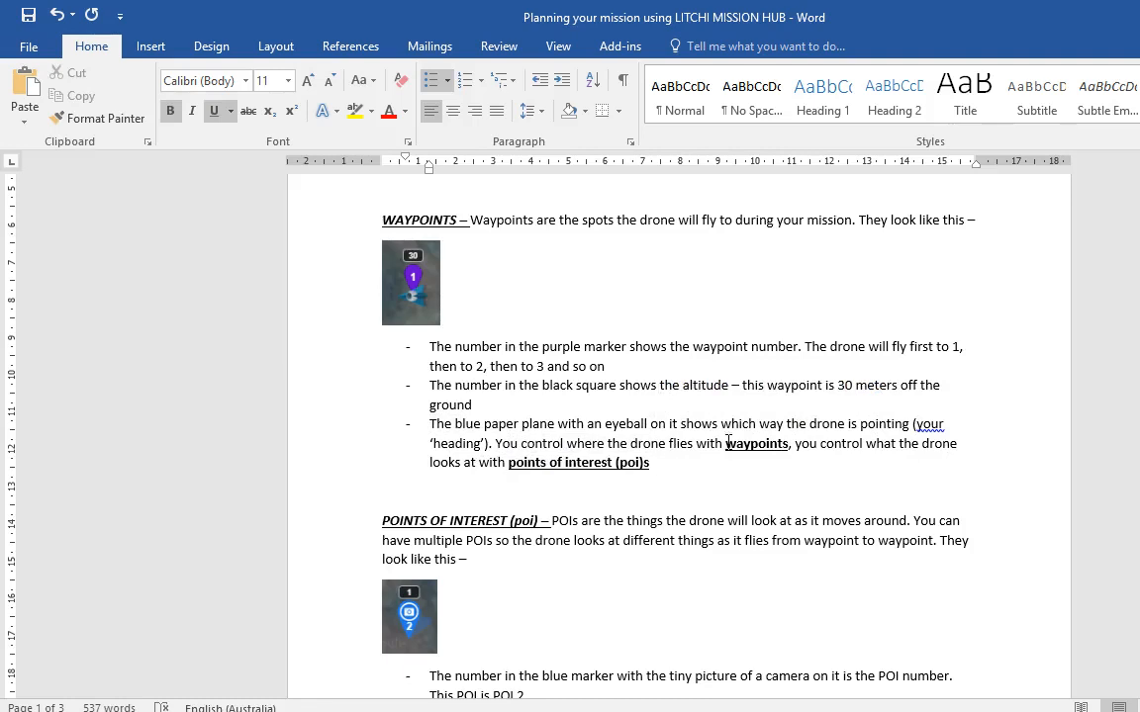
Step: Read through the POI section, select its remaining bullet points, and return to the satellite map
scroll(687, 426, down, 2)
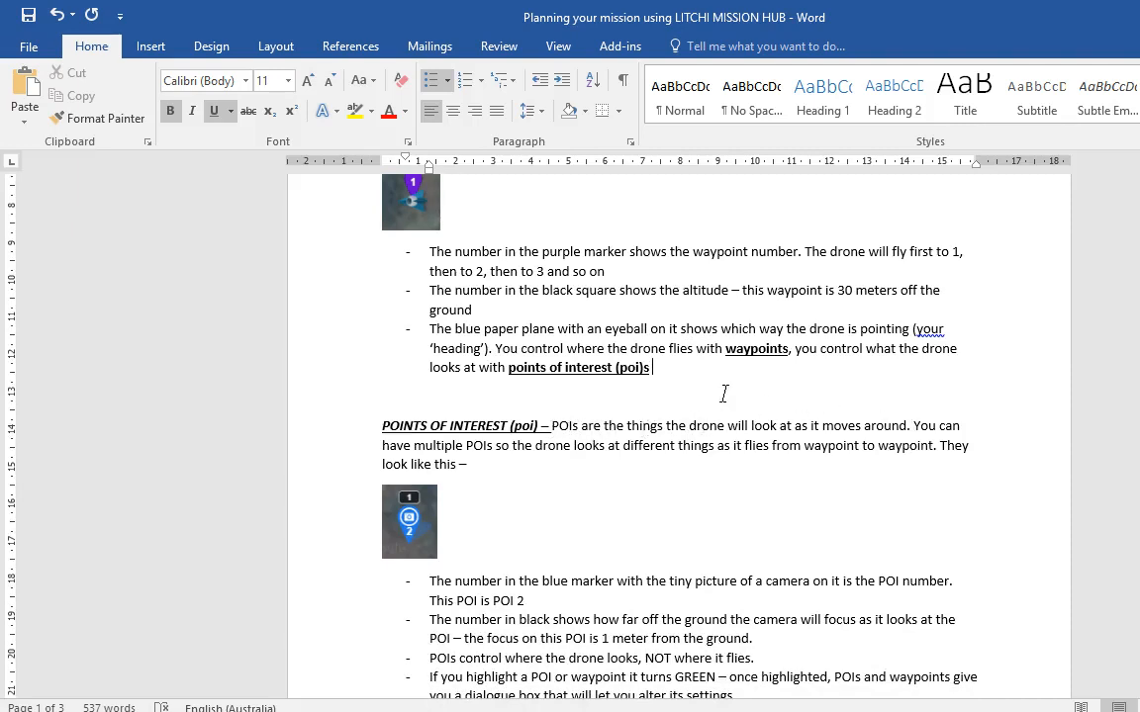
scroll(722, 392, up, 1)
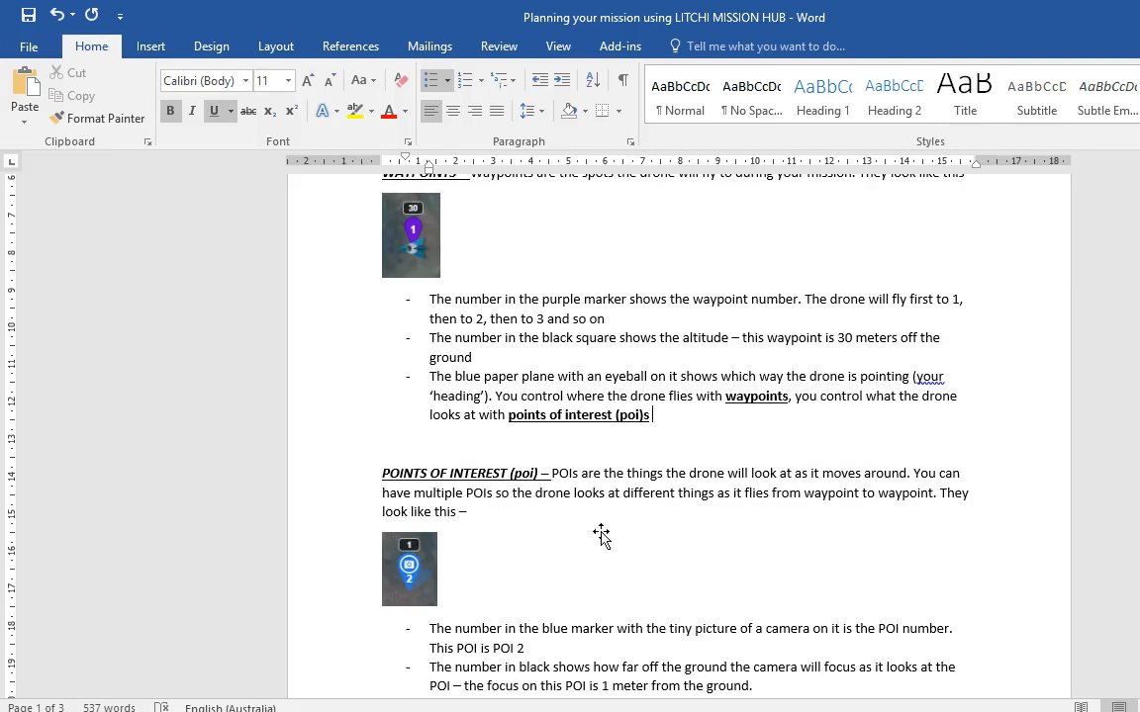
scroll(539, 507, down, 2)
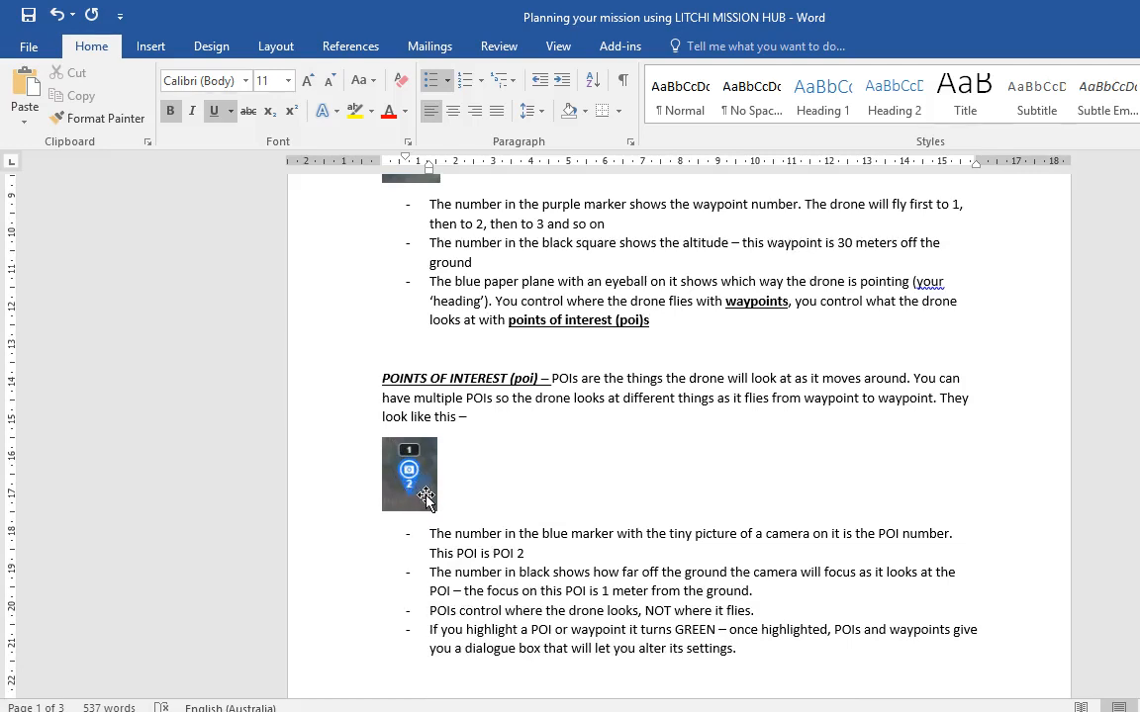
scroll(410, 480, up, 2)
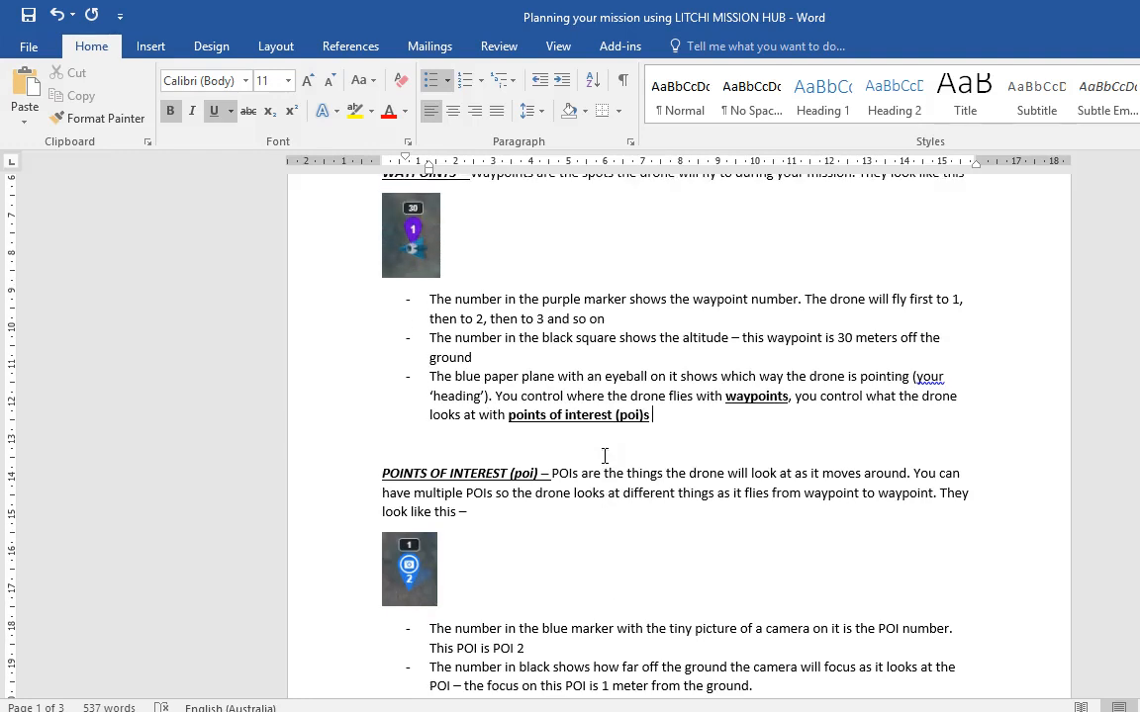
scroll(603, 460, down, 1)
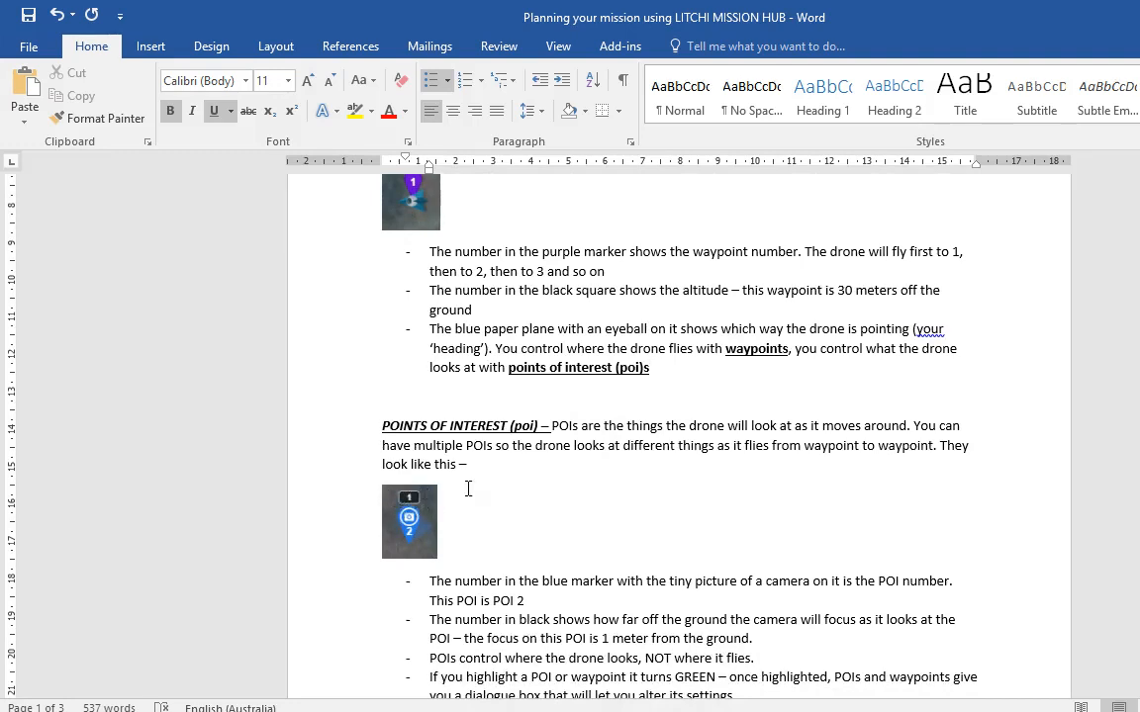
scroll(467, 490, up, 2)
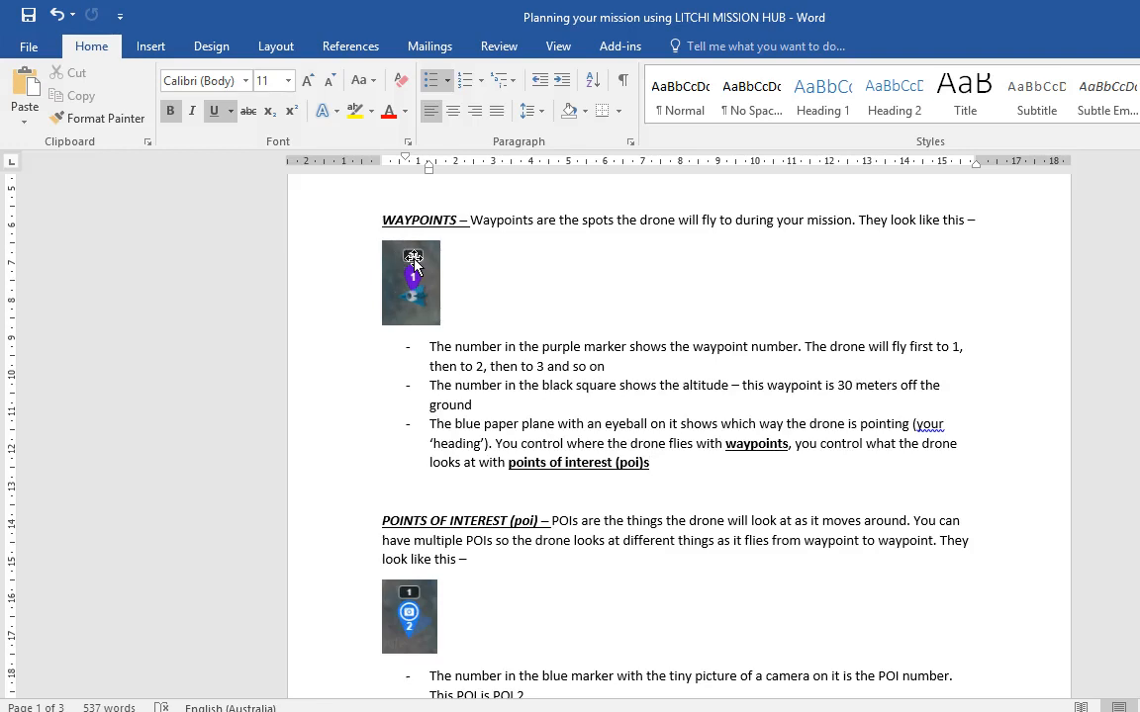
scroll(613, 427, down, 3)
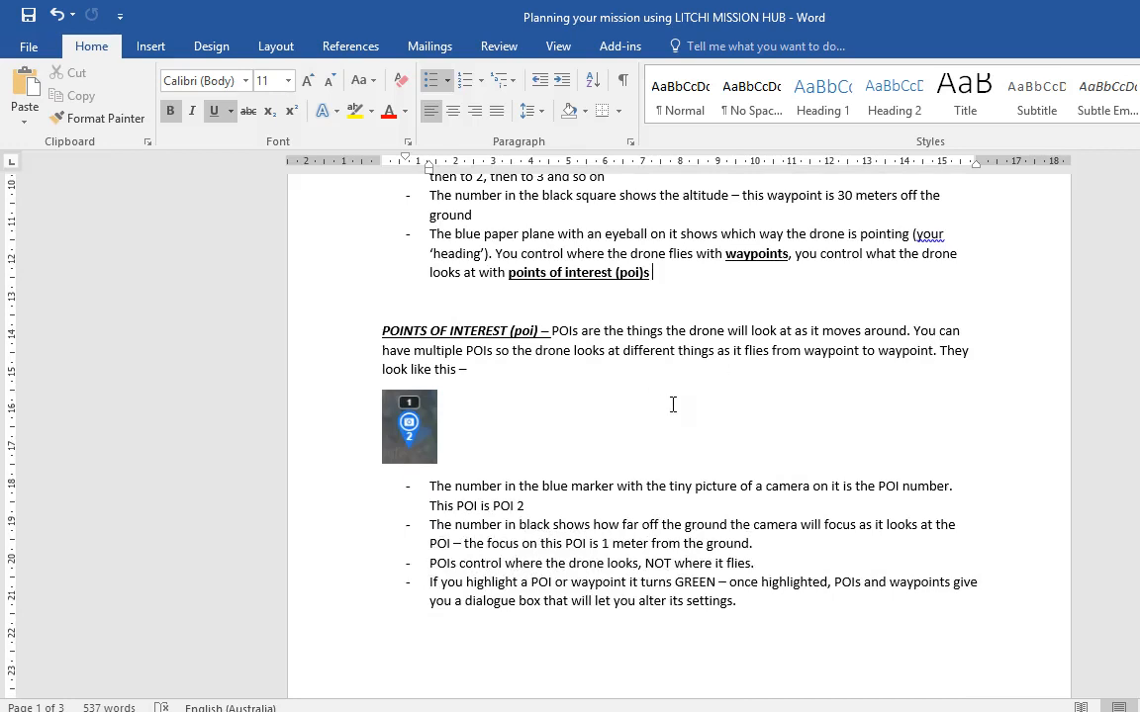
scroll(672, 405, down, 2)
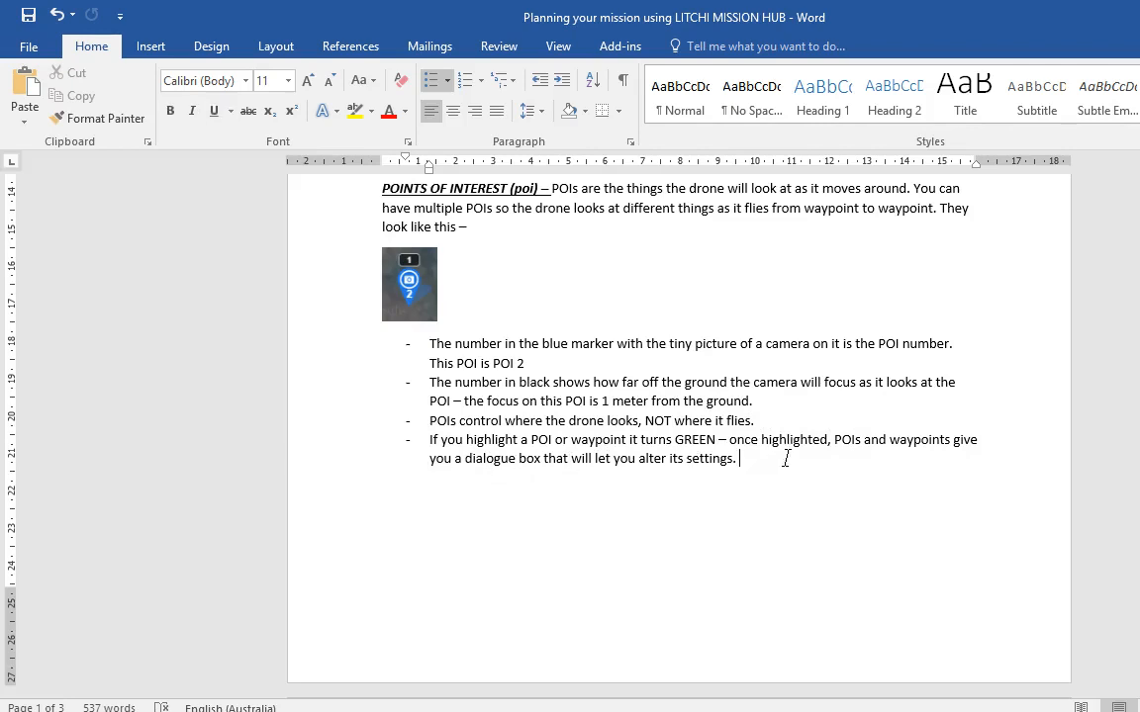
drag(786, 458, 445, 425)
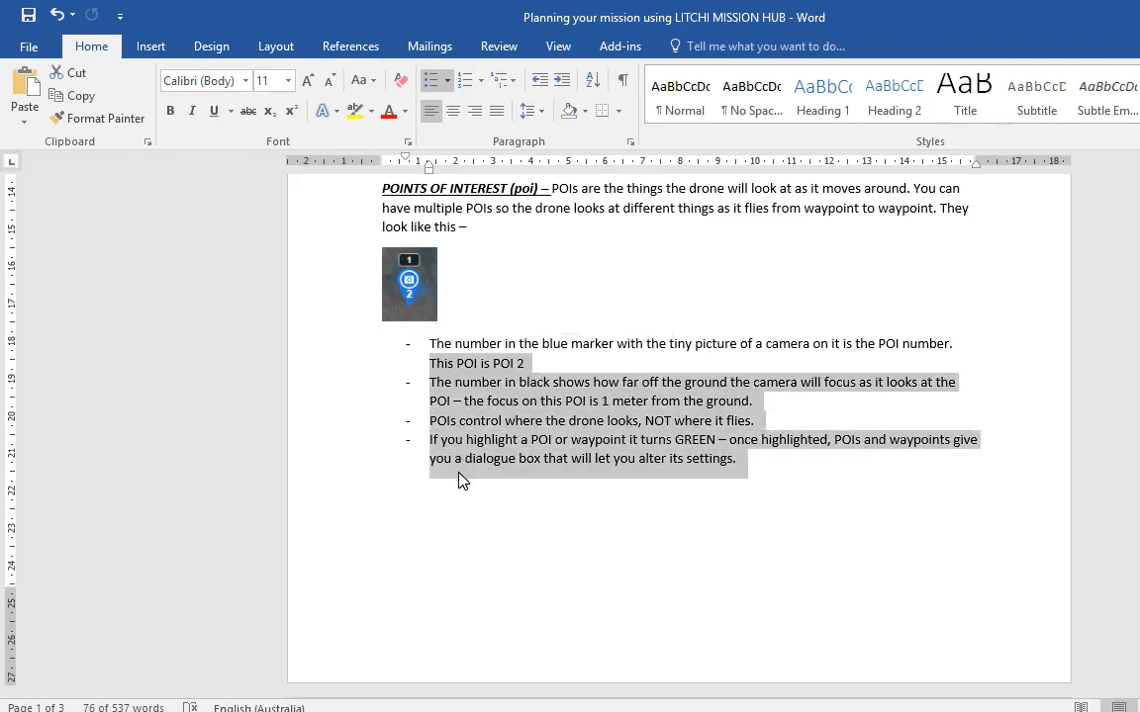
key(alt+Tab)
scroll(751, 406, up, 3)
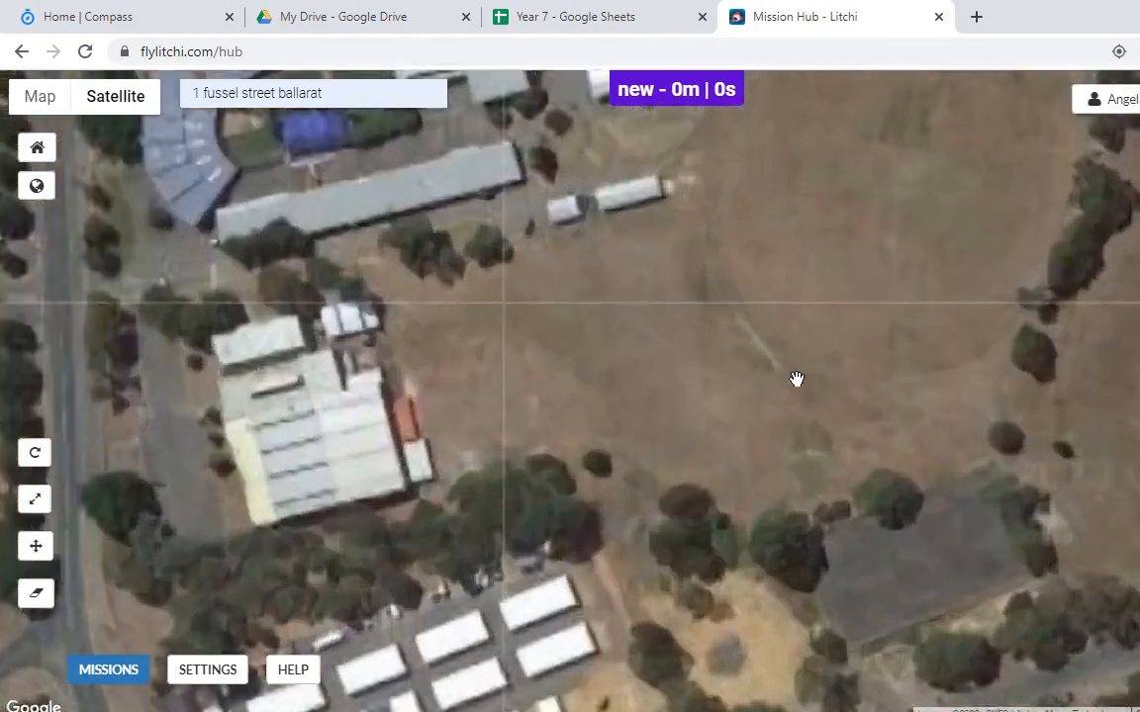
Step: Place six 30 m waypoints circling the school oval for a 305 m, 2-minute mission
scroll(797, 379, up, 1)
drag(831, 247, 615, 659)
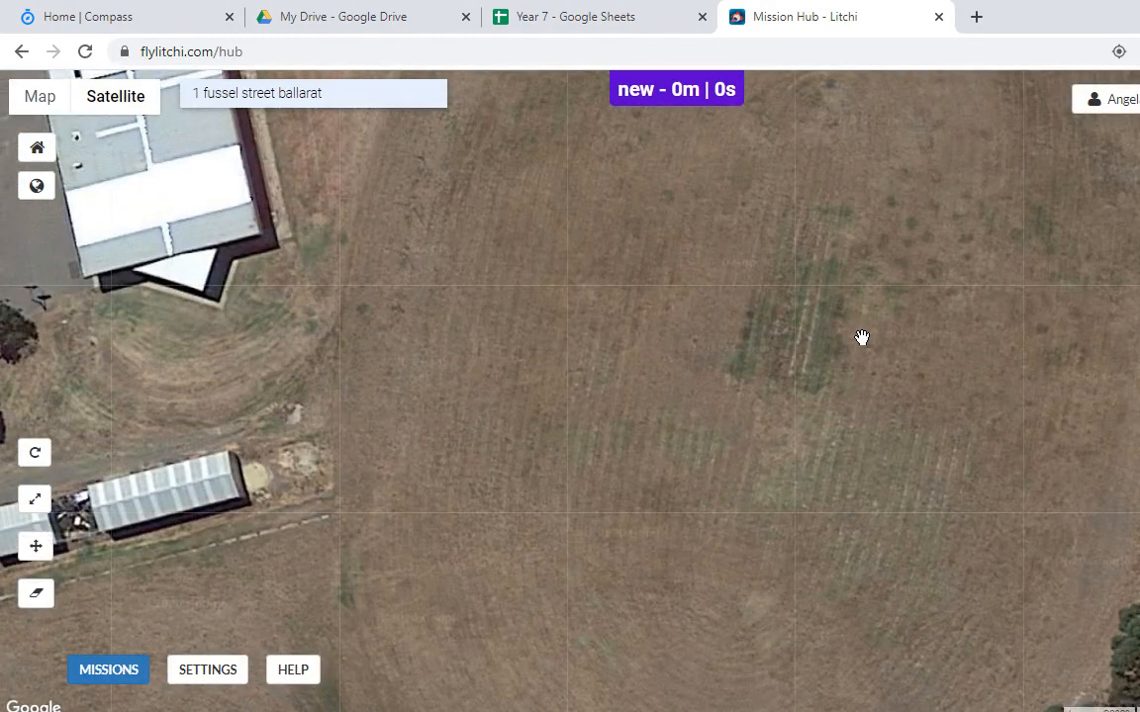
scroll(860, 336, down, 2)
drag(860, 333, 785, 402)
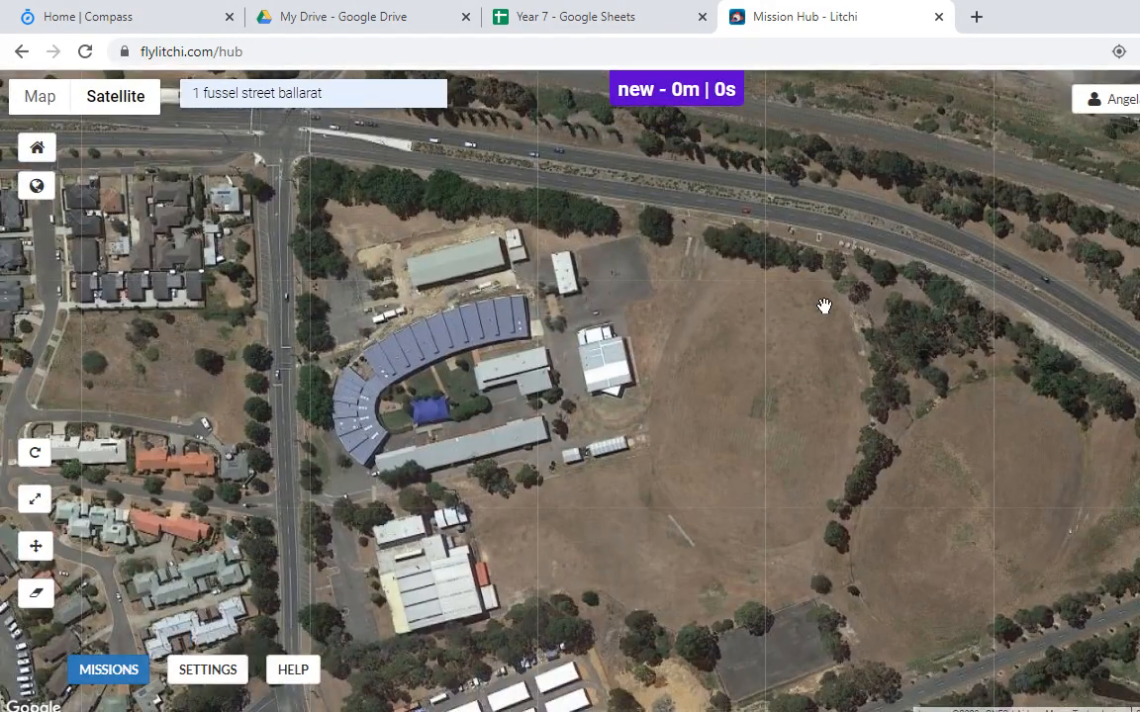
click(825, 307)
click(715, 300)
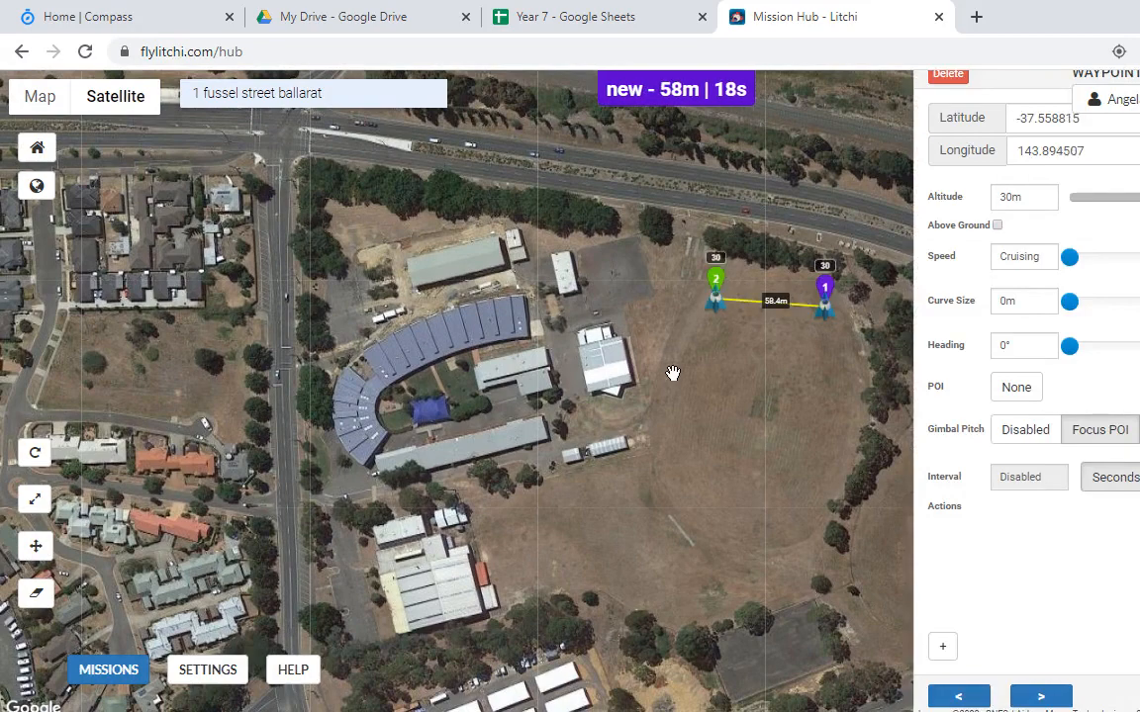
click(662, 415)
click(669, 503)
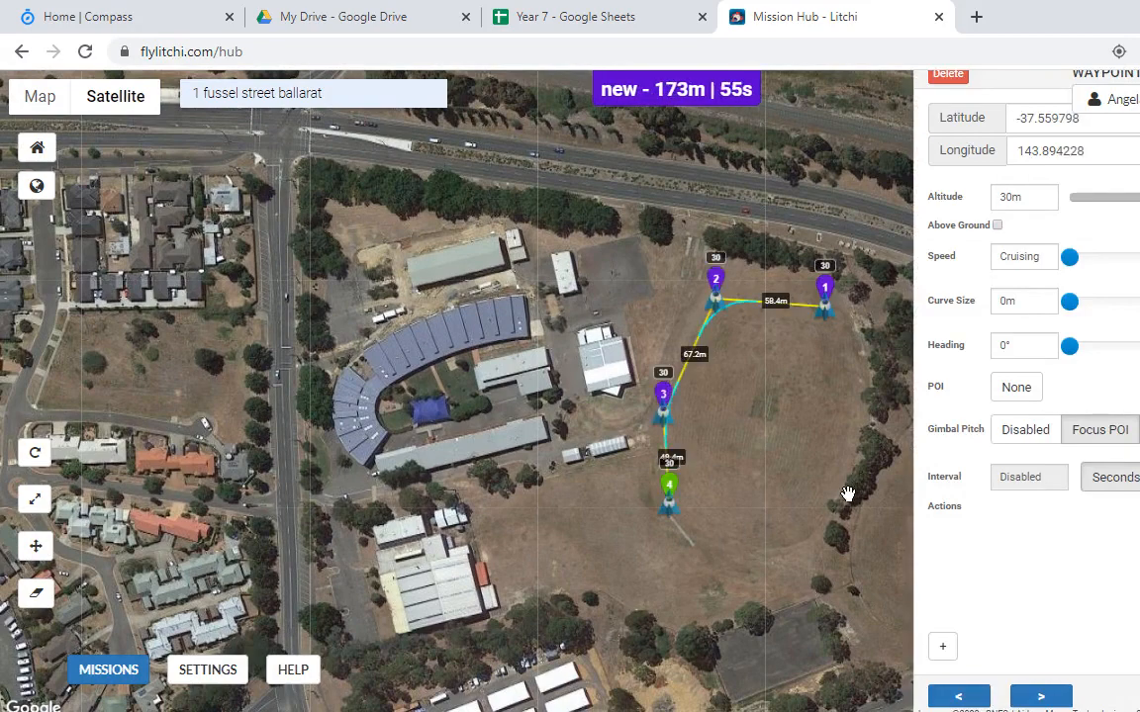
click(814, 502)
click(850, 407)
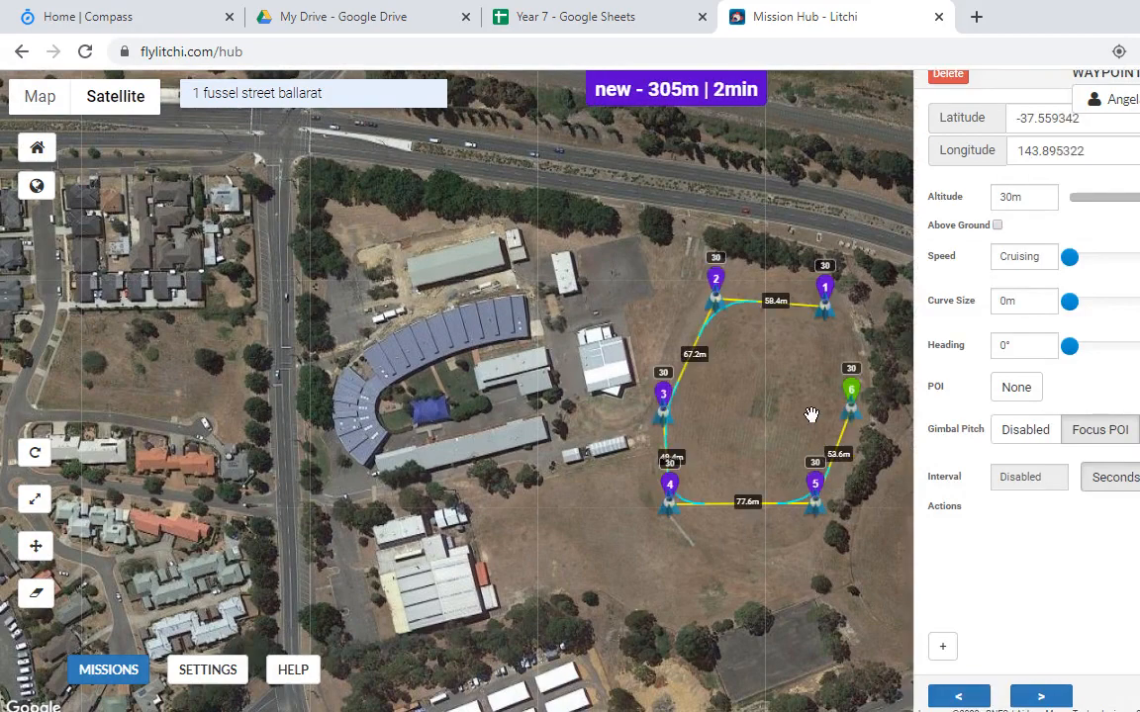
scroll(801, 326, up, 1)
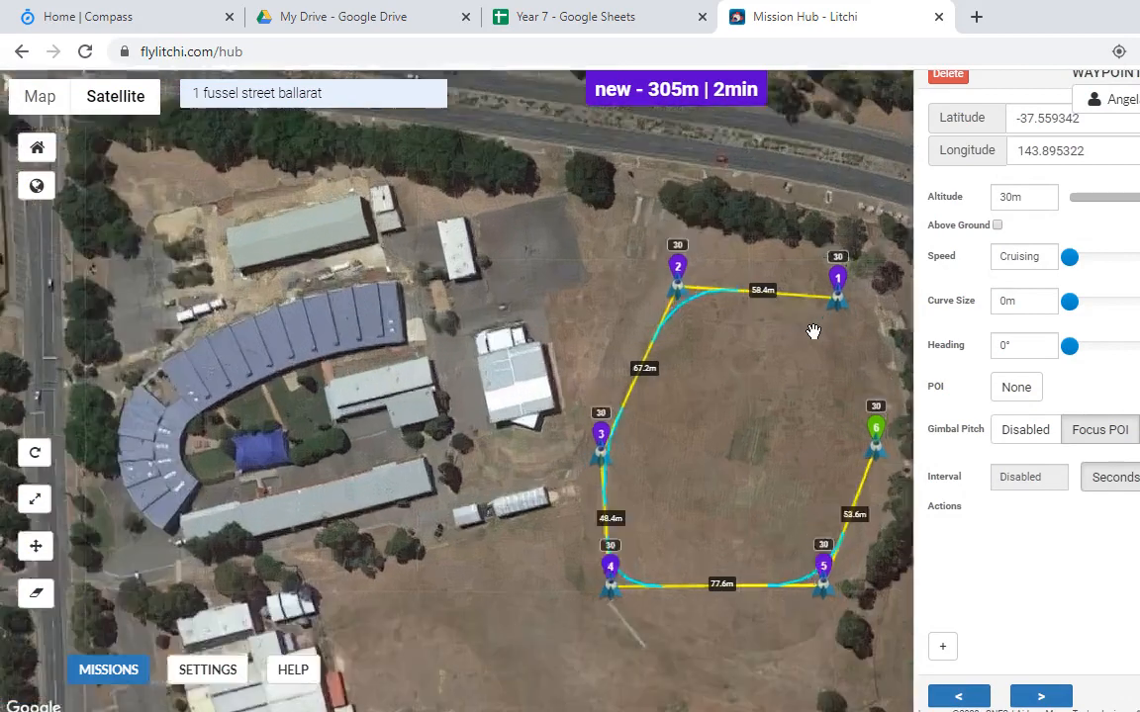
drag(805, 344, 761, 358)
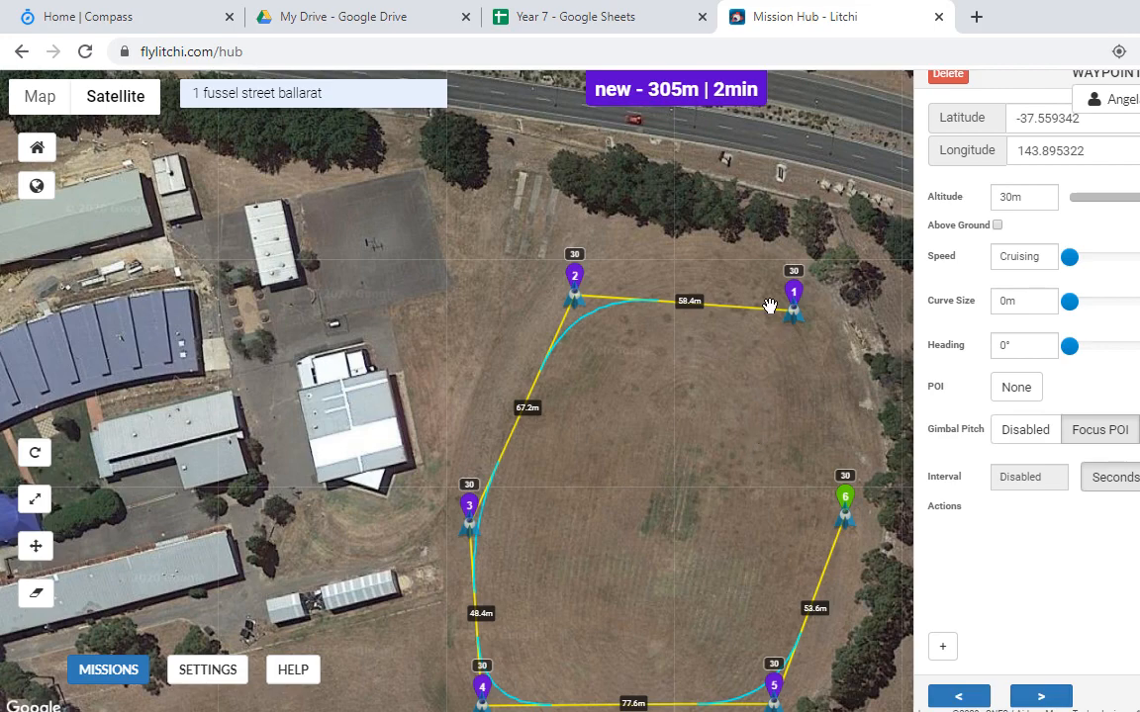
Step: Add and remove a field-centre POI, then delete waypoints until the mission reads 0m, 0s
shift+click(676, 517)
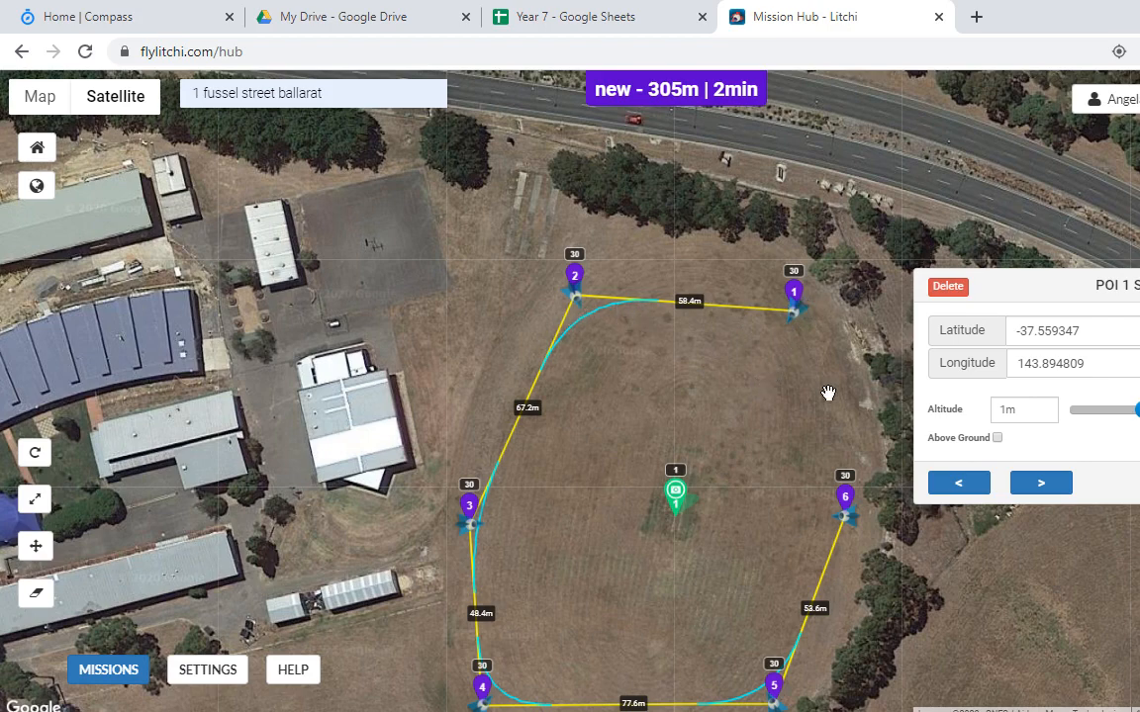
click(945, 287)
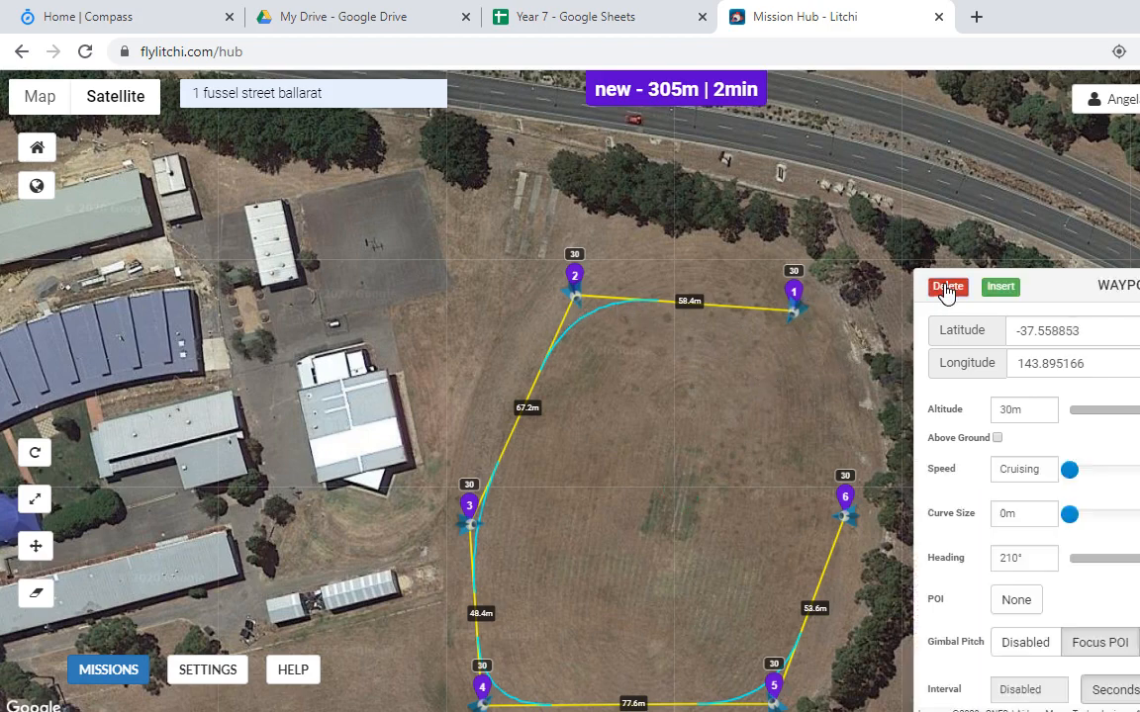
click(948, 75)
click(948, 75)
click(948, 75)
click(948, 75)
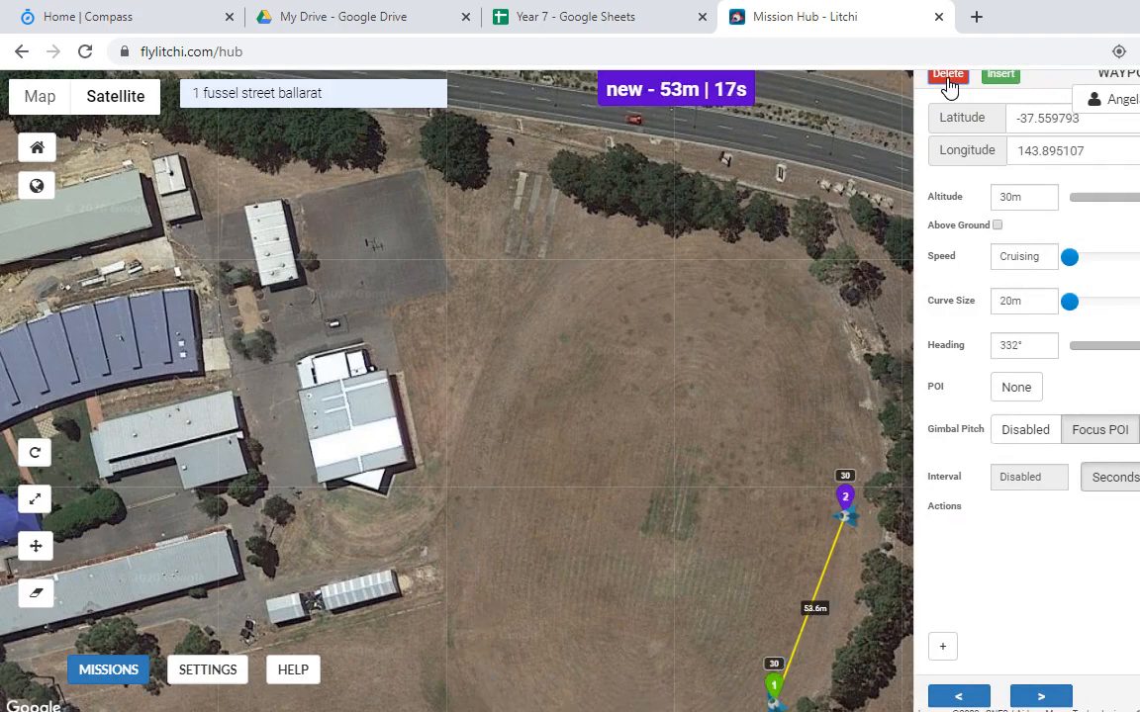
click(948, 75)
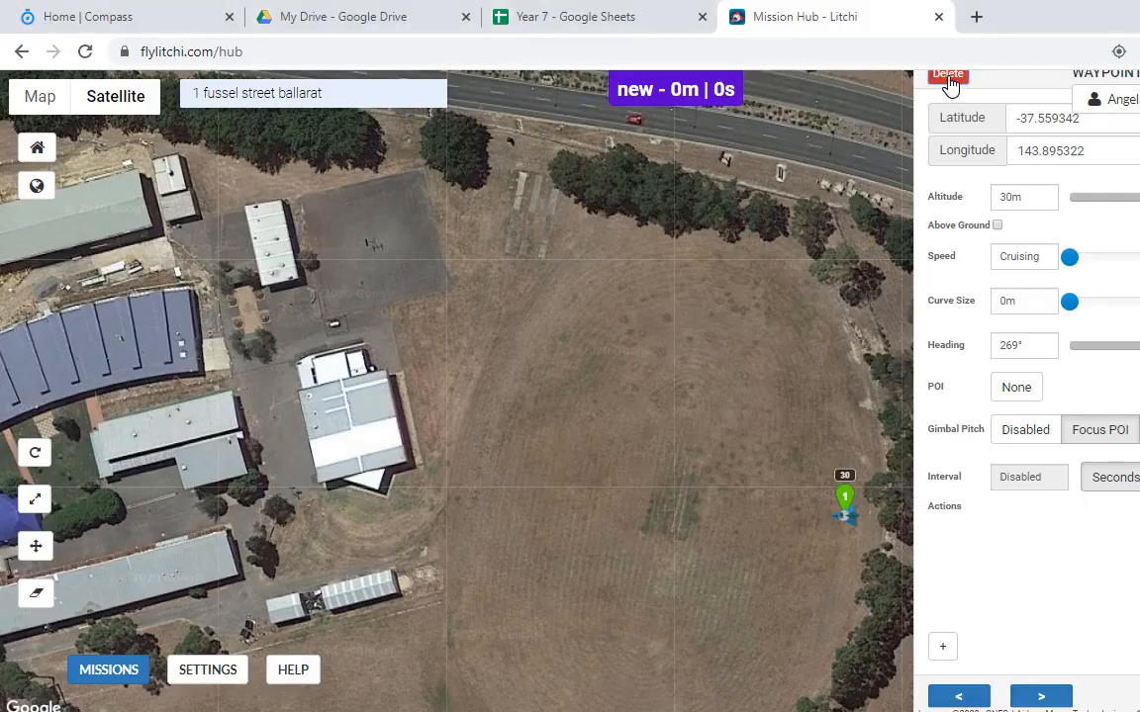
click(948, 79)
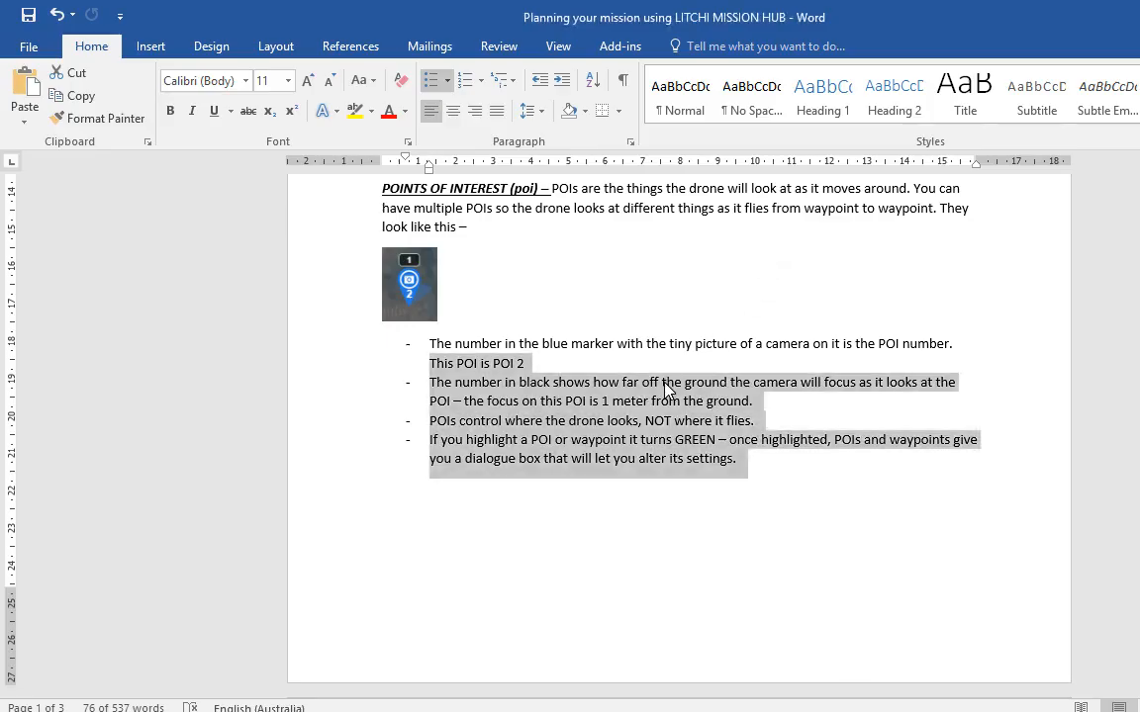
Step: Review the speed, curve and heading notes, then place waypoint 1 on the field at 30m
scroll(702, 425, down, 12)
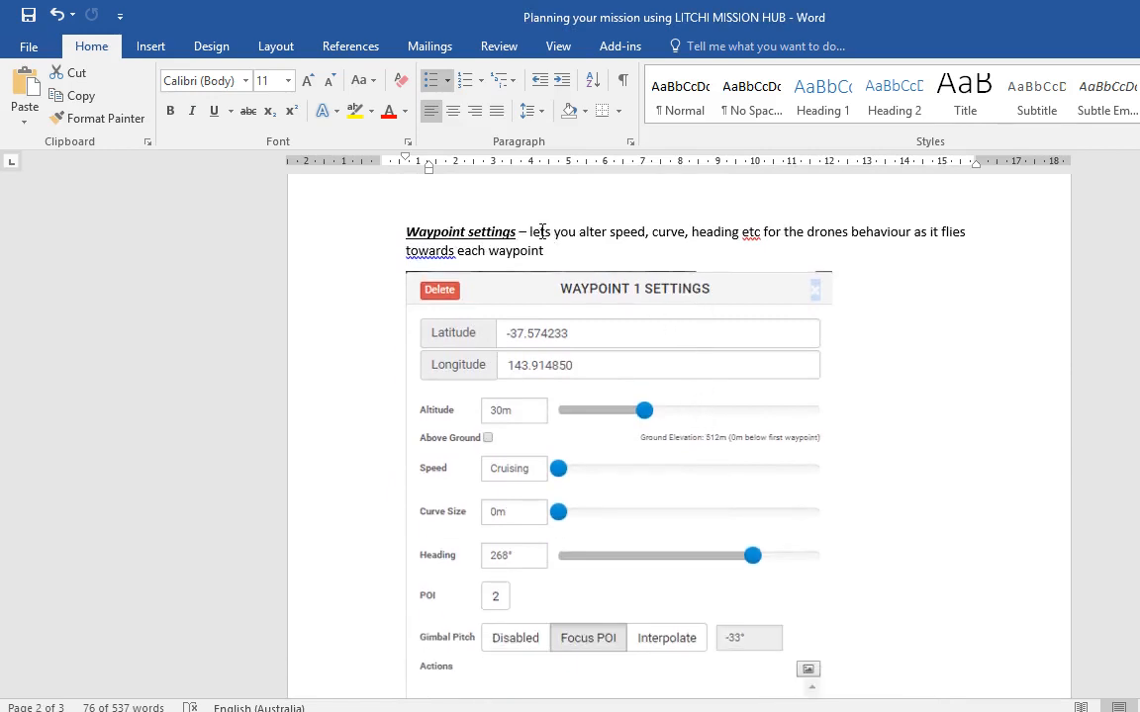
click(532, 231)
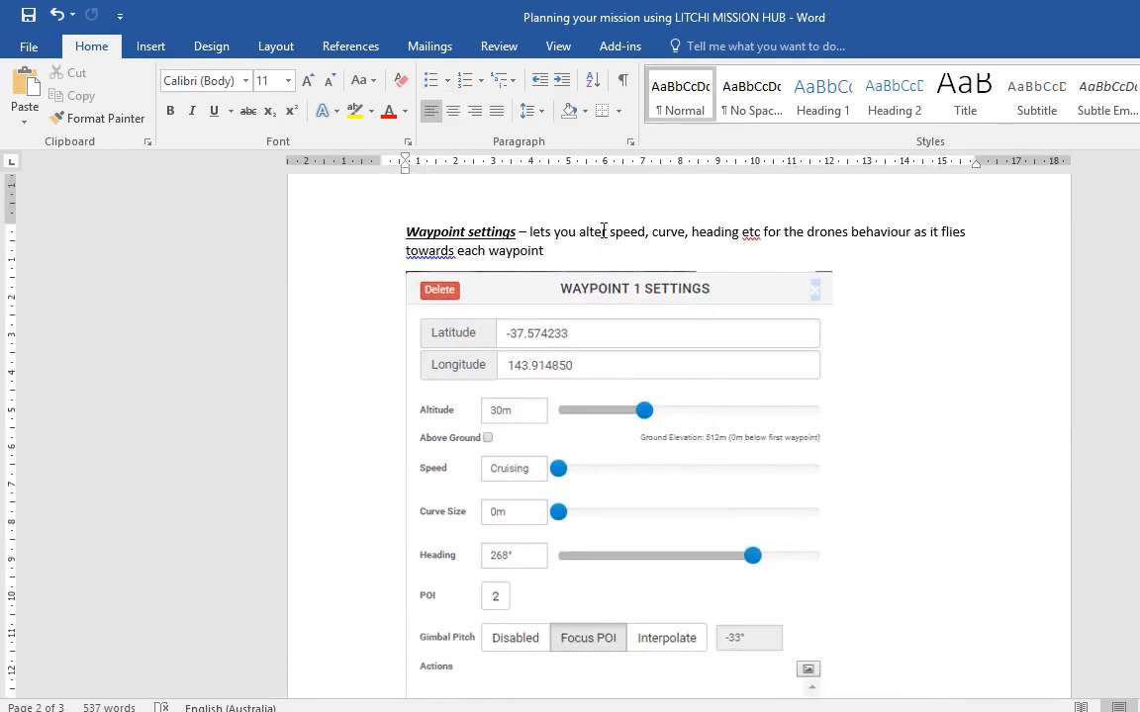
drag(603, 230, 744, 232)
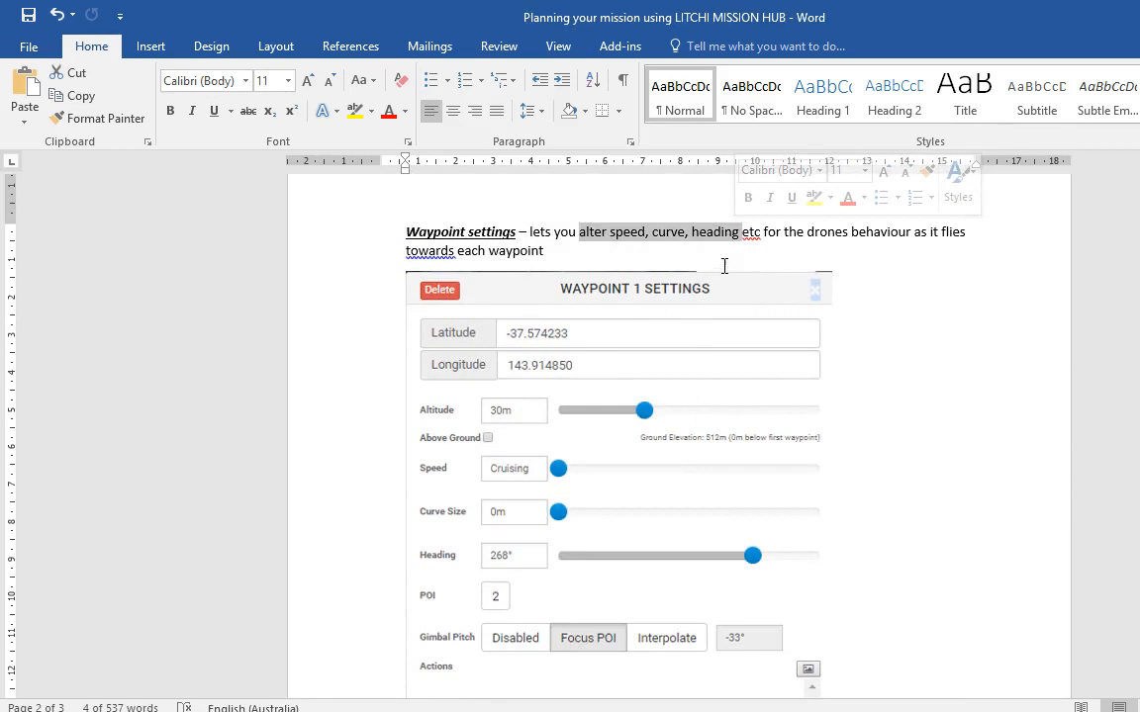
click(798, 231)
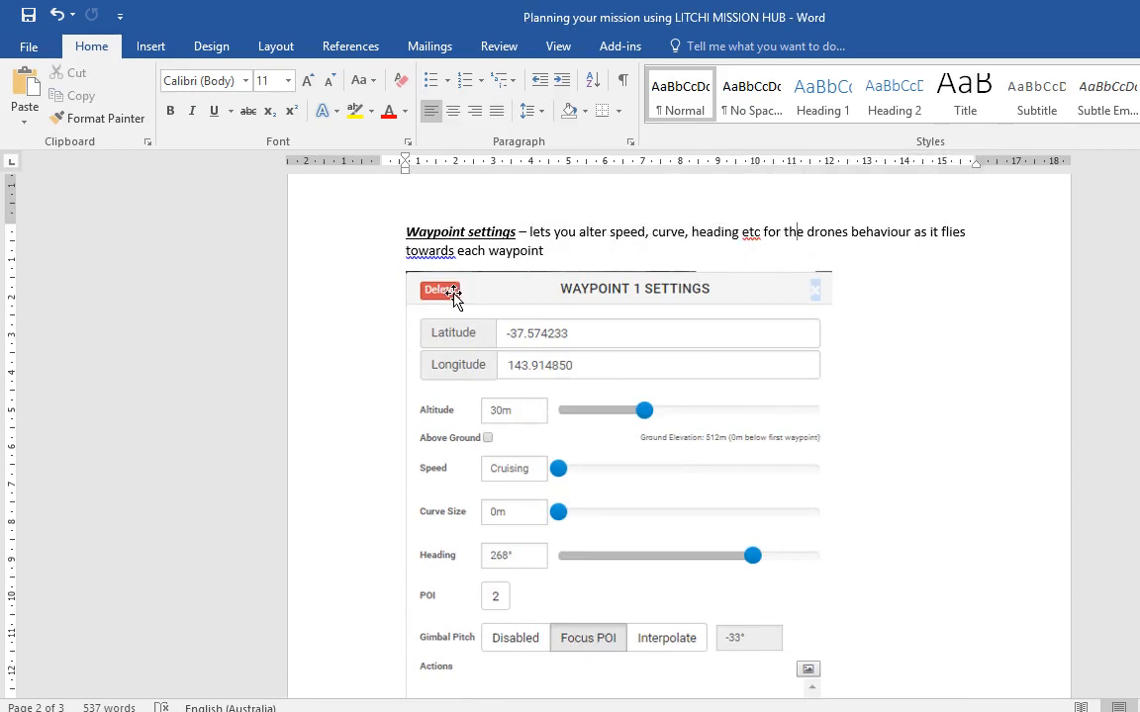
scroll(651, 338, down, 1)
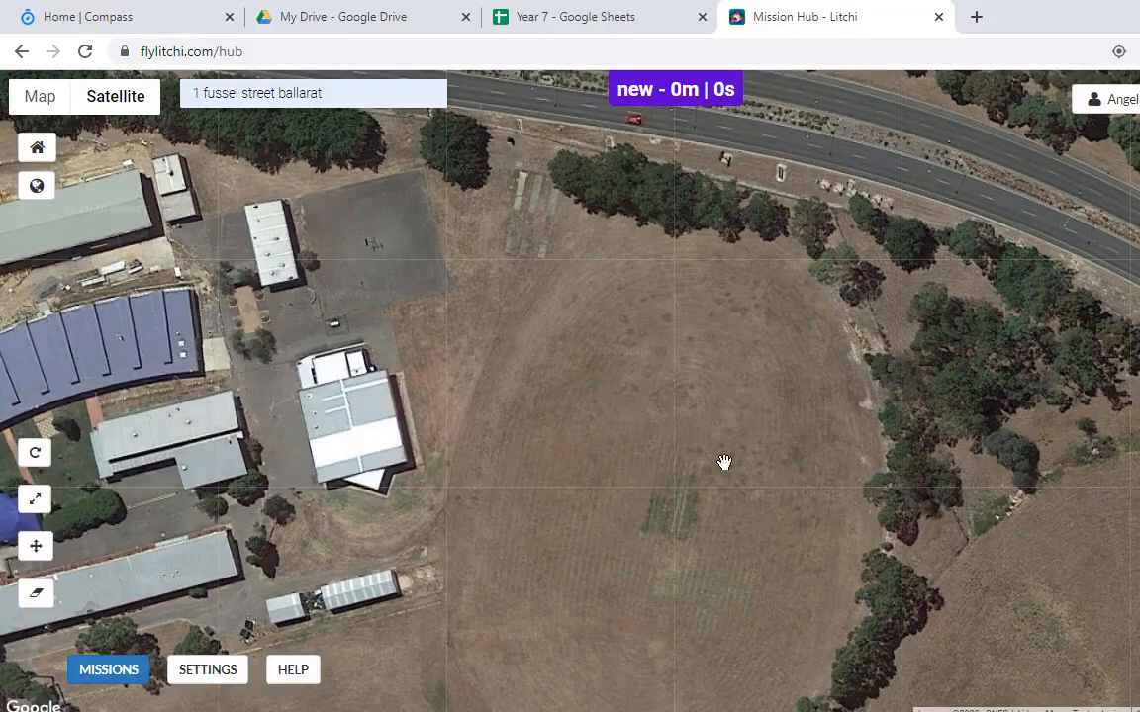
click(510, 368)
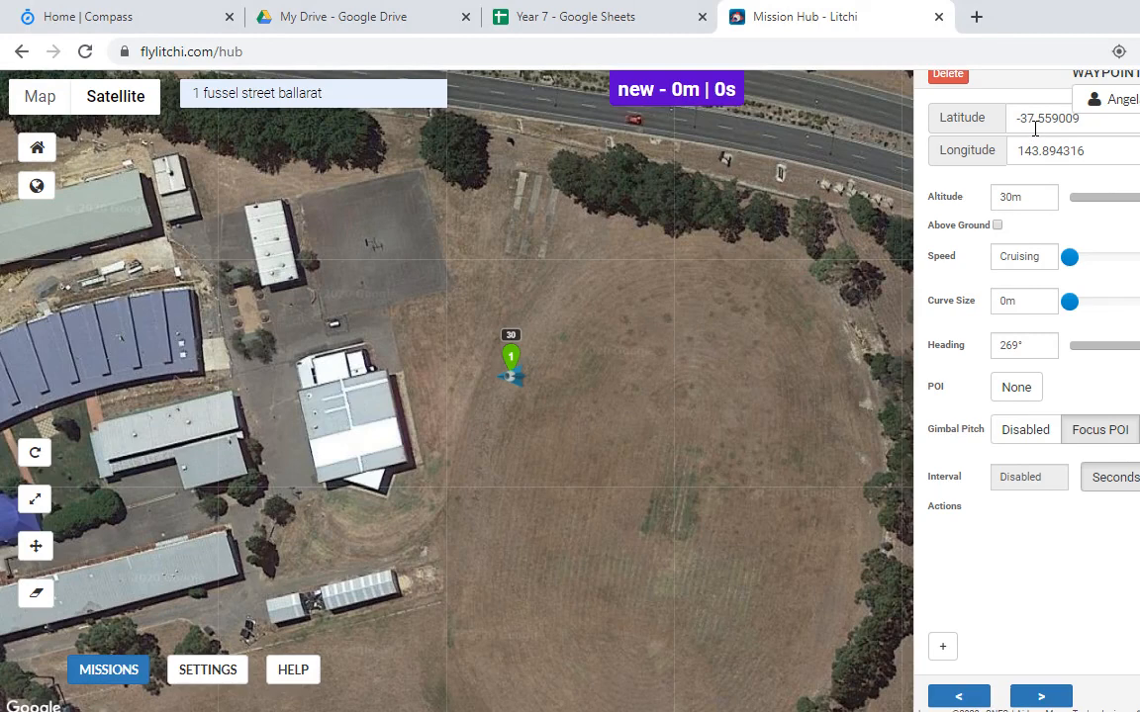
Step: Check waypoint 1's latitude and longitude, then add waypoint 2 28.2 m south of it
click(1076, 151)
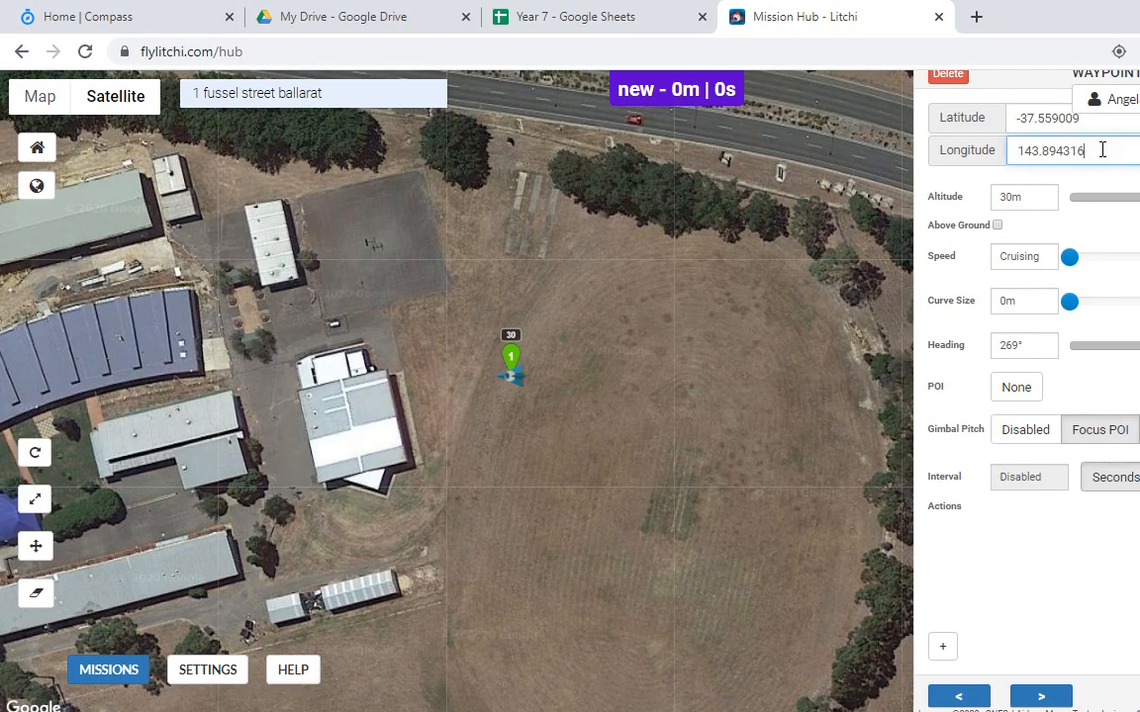
drag(1102, 150, 1051, 121)
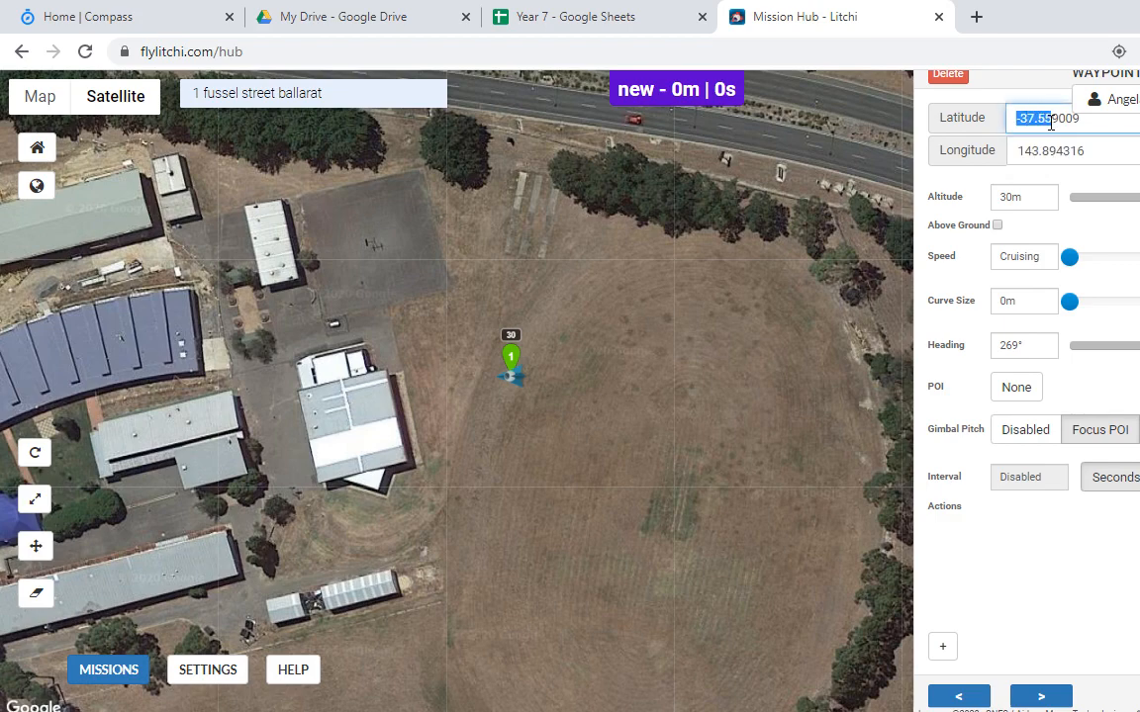
click(1092, 151)
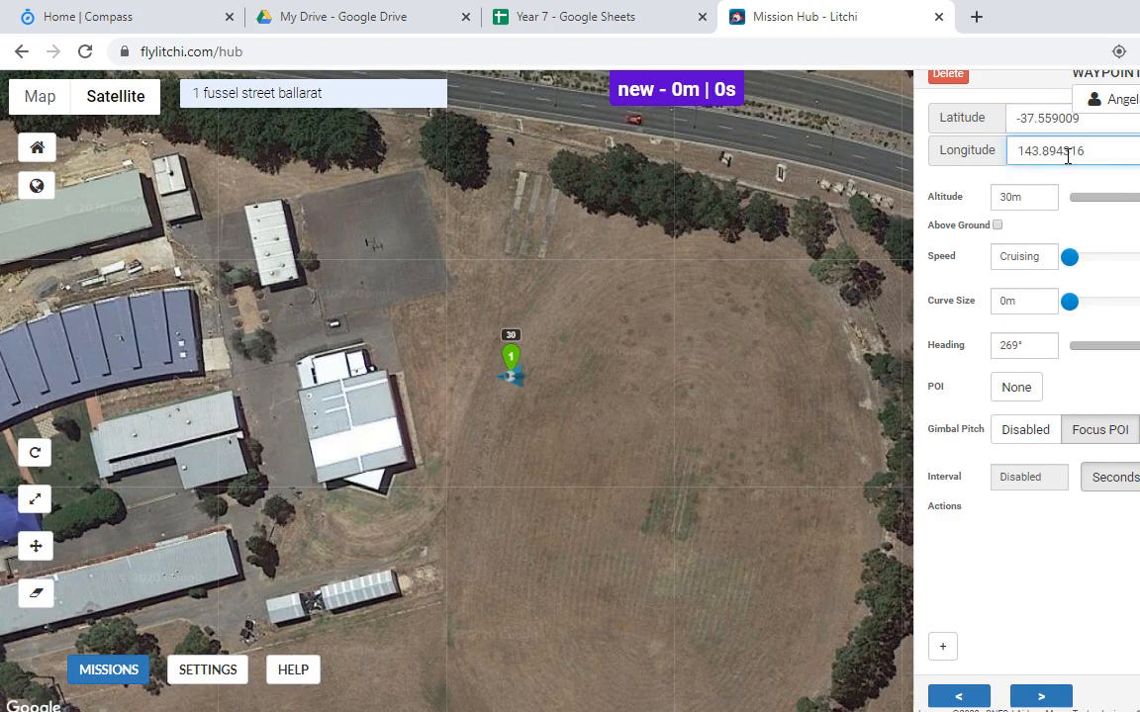
click(1033, 123)
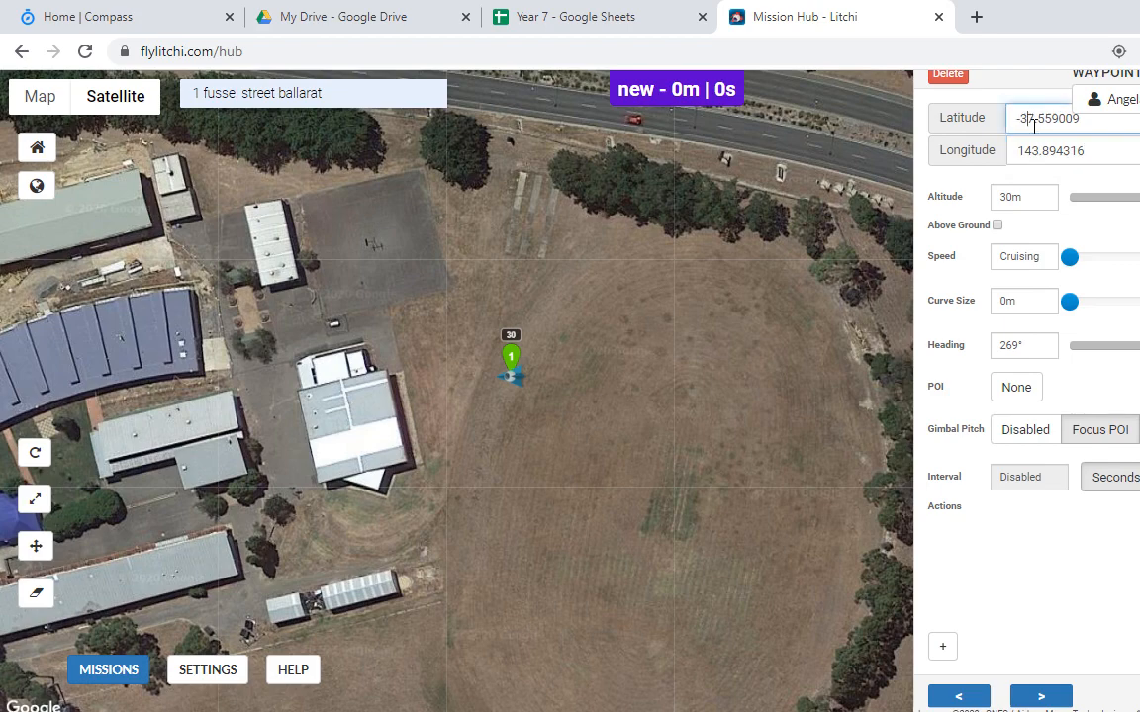
click(1026, 149)
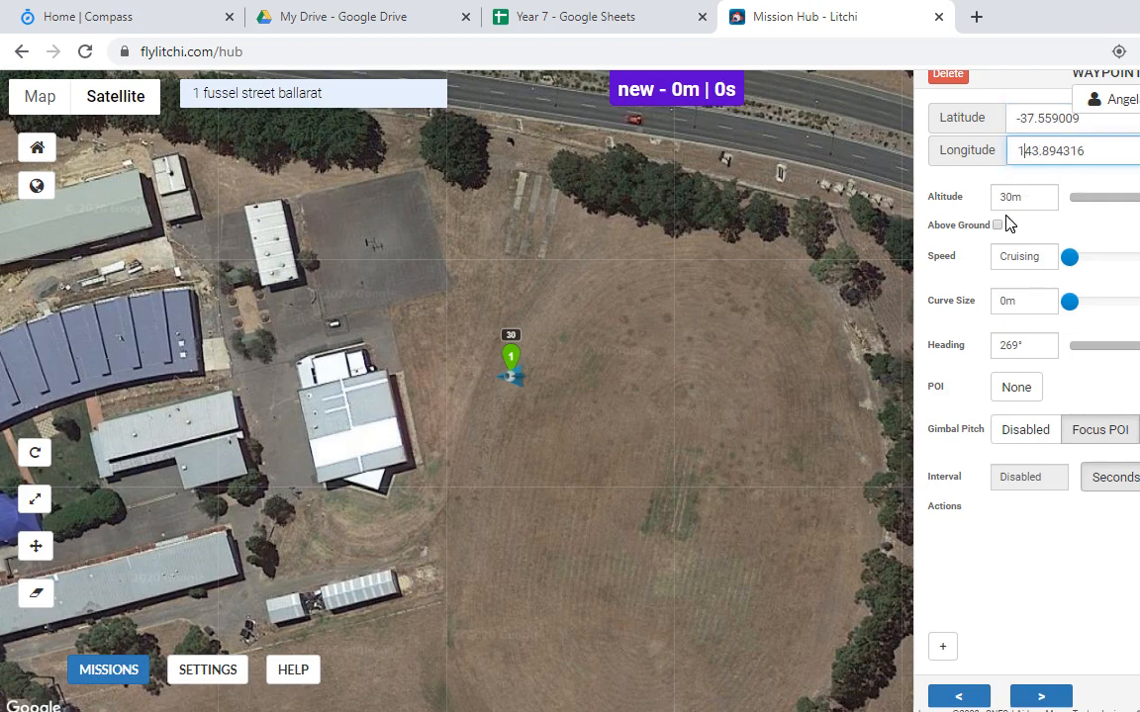
click(512, 482)
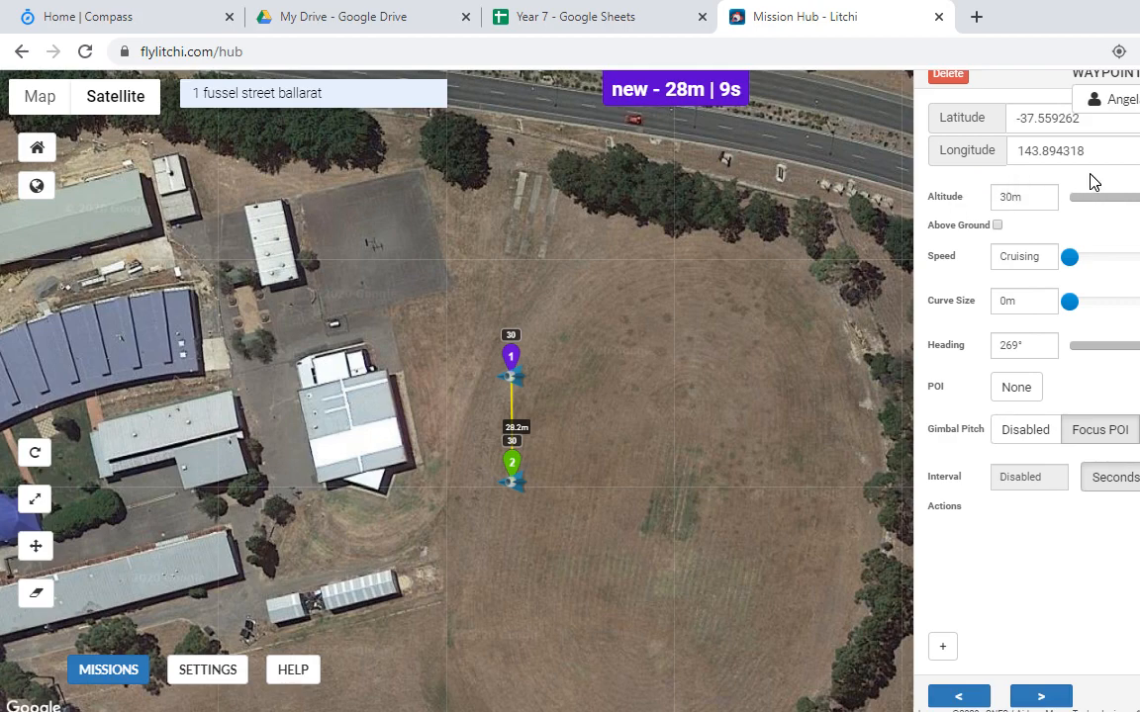
Step: Try waypoint 2 altitudes of 300m, -50m and 30m, finally leaving it at -30m
click(1009, 194)
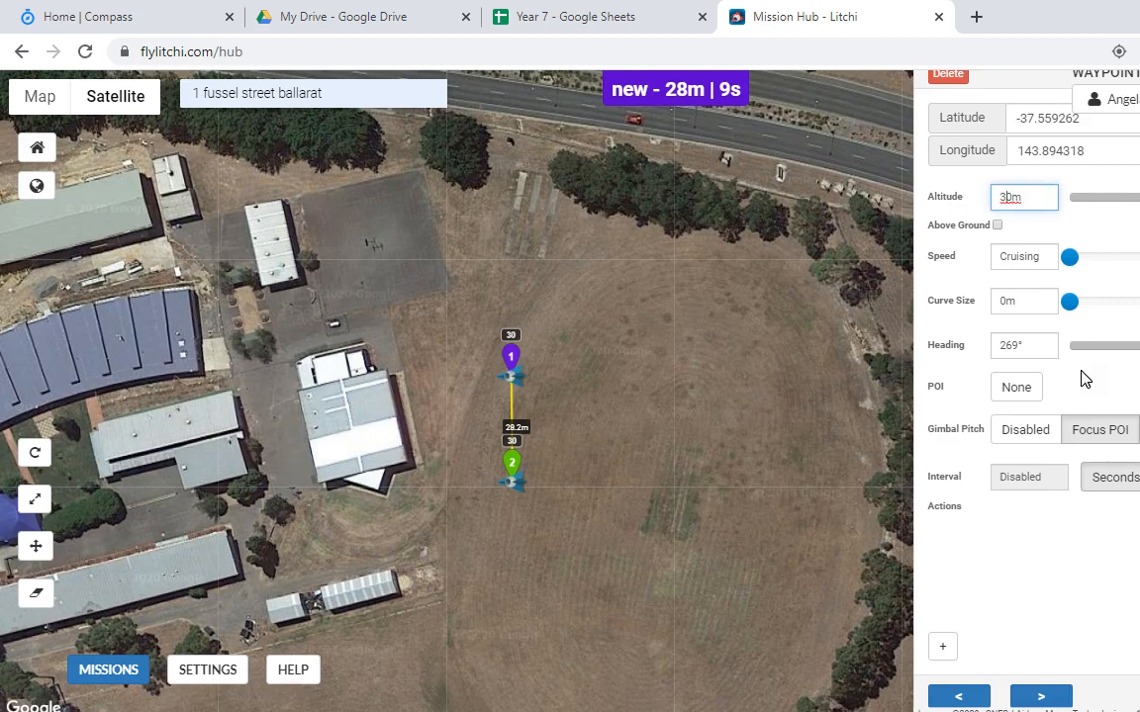
key(Return)
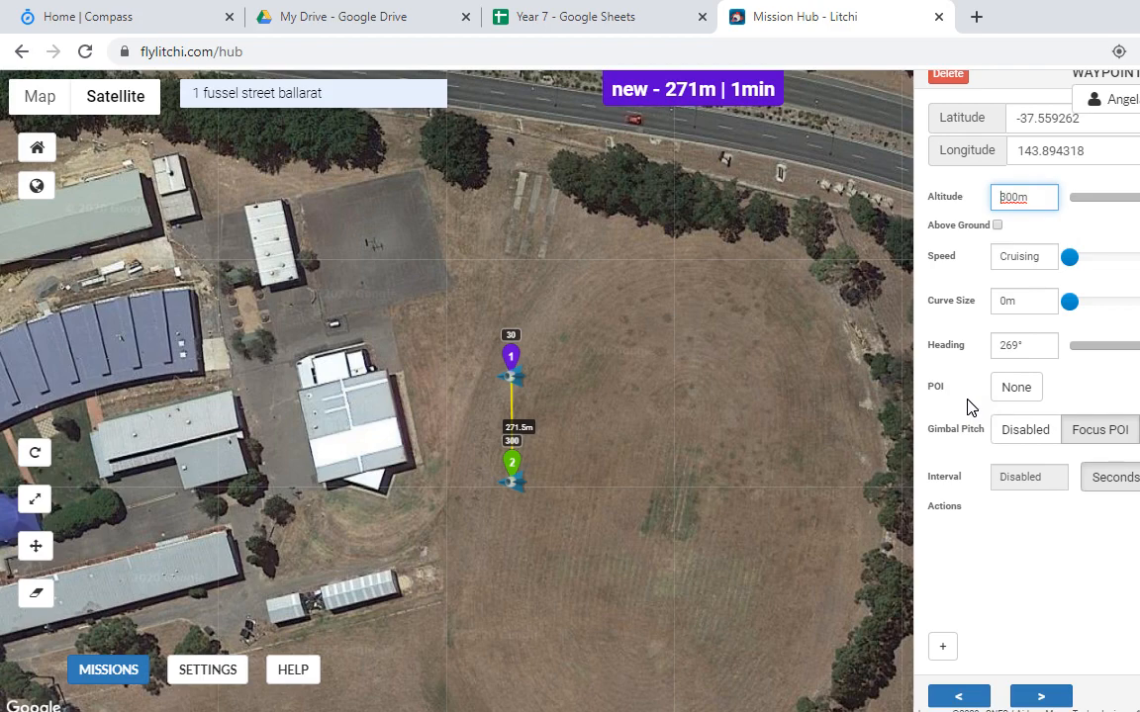
key(Delete)
key(Delete)
text(3)
mouse_move(1139, 197)
mouse_down()
mouse_move(1102, 217)
mouse_move(1139, 213)
mouse_move(1125, 210)
mouse_up()
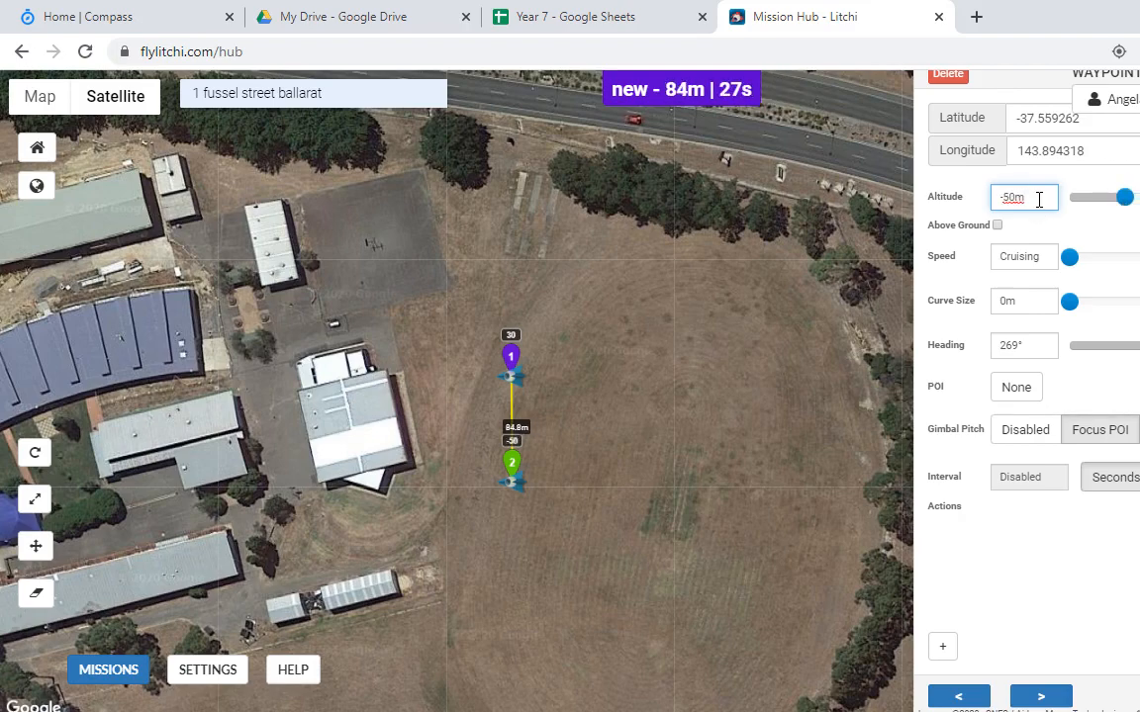
drag(1039, 199, 1005, 188)
text(30m)
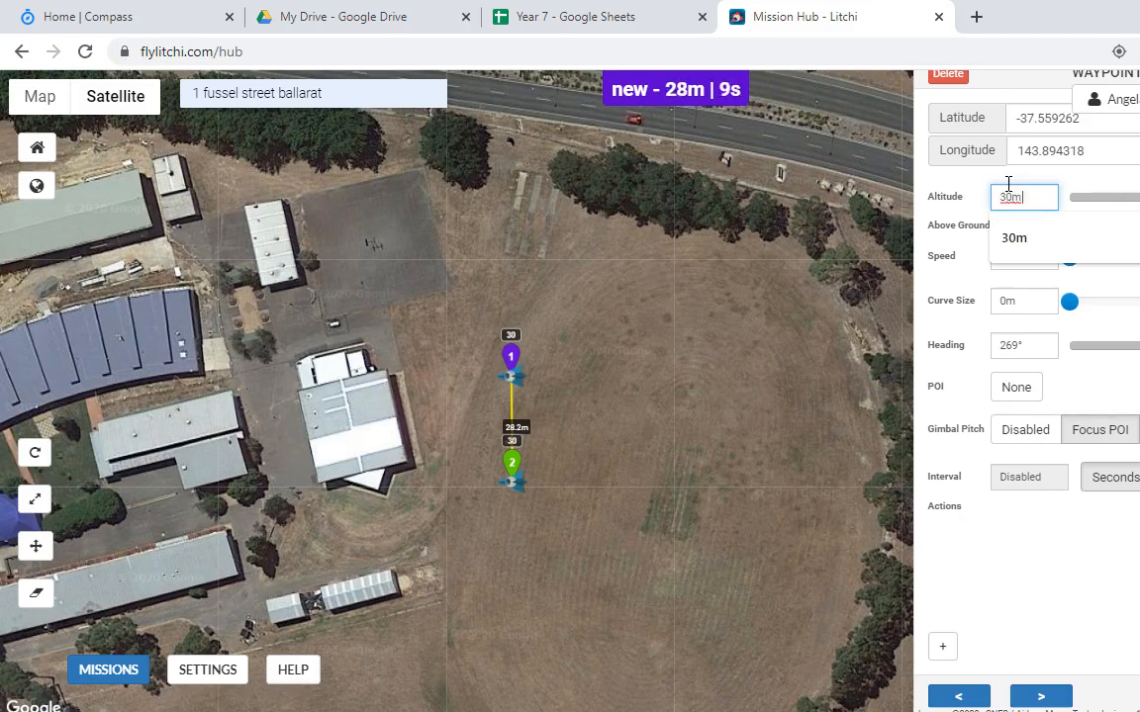
key(Return)
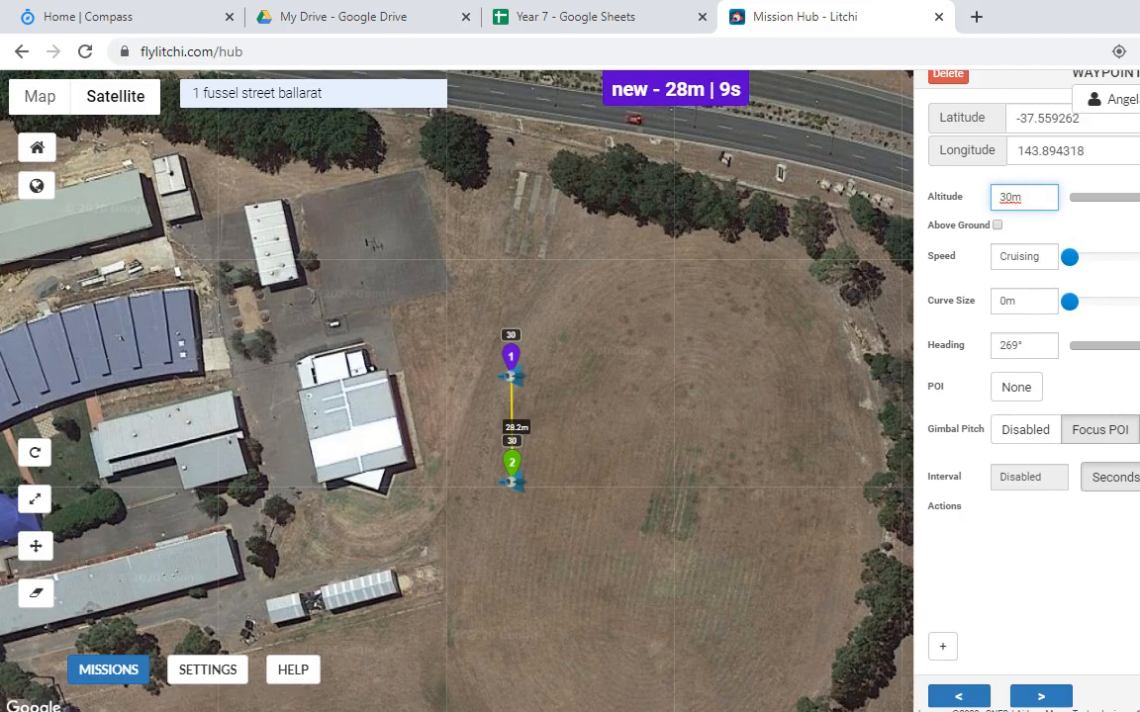
text(-)
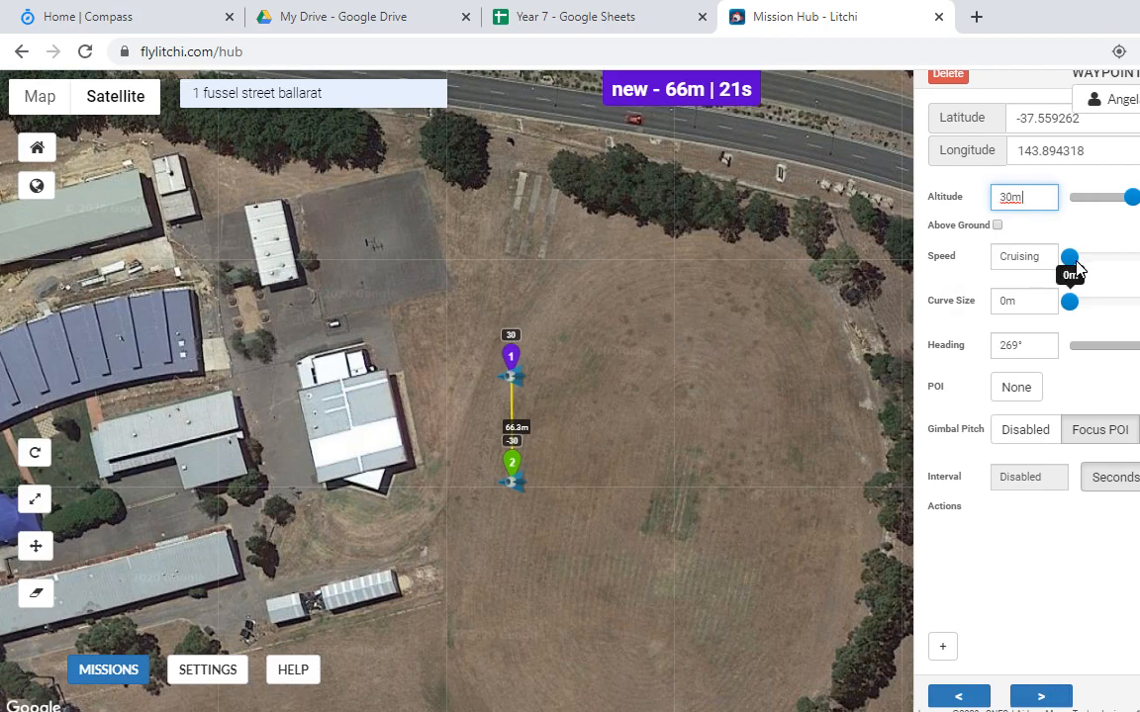
Step: Set waypoint 1's speed to 11.5 km/h and waypoint 2's to 9.7 km/h, removing an accidental extra waypoint
drag(1072, 263, 1084, 265)
click(510, 356)
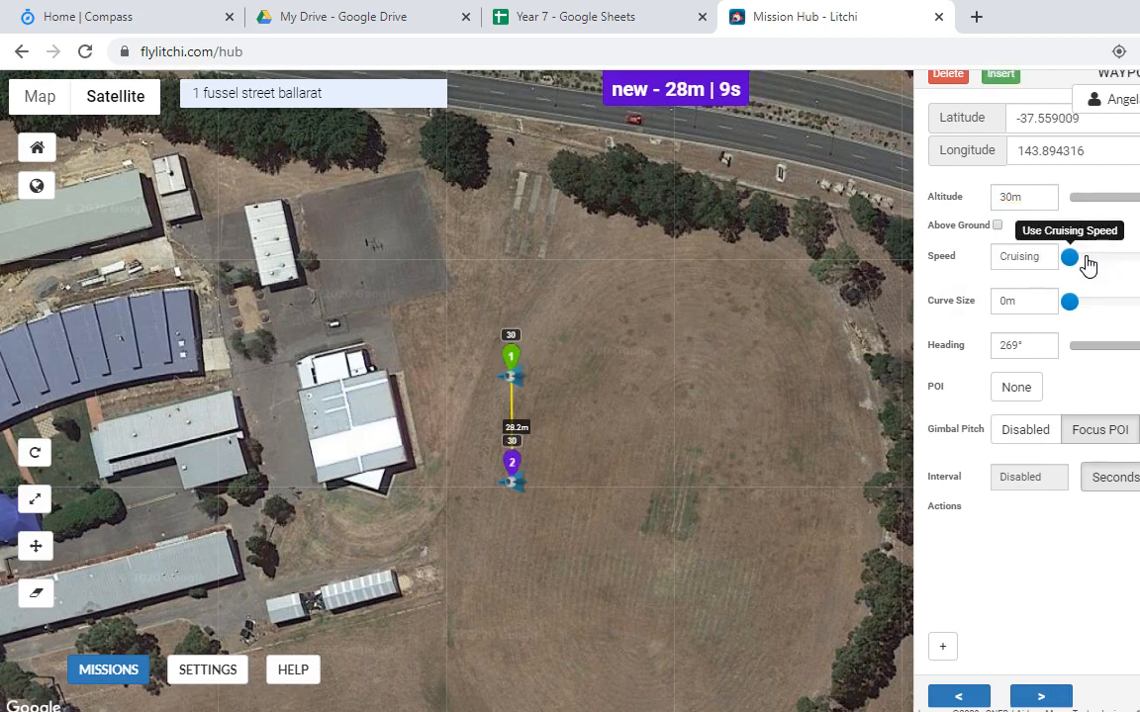
drag(1073, 267, 1126, 274)
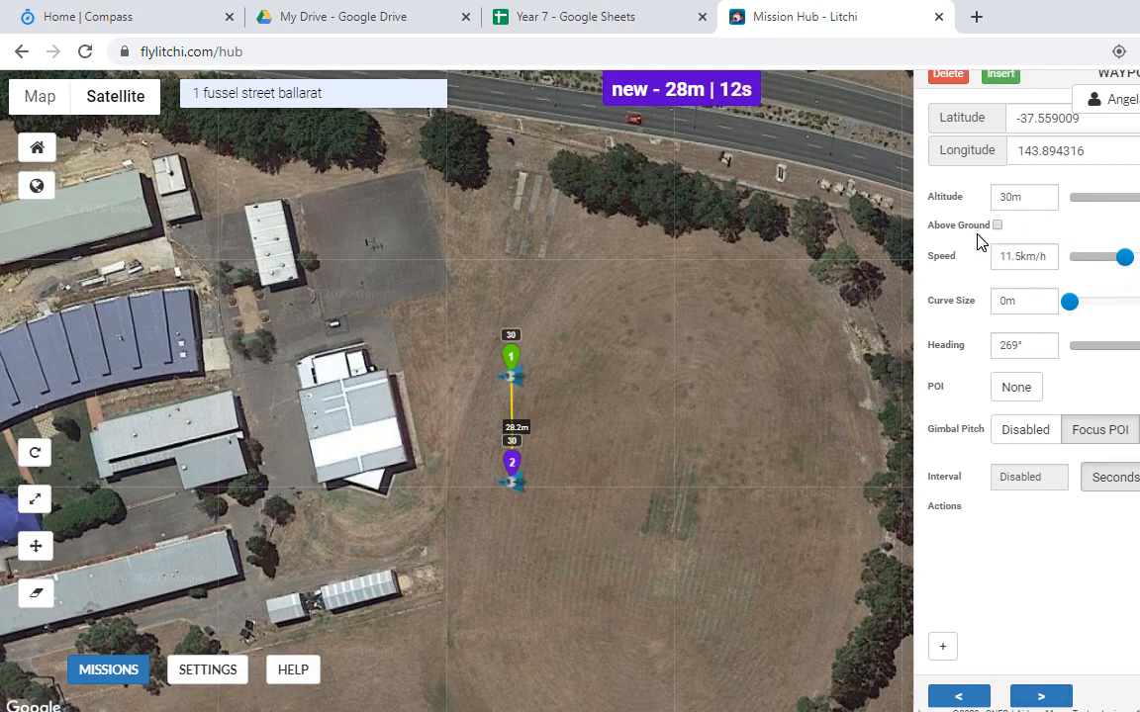
click(520, 368)
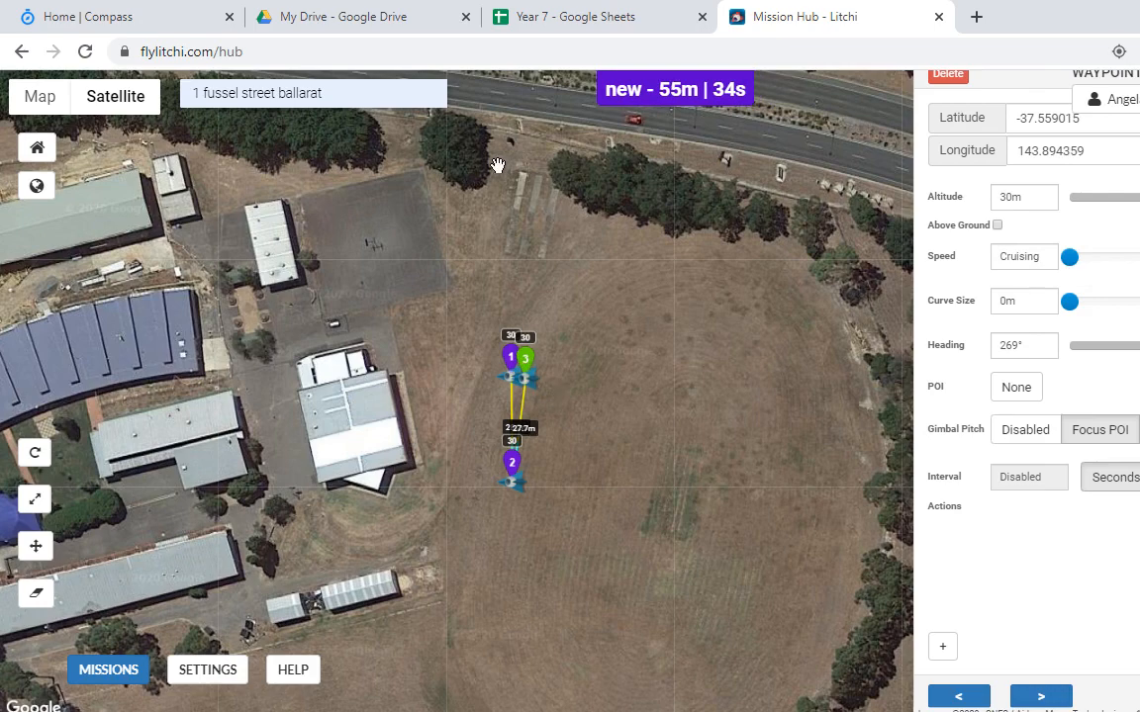
click(947, 73)
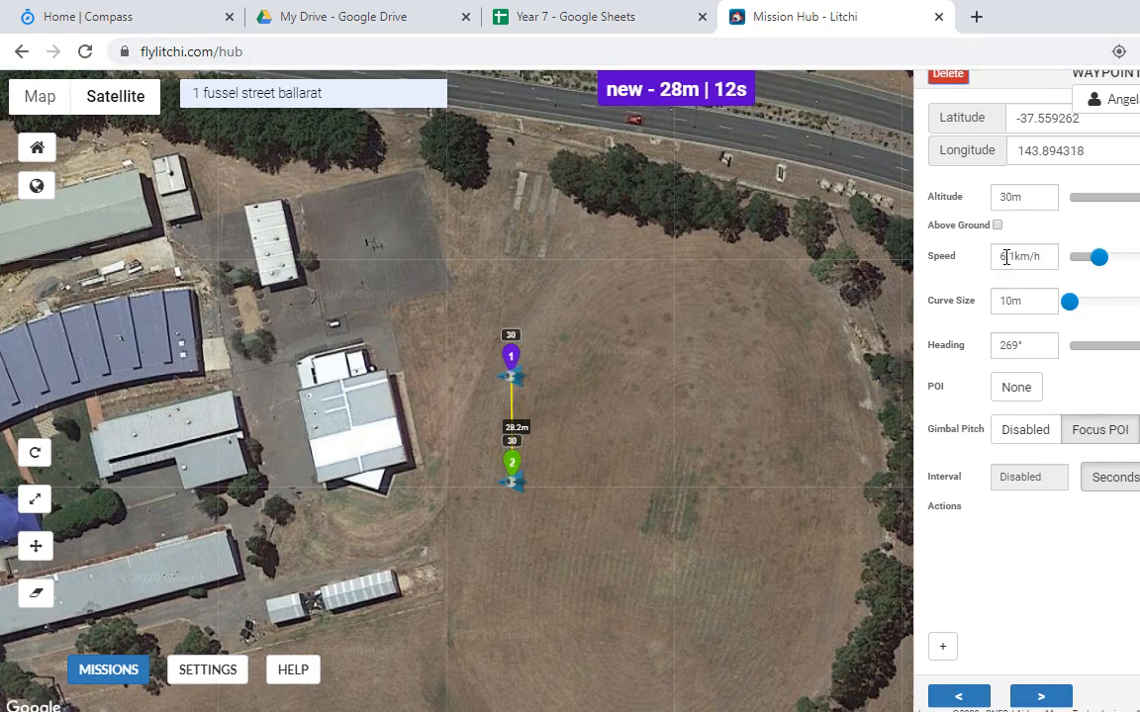
drag(1109, 259, 1121, 259)
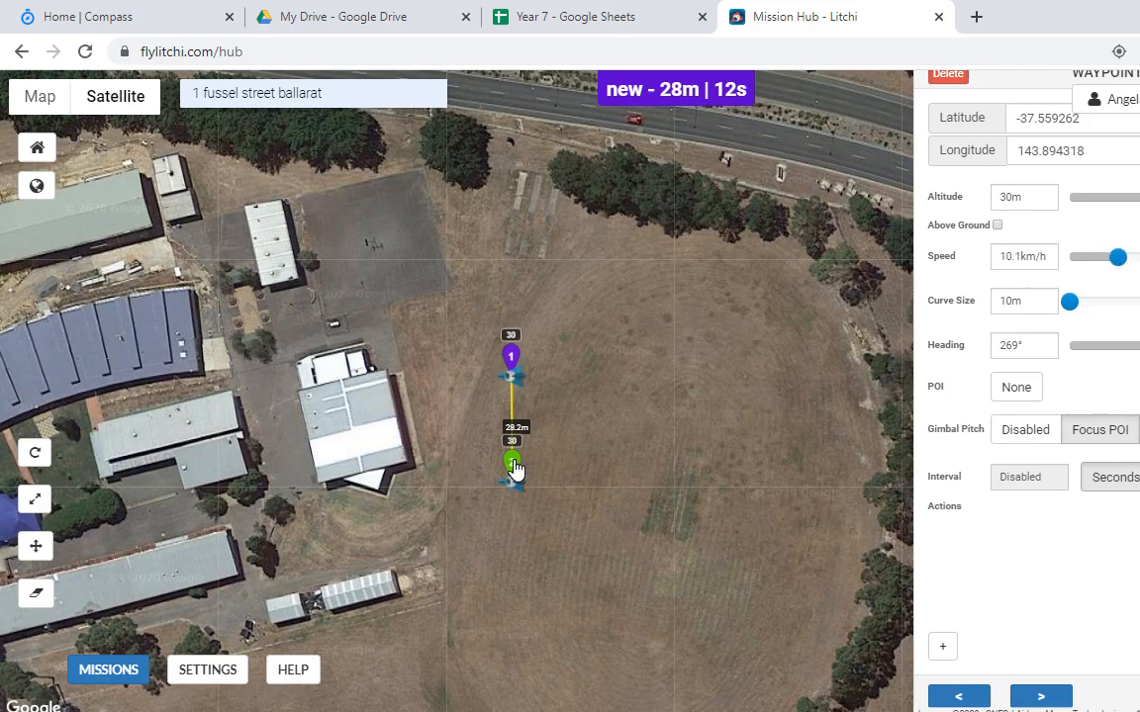
drag(1117, 259, 1139, 259)
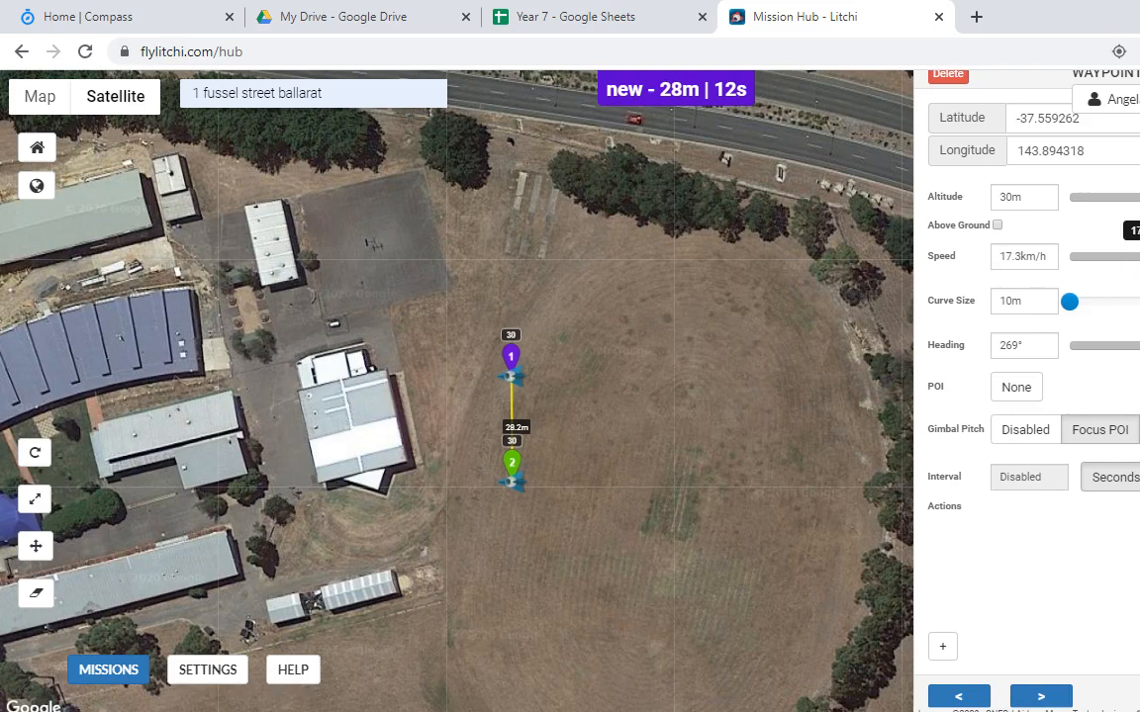
Step: Add waypoint 3 42.7 m east of waypoint 2, curve waypoint 2's corner, and turn waypoint 3's heading
click(672, 473)
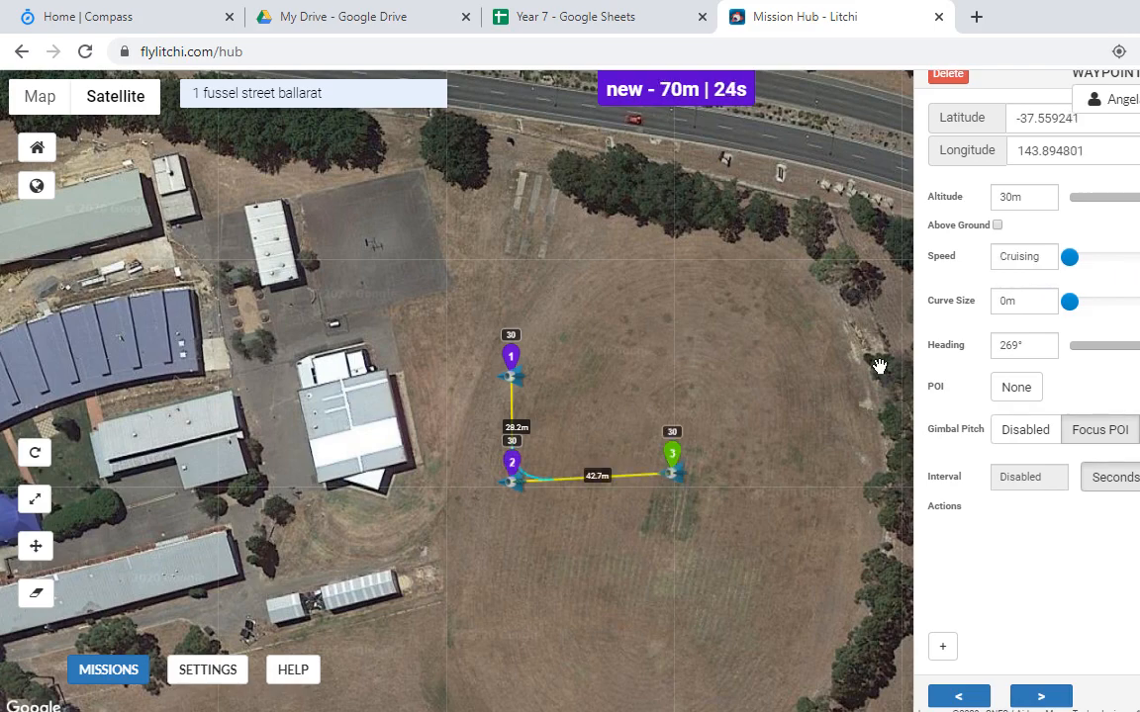
click(512, 474)
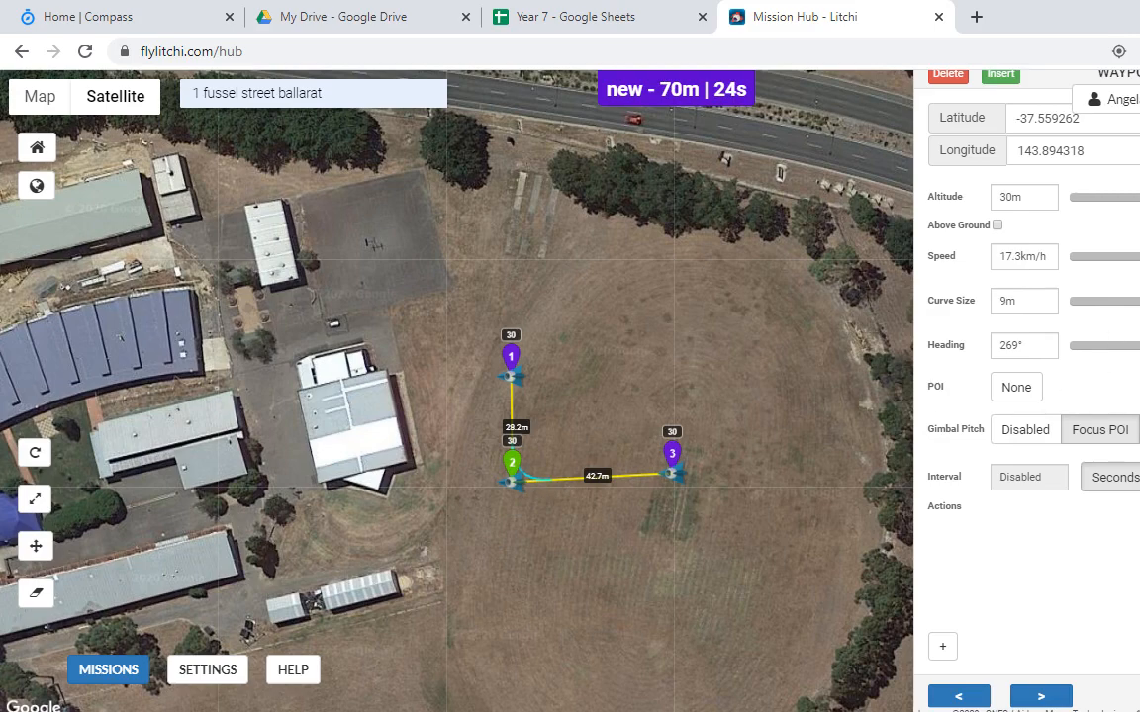
drag(1136, 301, 1139, 301)
drag(585, 470, 618, 470)
drag(815, 379, 808, 379)
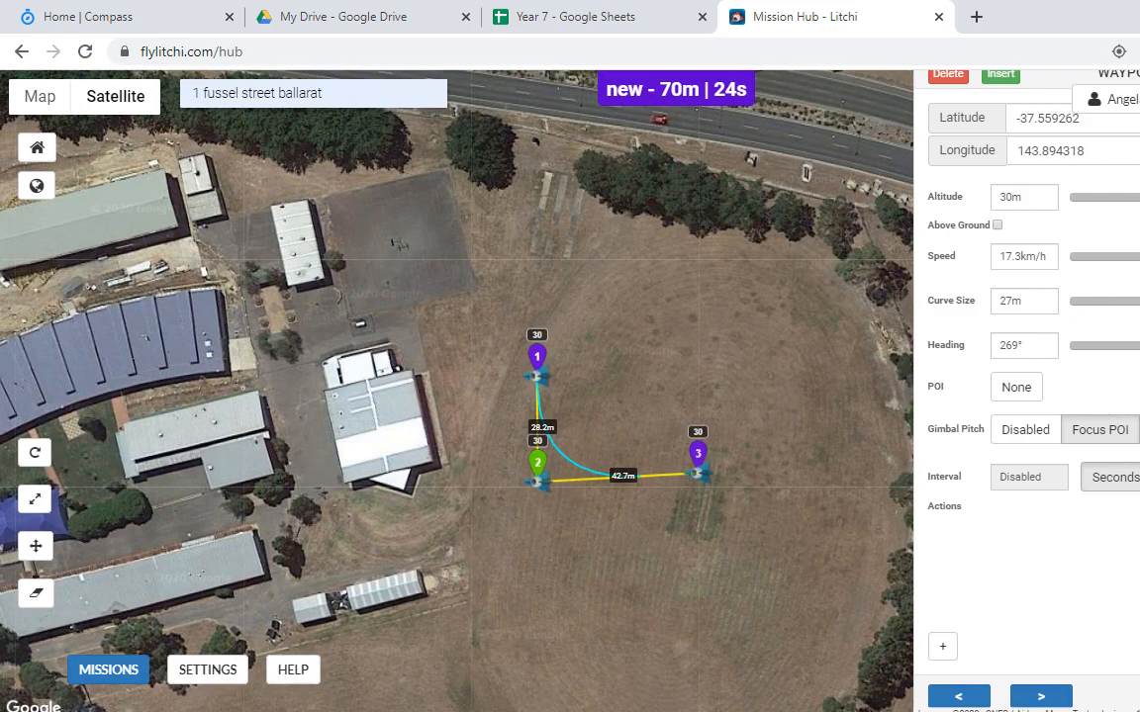
drag(1139, 300, 1069, 334)
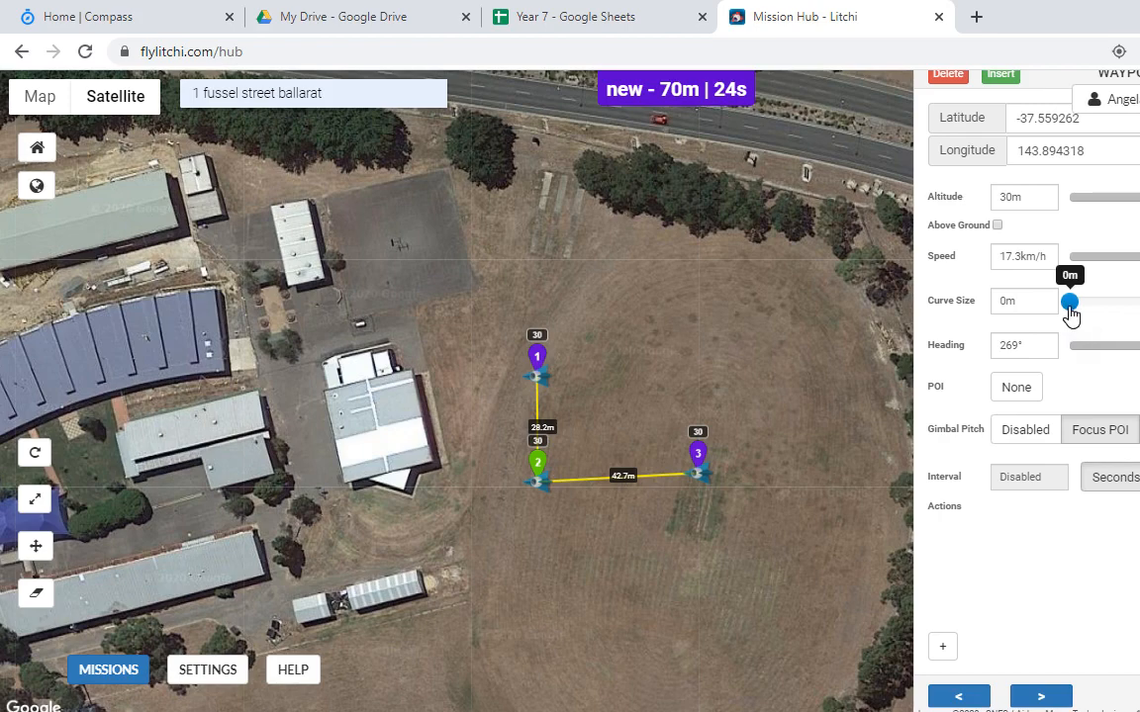
drag(1070, 314, 1139, 315)
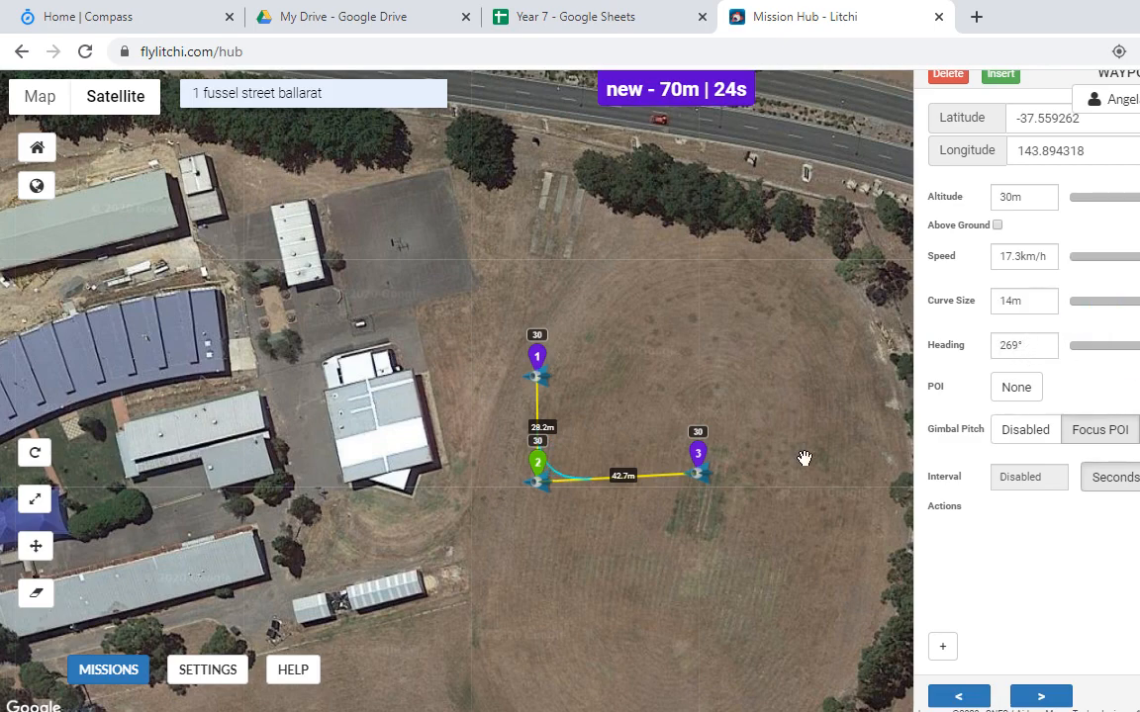
click(699, 458)
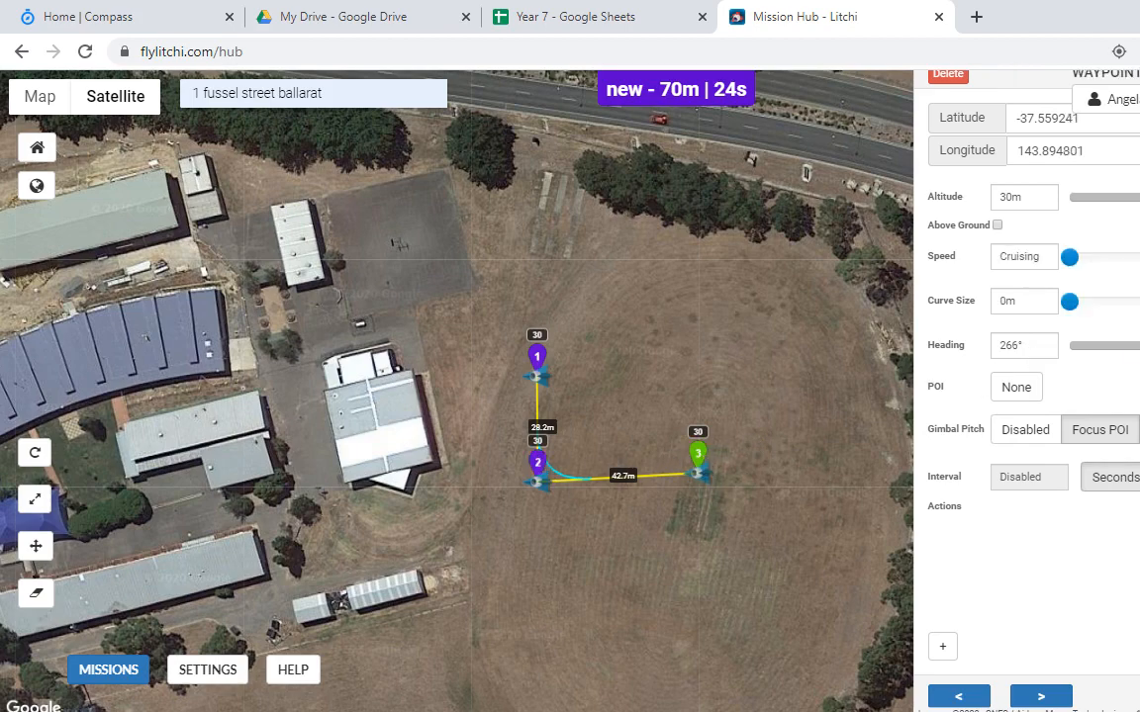
drag(1072, 345, 1138, 346)
Step: Add POI 1 north and POI 2 southeast of waypoint 3, and aim waypoint 3 at POI 2
shift+click(706, 366)
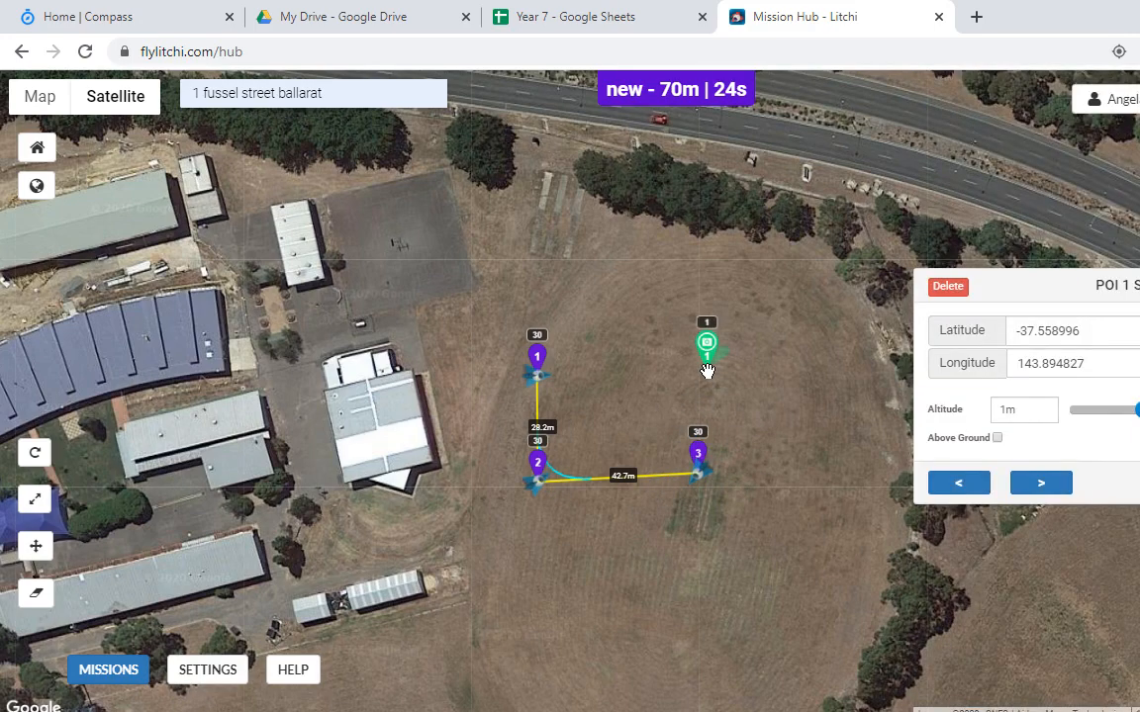
click(698, 456)
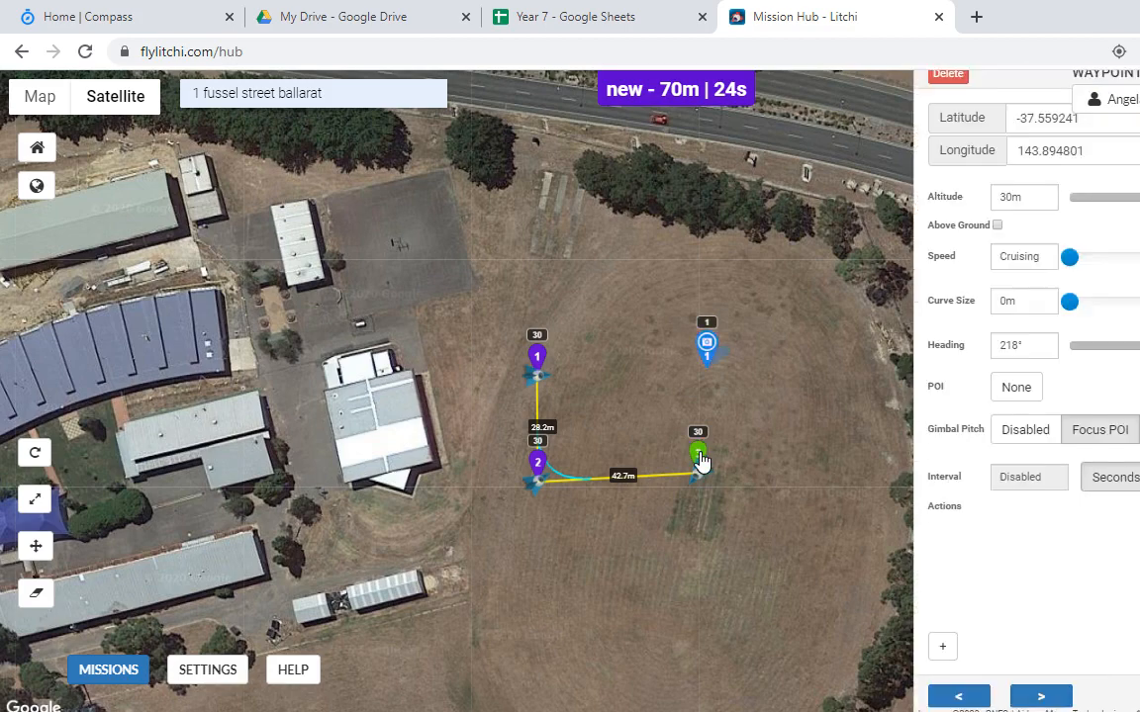
click(1018, 392)
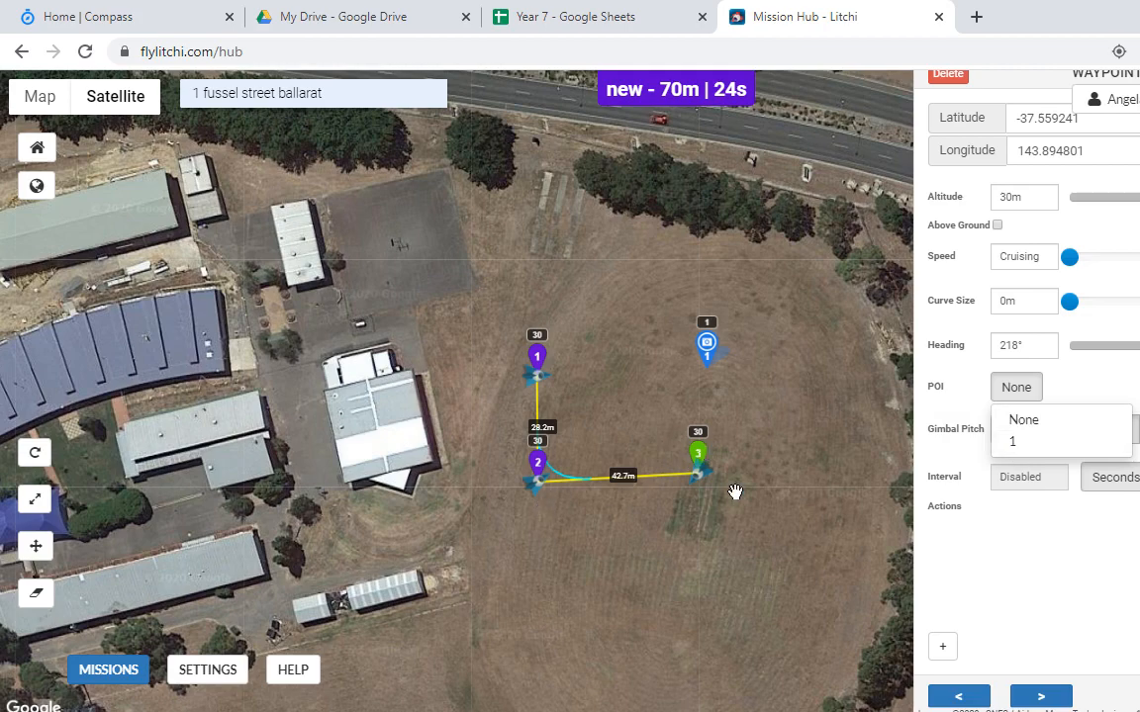
click(1013, 445)
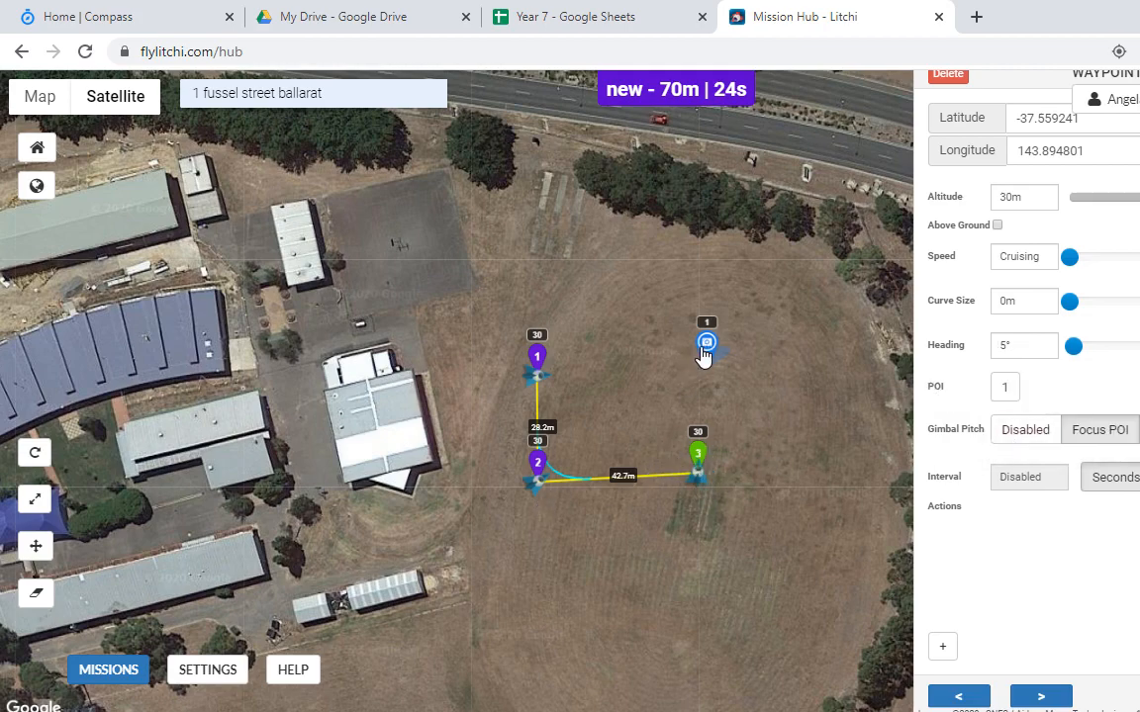
click(762, 541)
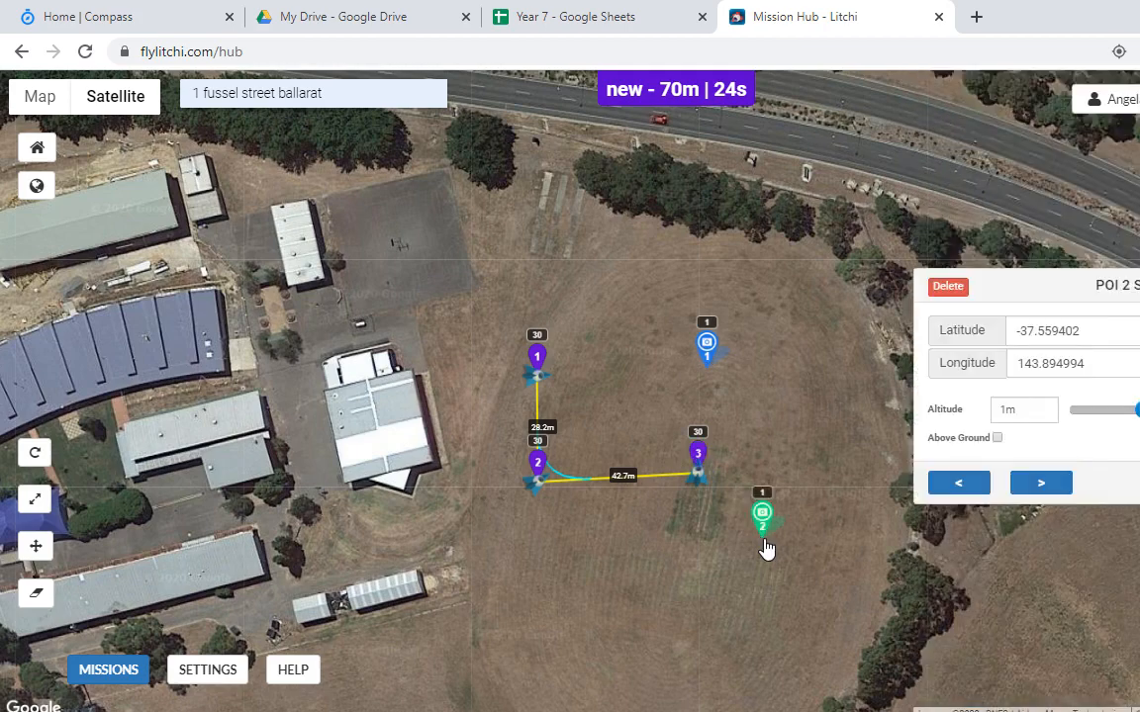
click(702, 472)
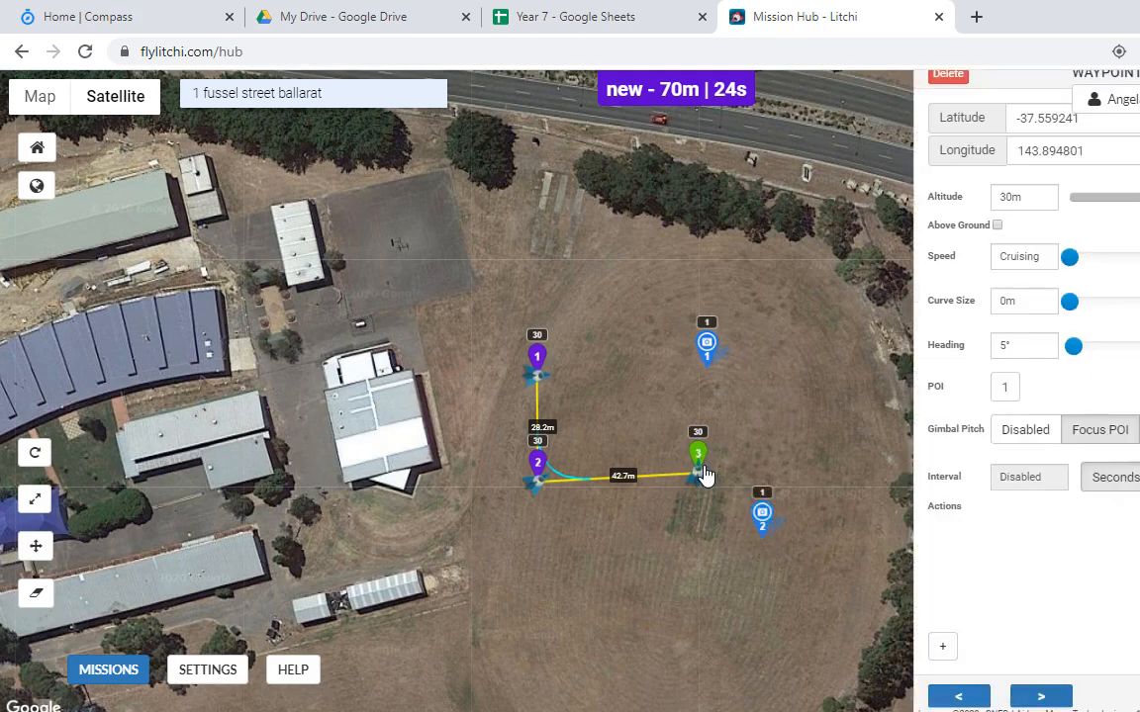
click(1004, 389)
click(1012, 463)
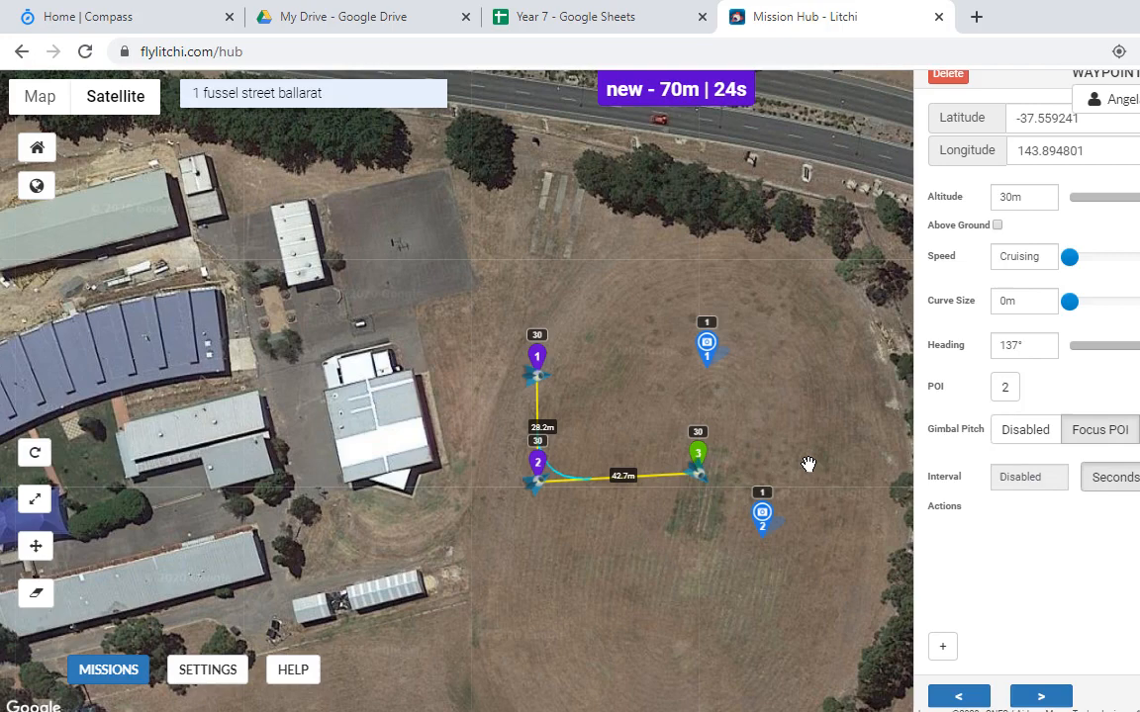
Step: Aim waypoint 2 at POI 2 and waypoint 1 at POI 1
click(534, 485)
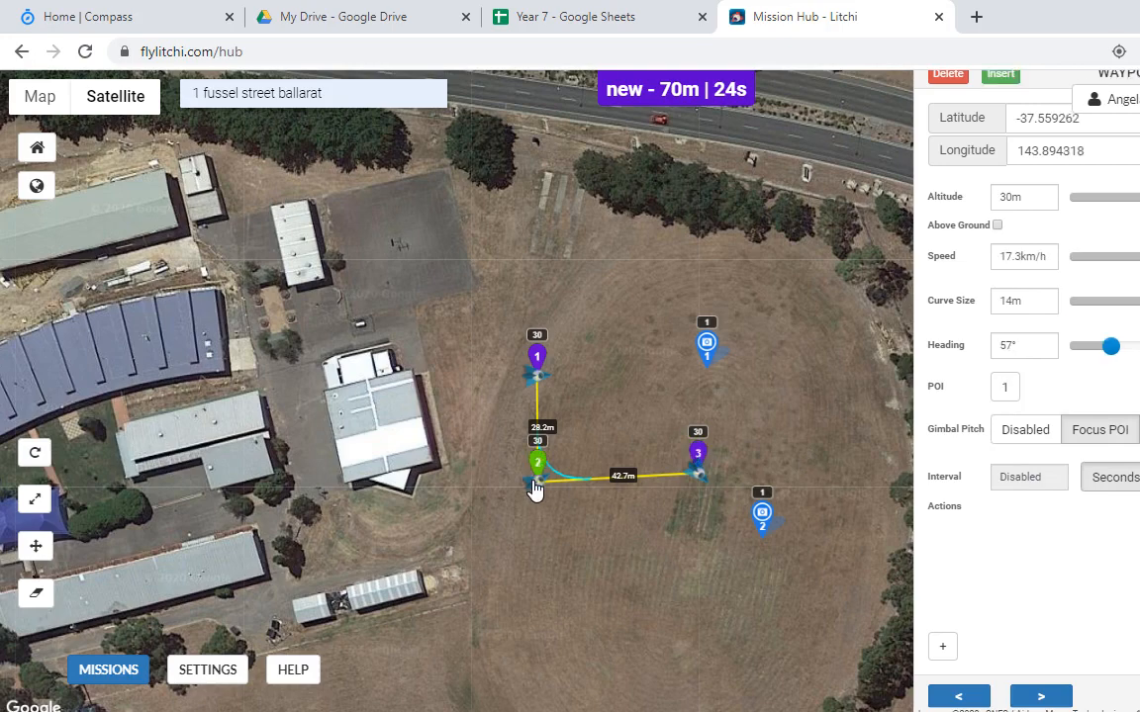
click(1005, 390)
click(1013, 443)
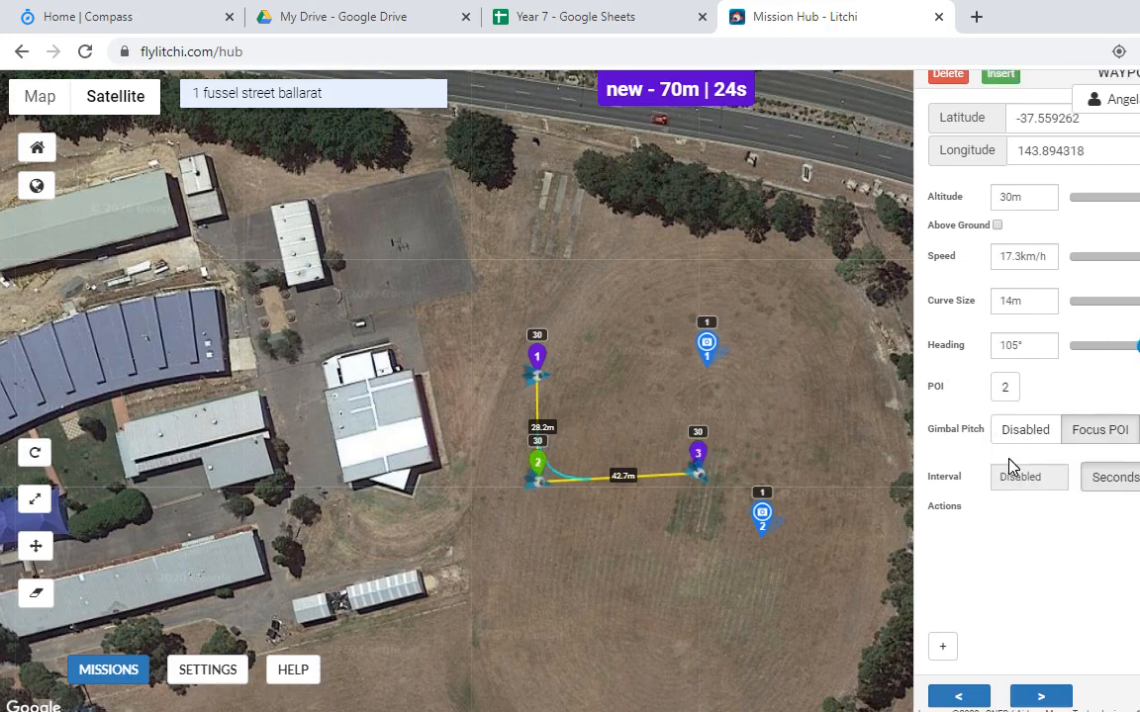
click(537, 360)
click(1007, 389)
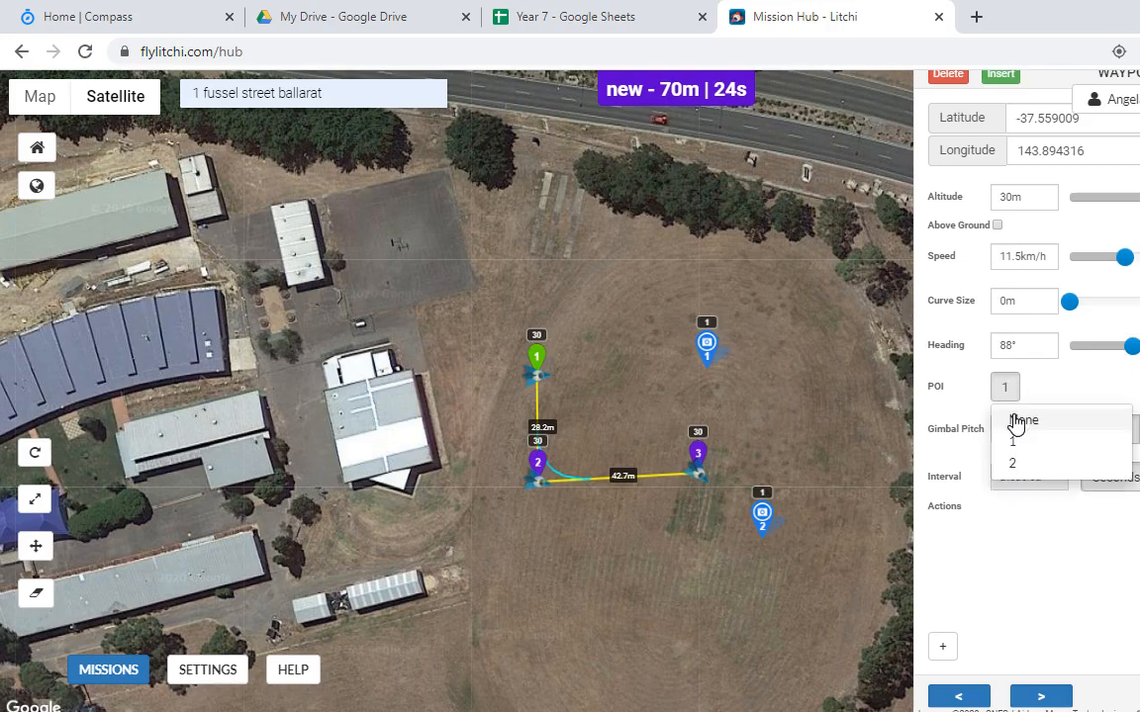
click(1021, 441)
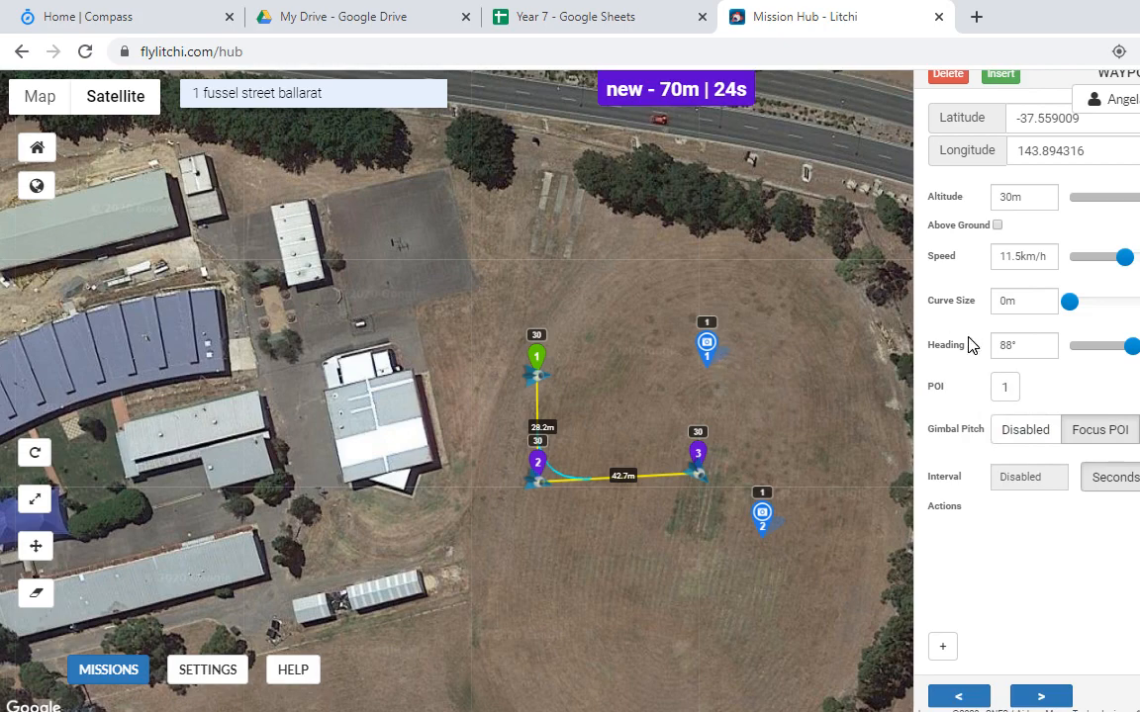
mouse_move(1128, 354)
Step: Give waypoint 1 a Stay For action followed by two Take Photo actions
click(943, 647)
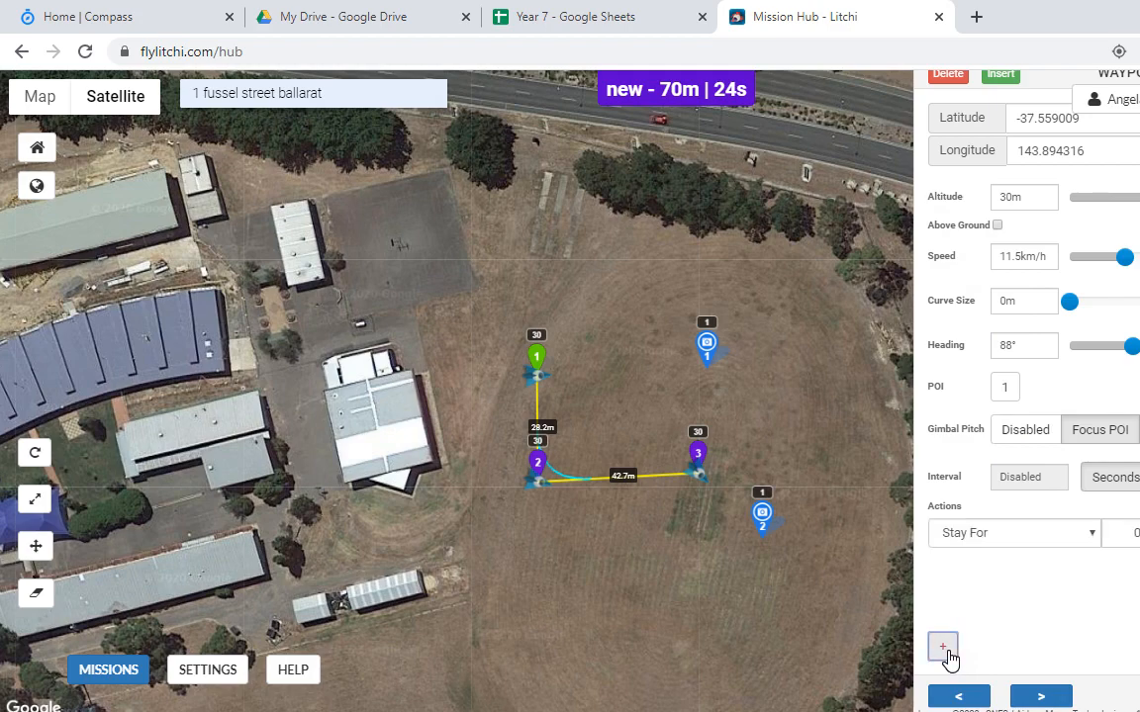
click(1093, 534)
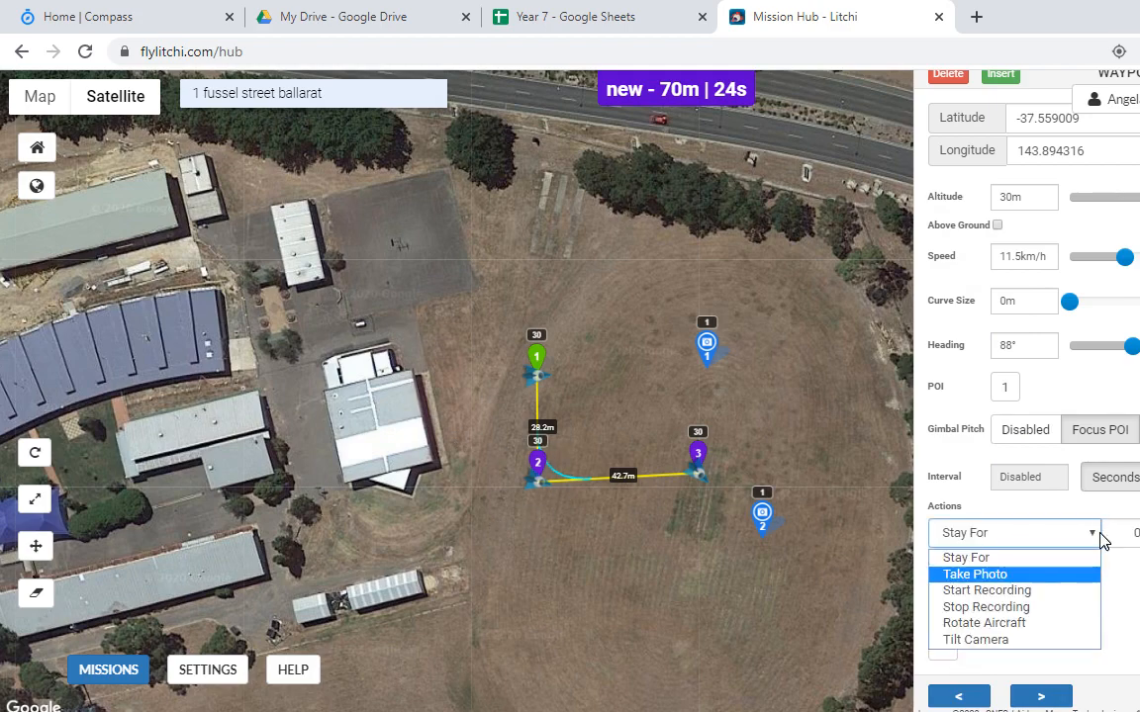
click(1029, 559)
click(1128, 534)
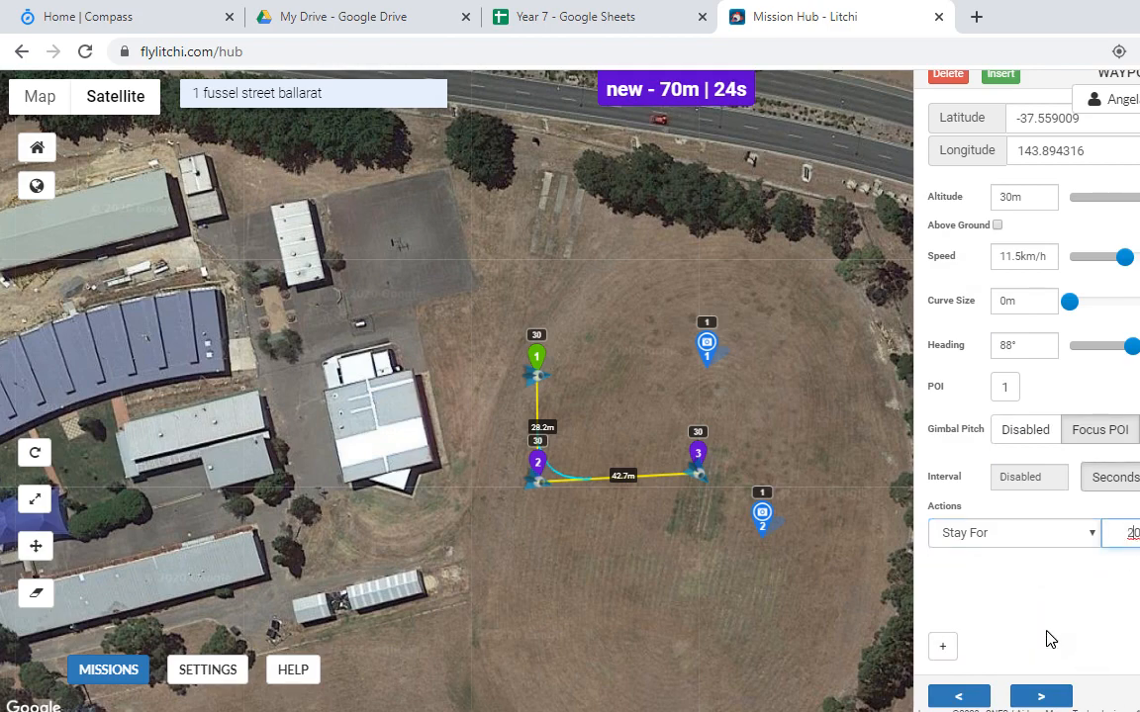
click(940, 649)
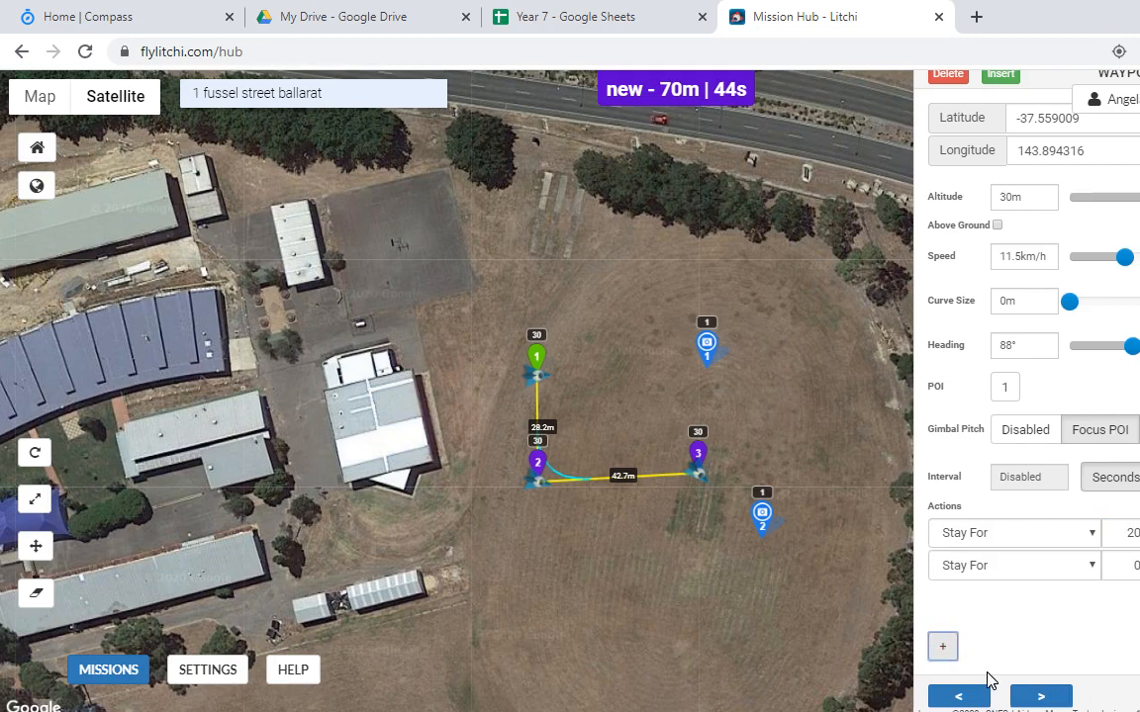
click(1070, 566)
click(1019, 610)
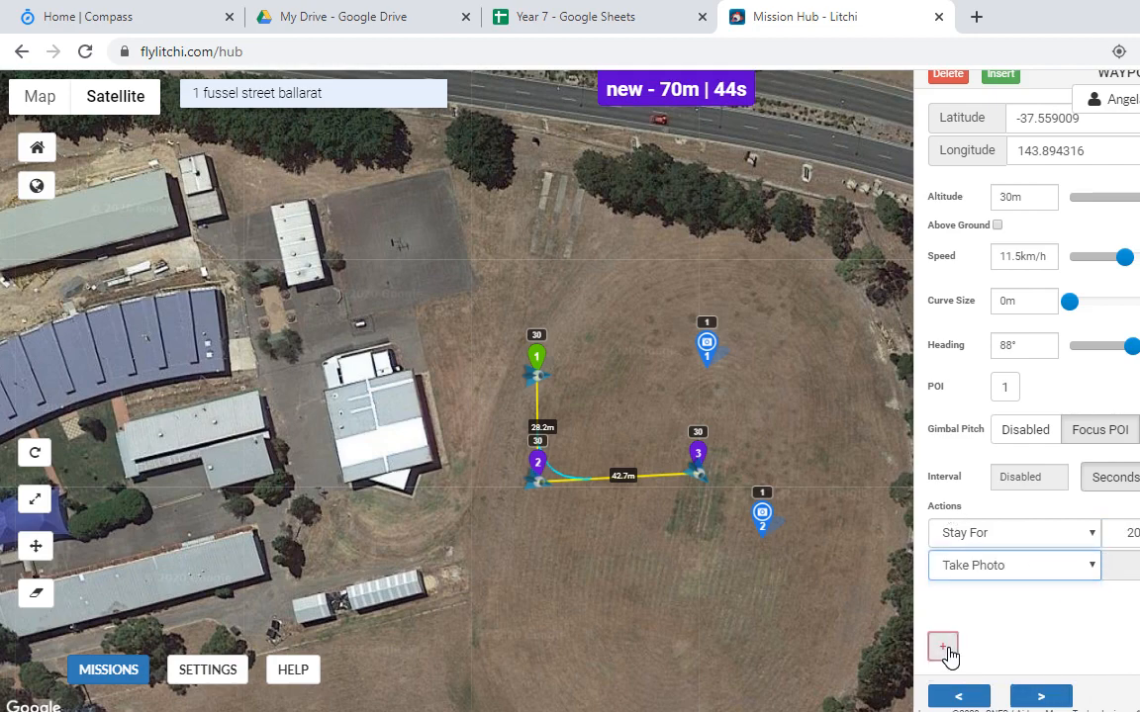
click(942, 647)
click(1009, 597)
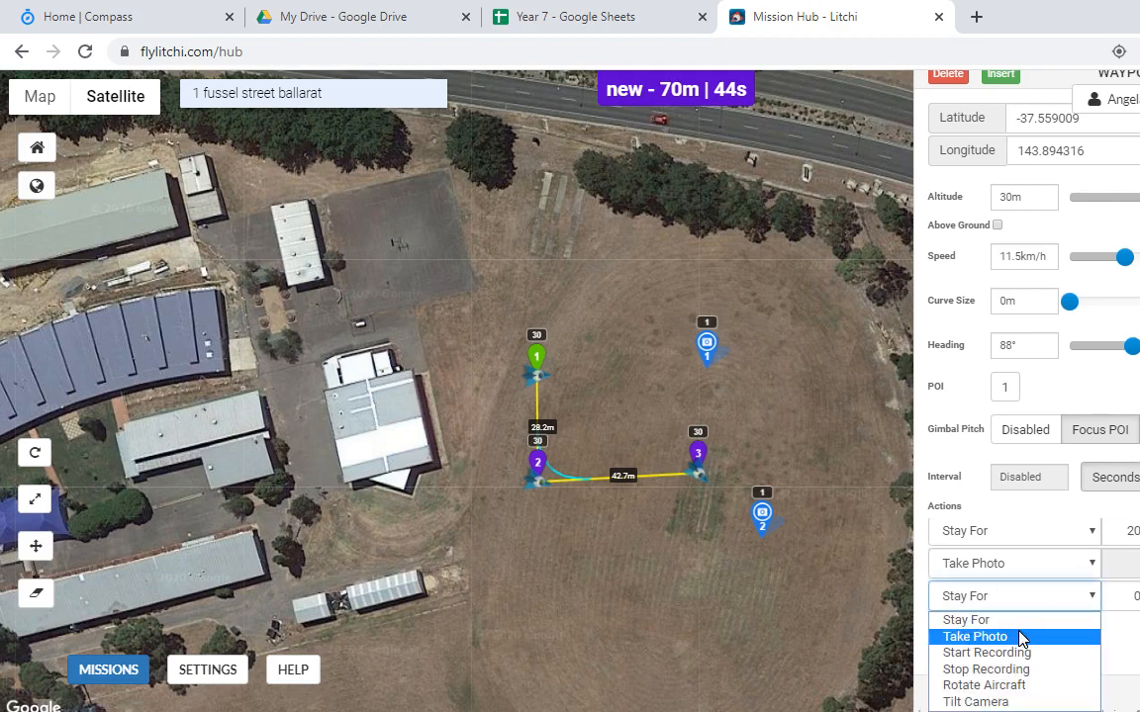
click(1023, 636)
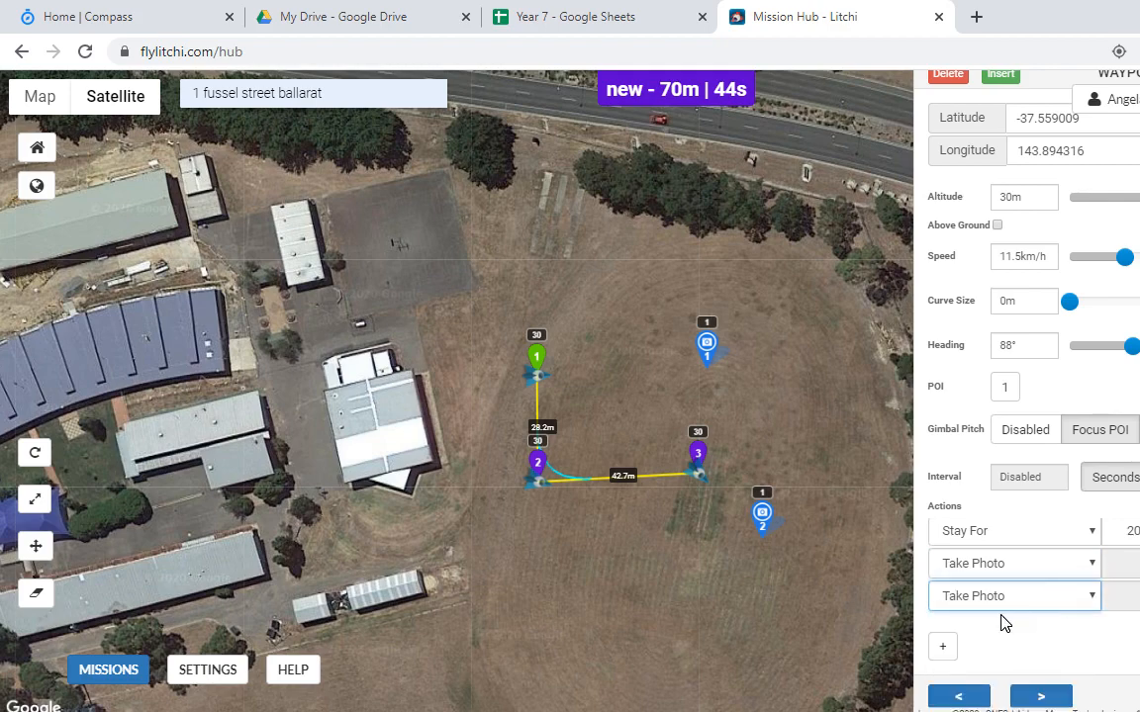
Step: Remove two of waypoint 1's actions and add a fresh Stay For action
click(1139, 532)
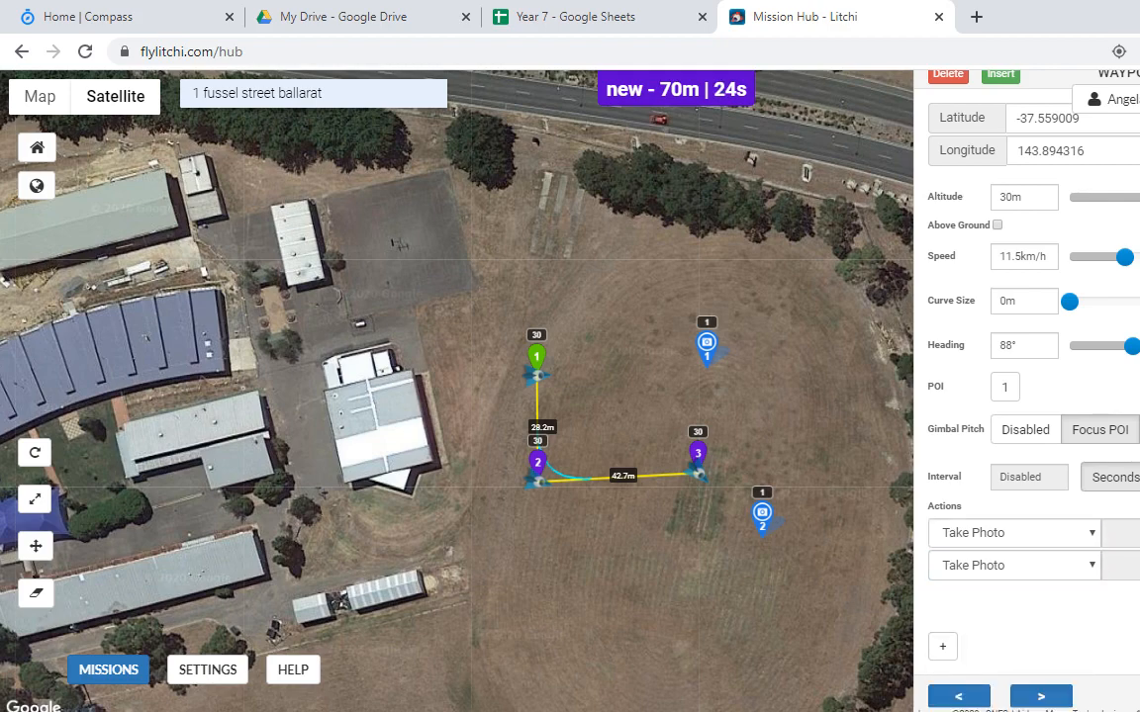
click(1138, 532)
click(1139, 532)
click(943, 648)
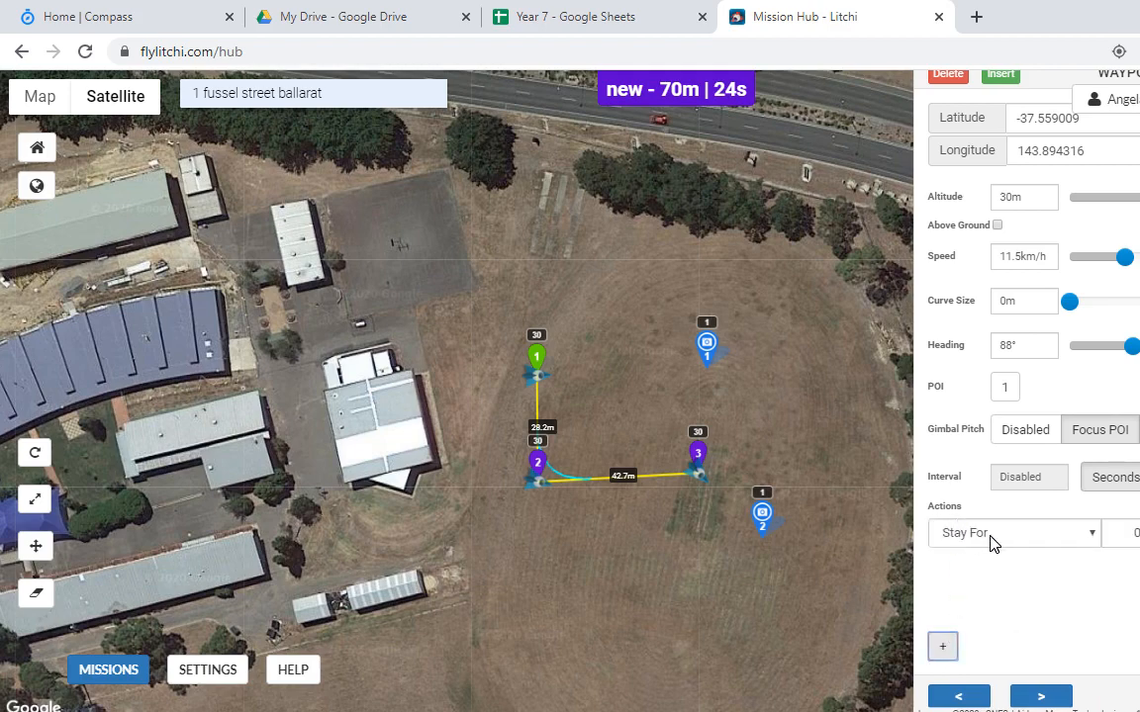
click(1089, 539)
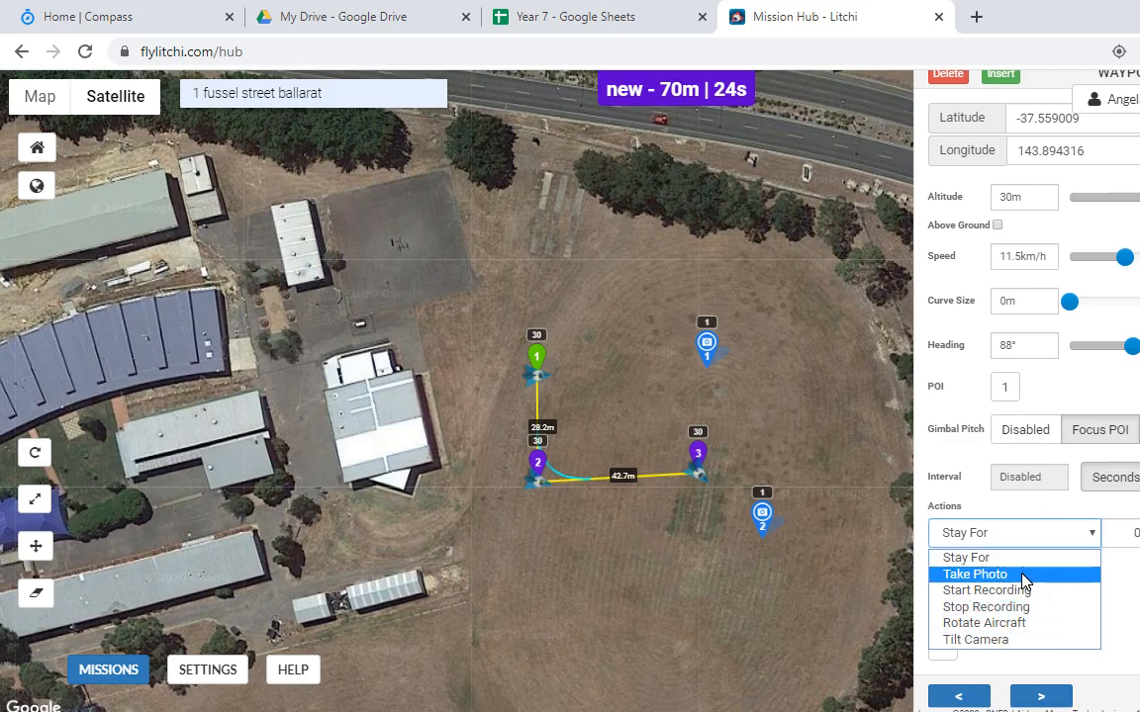
click(850, 459)
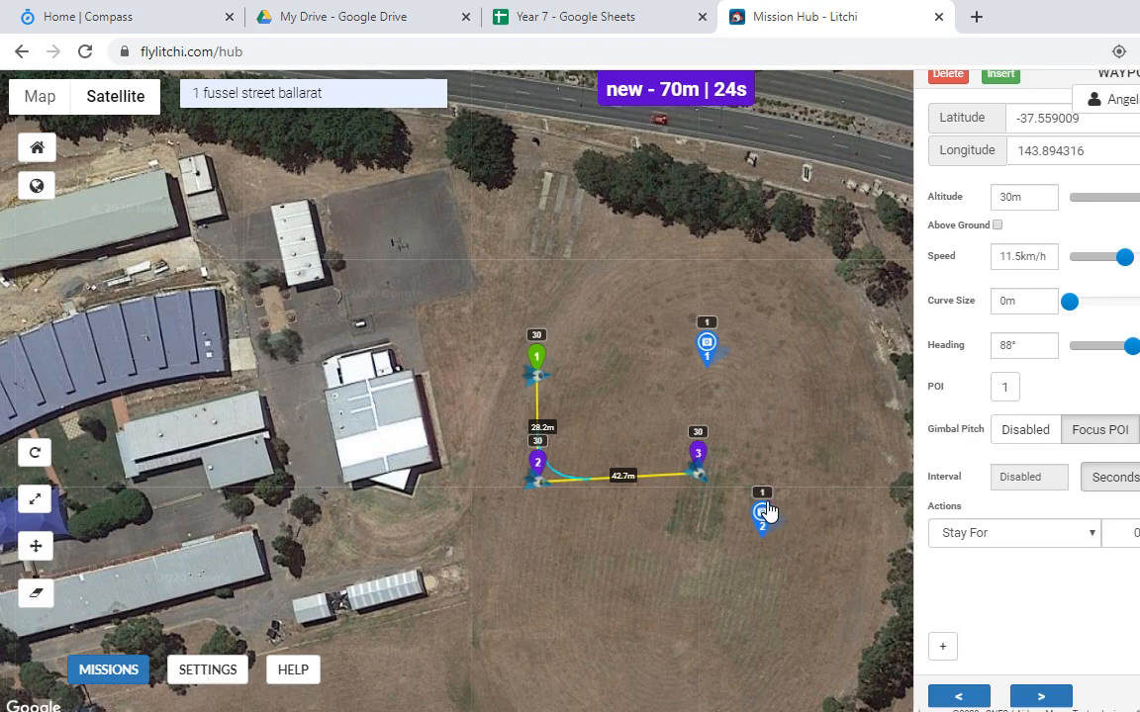
Step: Delete every waypoint and both POIs, leaving the mission at 0m | 0s
double_click(949, 74)
click(948, 73)
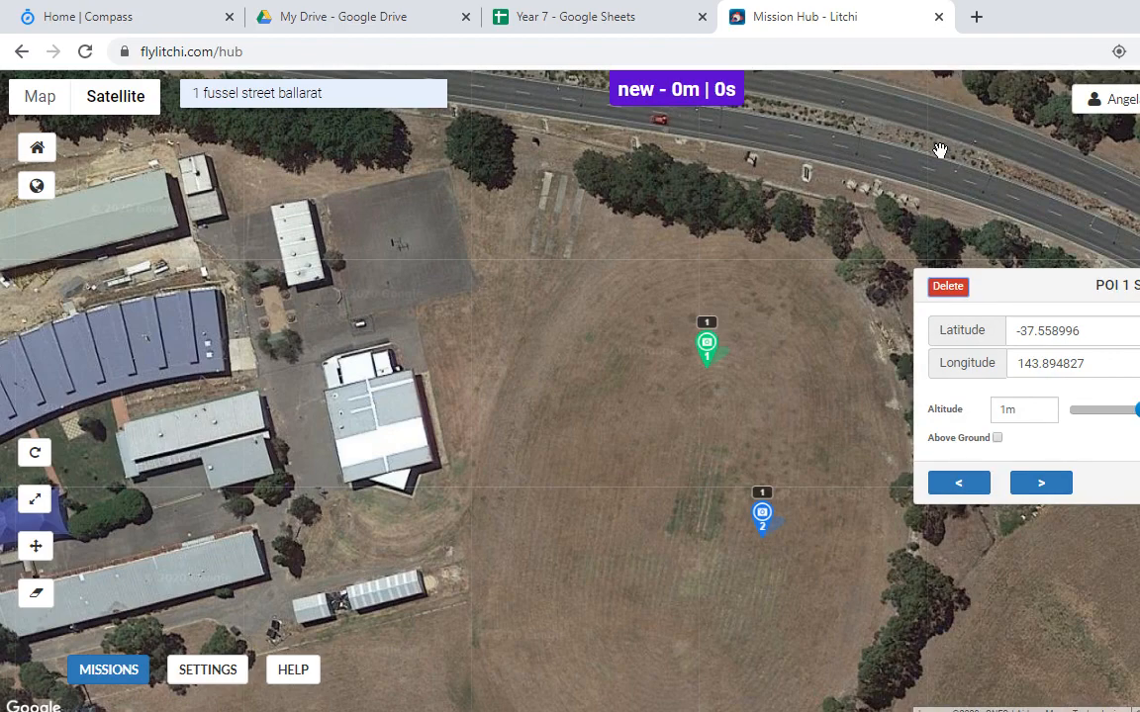
click(947, 290)
click(947, 289)
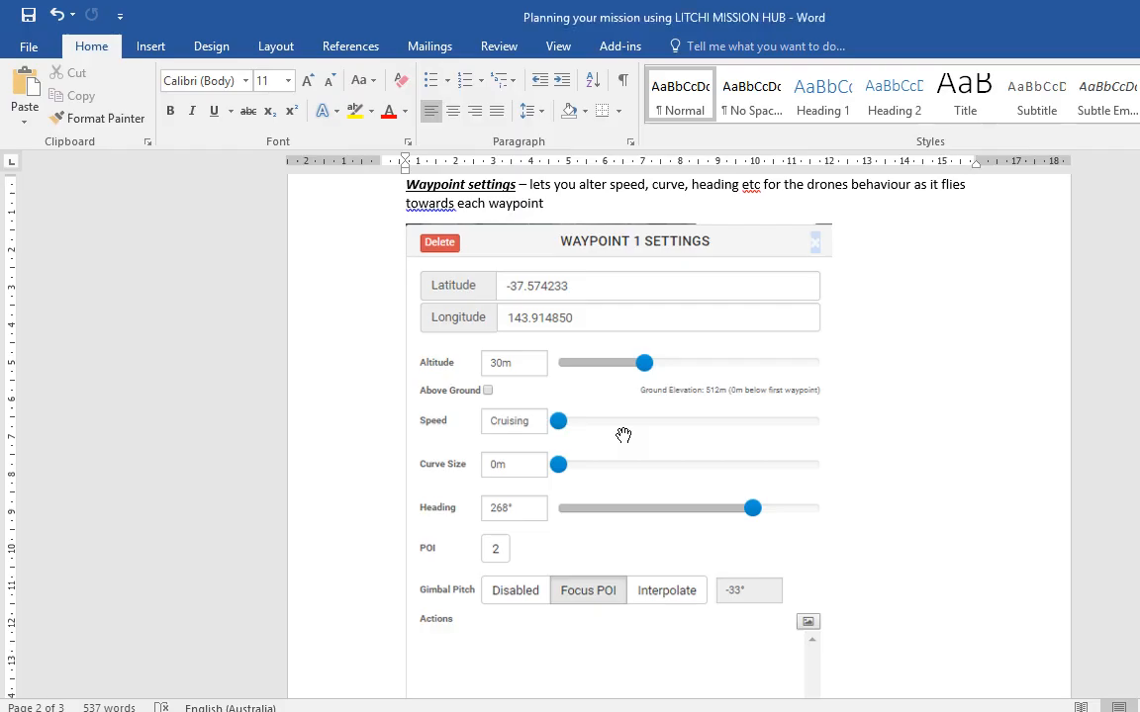
scroll(690, 417, down, 8)
Step: Read the Word guide's POI settings paragraph about altitude above ground, then return to the Litchi mission
scroll(691, 418, up, 1)
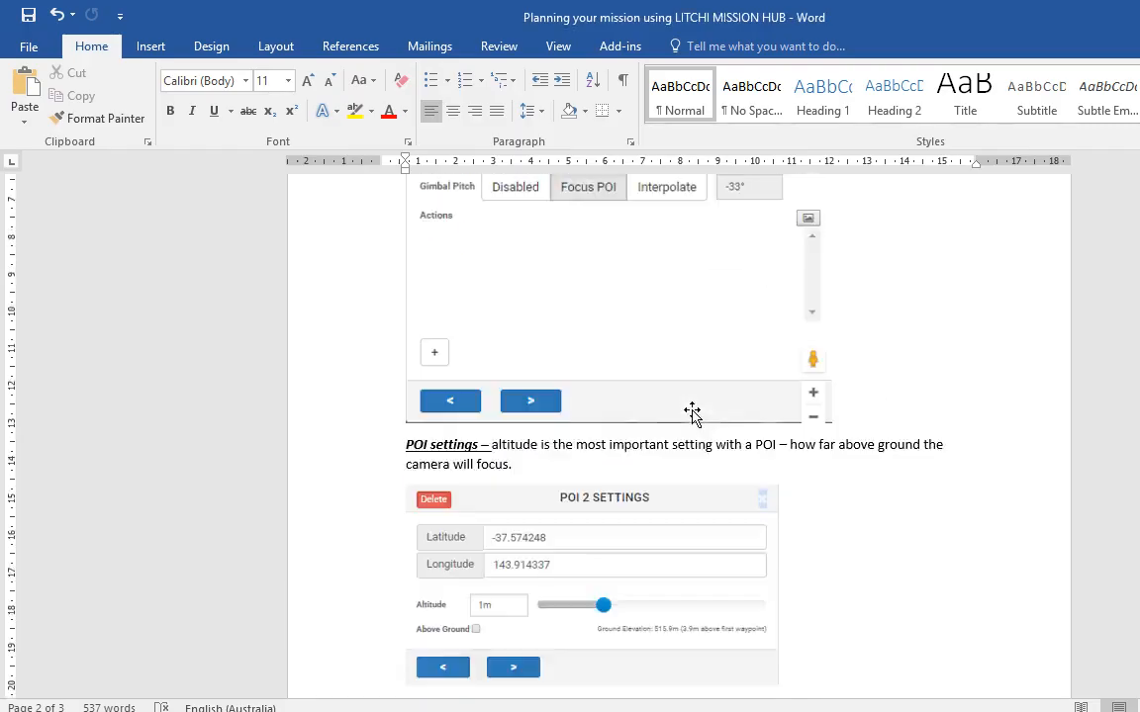
scroll(560, 198, up, 8)
scroll(561, 333, down, 9)
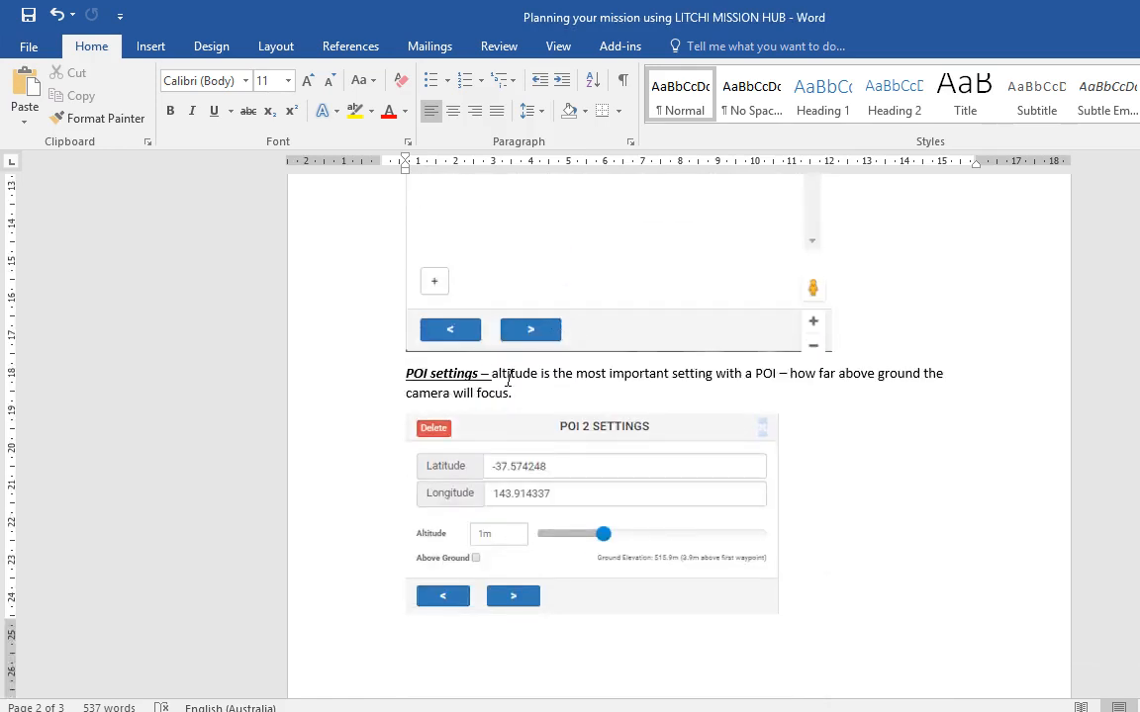
drag(494, 374, 745, 378)
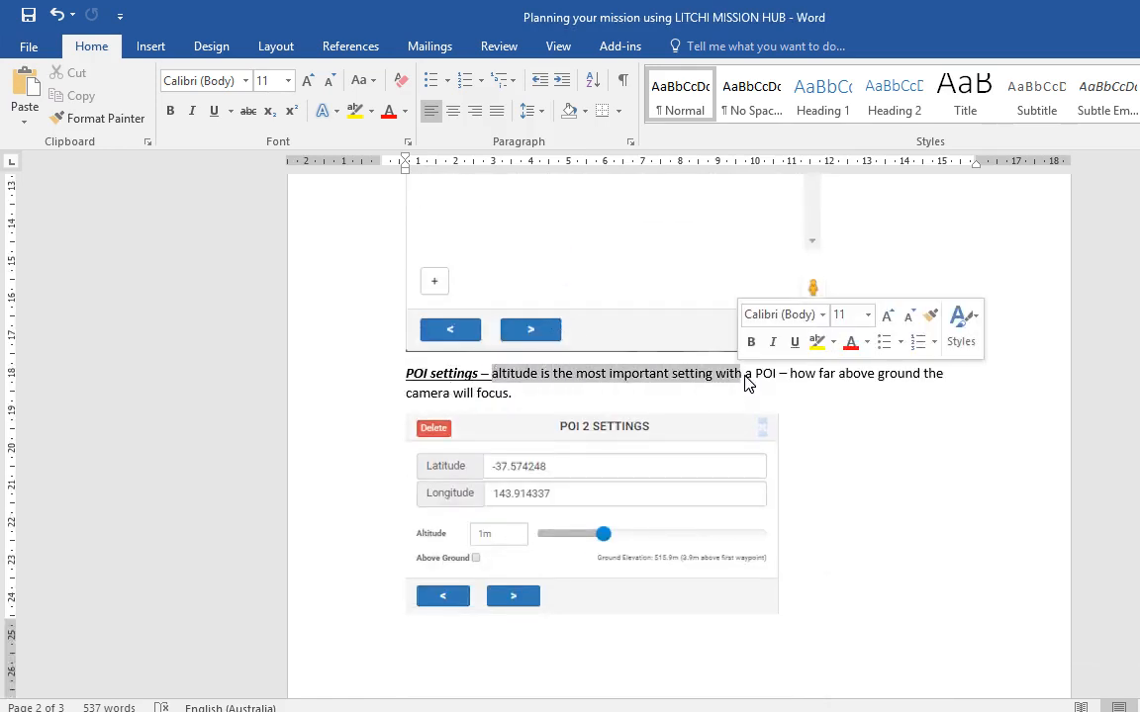
click(743, 376)
shift+click(855, 376)
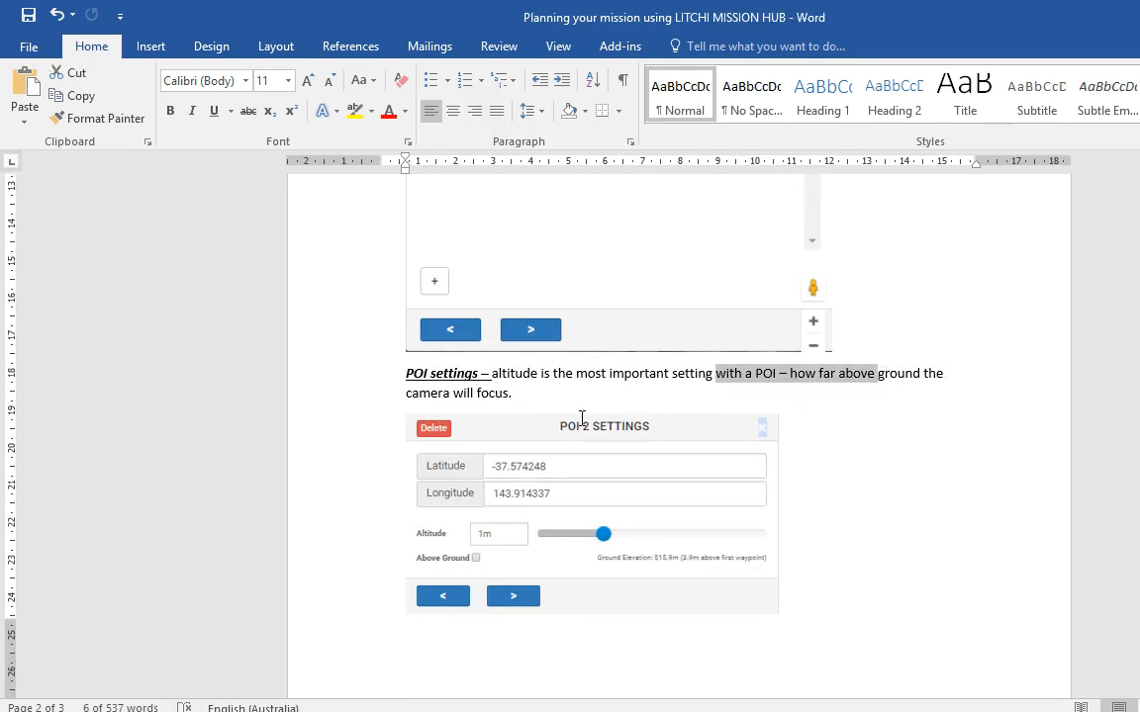
key(alt+Tab)
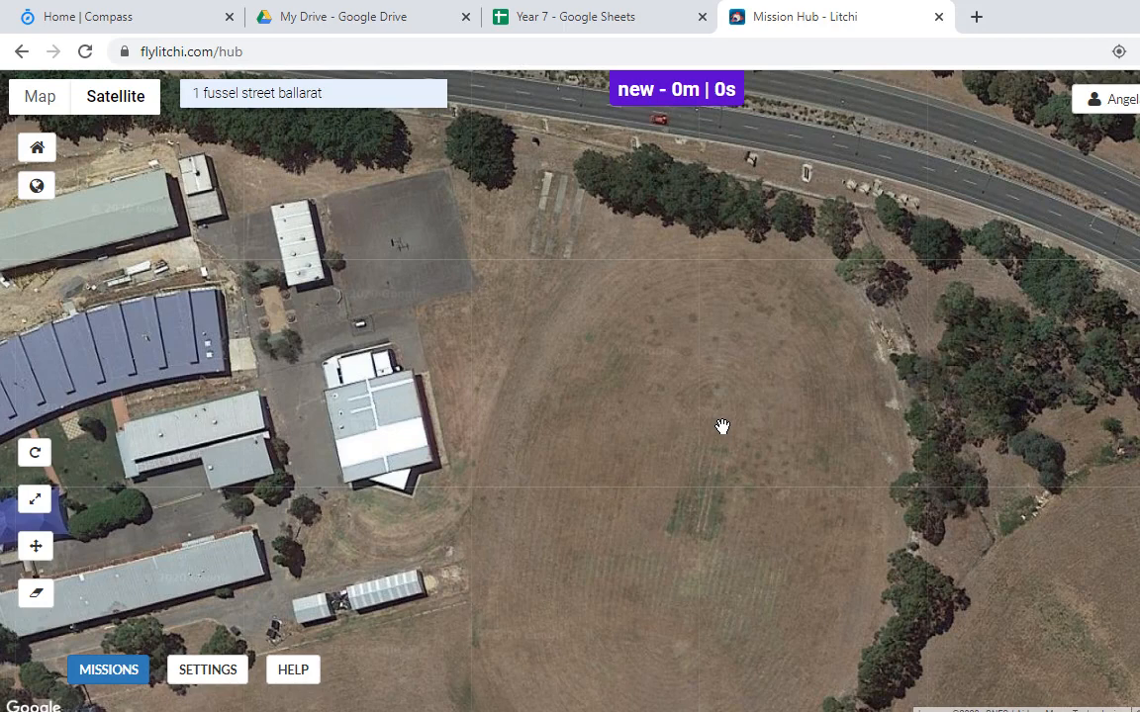
Step: Place a POI in the middle of the oval and two waypoints across it
click(722, 426)
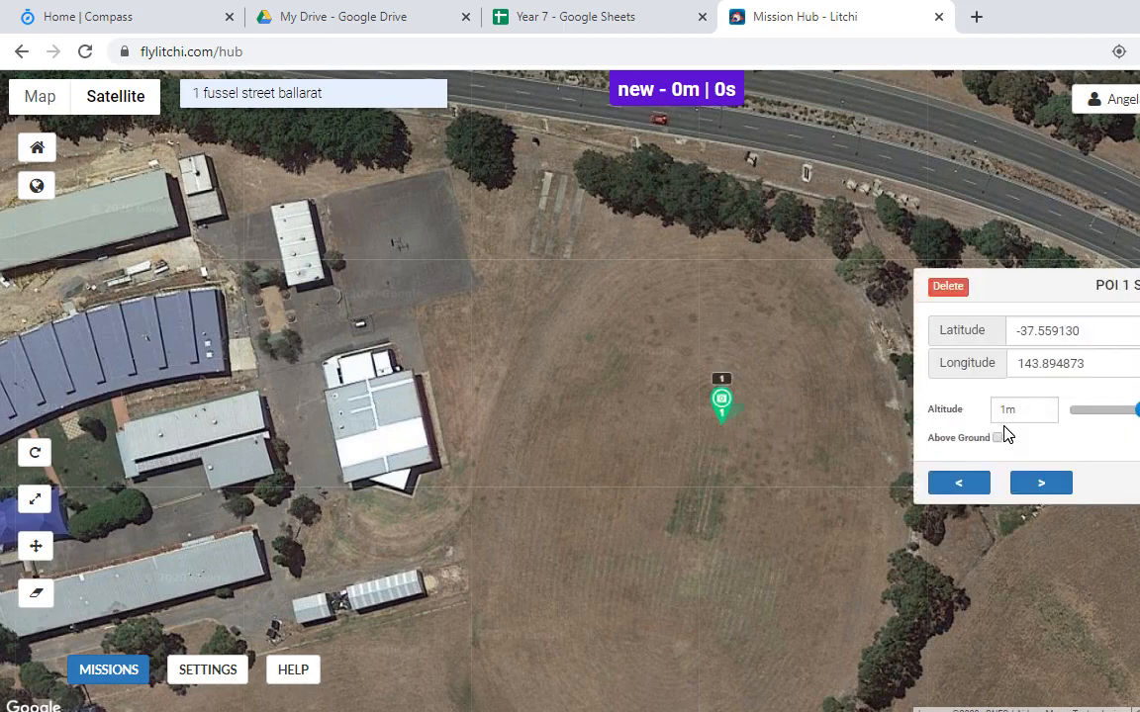
click(591, 333)
click(853, 330)
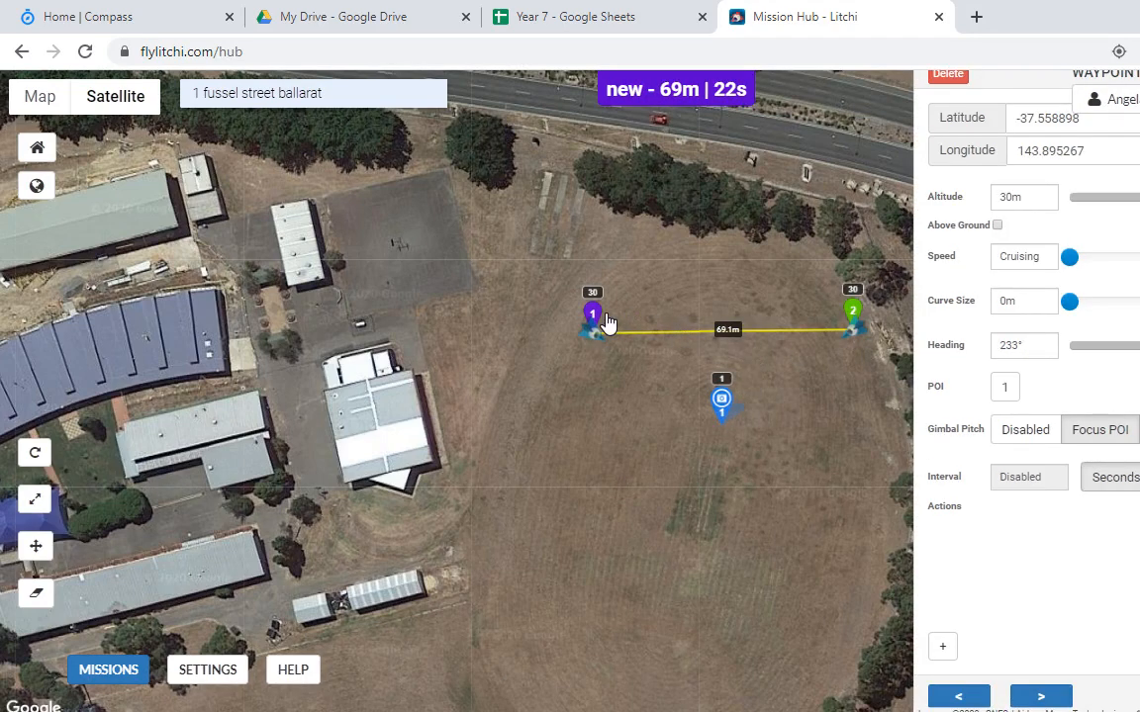
click(852, 322)
click(722, 401)
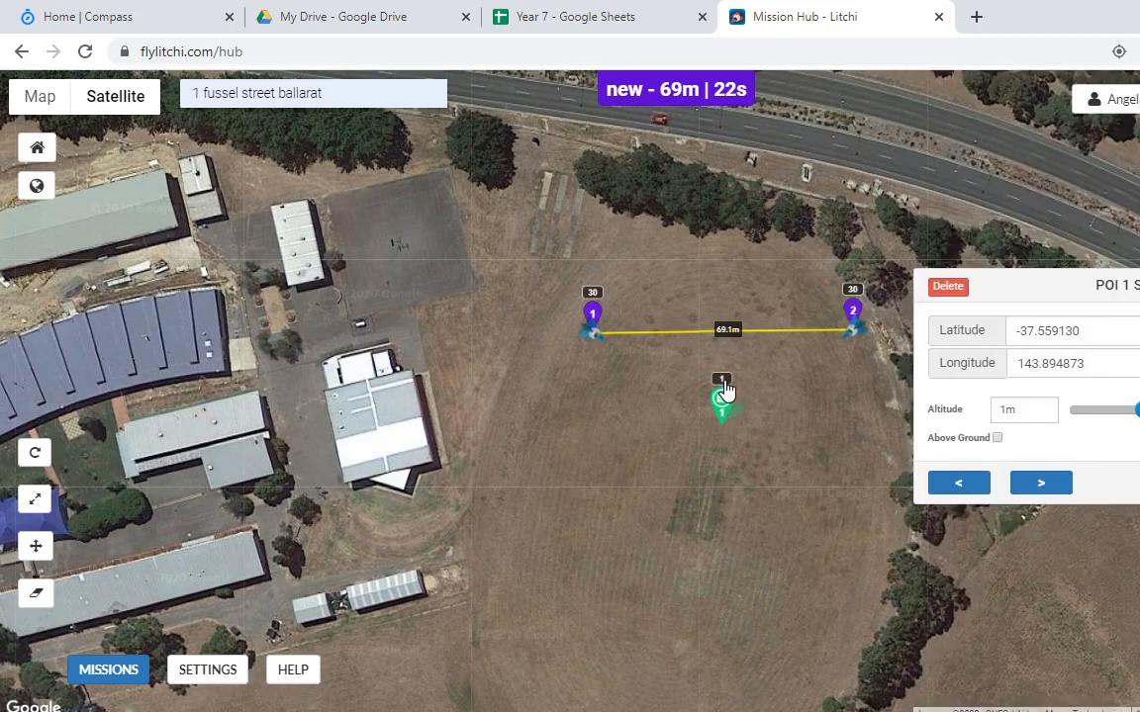
drag(743, 436, 712, 447)
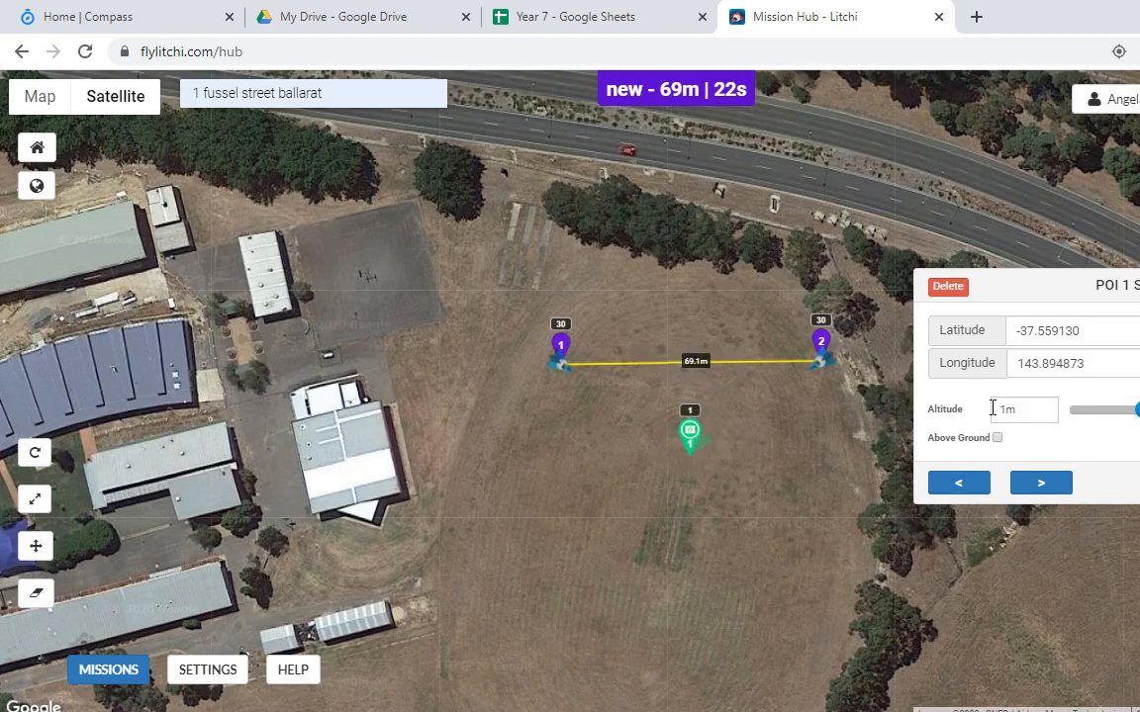
Step: Enter 30 as POI 1's altitude, adding and removing a stray third waypoint
click(1004, 411)
text(3)
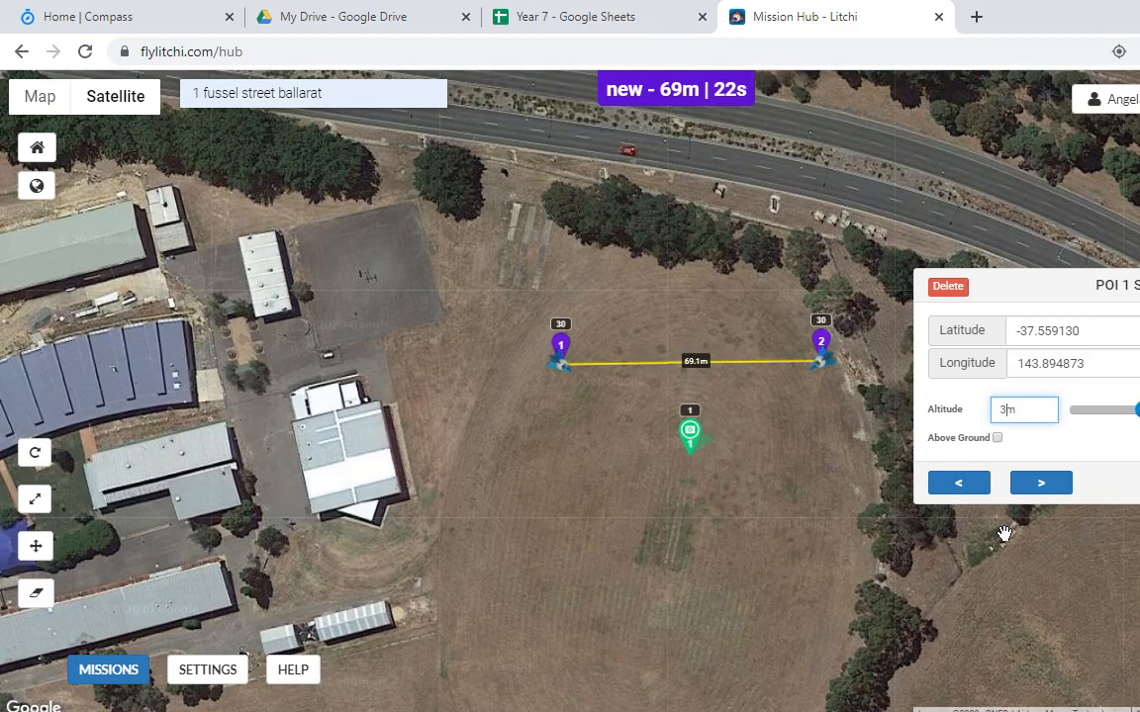
text(0)
click(822, 547)
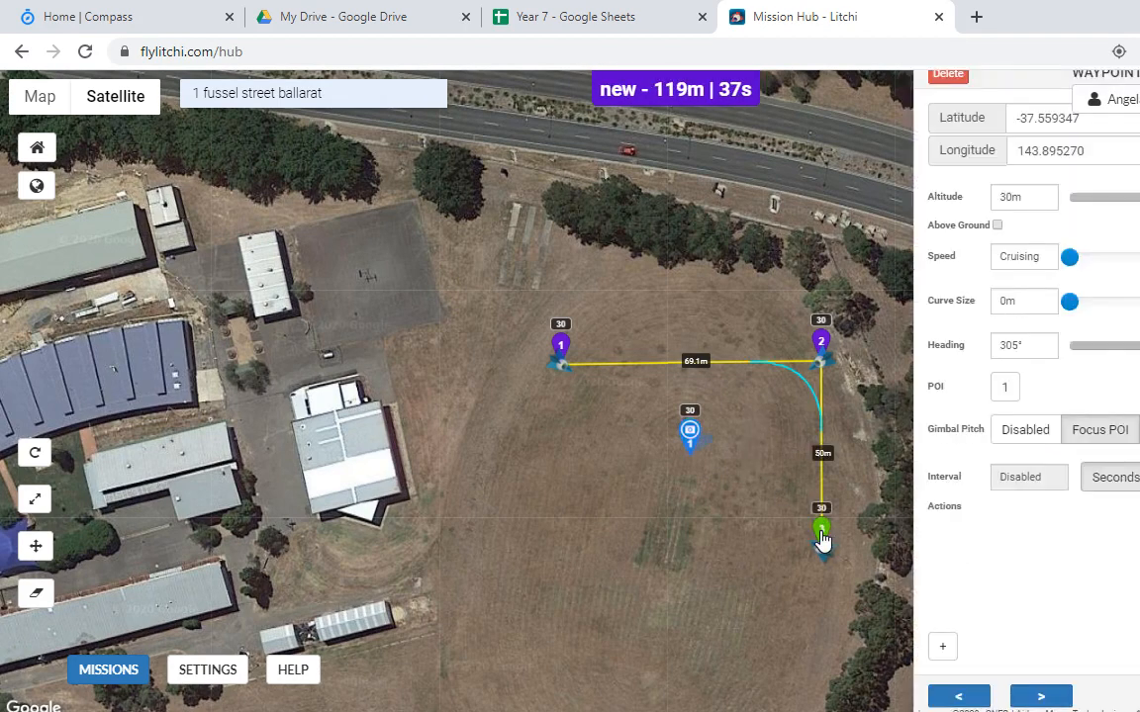
click(948, 74)
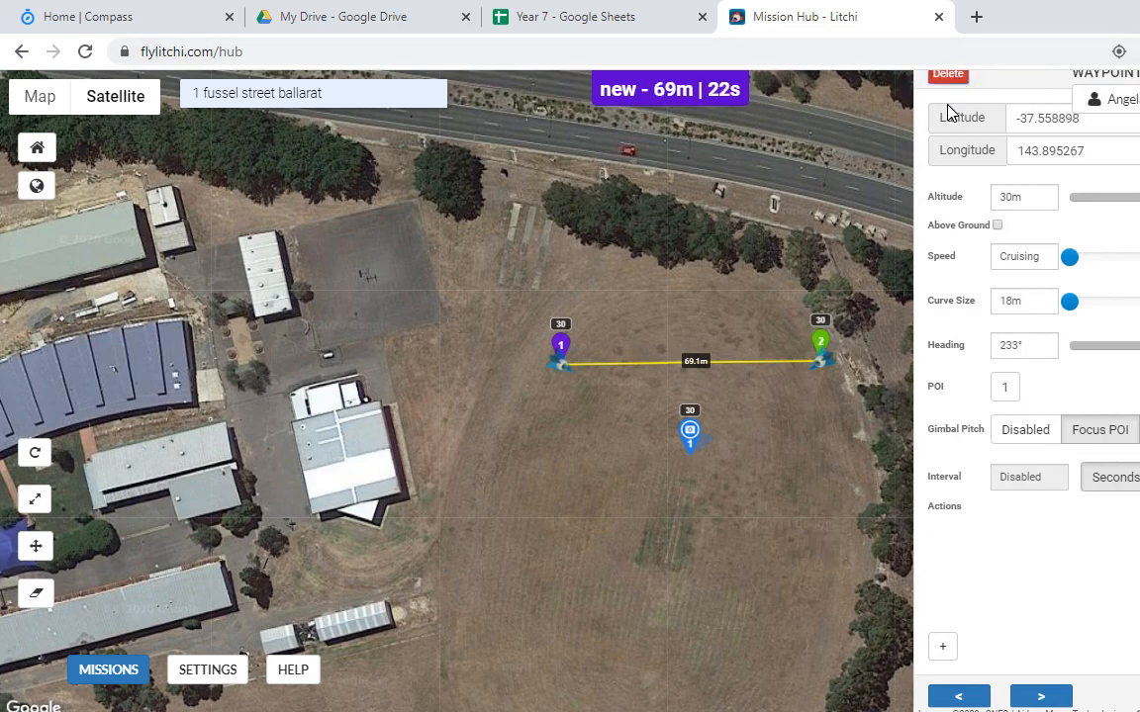
click(560, 346)
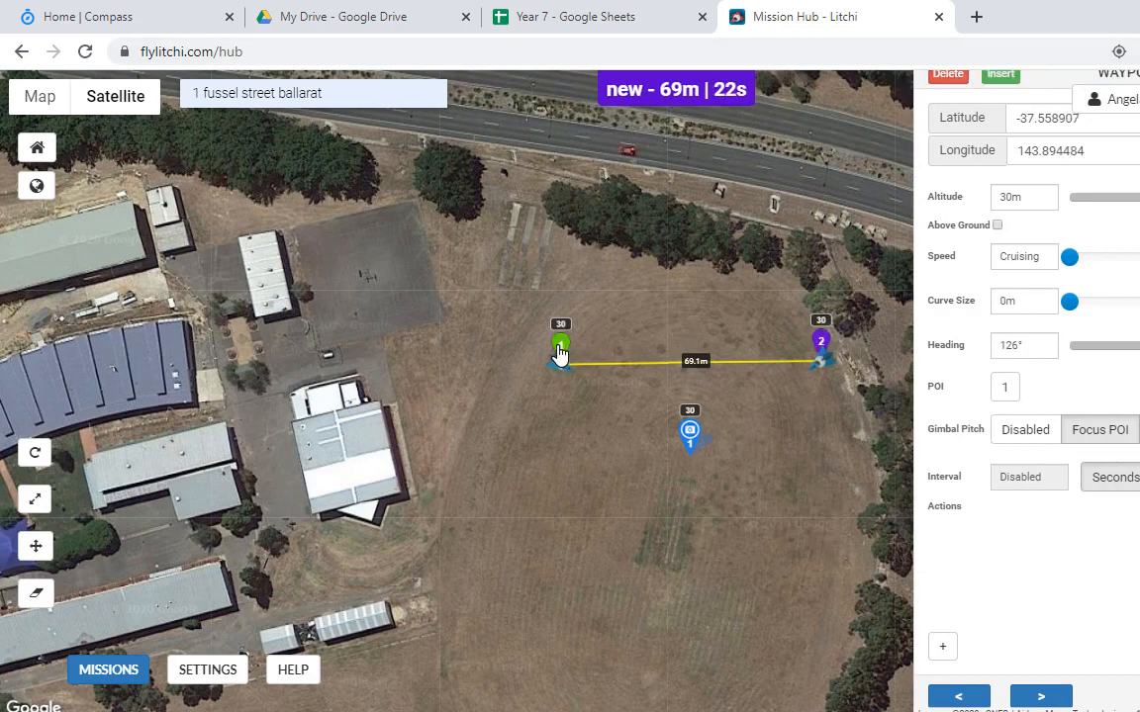
click(820, 346)
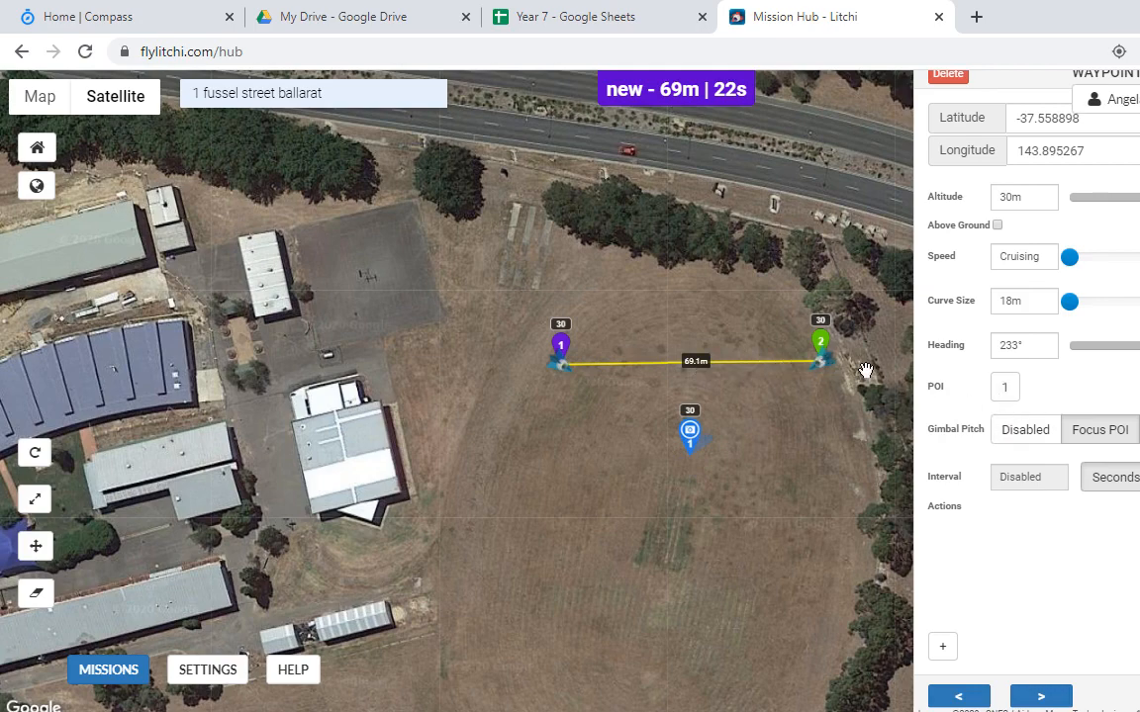
Step: Set the POI's altitude to 40 m and delete the stray third waypoint
click(693, 437)
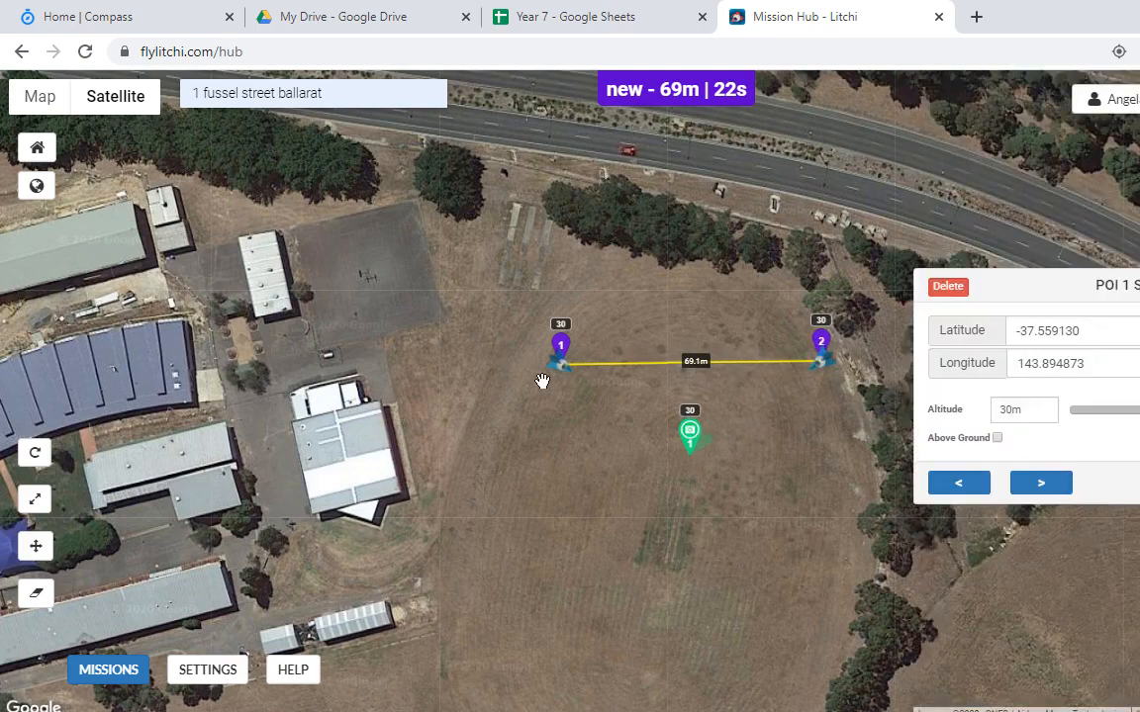
click(1010, 408)
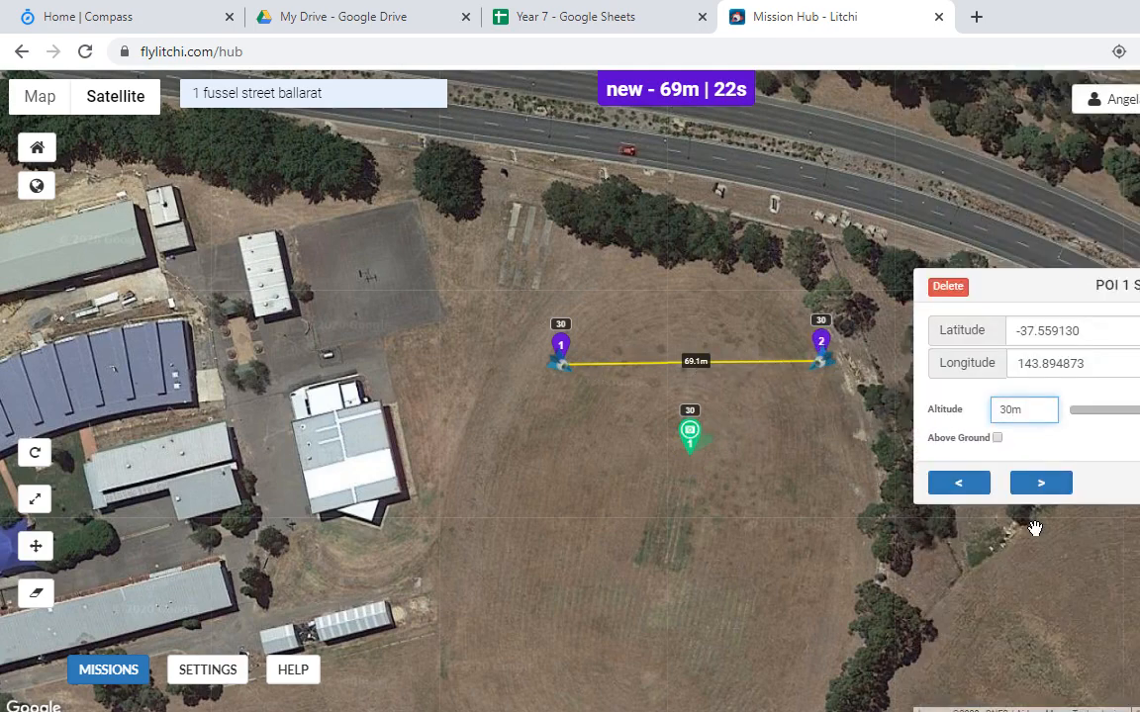
click(1040, 484)
click(753, 435)
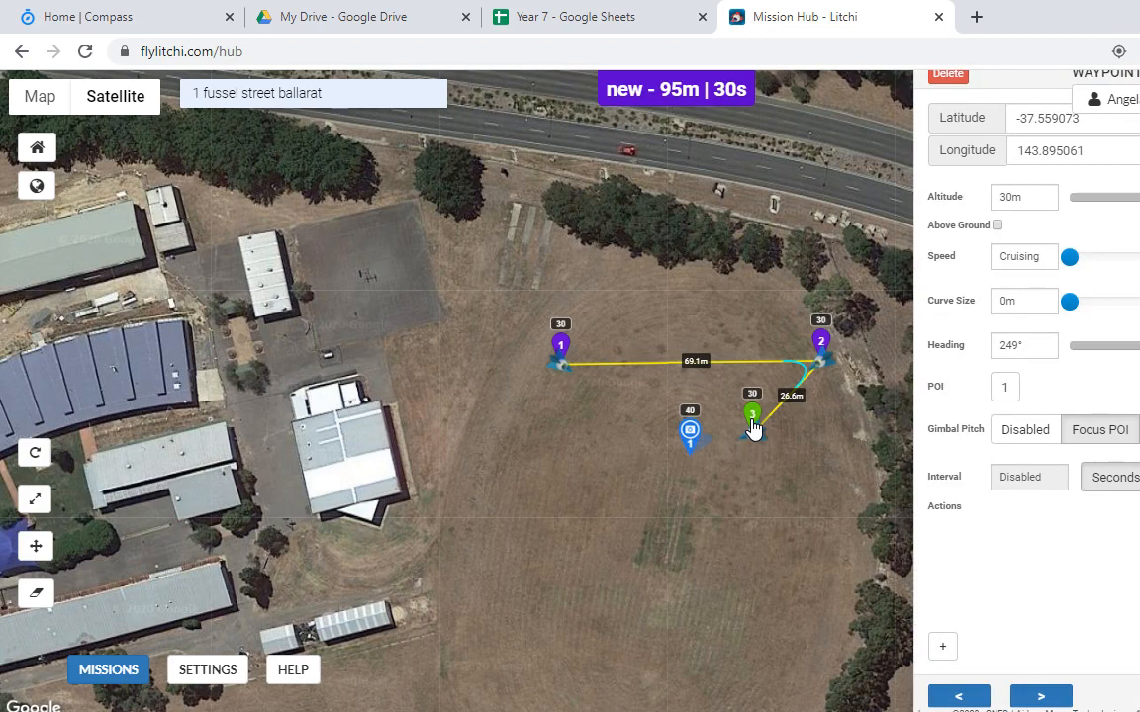
key(Delete)
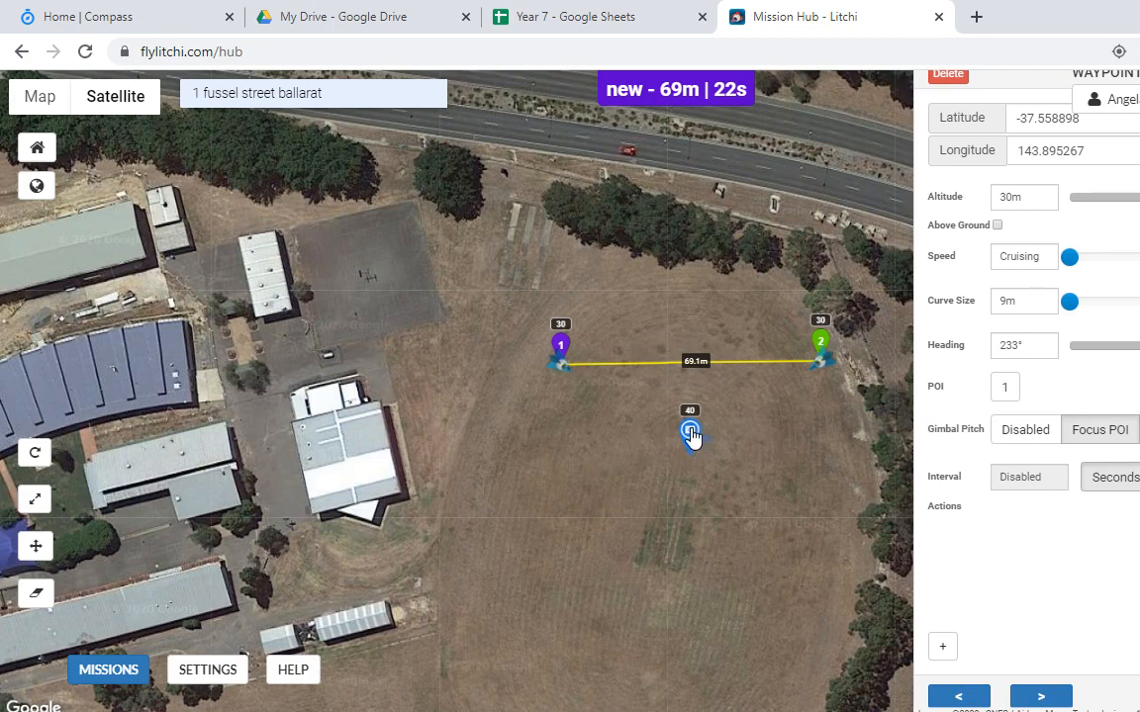
Step: Delete all test waypoints and the point of interest from the Litchi map
click(952, 78)
click(952, 79)
click(811, 279)
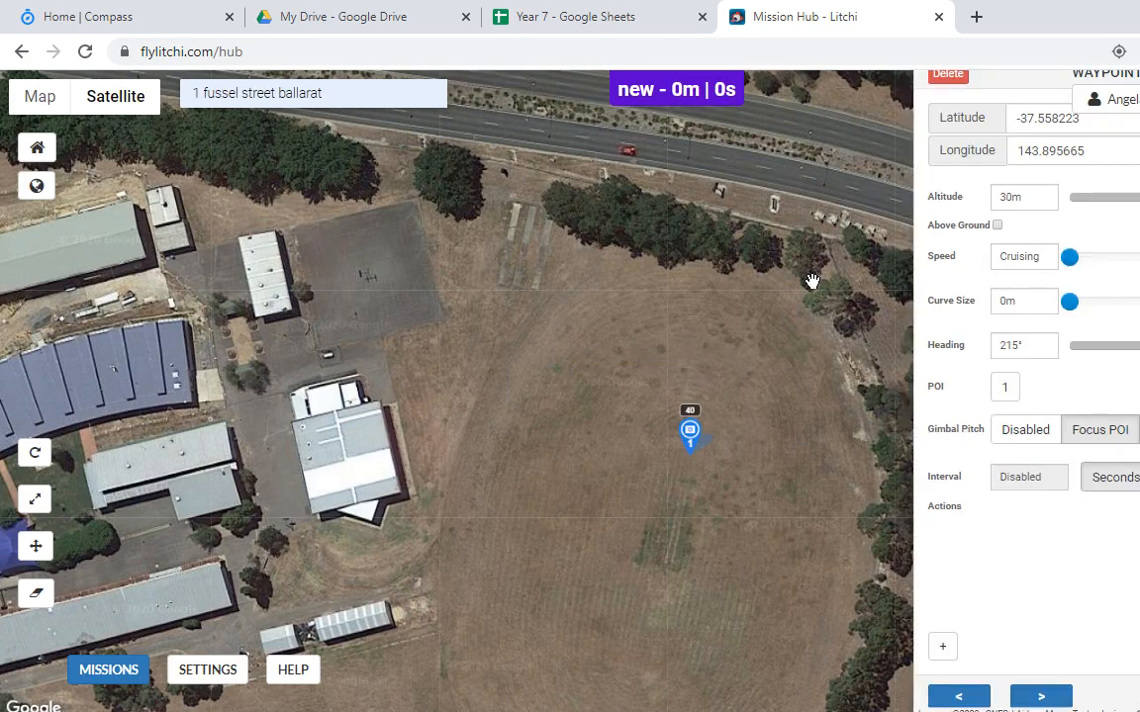
click(944, 80)
click(944, 286)
Step: Bring up the planning document's Your Mission heading in Word
key(alt+Tab)
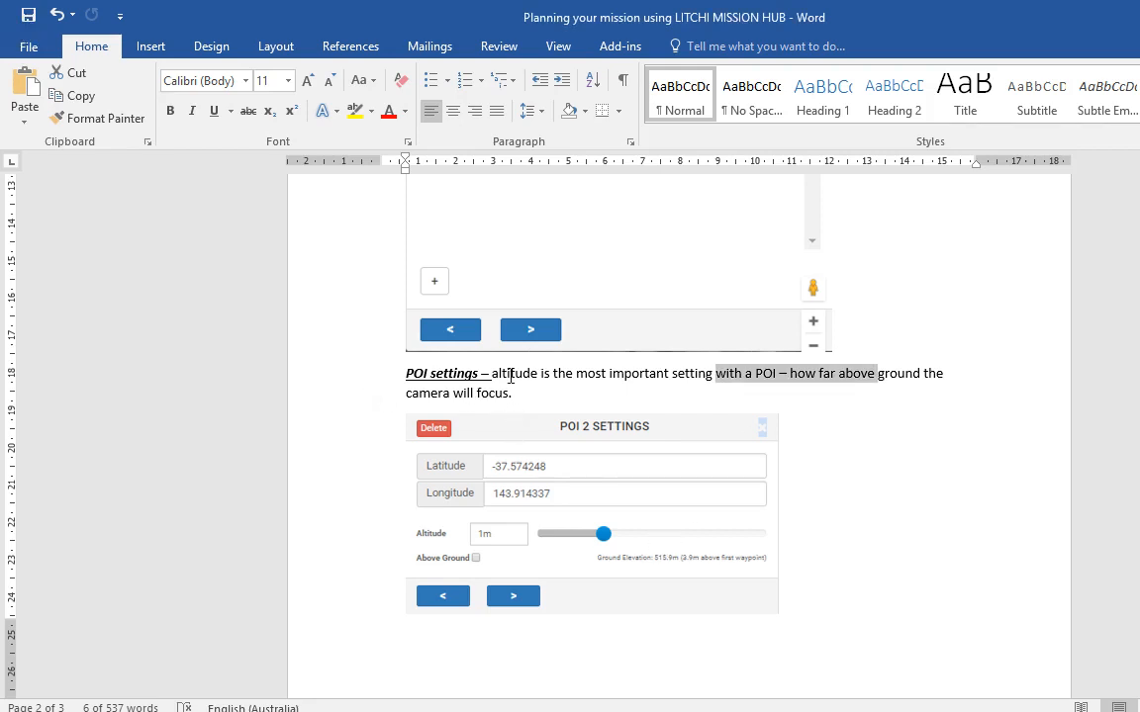
scroll(534, 399, up, 8)
scroll(547, 400, down, 6)
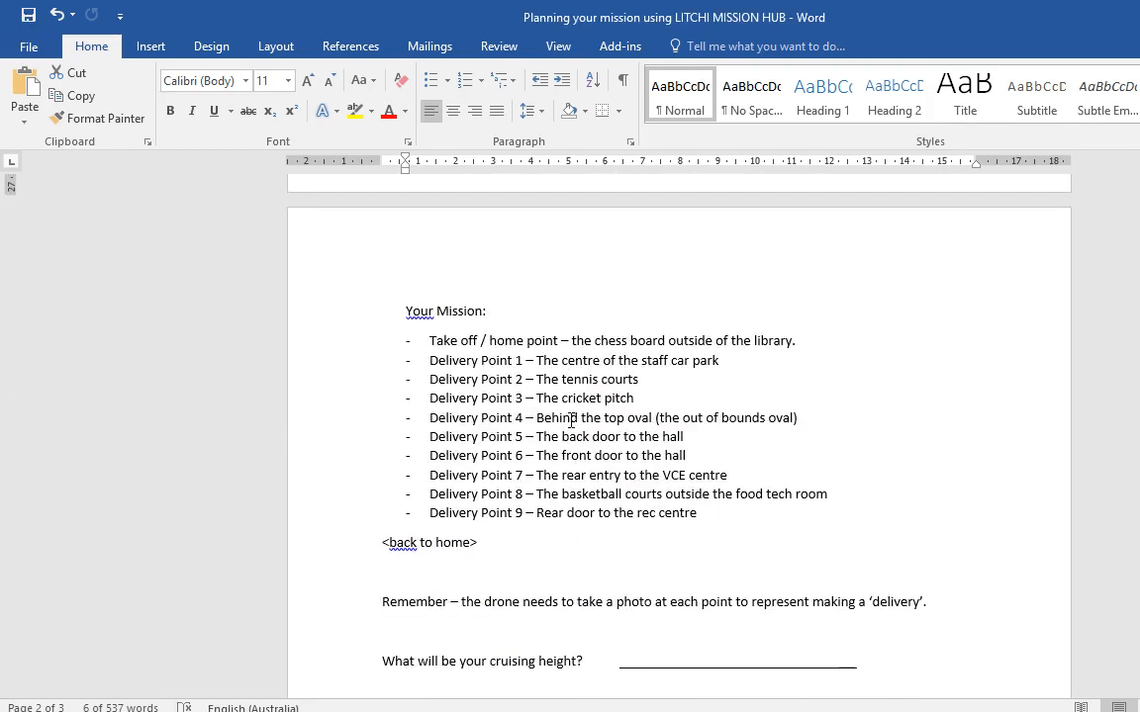
click(517, 318)
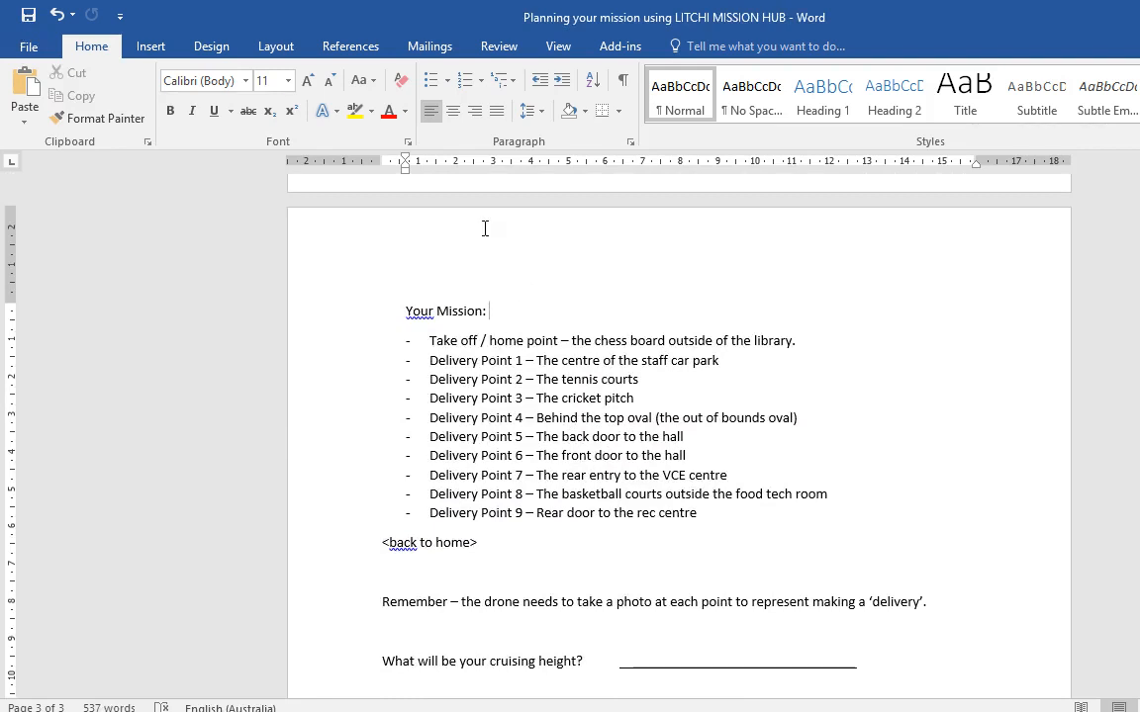
drag(492, 313, 398, 315)
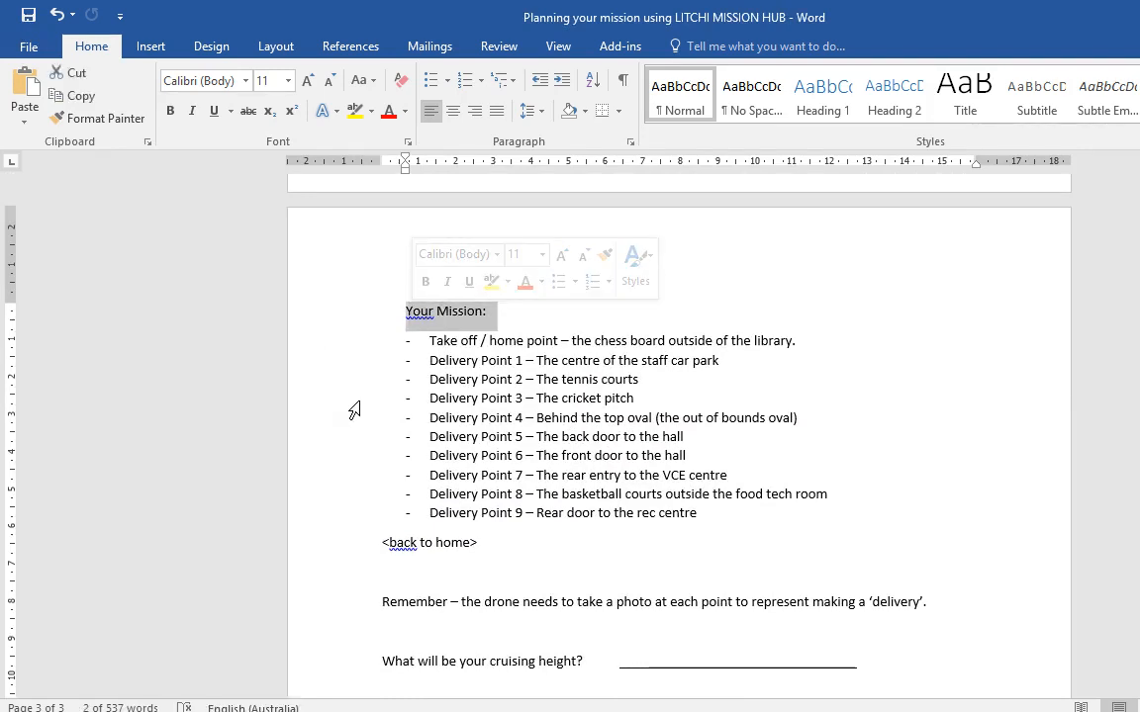
click(852, 340)
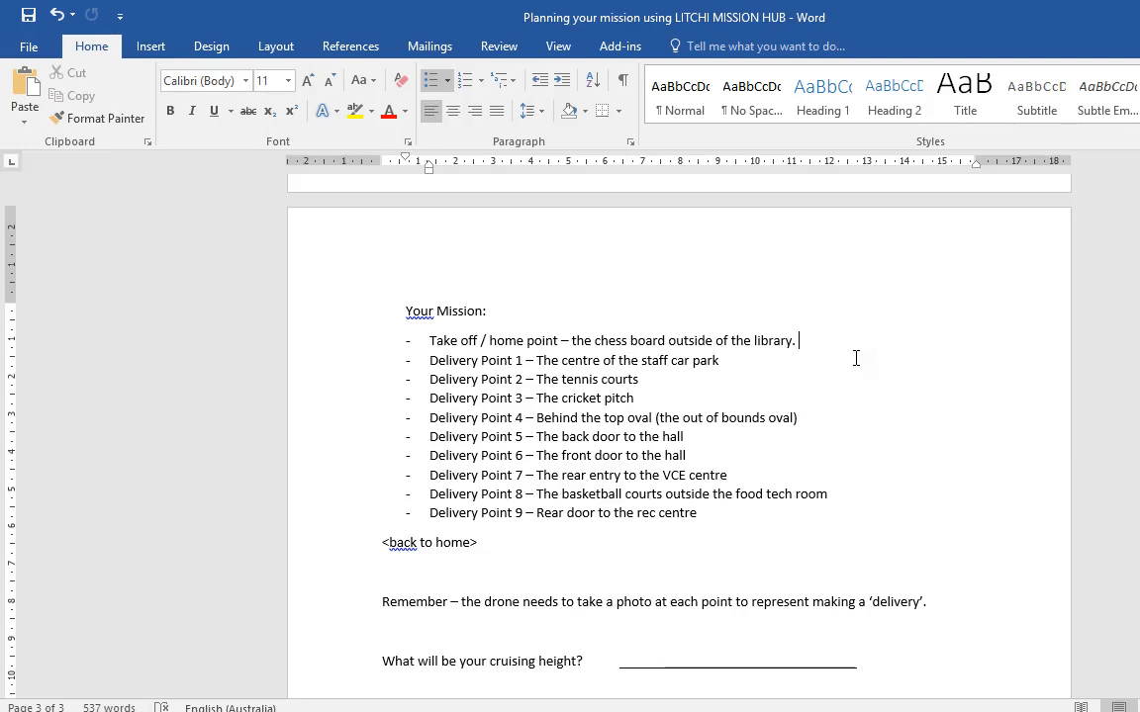
Step: Read the take-off location in the Your Mission list and find the library area on the map
click(515, 314)
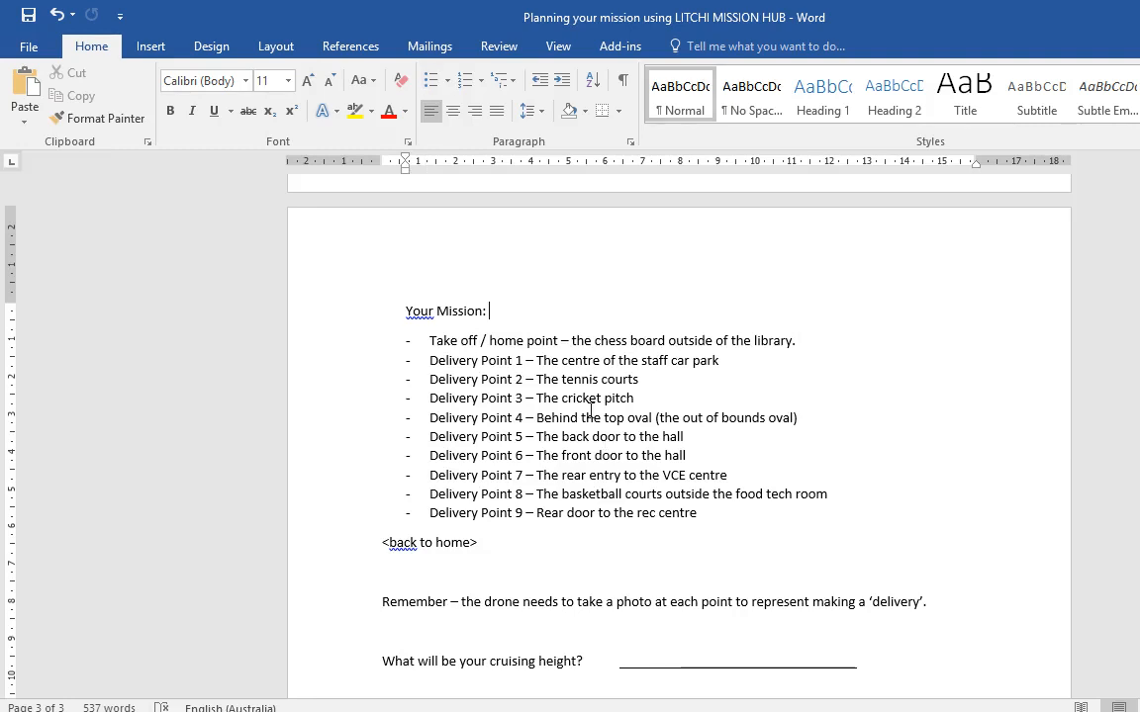
drag(423, 341, 905, 519)
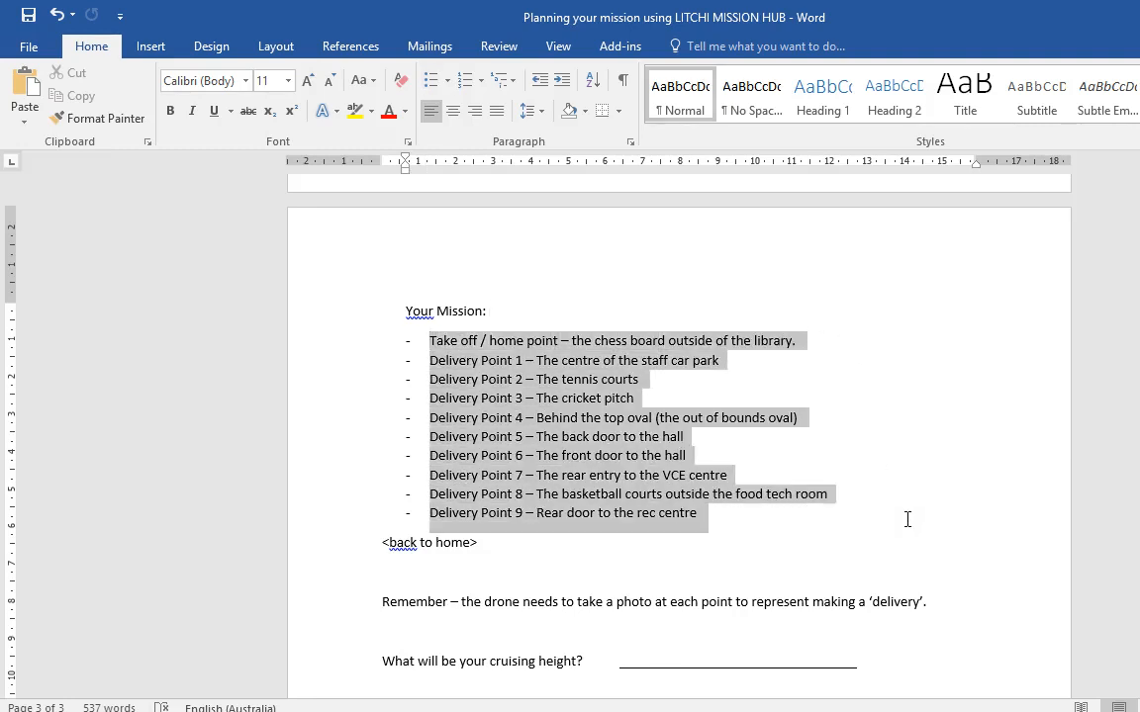
click(764, 530)
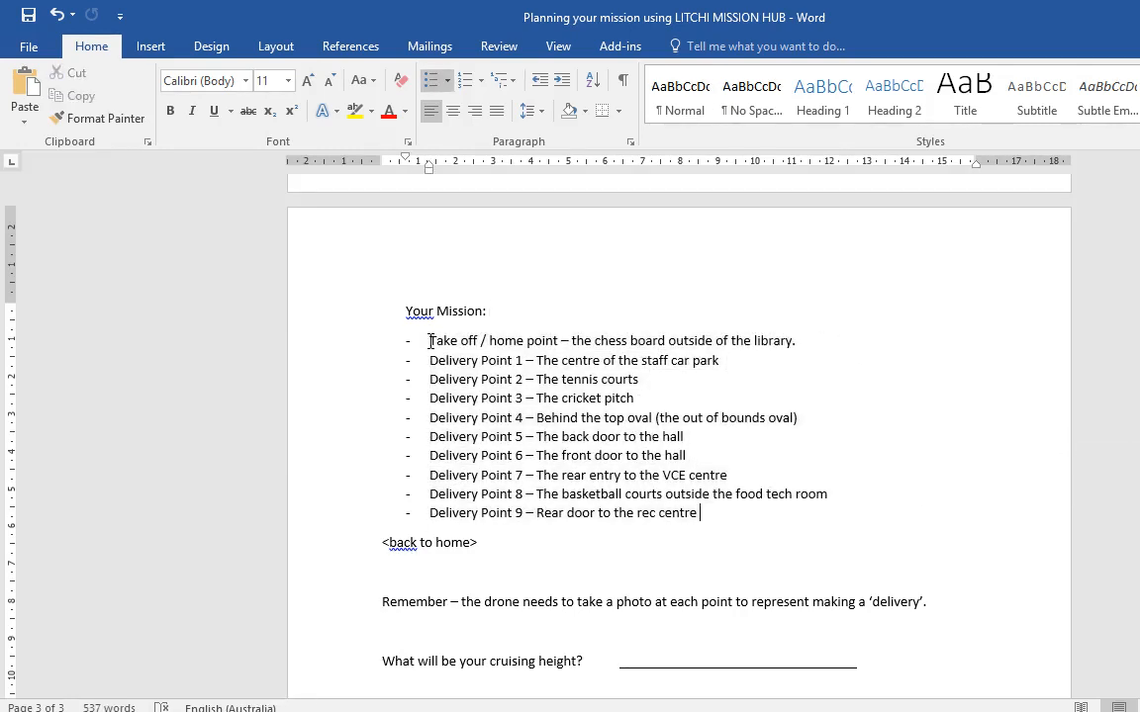
drag(579, 340, 811, 336)
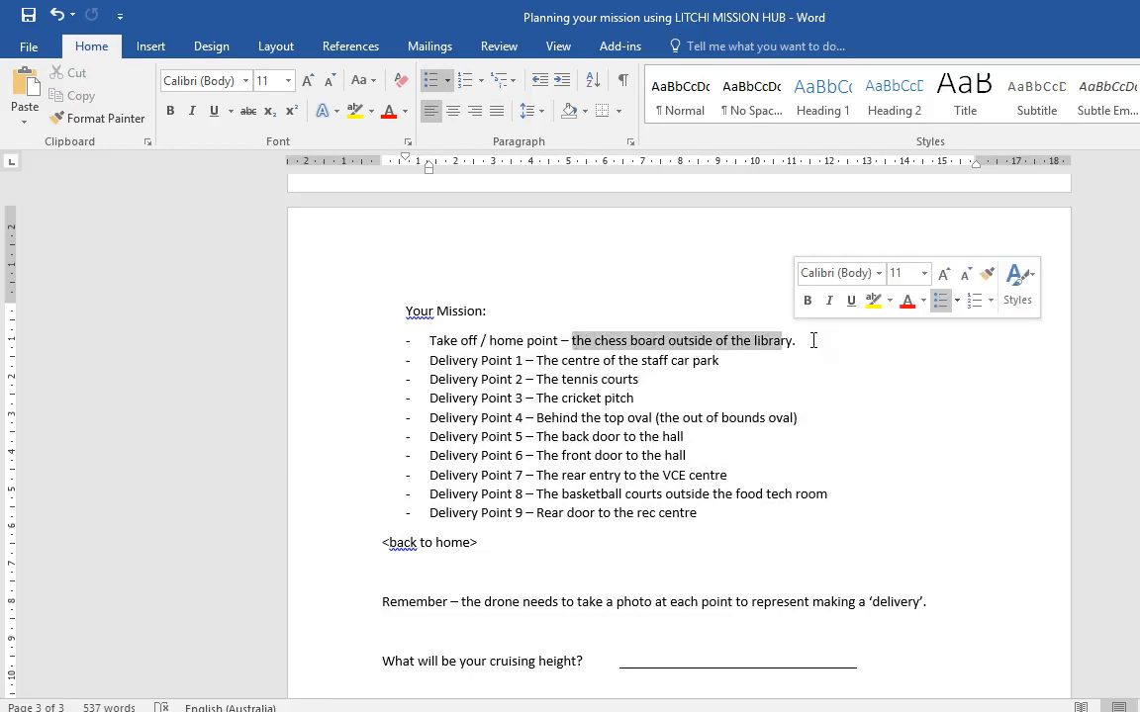
key(alt+Tab)
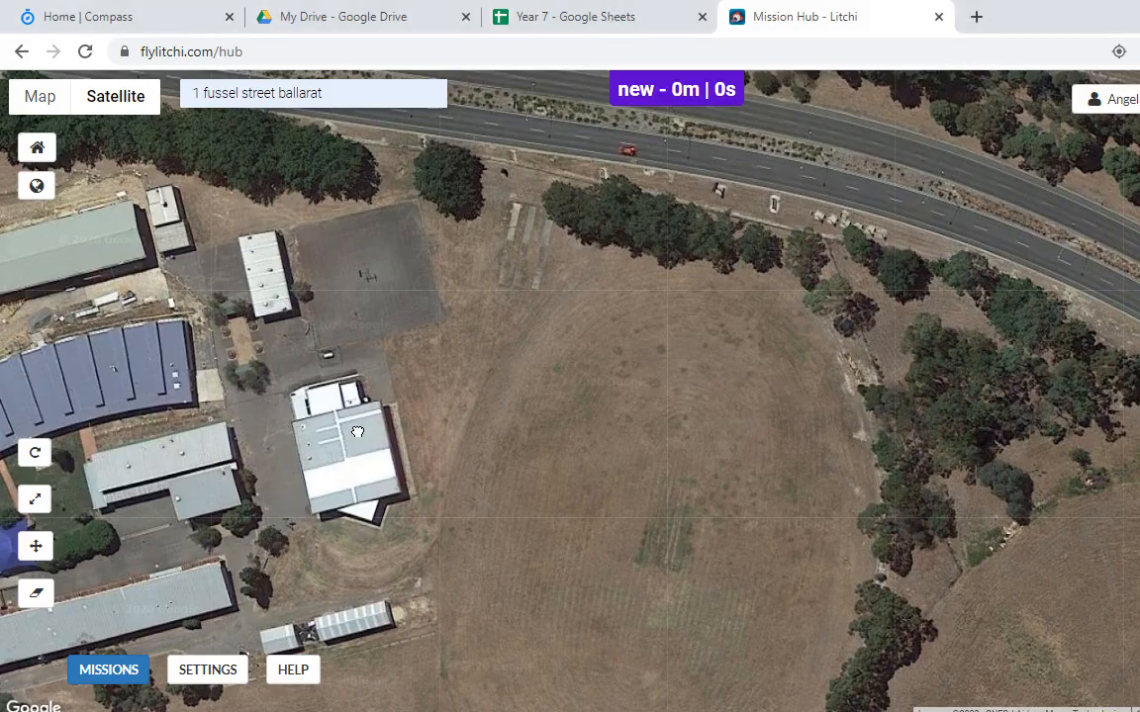
drag(357, 430, 630, 388)
scroll(620, 462, up, 1)
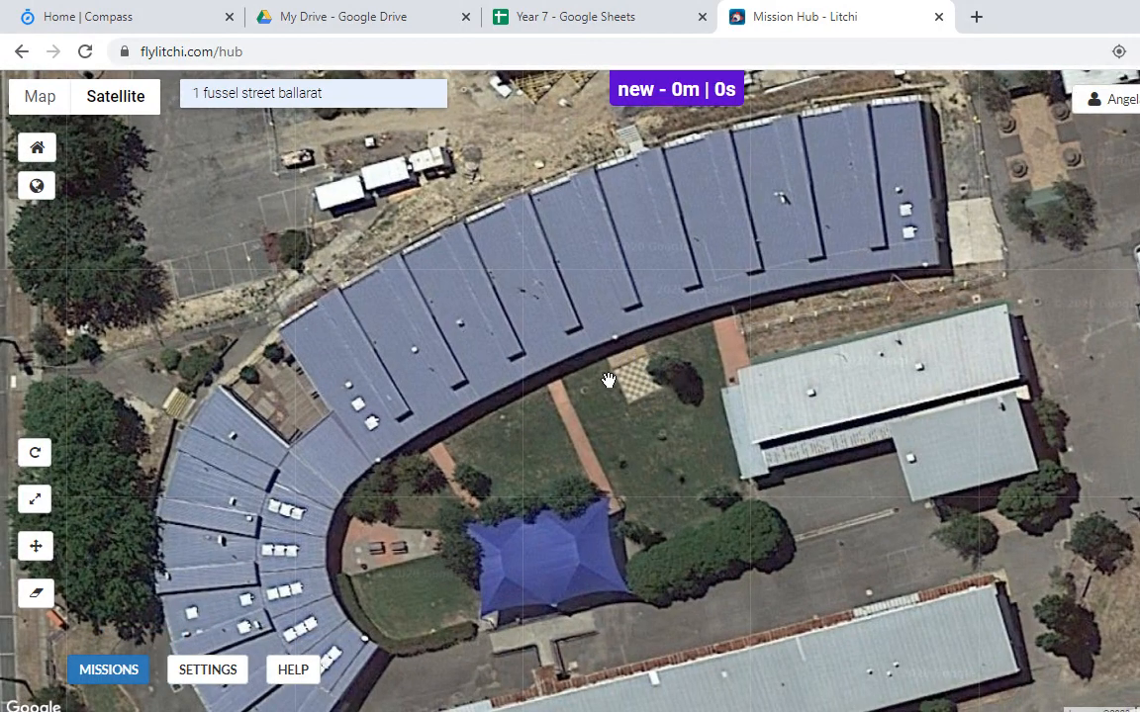
Step: Read the Delivery Point 1 entry, then frame the whole school on the Litchi map
key(alt+Tab)
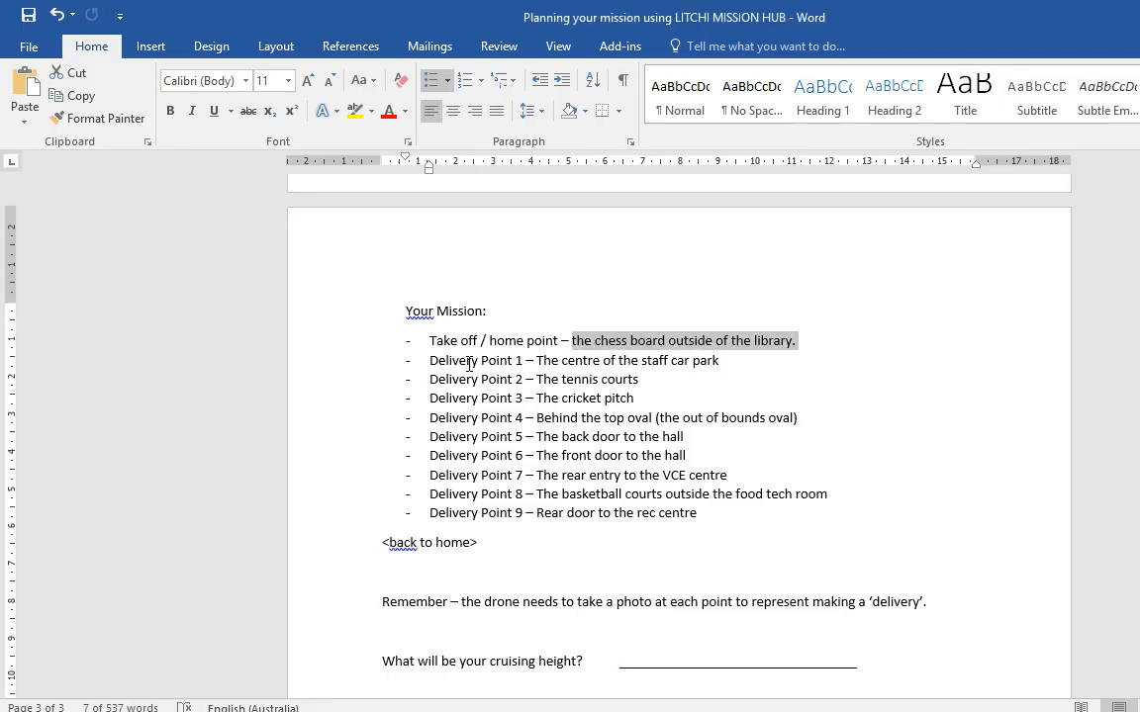
click(469, 360)
drag(535, 360, 430, 360)
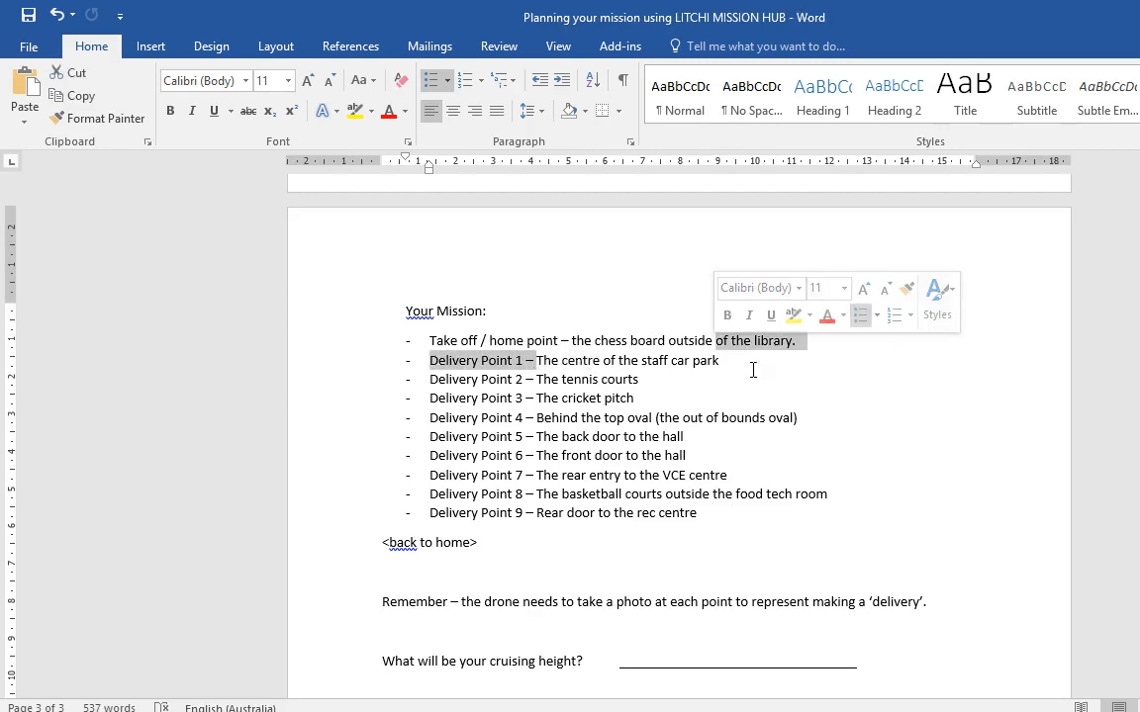
click(746, 364)
key(alt+Tab)
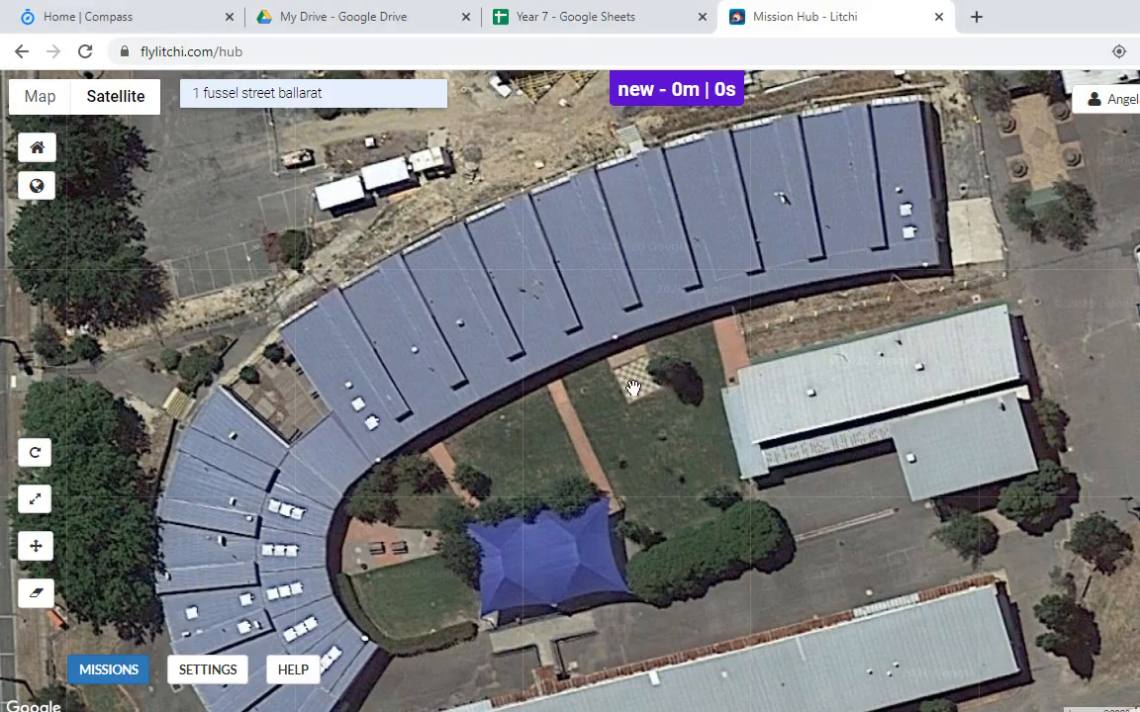
scroll(630, 392, down, 2)
drag(603, 448, 601, 356)
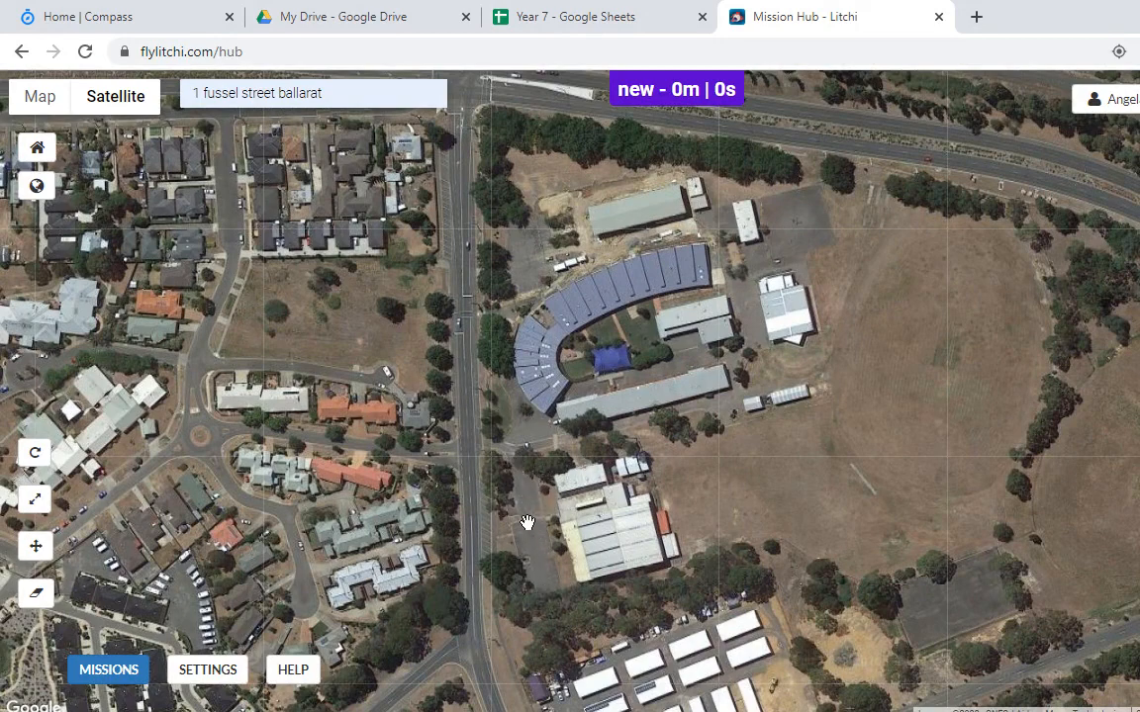
Step: Add waypoint 1 on the chess board and waypoint 2 at the staff car park
scroll(608, 341, up, 1)
scroll(614, 338, up, 1)
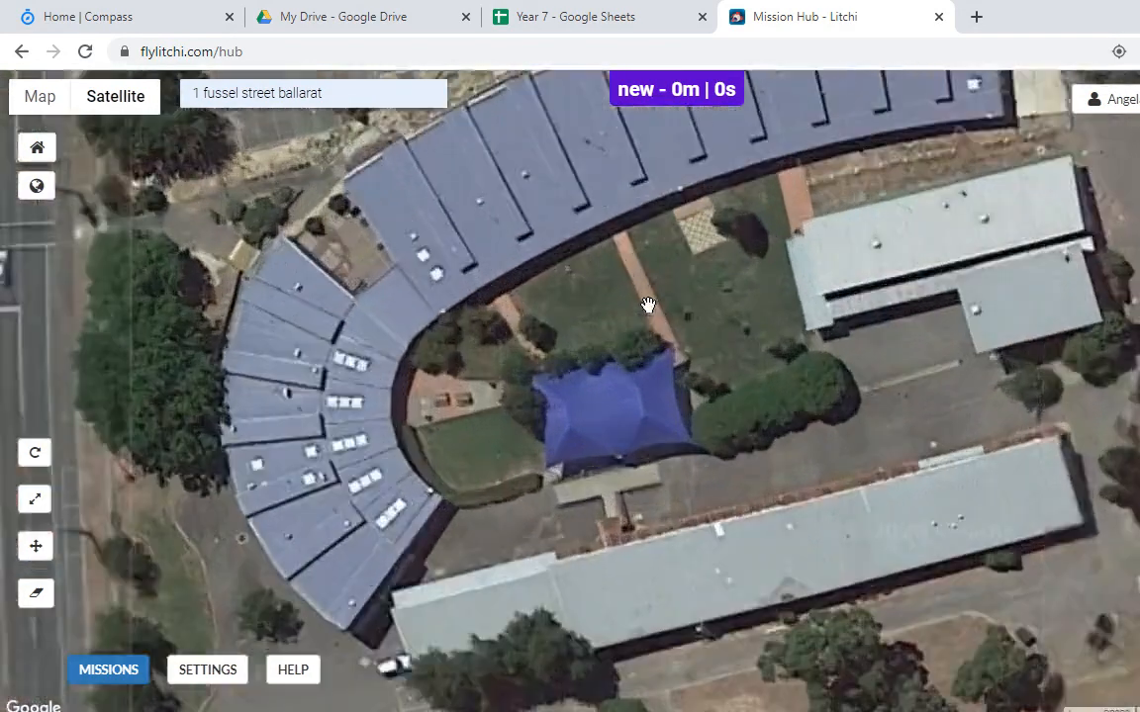
click(641, 331)
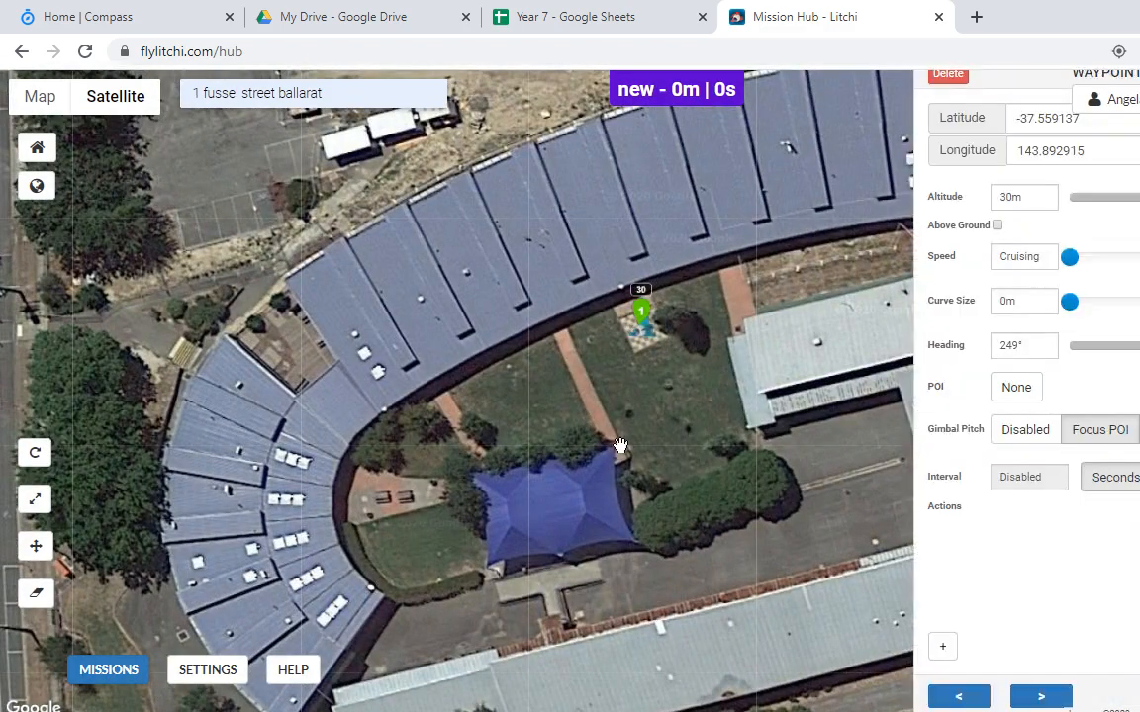
scroll(594, 420, down, 1)
scroll(594, 419, down, 1)
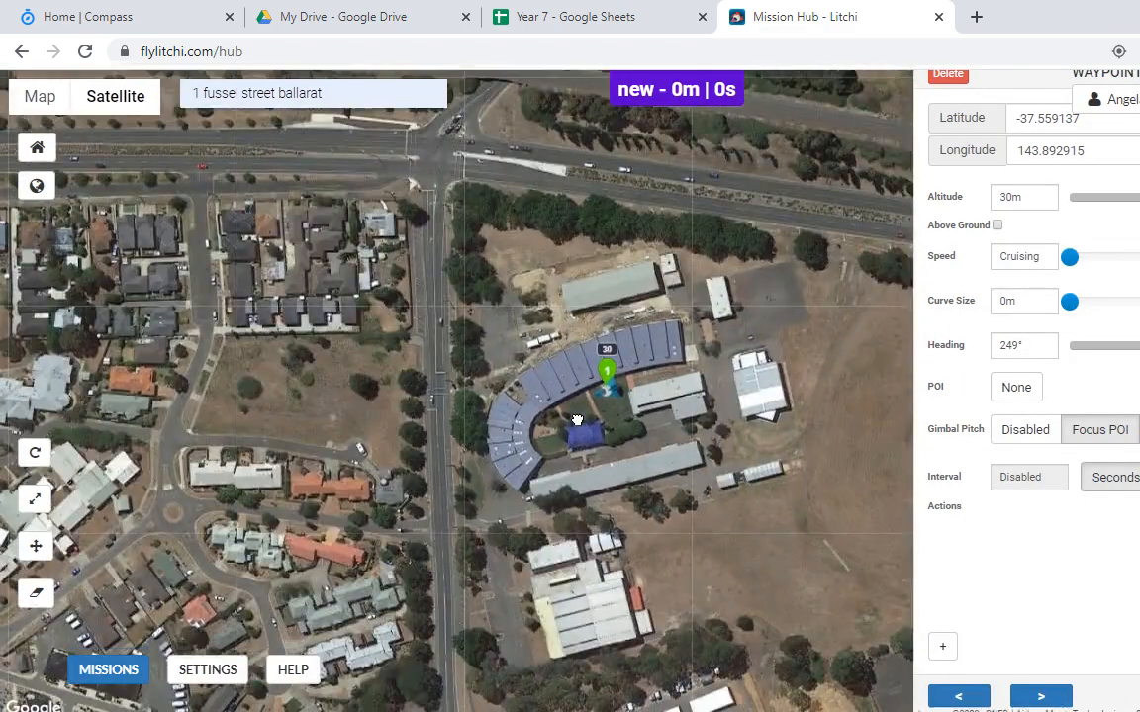
drag(574, 421, 587, 341)
click(520, 509)
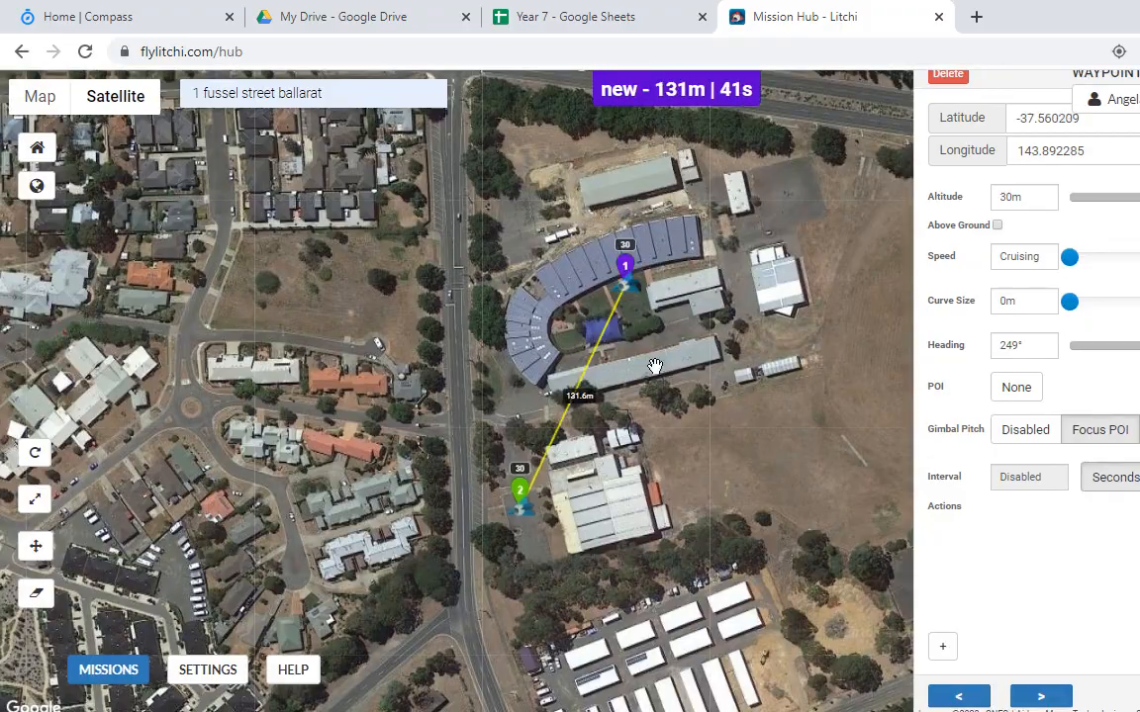
Step: Check the tennis courts and cricket pitch destinations in Word, then view the southern grounds
key(alt+Tab)
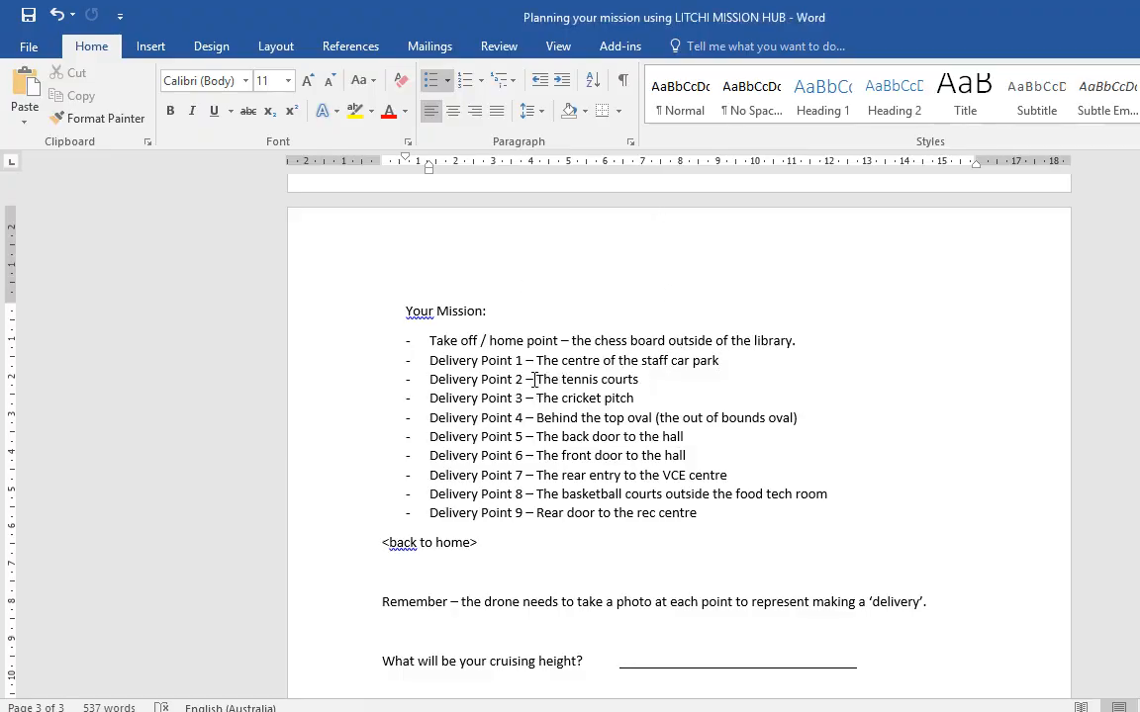
drag(527, 380, 639, 380)
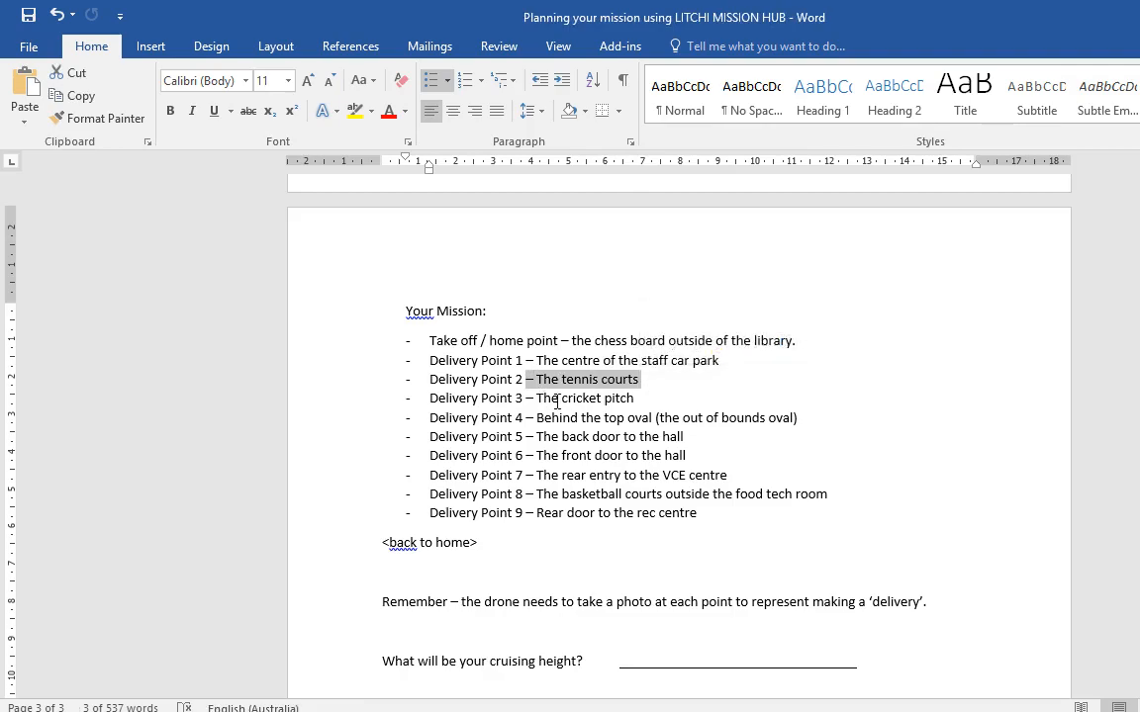
drag(557, 401, 595, 401)
key(alt+Tab)
drag(773, 437, 538, 281)
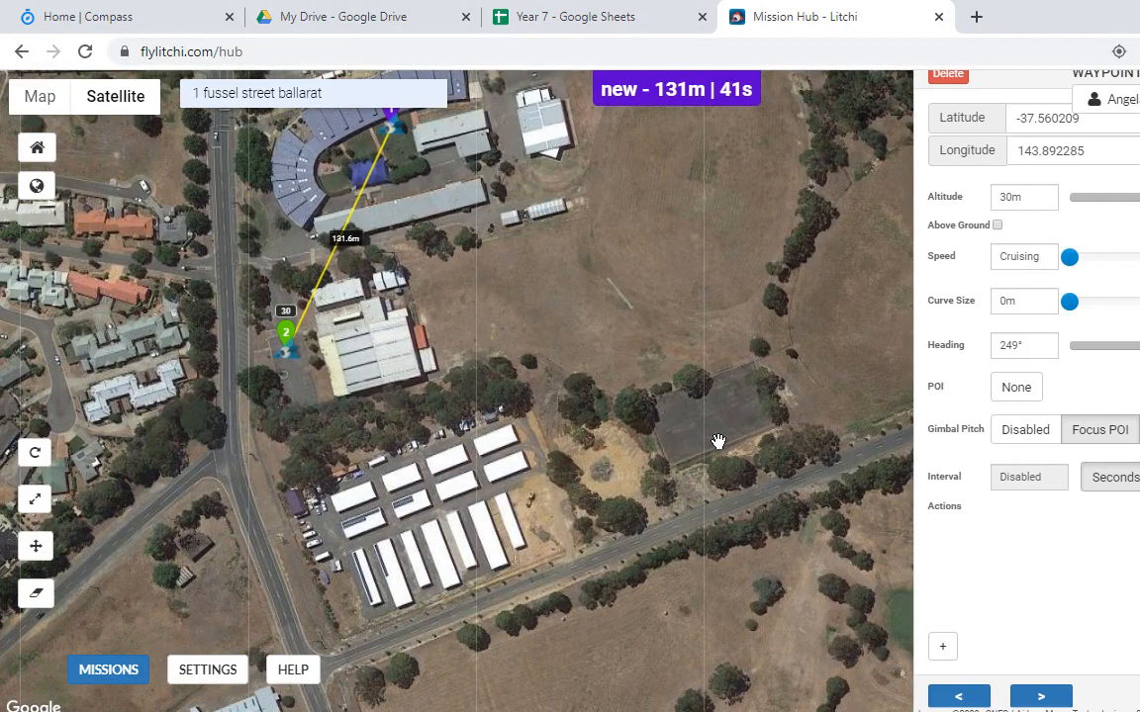
Step: Replace a misplaced waypoint 3 with one east of the buildings, and add waypoint 4 on the tennis courts
click(706, 428)
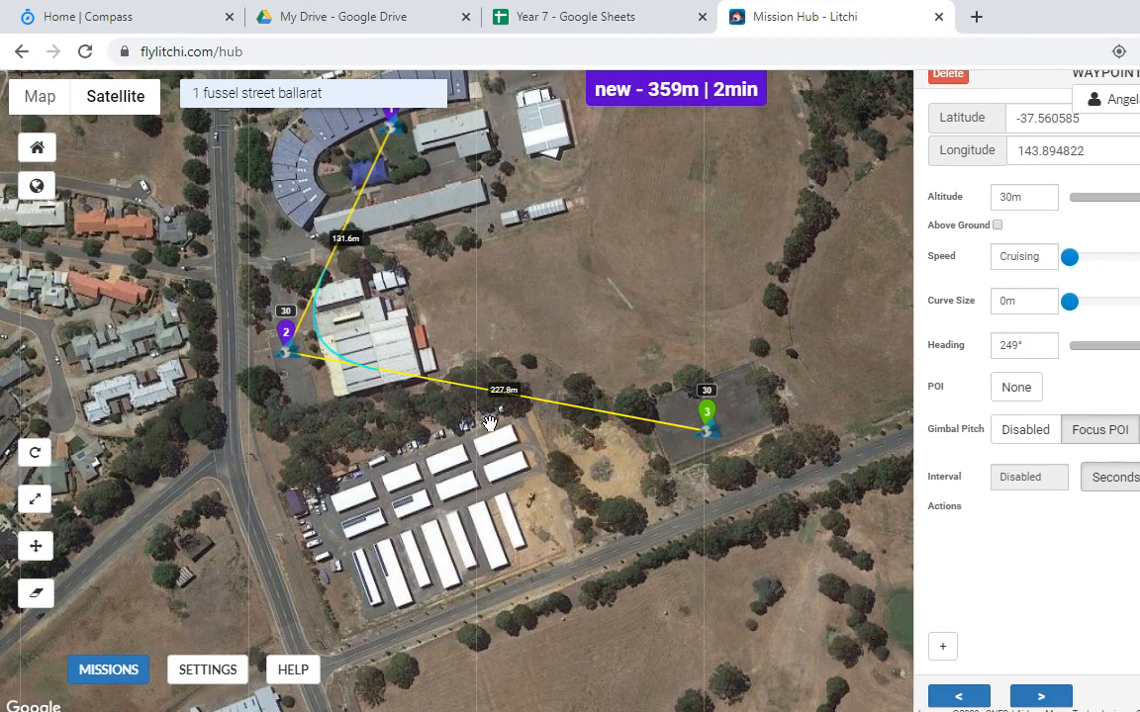
click(949, 77)
click(469, 340)
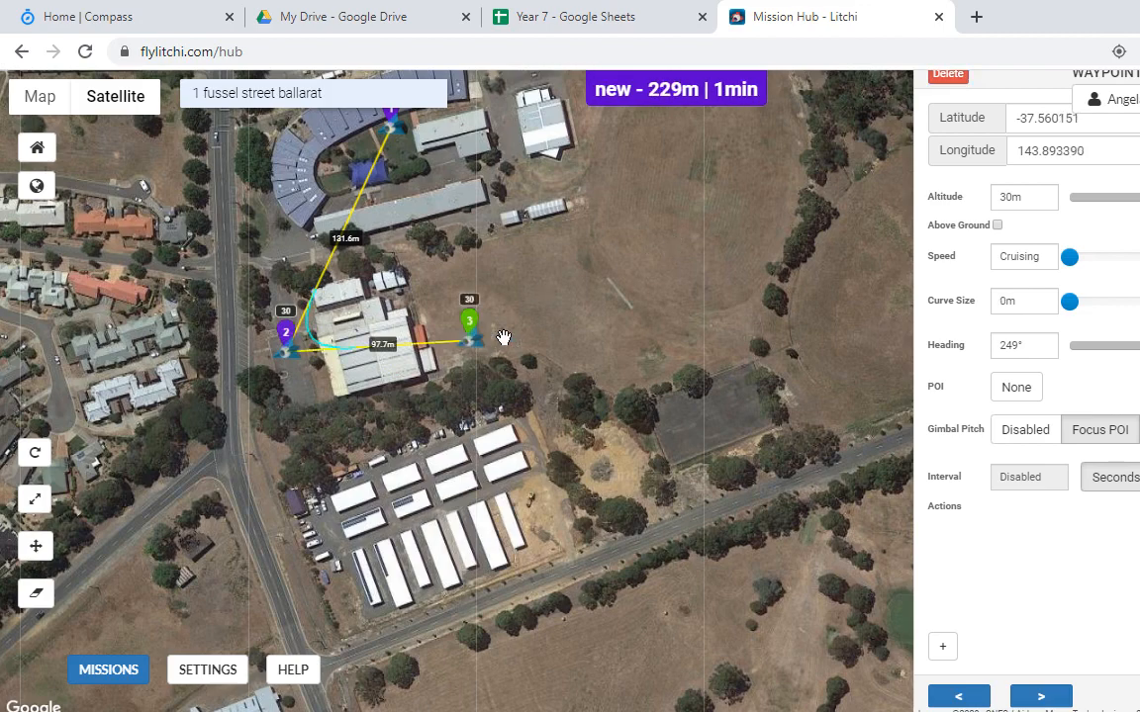
click(700, 407)
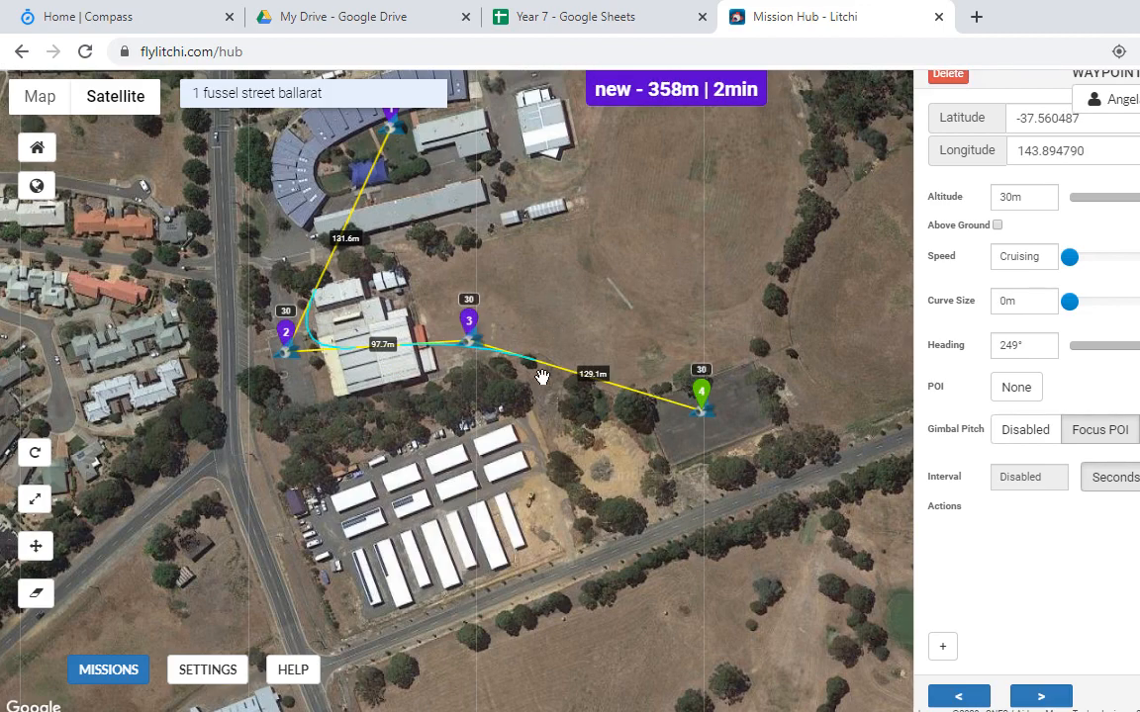
Step: Check the Word delivery list and add waypoint 5 on the top oval
key(alt+Tab)
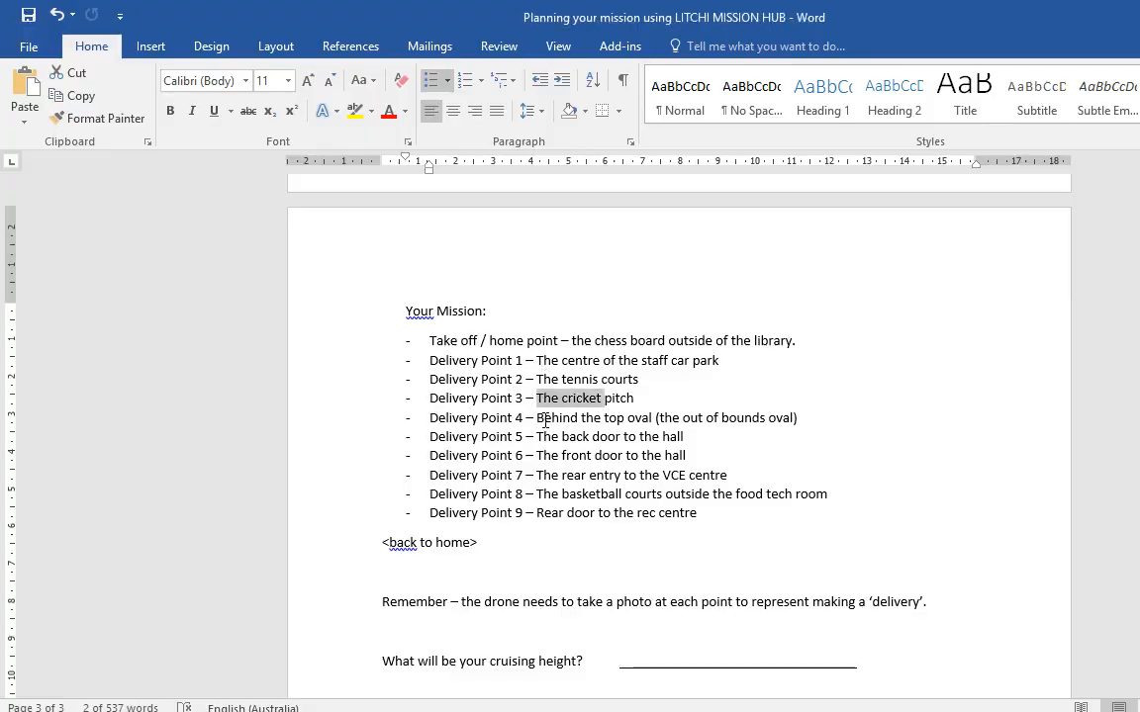
key(alt+Tab)
drag(651, 266, 504, 432)
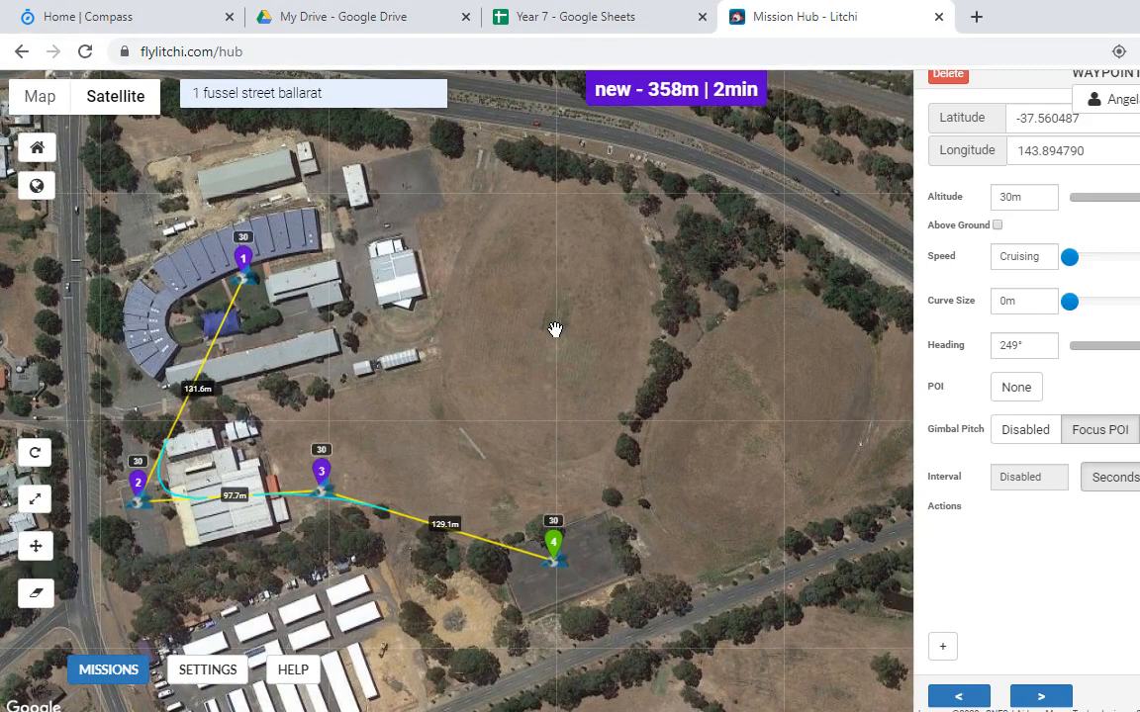
key(alt+Tab)
key(alt+Tab)
click(473, 450)
key(alt+Tab)
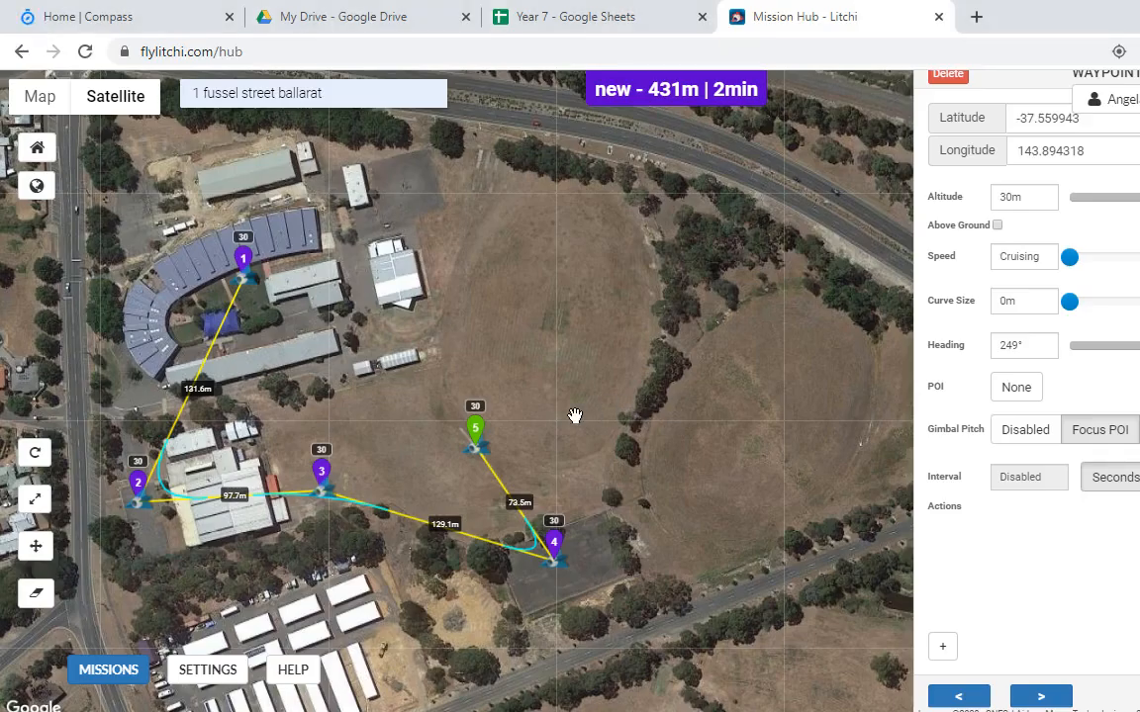
Step: Add waypoint 6 at the oval's eastern edge, check Delivery Point 5, and reframe on waypoints 1–3
drag(574, 416, 521, 387)
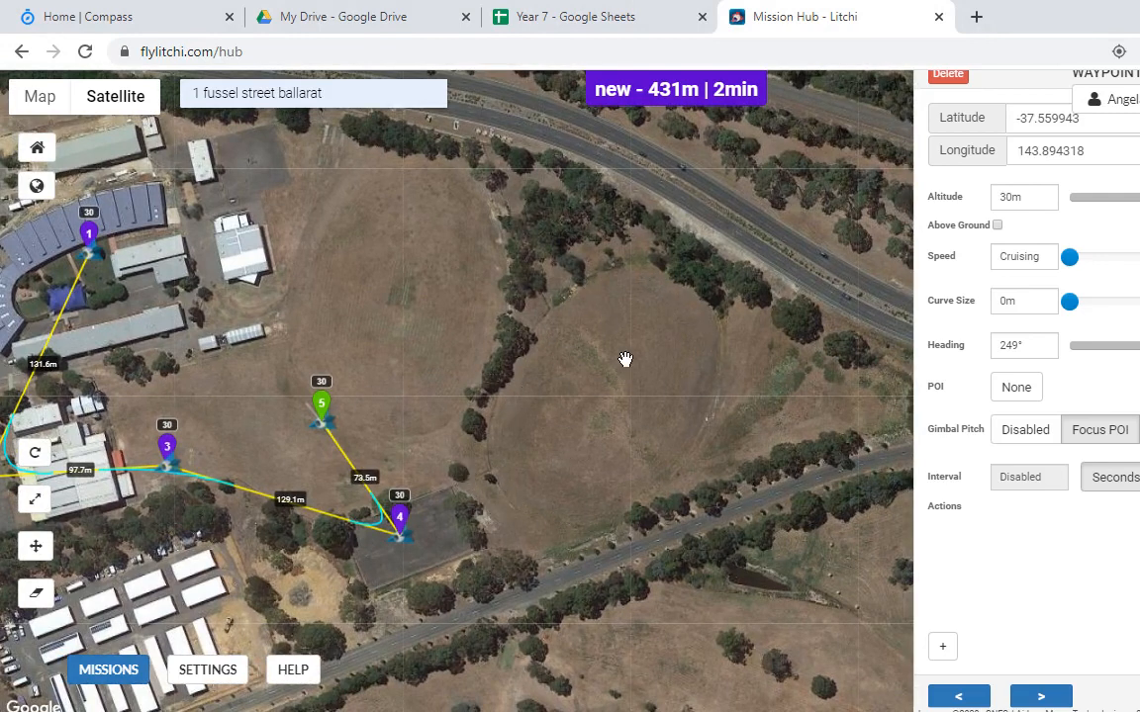
drag(625, 359, 508, 366)
click(701, 403)
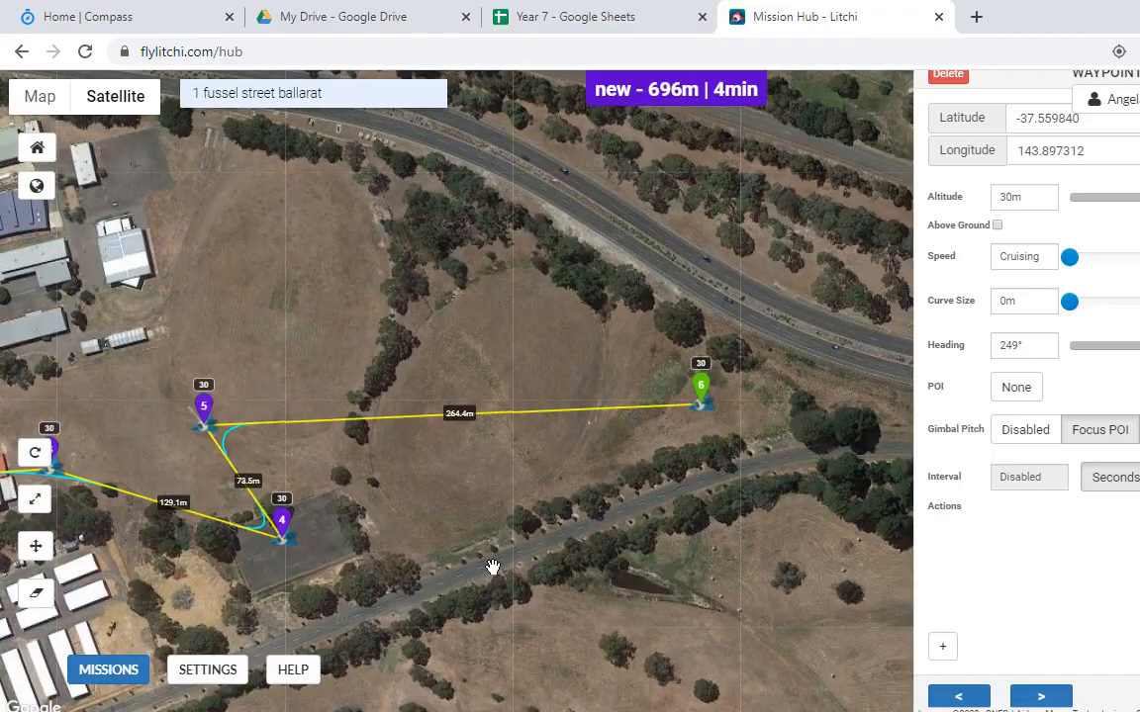
key(alt+Tab)
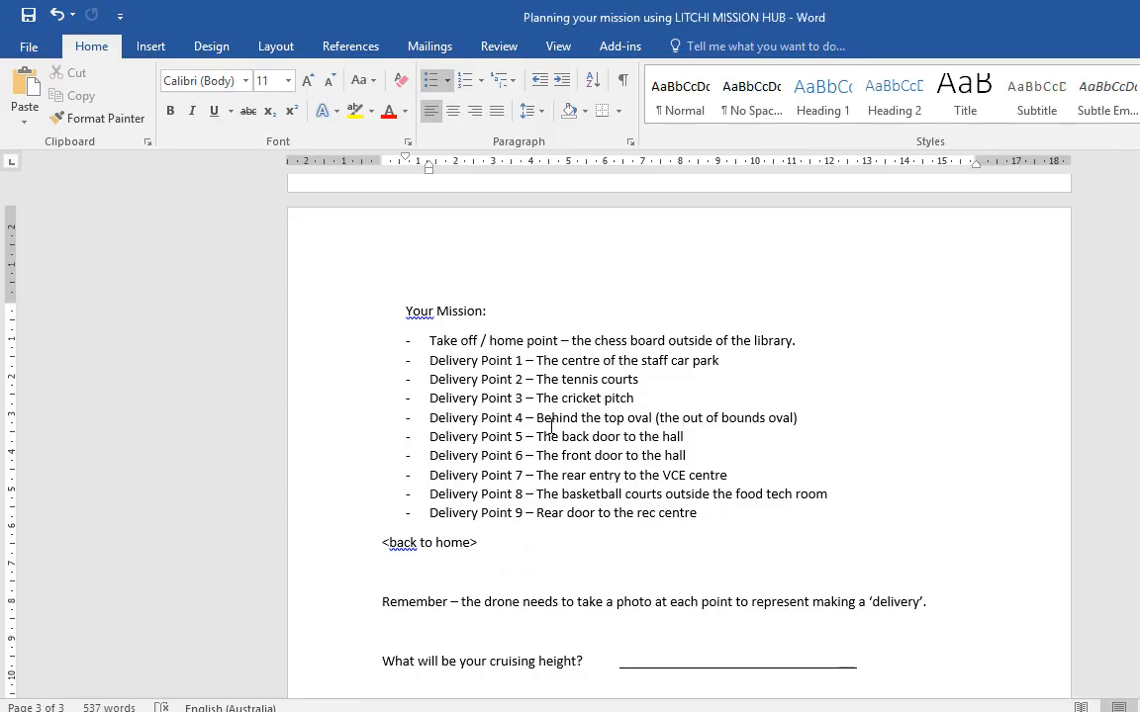
drag(537, 436, 684, 436)
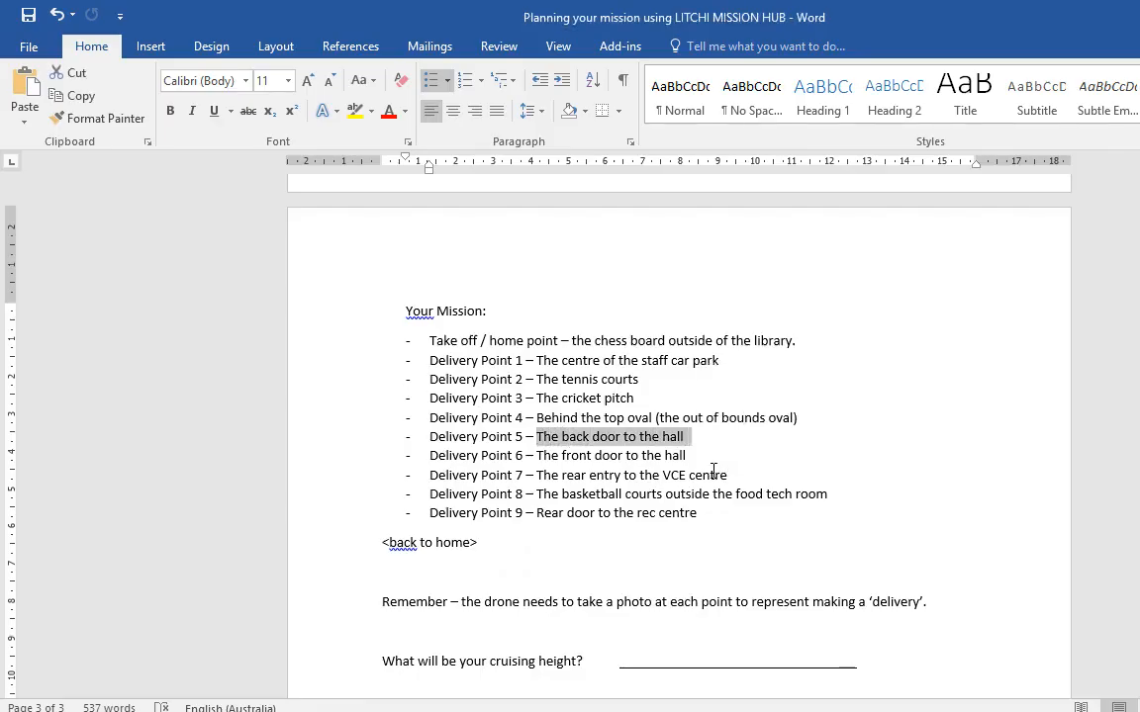
key(alt+Tab)
drag(403, 390, 643, 505)
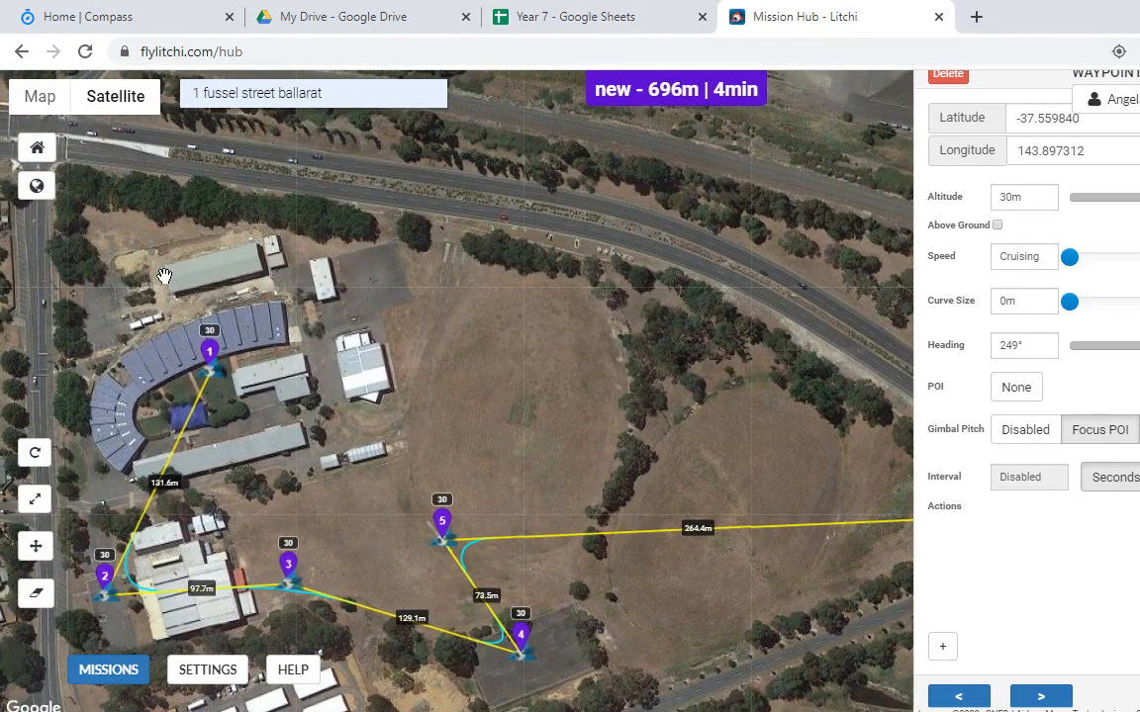
drag(530, 409, 499, 473)
Step: Add waypoint 7 north of the hall and read Delivery Point 6 in Word
drag(158, 376, 384, 473)
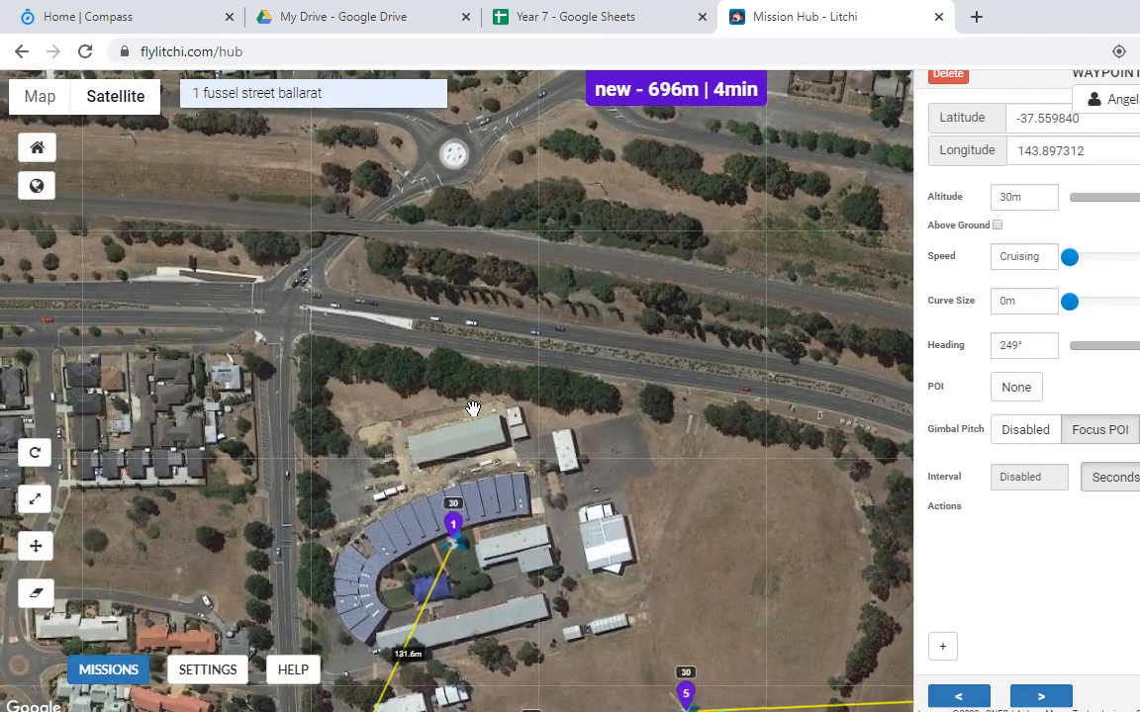
click(380, 402)
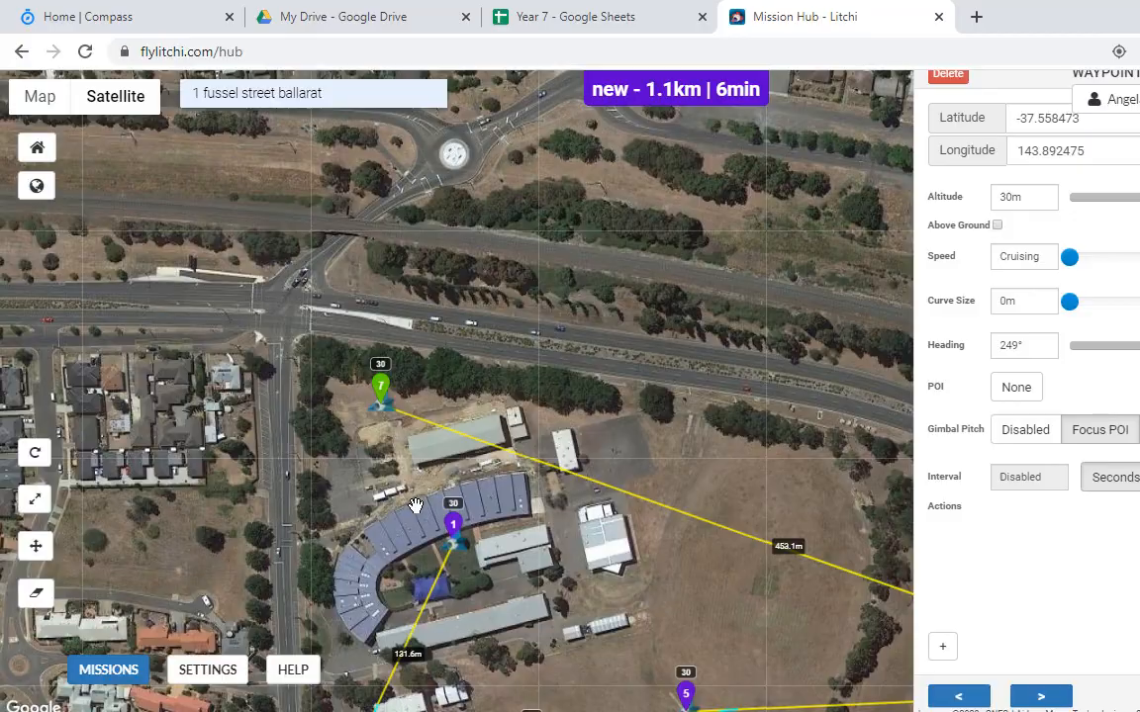
key(alt+Tab)
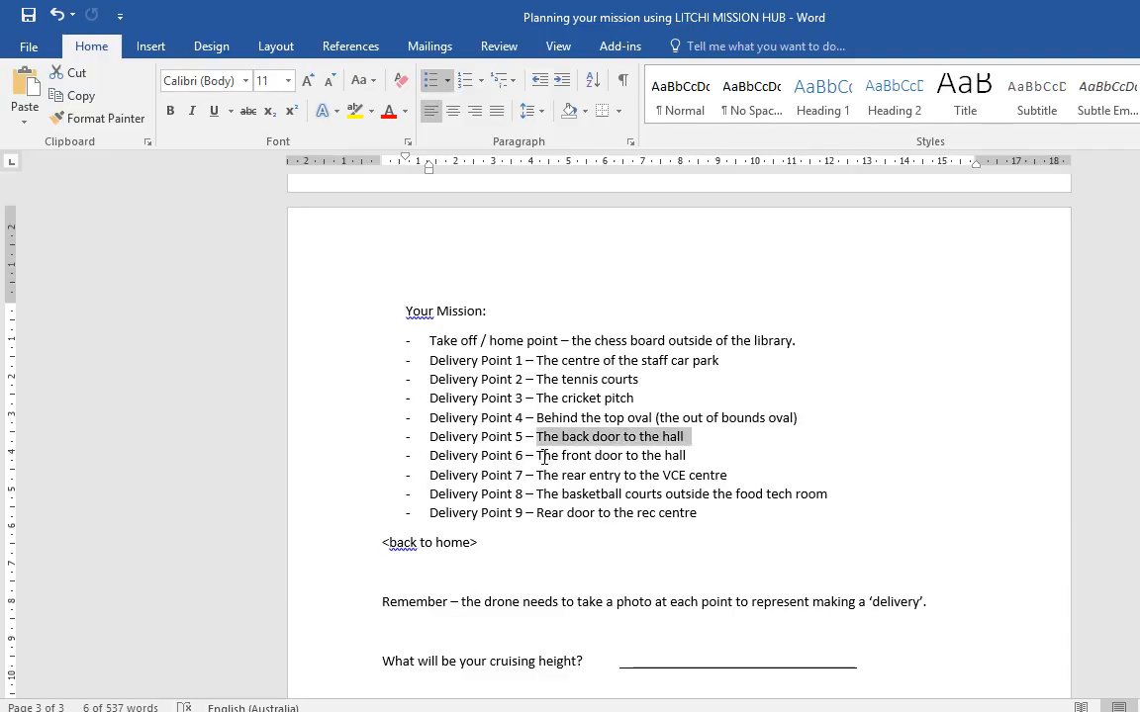
drag(543, 457, 695, 455)
key(alt+Tab)
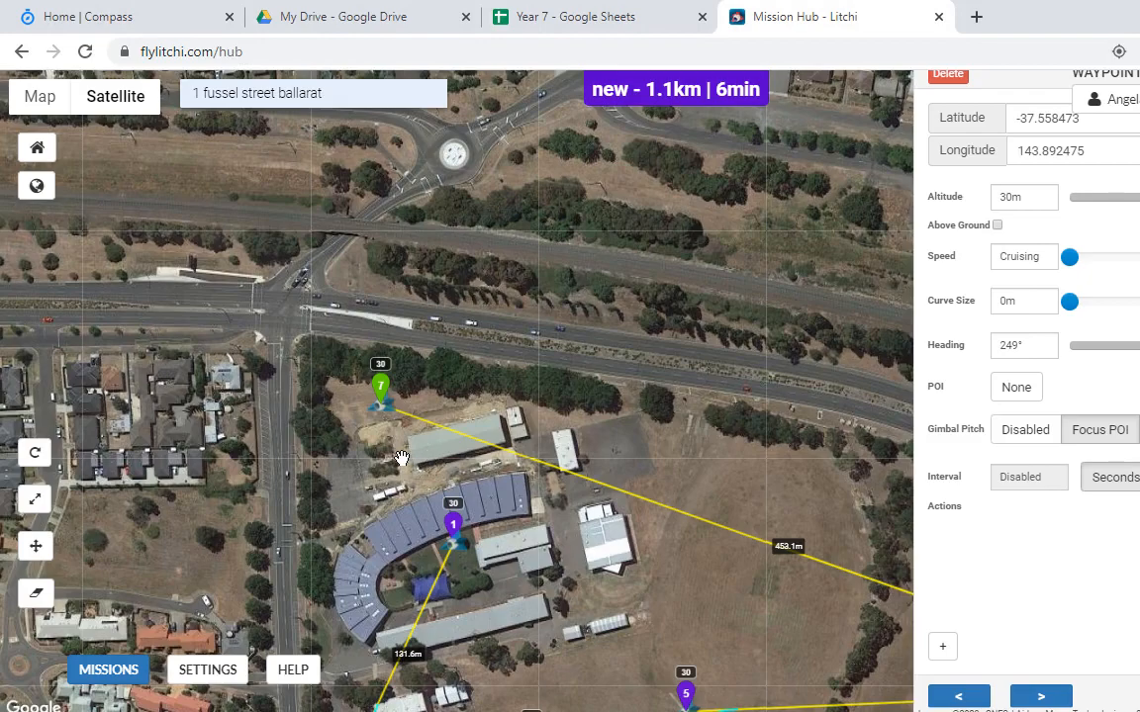
Step: Read Delivery Point 7, then add waypoint 9 by the eastern building
key(alt+Tab)
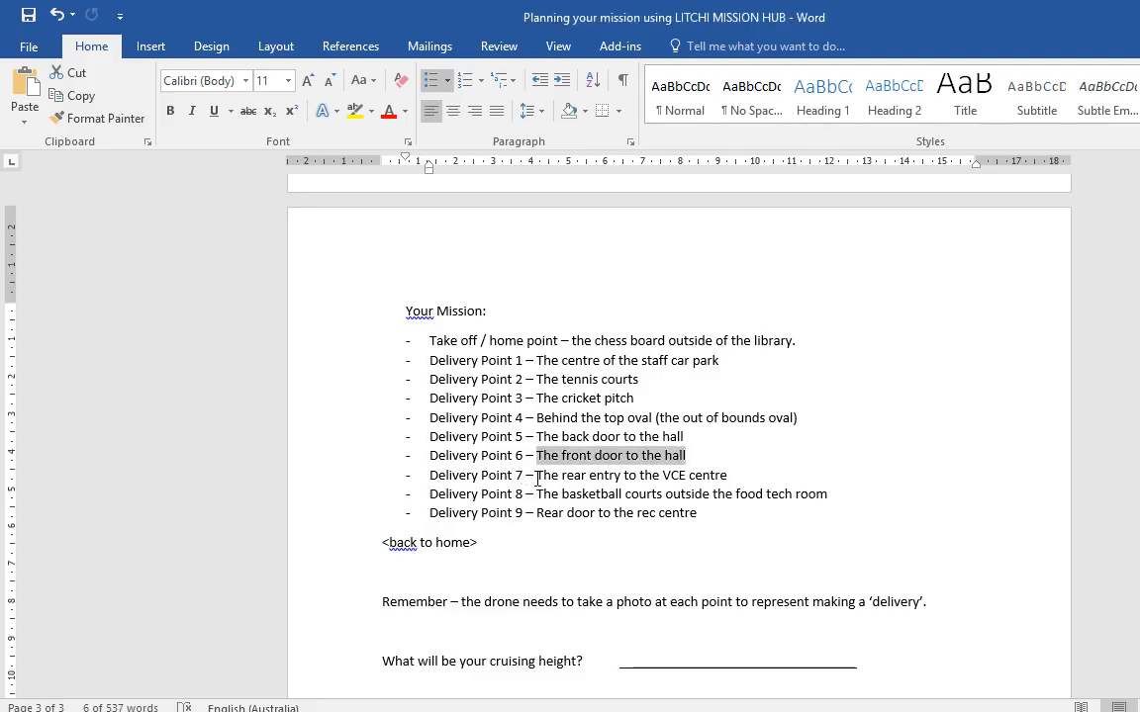
drag(537, 476, 824, 463)
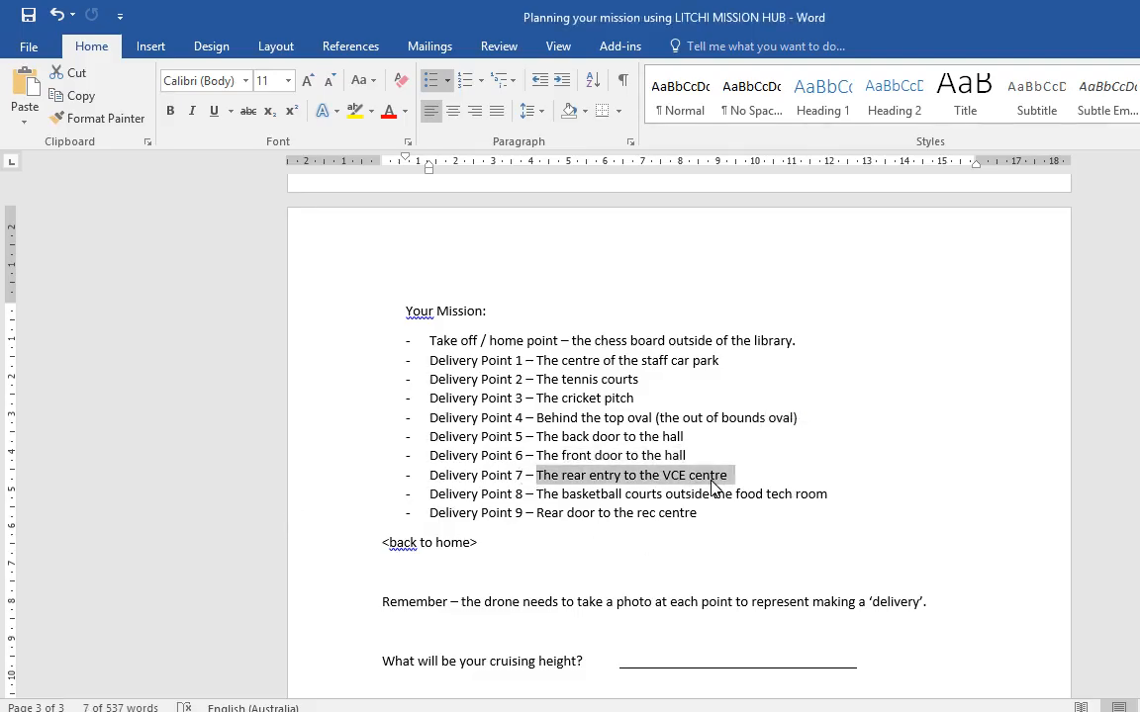
key(alt+Tab)
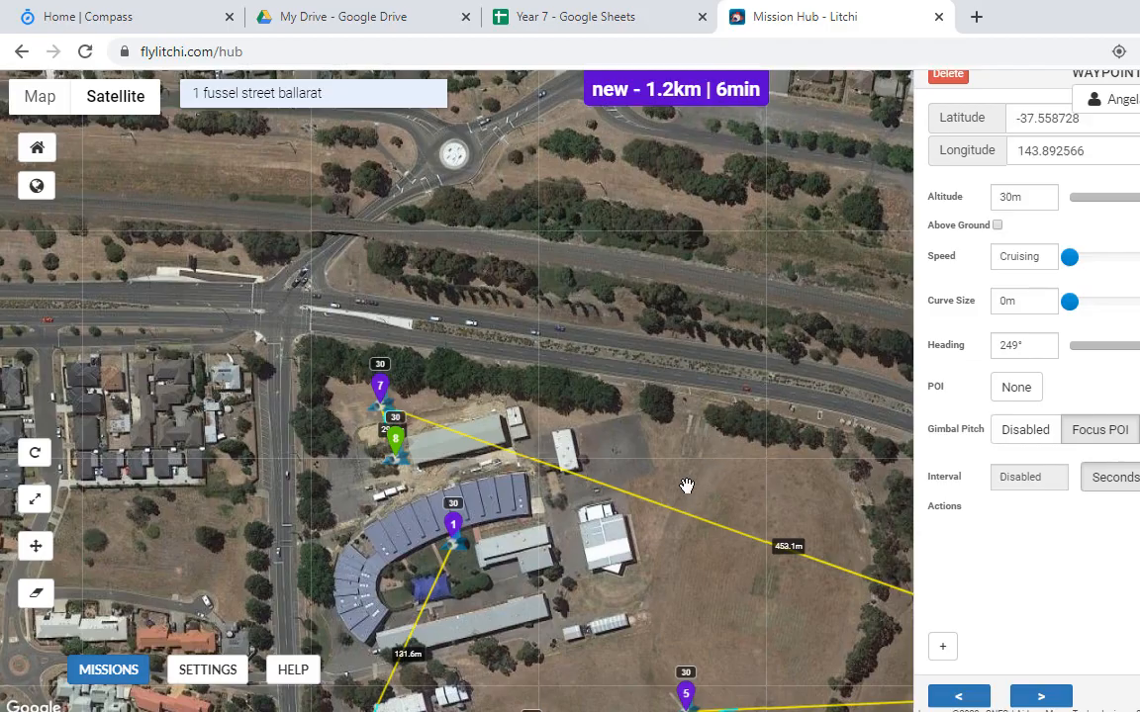
click(613, 577)
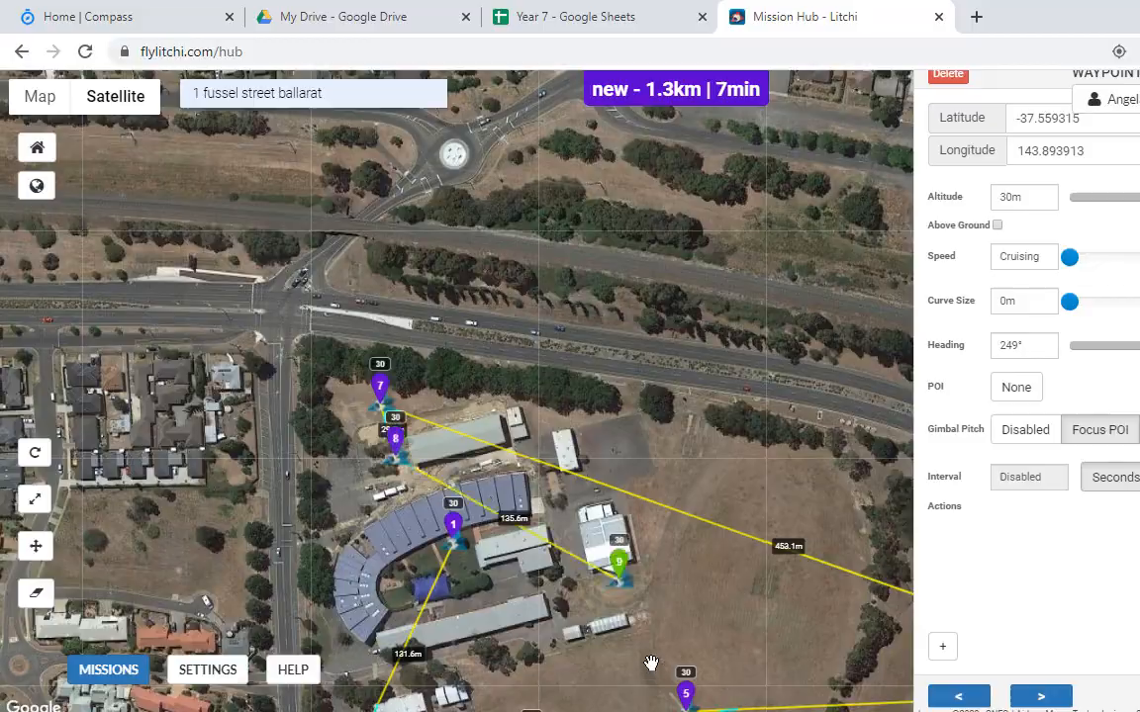
Step: Read Delivery Point 8 (food tech room), then add waypoint 10 north of the eastern building
key(alt+Tab)
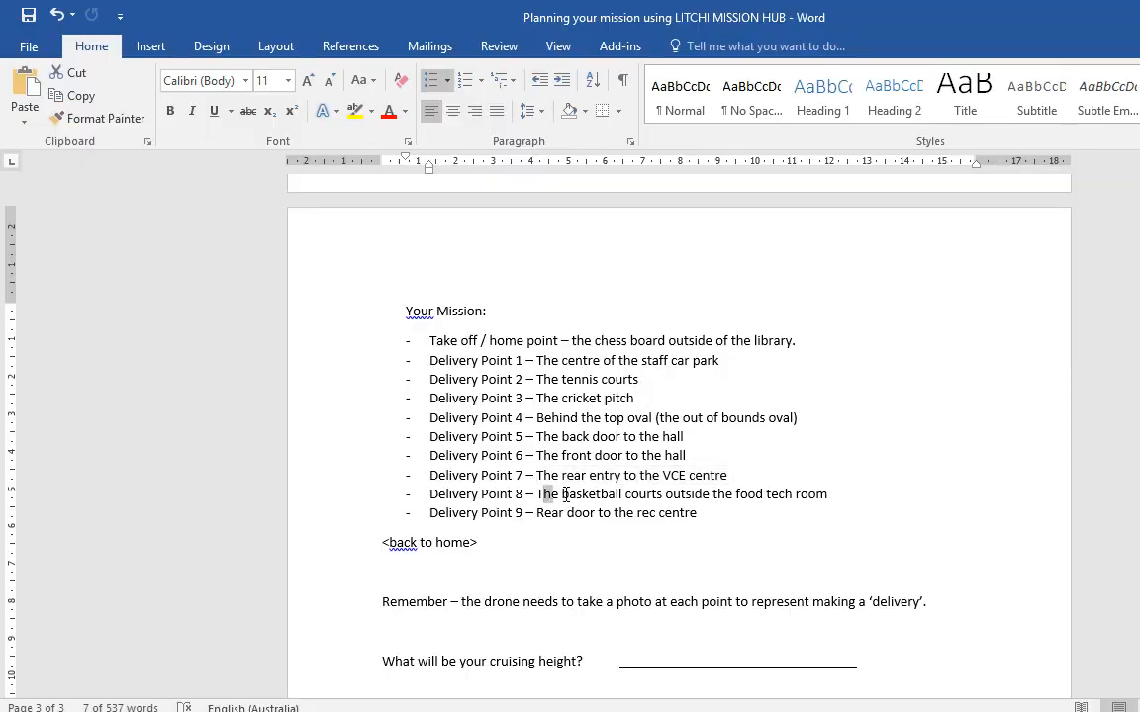
drag(551, 493, 710, 494)
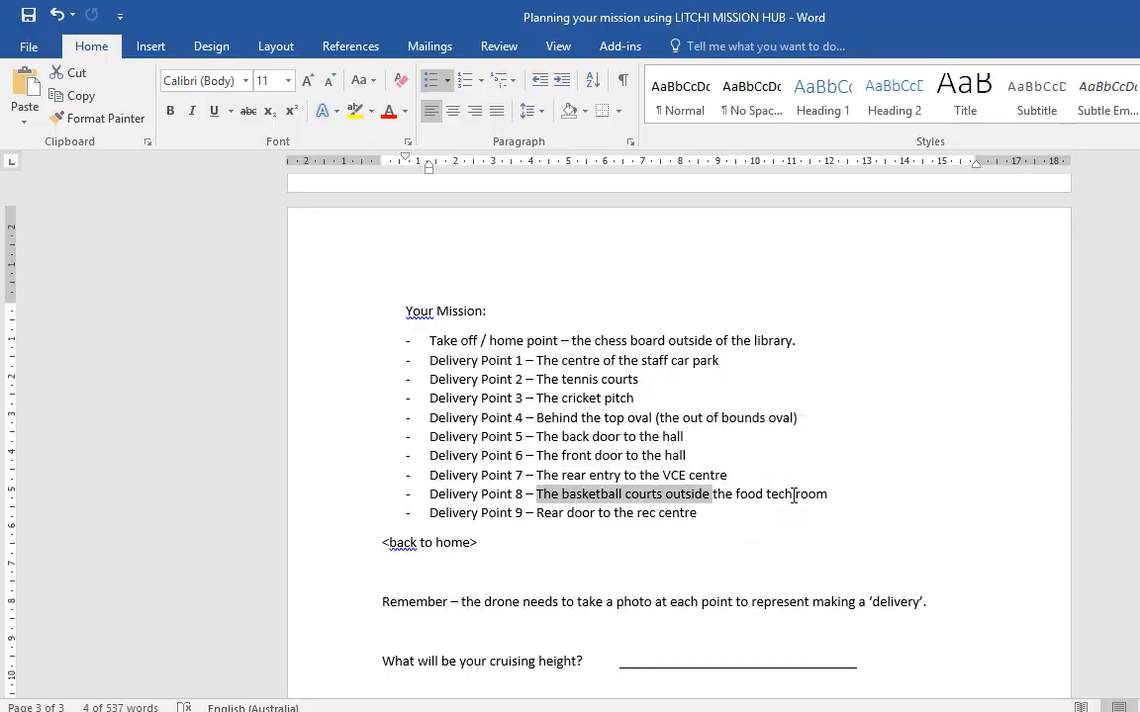
key(alt+Tab)
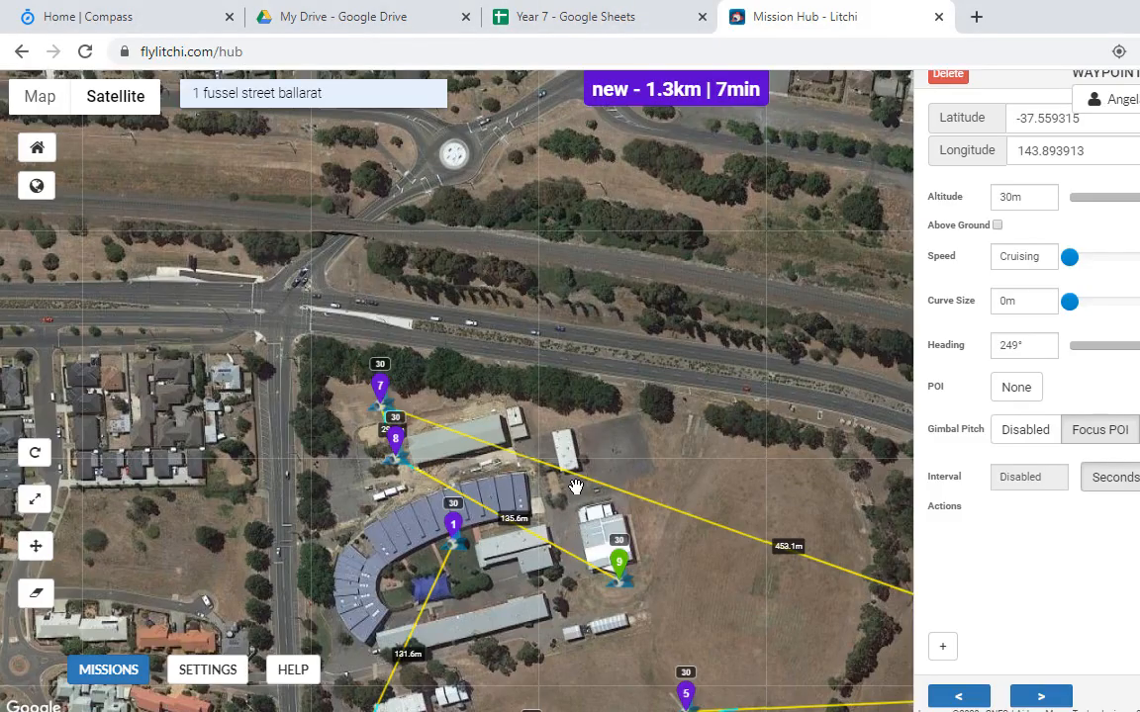
key(alt+Tab)
click(722, 494)
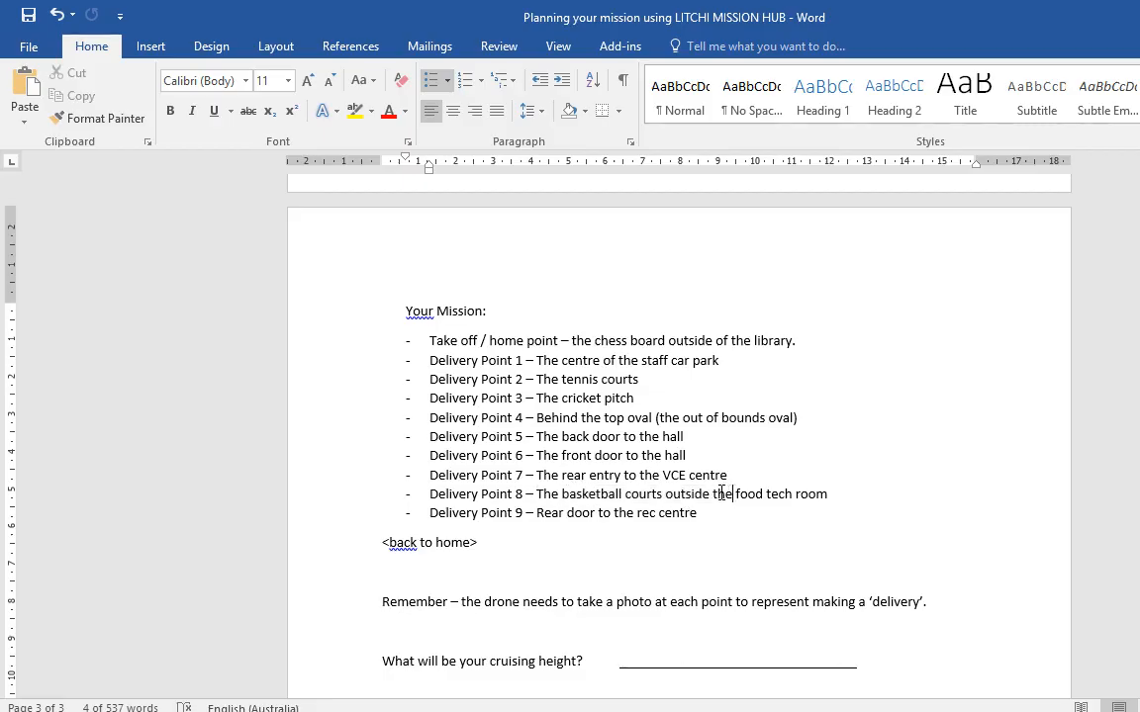
drag(722, 494, 816, 508)
key(alt+Tab)
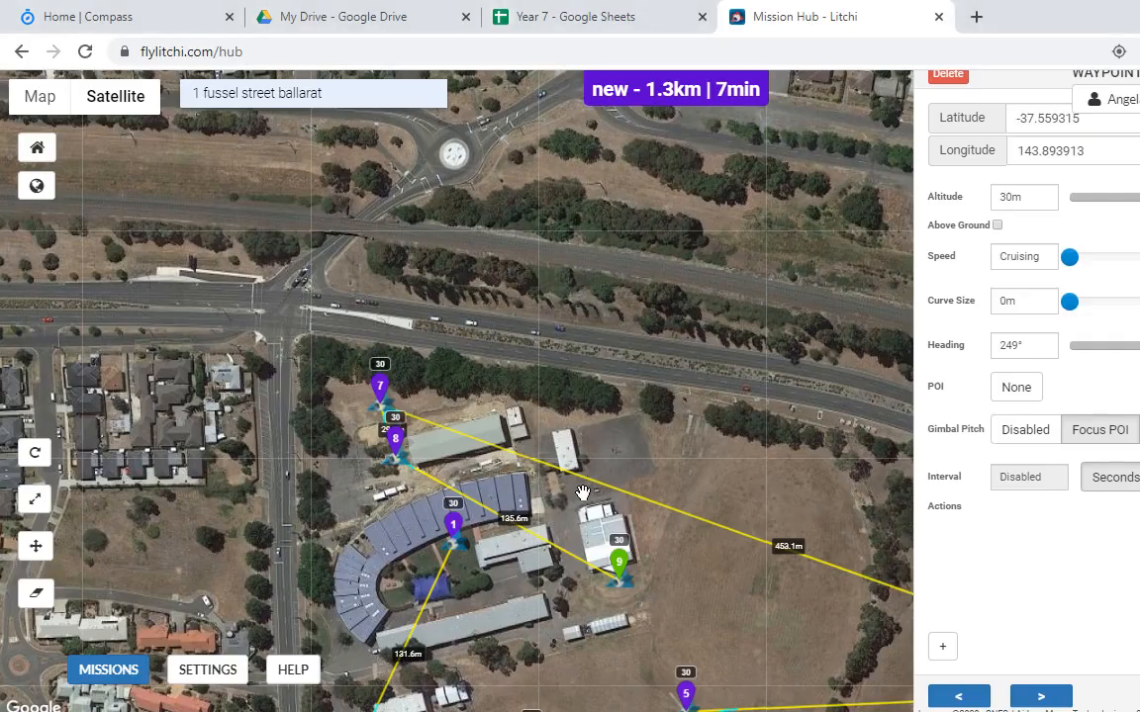
key(alt+Tab)
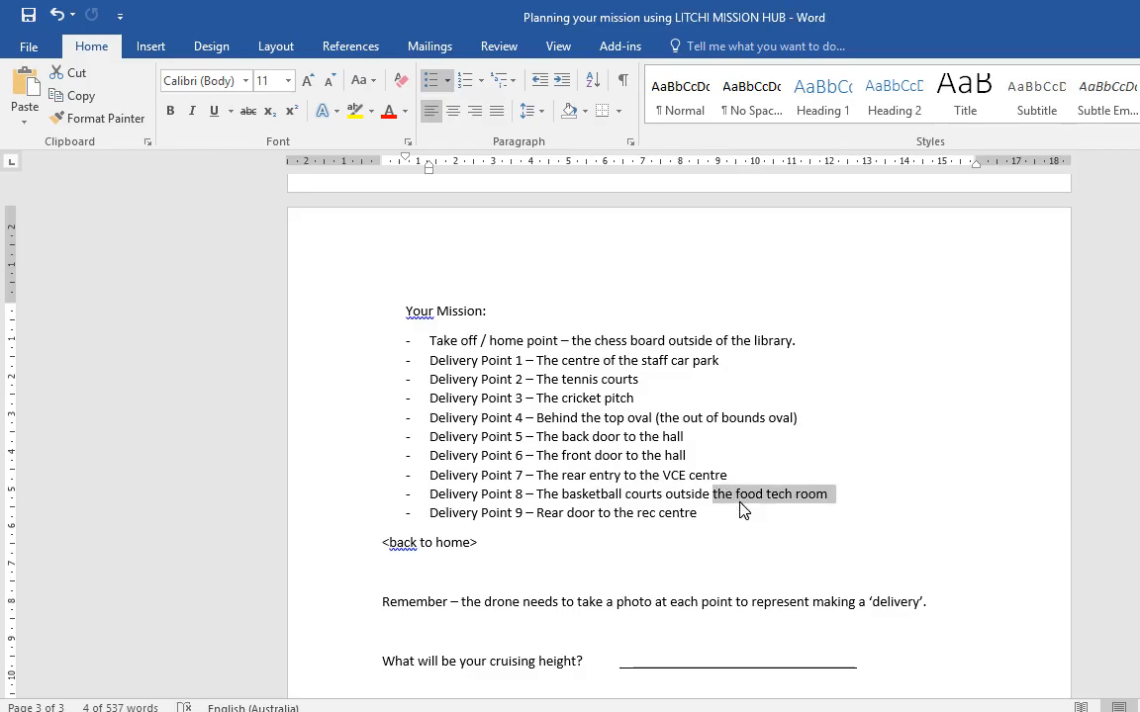
key(alt+Tab)
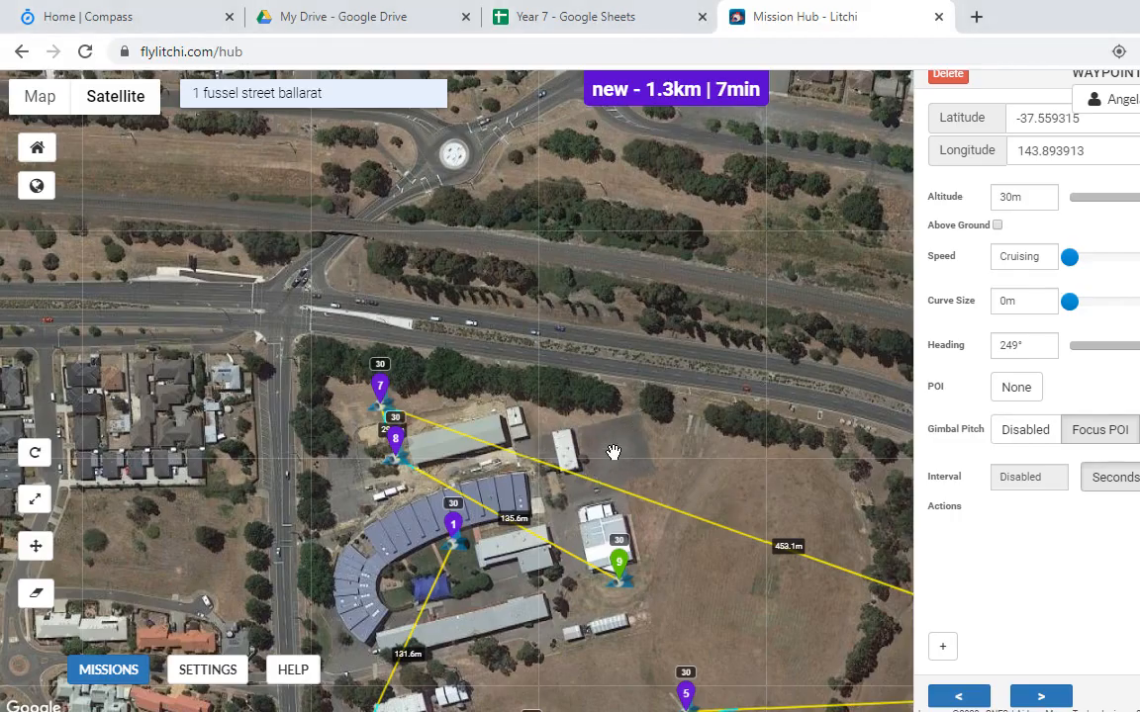
click(613, 452)
Step: Read Delivery Point 9 and add waypoint 11 beside the hall building
key(alt+Tab)
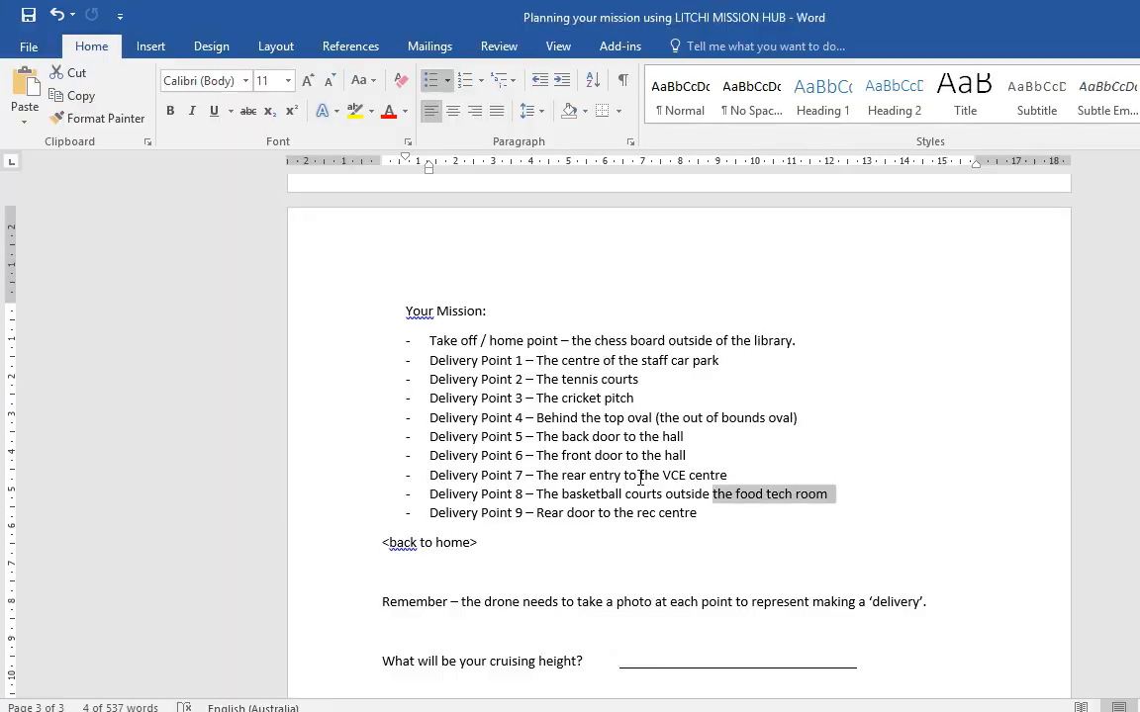
drag(530, 517, 656, 512)
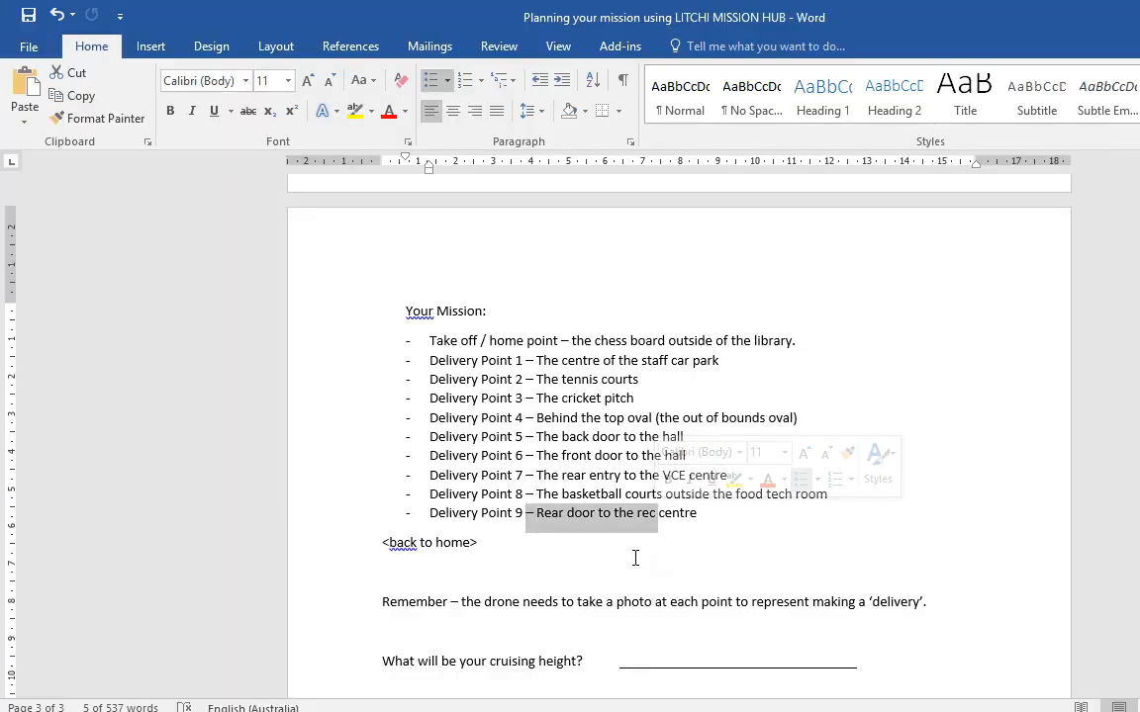
key(alt+Tab)
drag(673, 569, 766, 254)
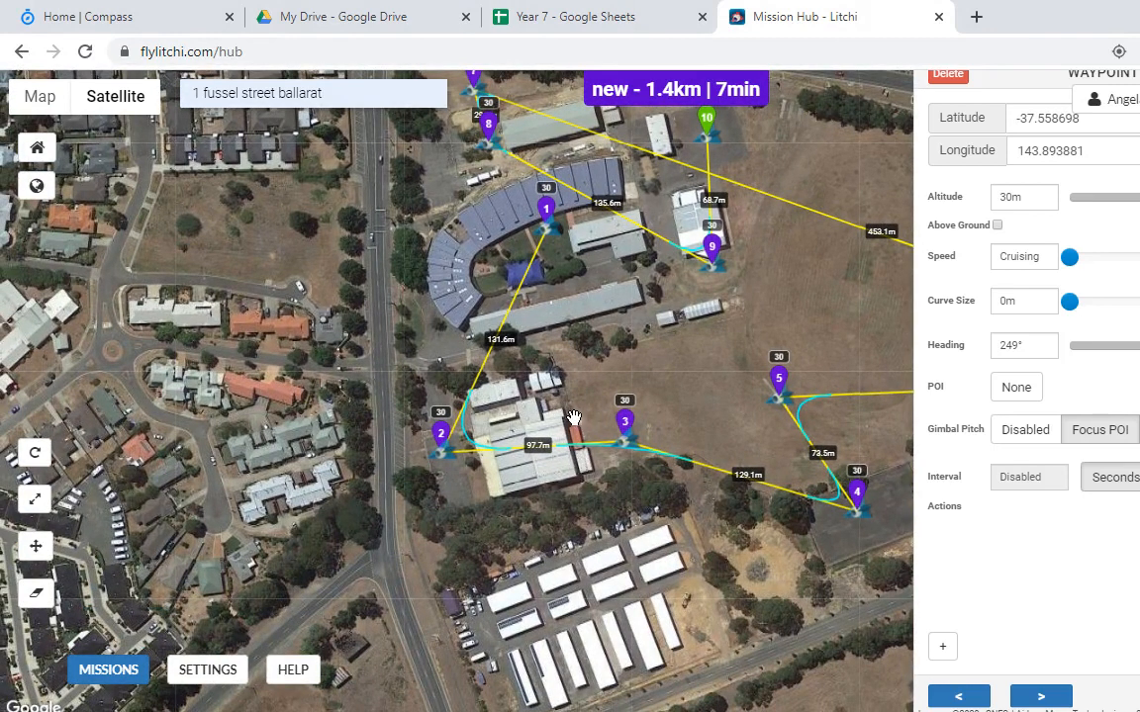
click(571, 414)
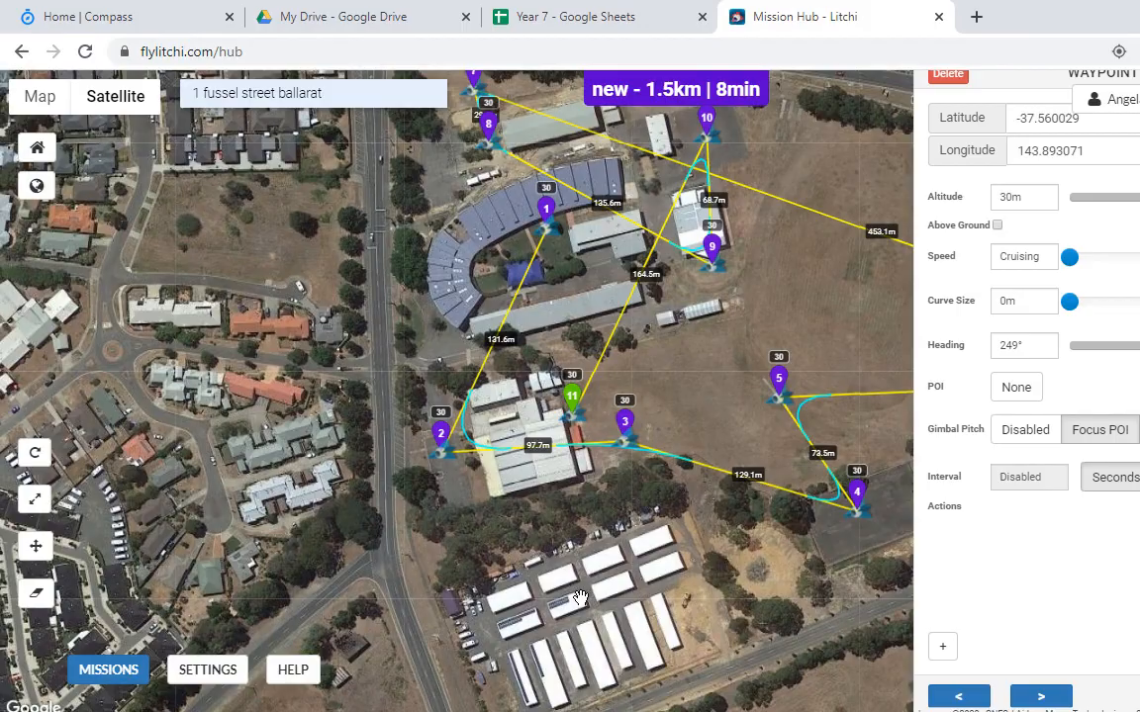
Step: Select the whole Your Mission list in Word, then return to the map
key(alt+Tab)
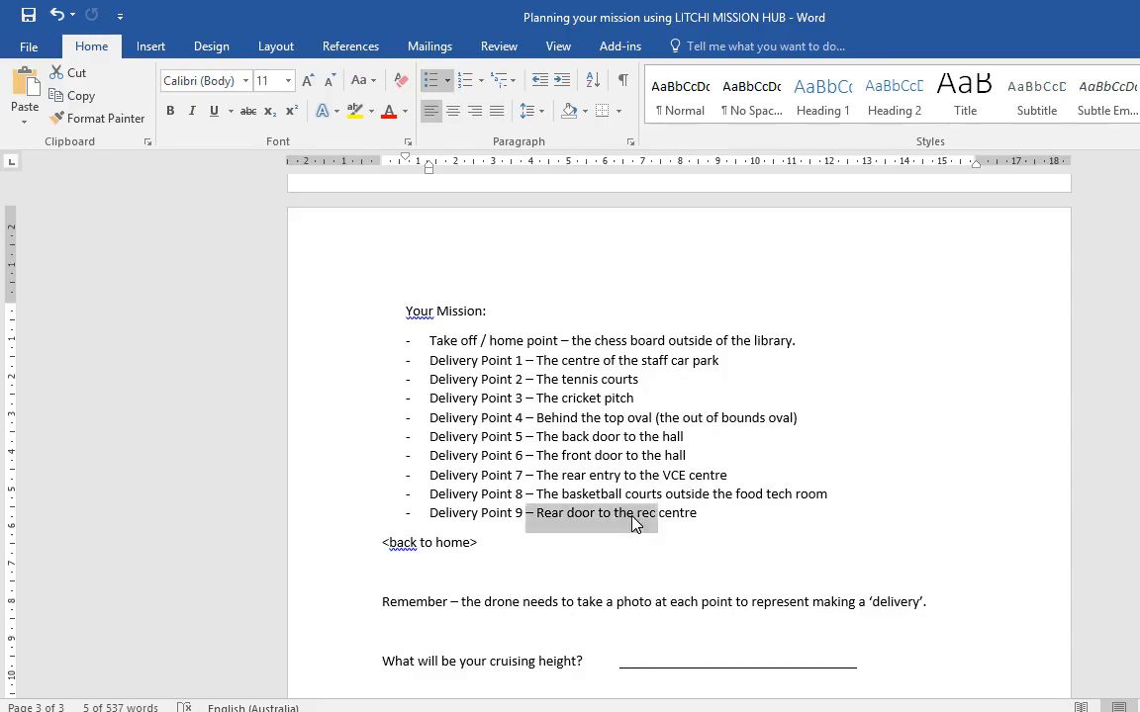
click(753, 515)
drag(753, 515, 406, 310)
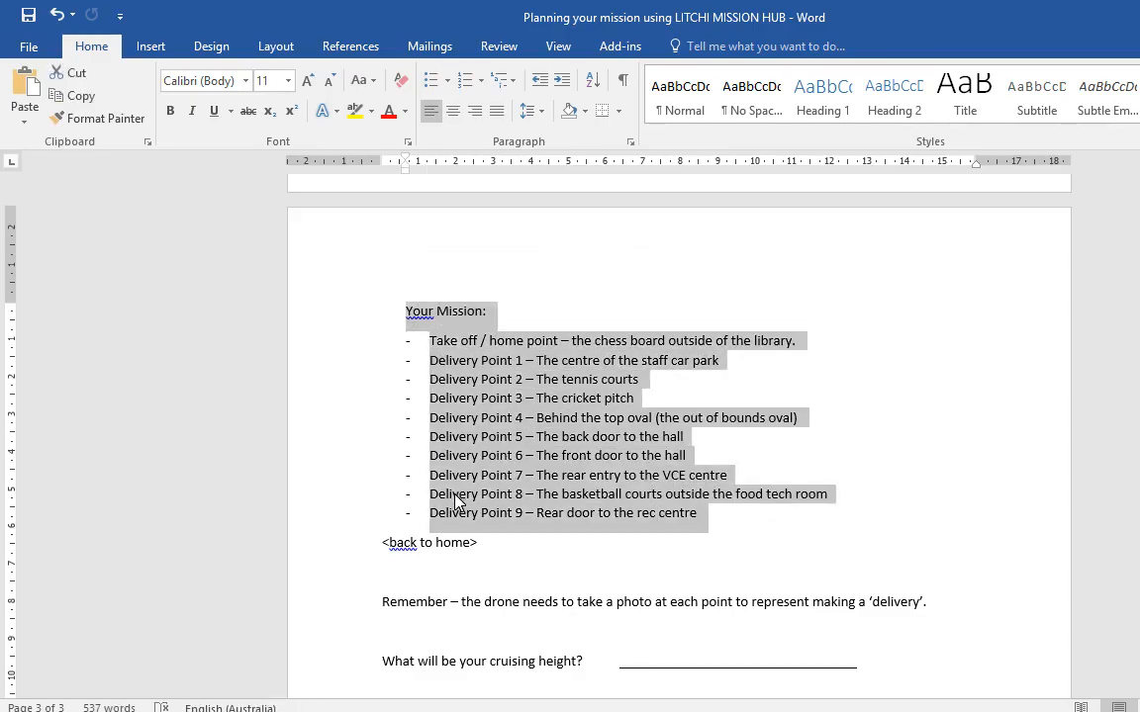
key(alt+Tab)
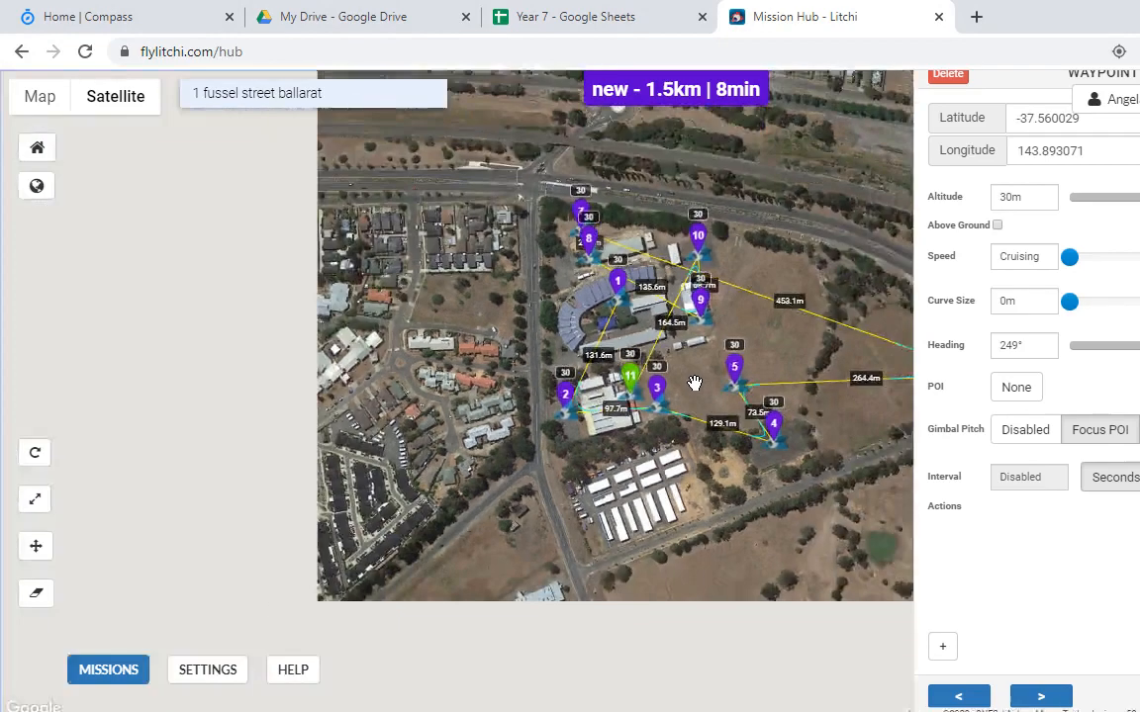
Step: Nudge waypoint 5 slightly west and pan and zoom around the 11-waypoint route
scroll(691, 383, down, 1)
drag(741, 364, 690, 348)
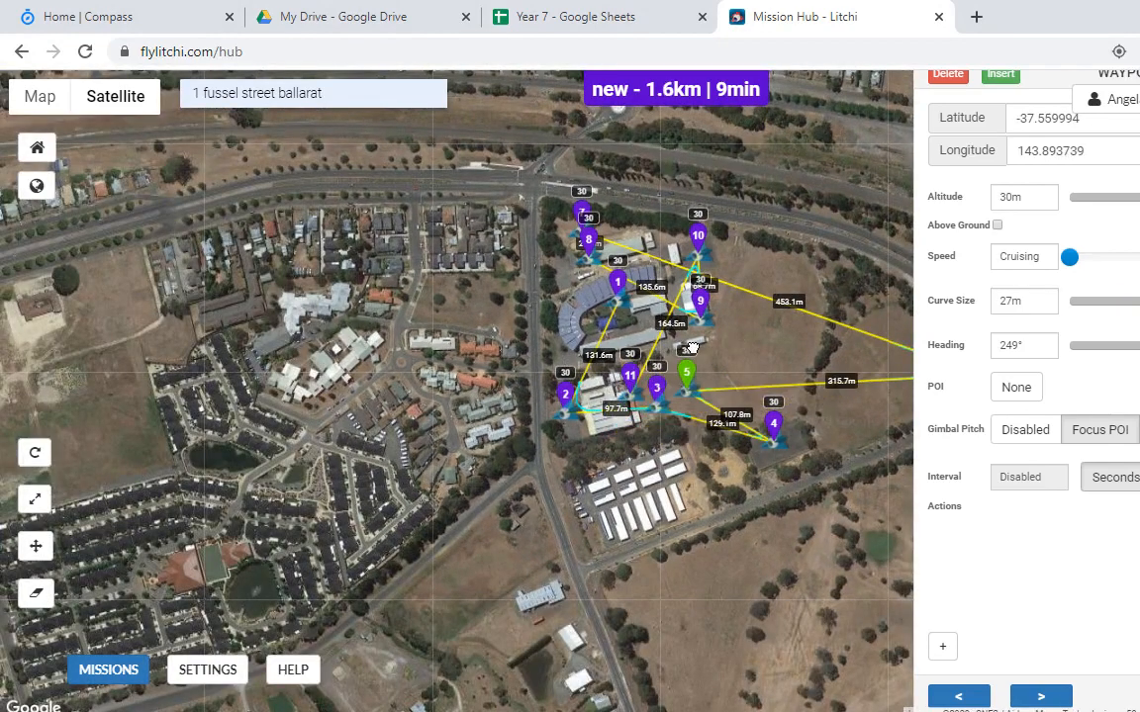
drag(775, 331, 547, 394)
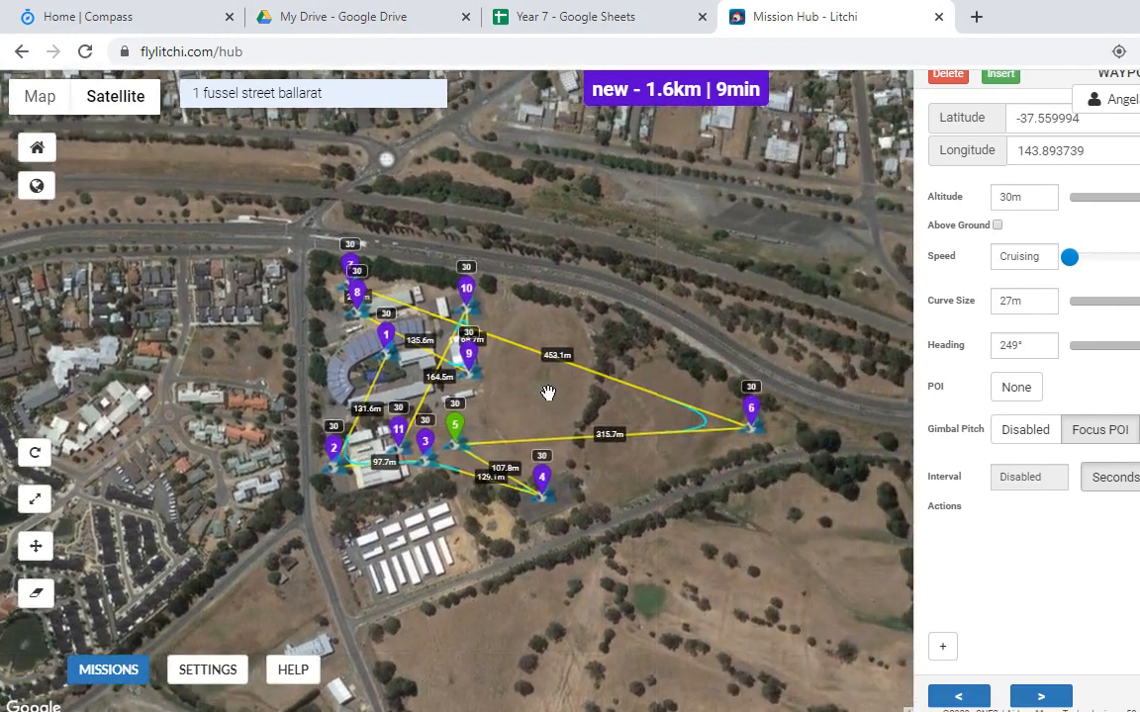
drag(538, 268, 568, 405)
drag(426, 471, 433, 307)
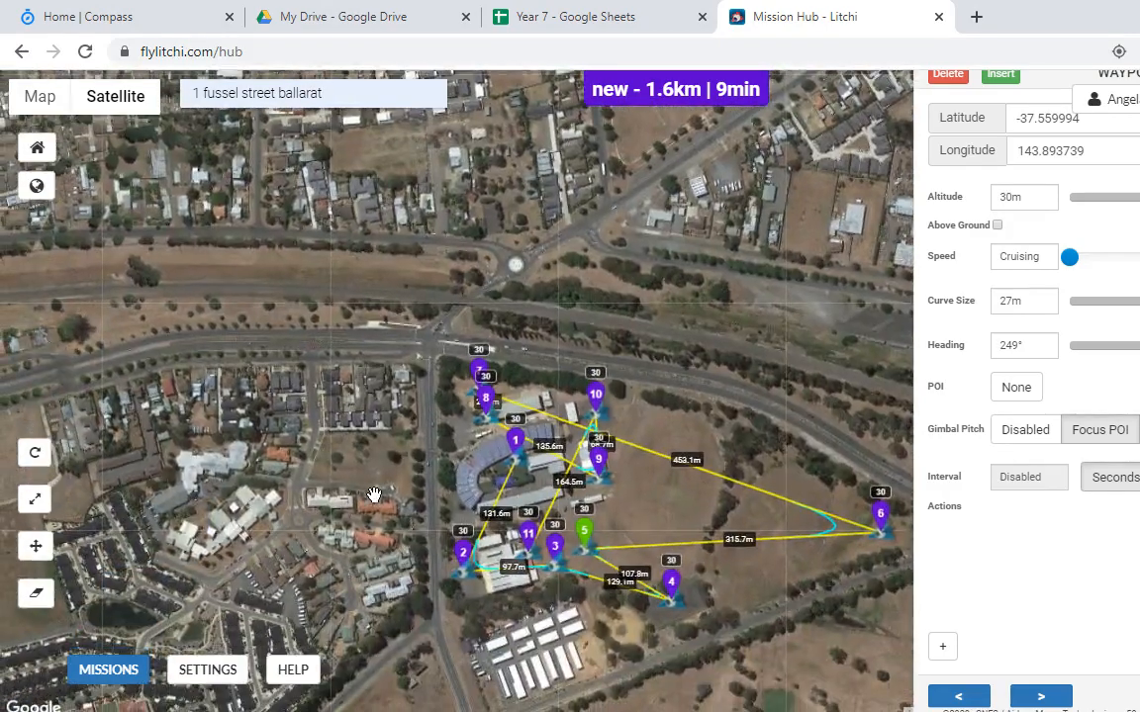
drag(366, 502, 359, 458)
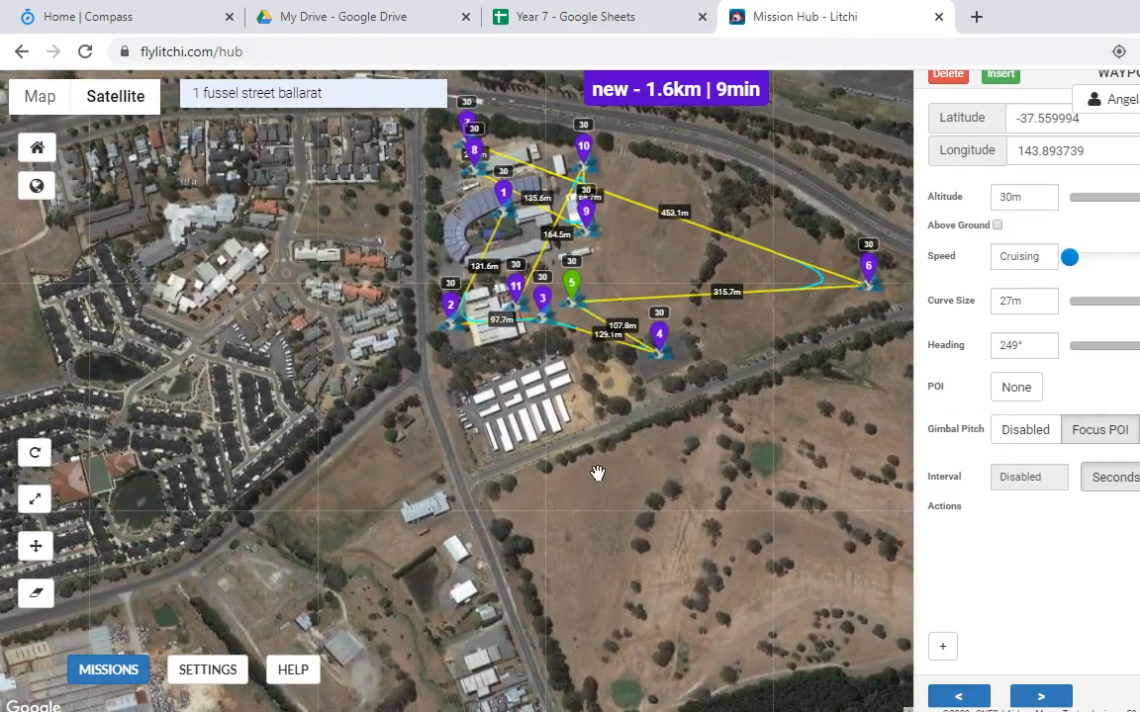
drag(597, 474, 460, 582)
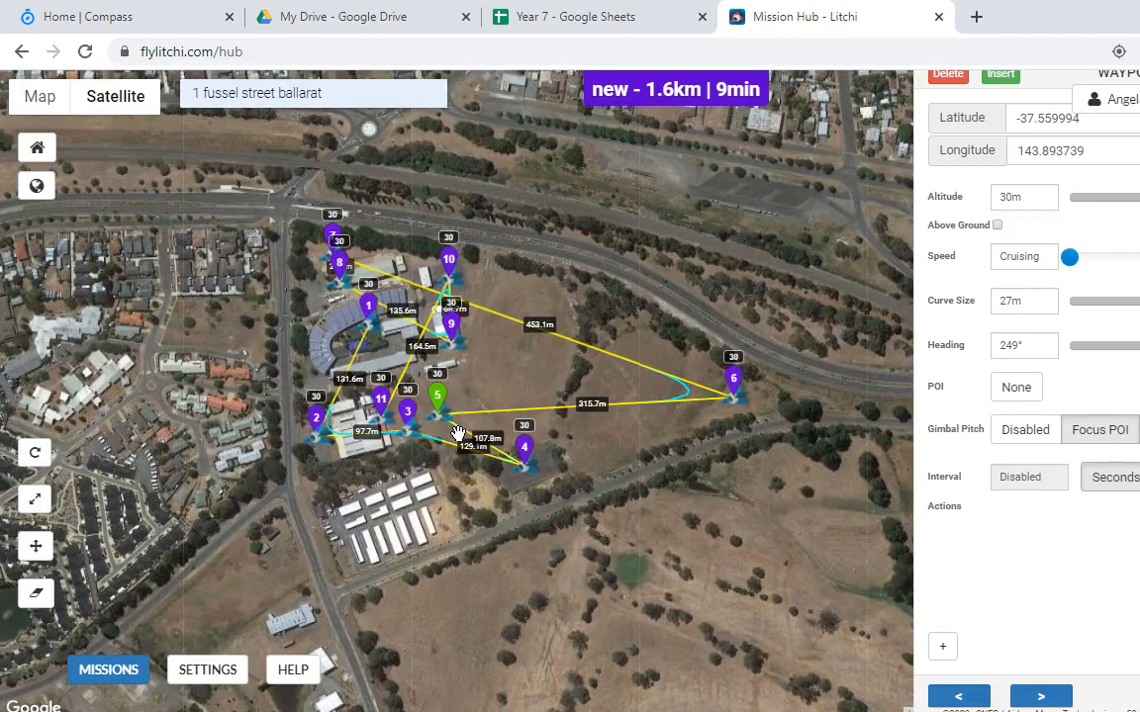
scroll(457, 433, up, 3)
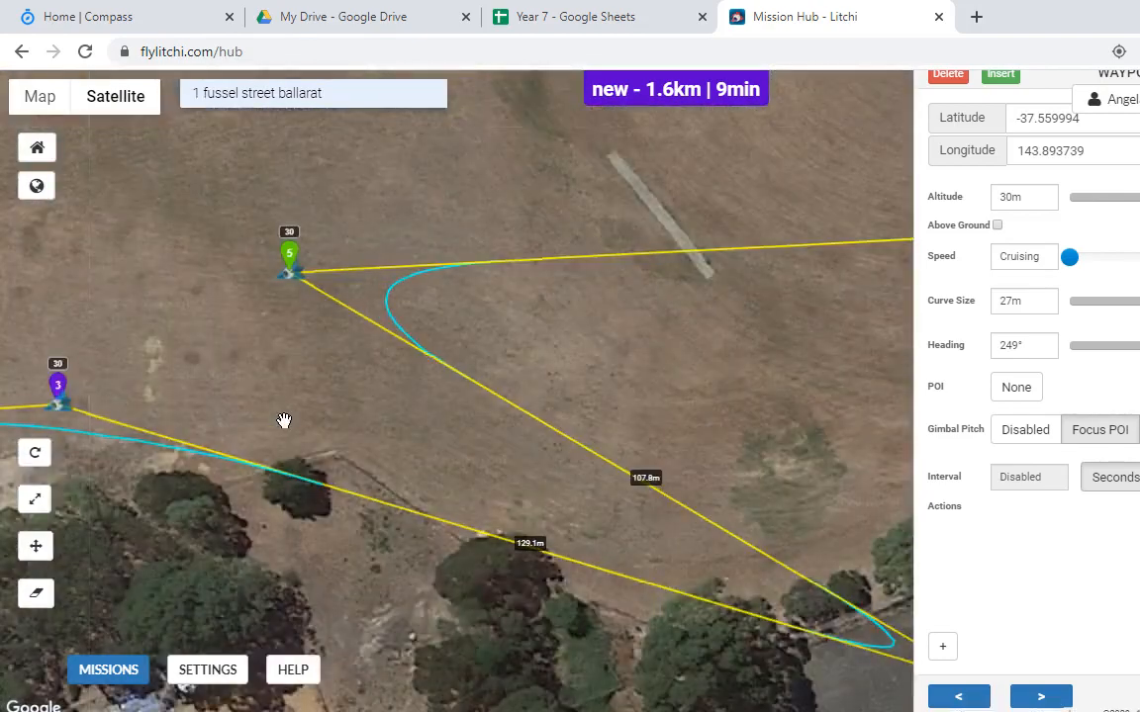
scroll(284, 421, down, 1)
scroll(255, 400, down, 1)
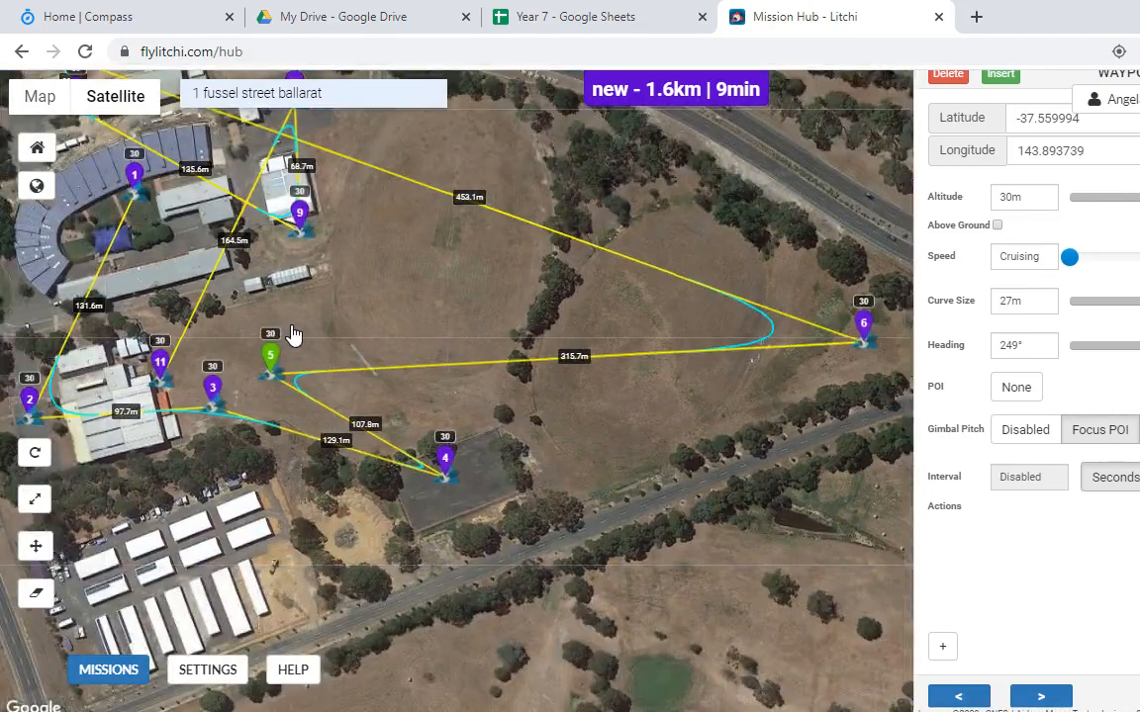
drag(293, 337, 517, 284)
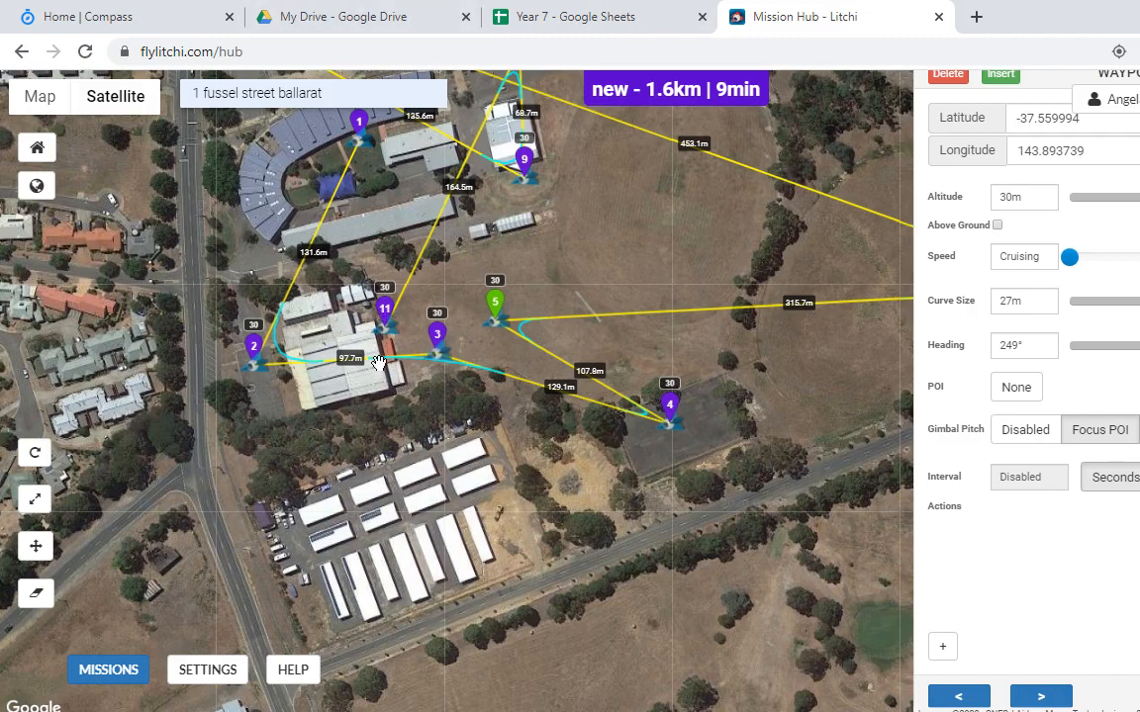
scroll(515, 306, down, 1)
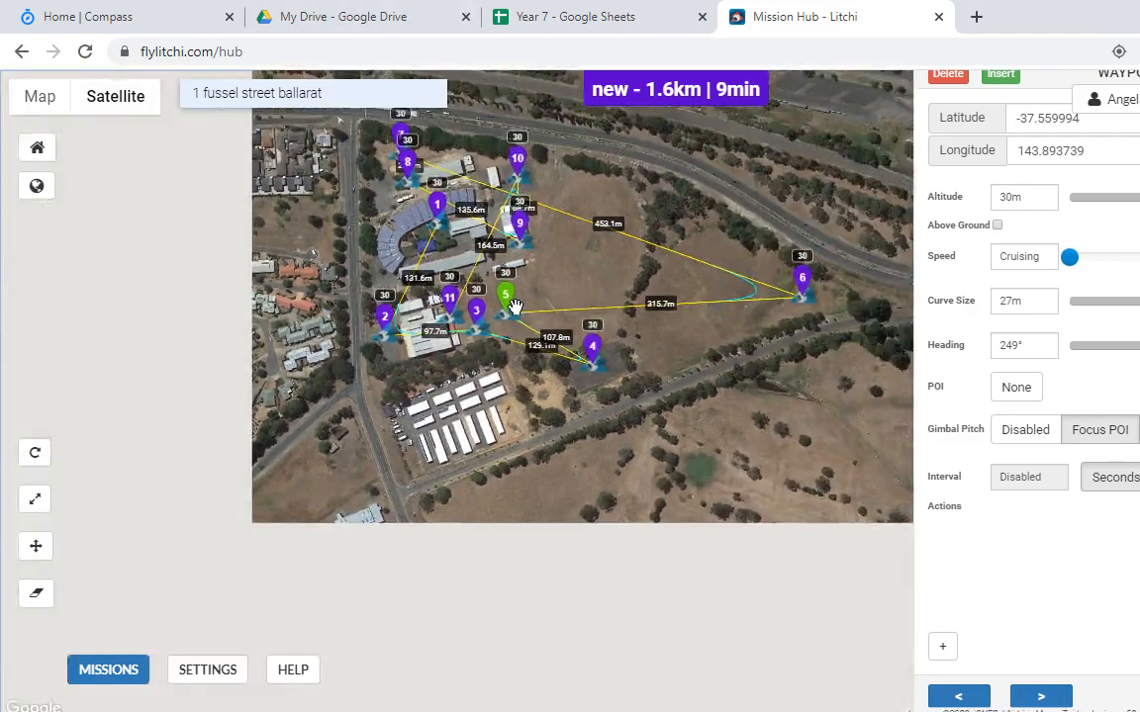
drag(575, 257, 501, 371)
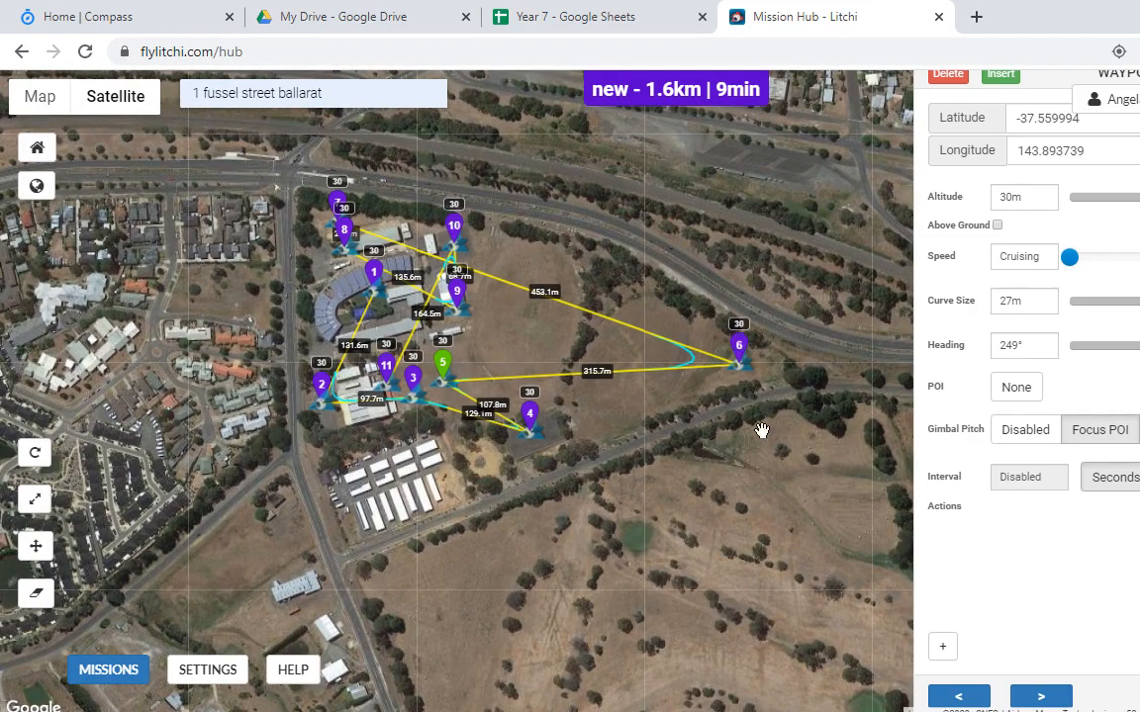
Step: Select the delivery-point list in the Word planning document
key(alt+Tab)
drag(777, 514, 326, 356)
scroll(814, 539, down, 4)
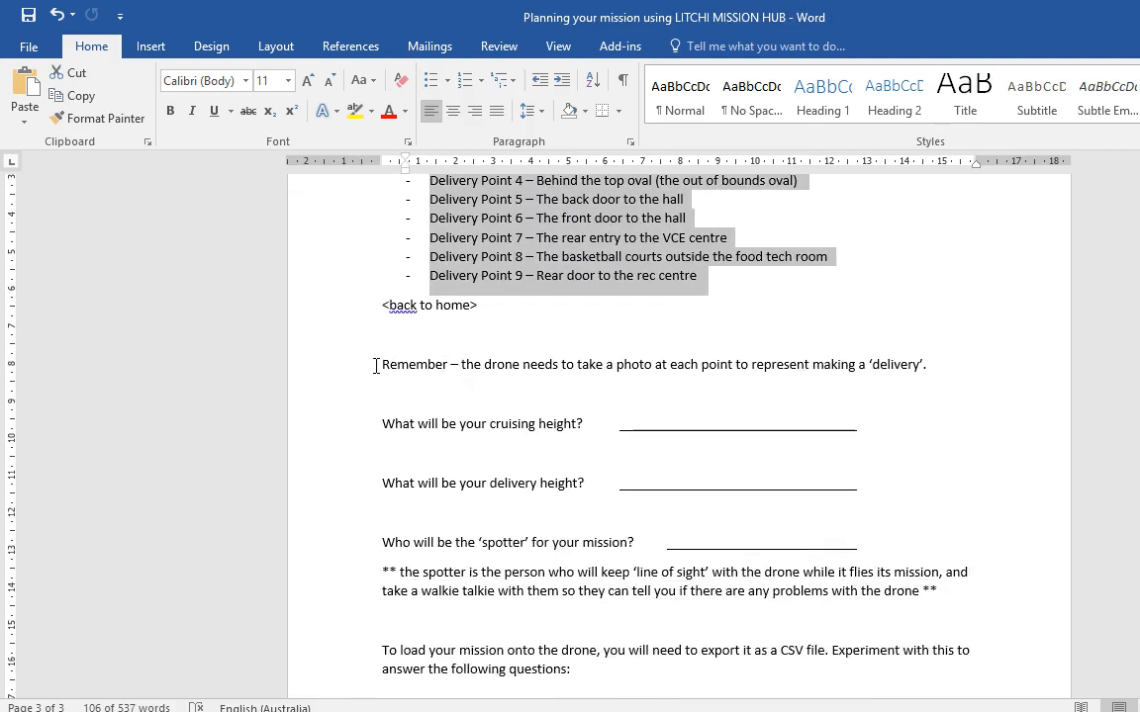
Step: Highlight the 'Remember' photo line, then the cruising height question, before returning to Chrome
drag(382, 366, 880, 406)
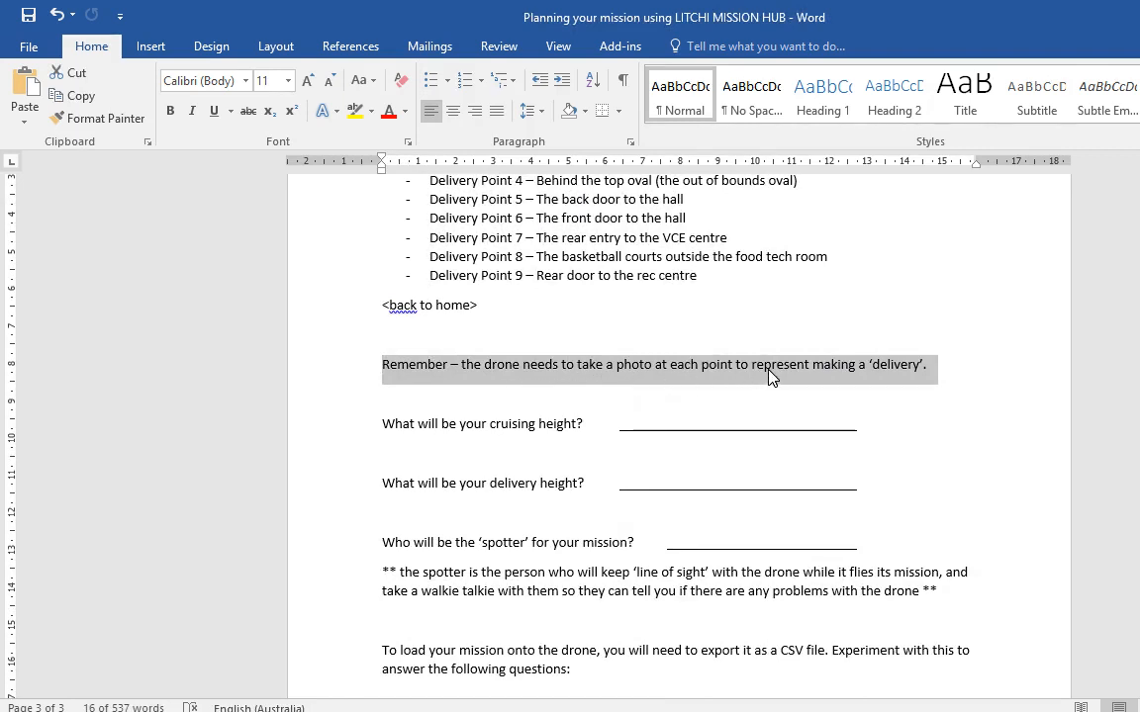
click(941, 370)
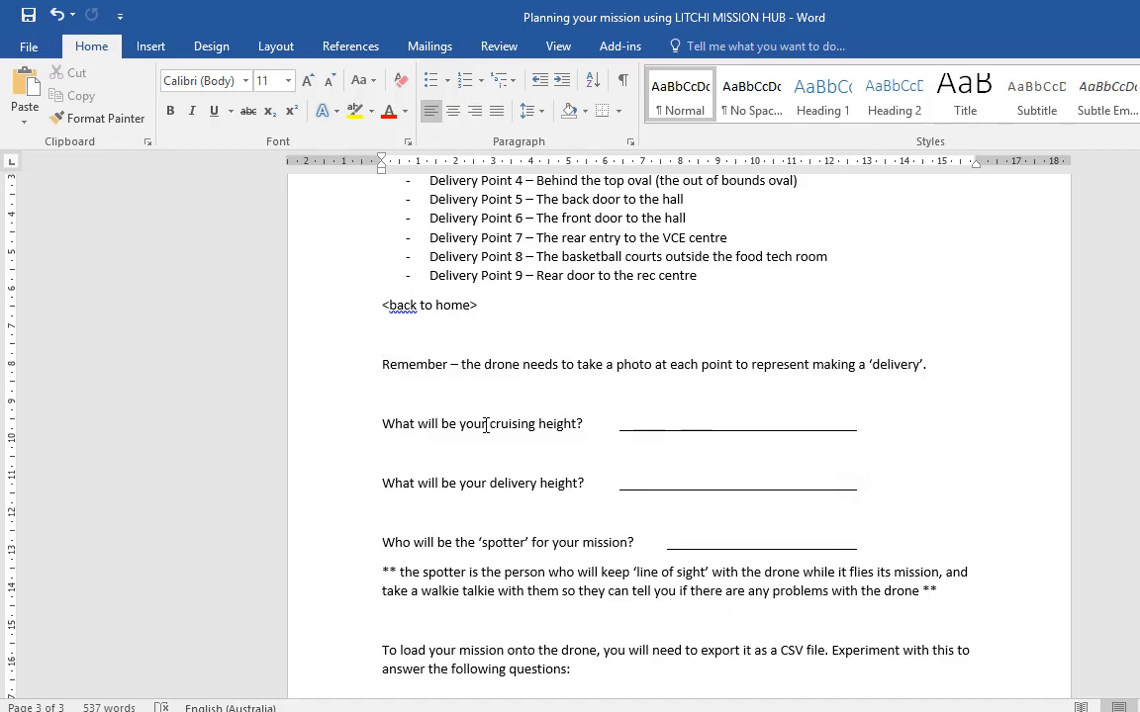
drag(393, 424, 592, 425)
key(alt+Tab)
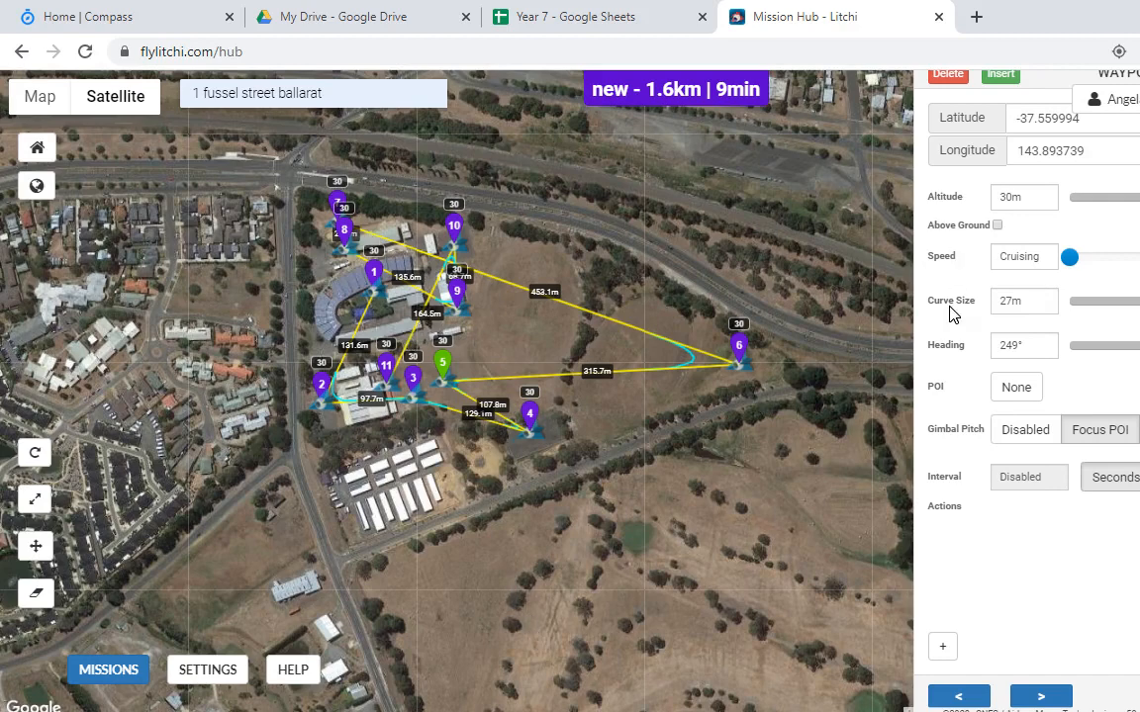
Step: Delete all waypoints of the old route
click(947, 76)
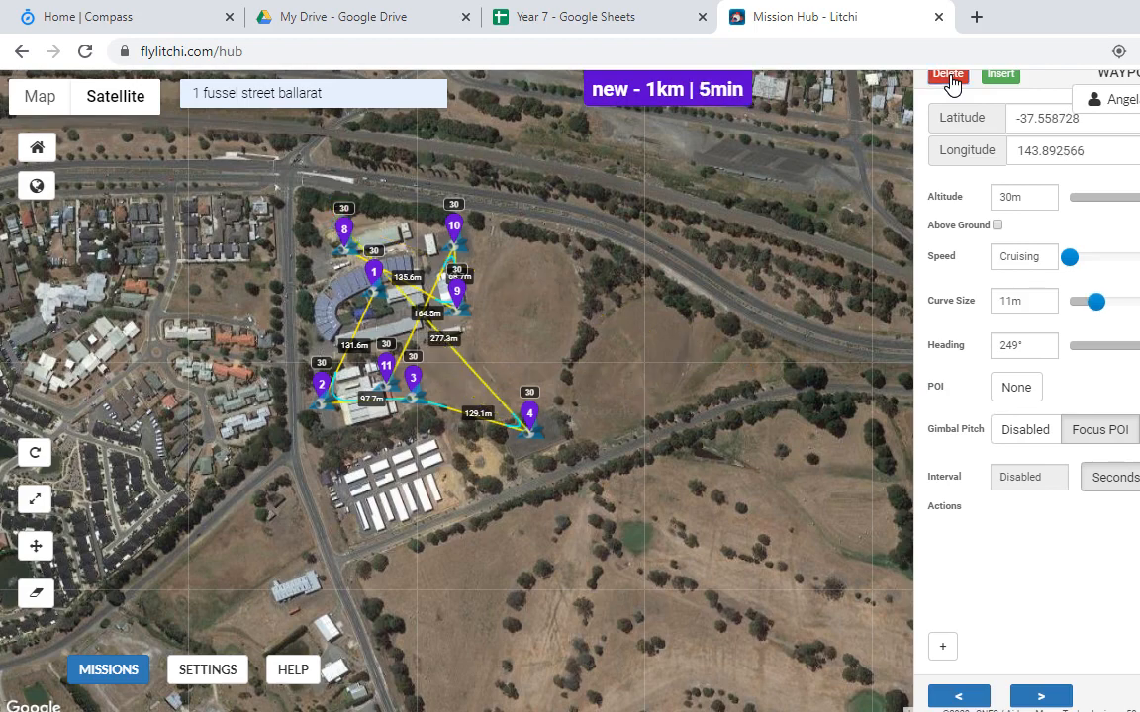
click(948, 75)
click(947, 75)
click(948, 75)
click(947, 75)
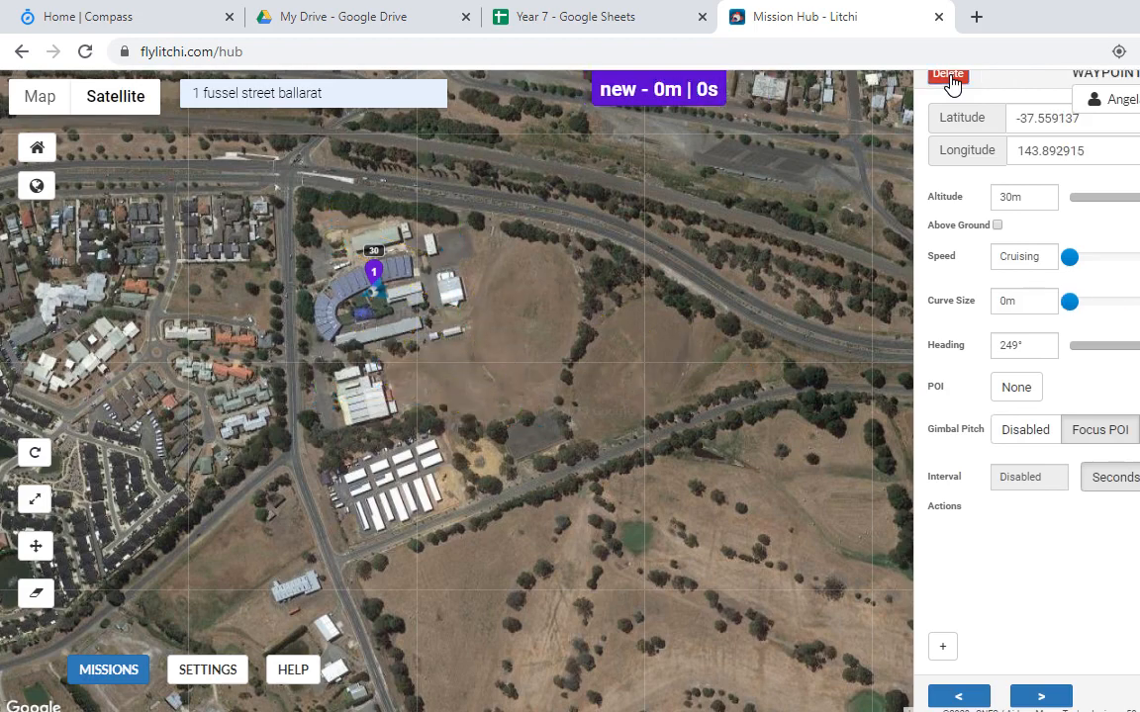
click(948, 75)
Step: Add waypoint 1 in the school courtyard at 40 m altitude and open mission settings
scroll(425, 354, up, 5)
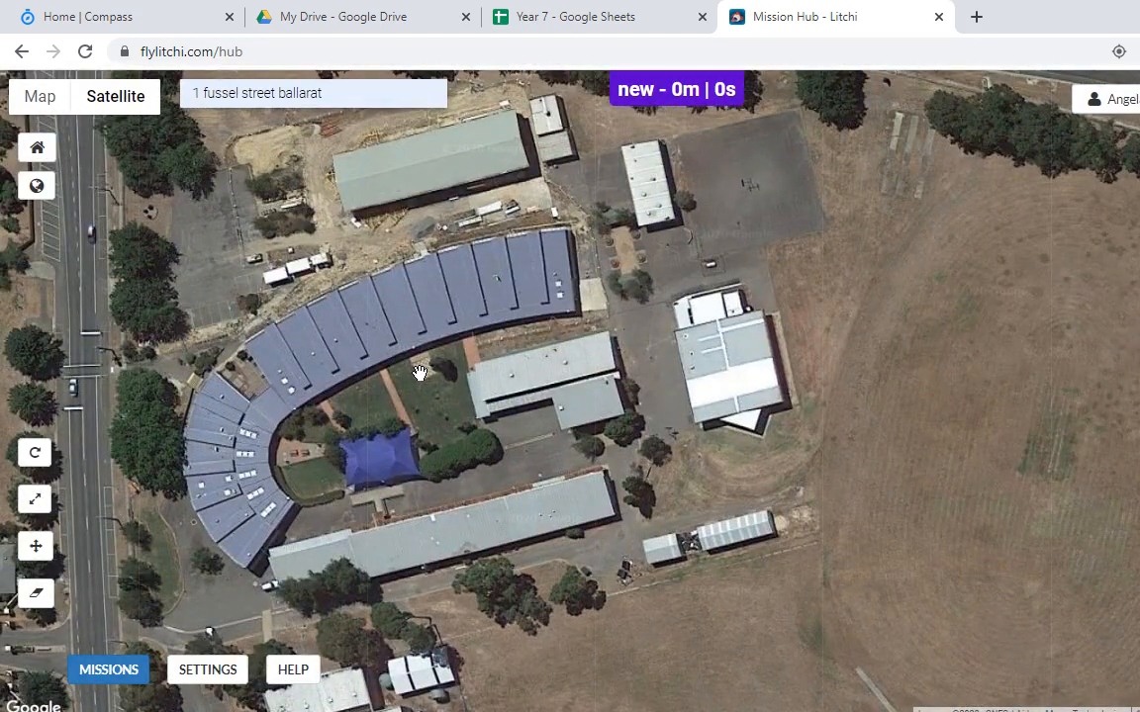
click(419, 373)
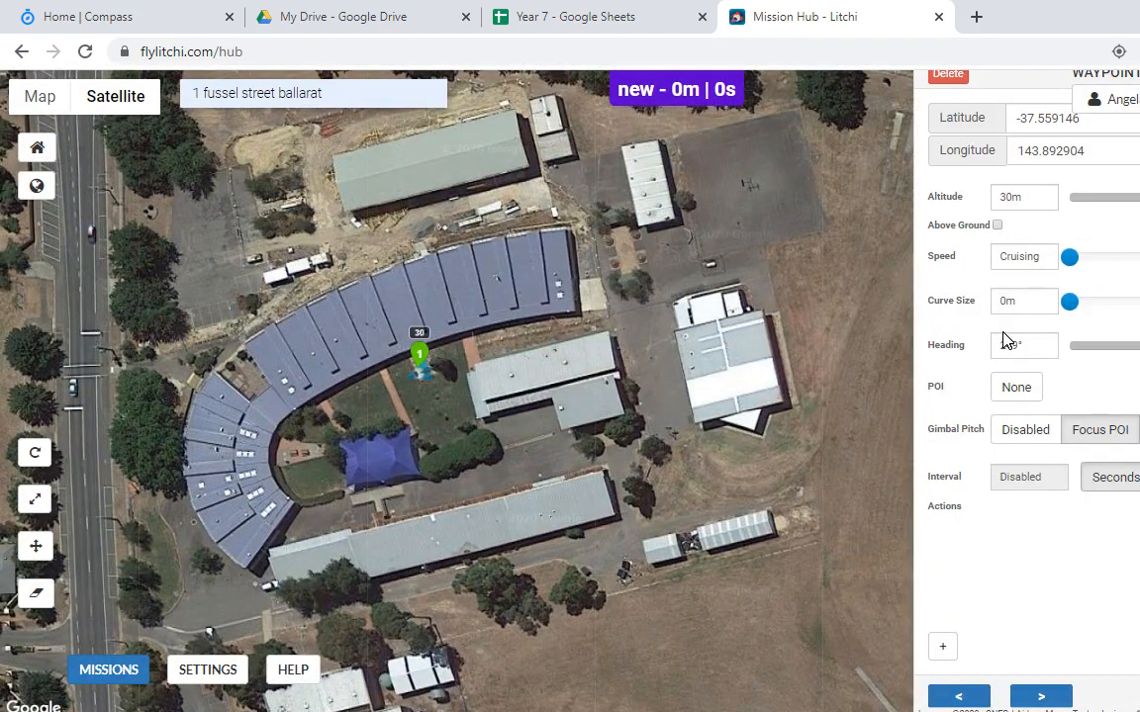
click(1007, 196)
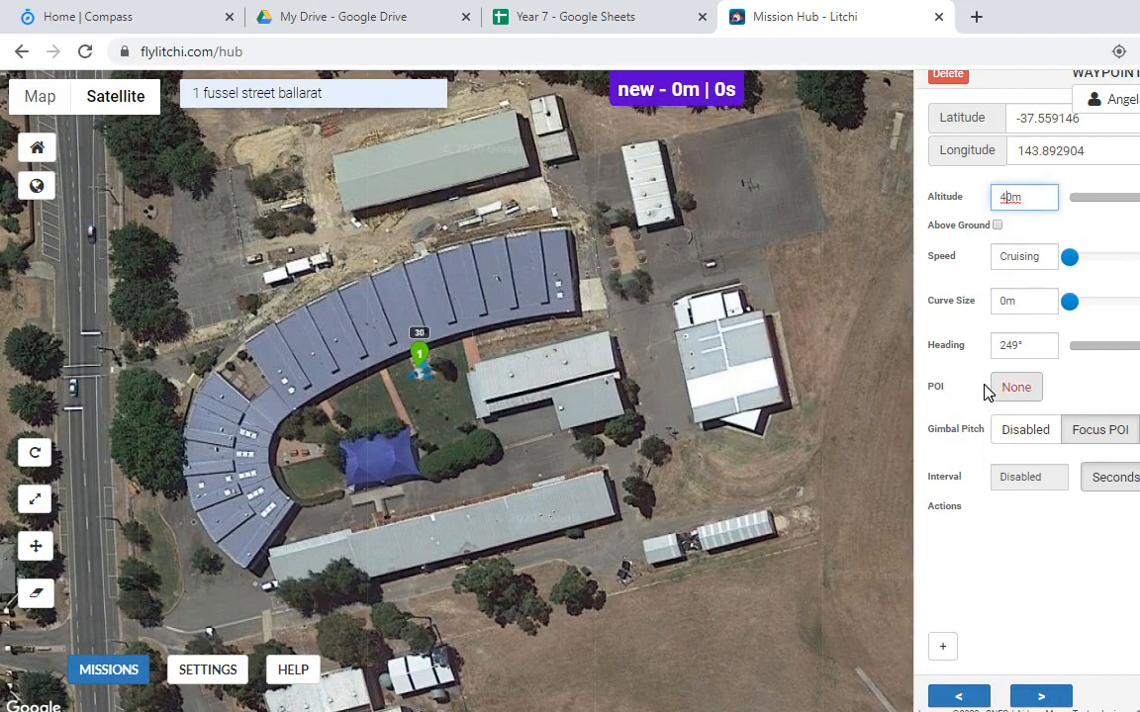
click(208, 670)
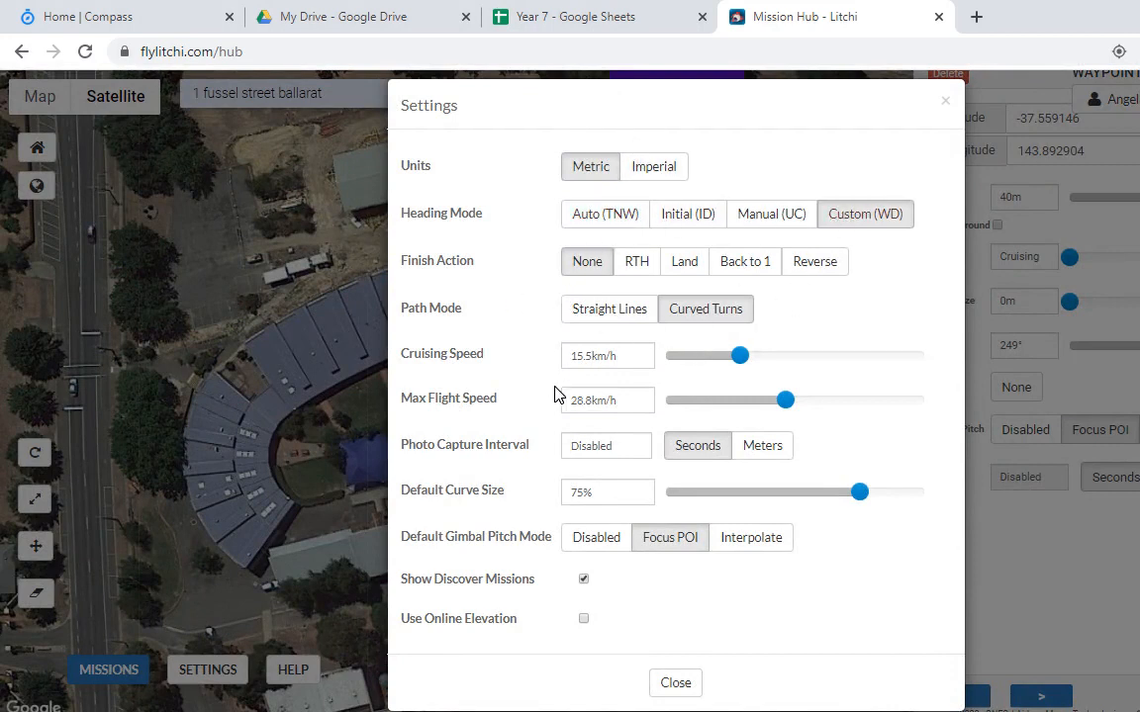
Step: Try Disabled and Interpolate gimbal pitch modes, leave it on Focus POI, and close settings
click(603, 542)
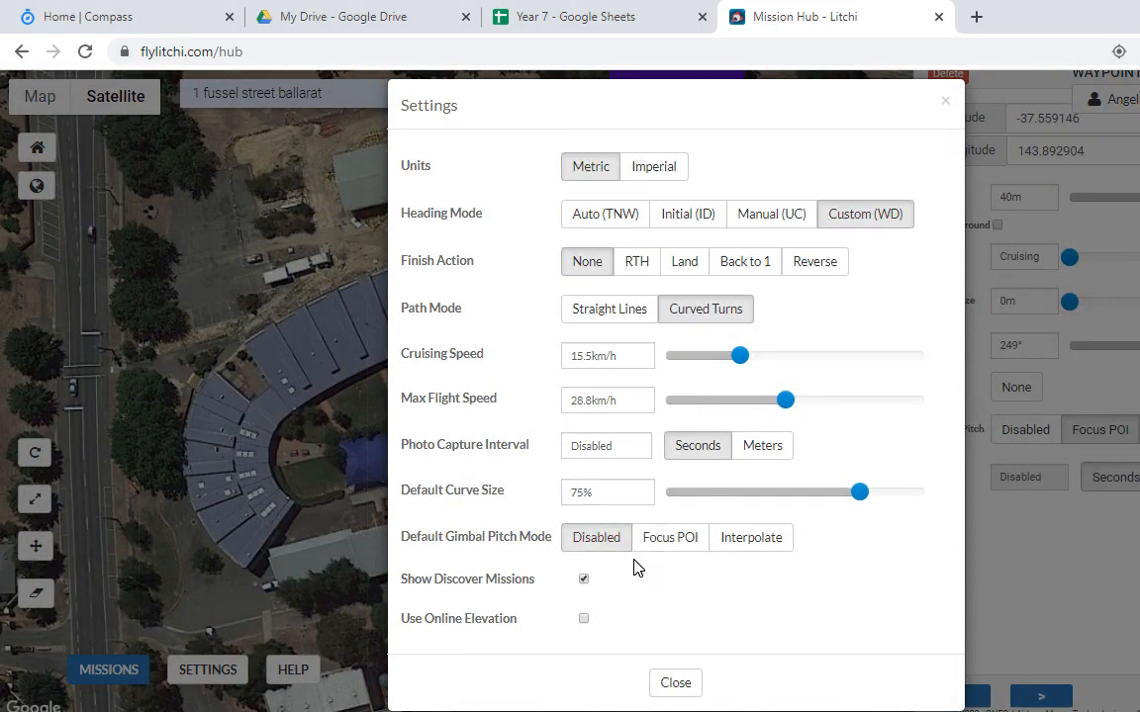
click(754, 544)
click(688, 546)
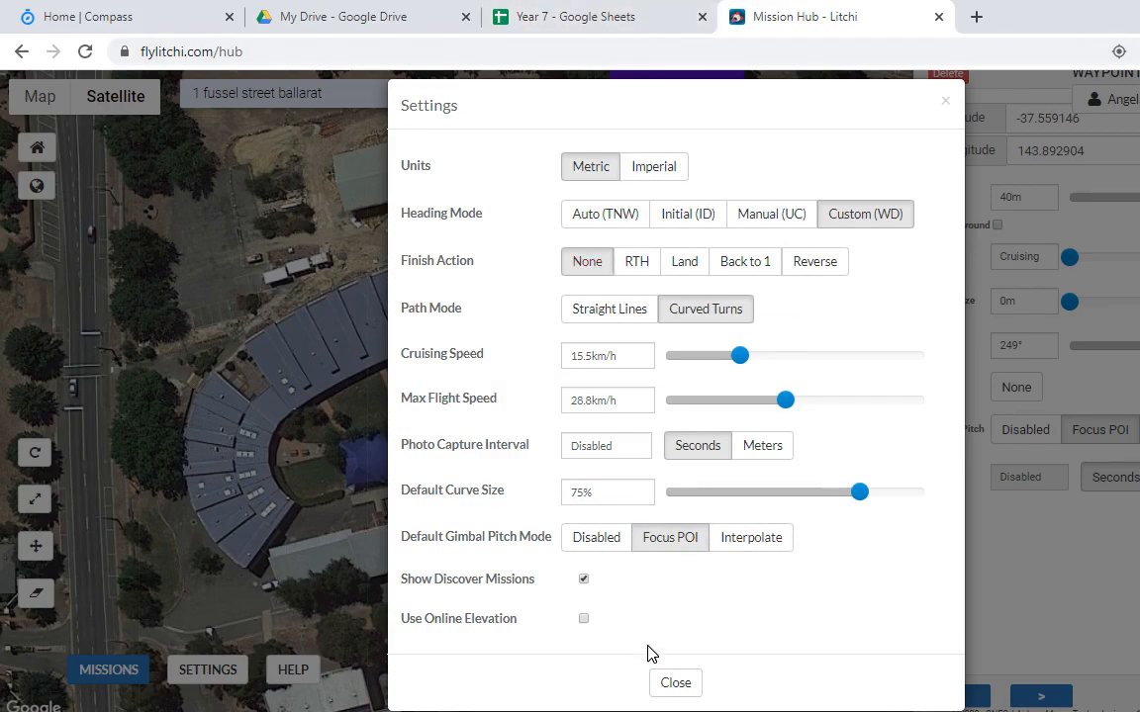
click(676, 683)
Step: Reopen mission settings to look at the max flight speed, then close them
click(111, 673)
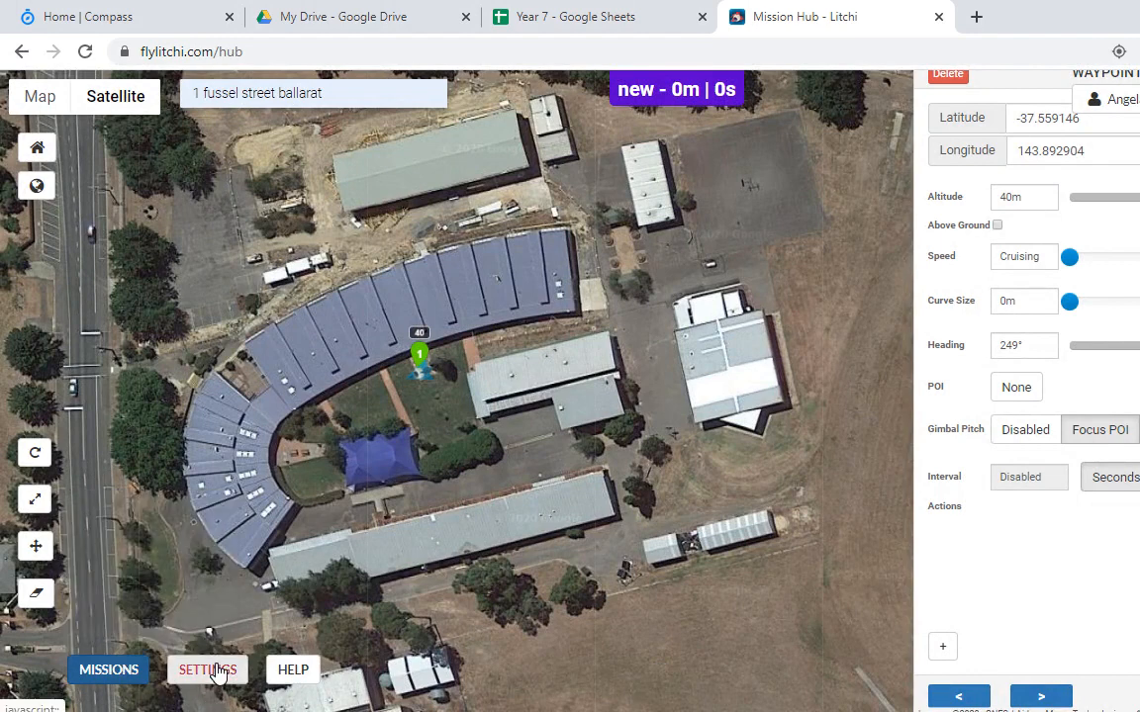
click(215, 672)
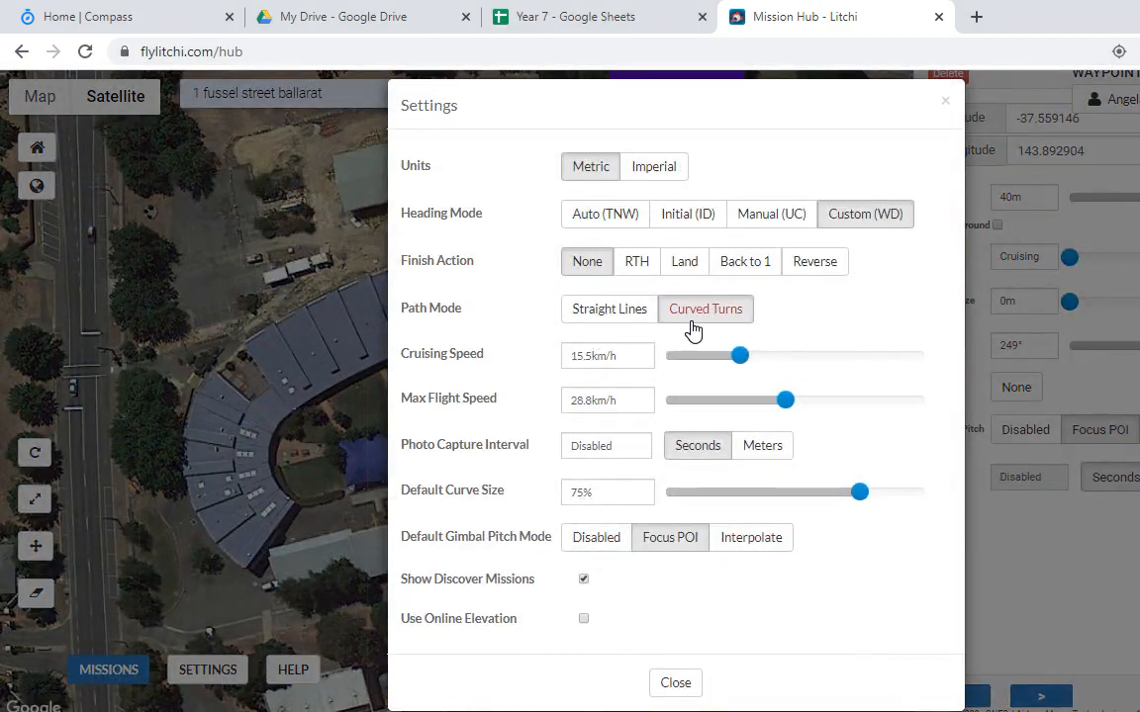
drag(401, 398, 477, 400)
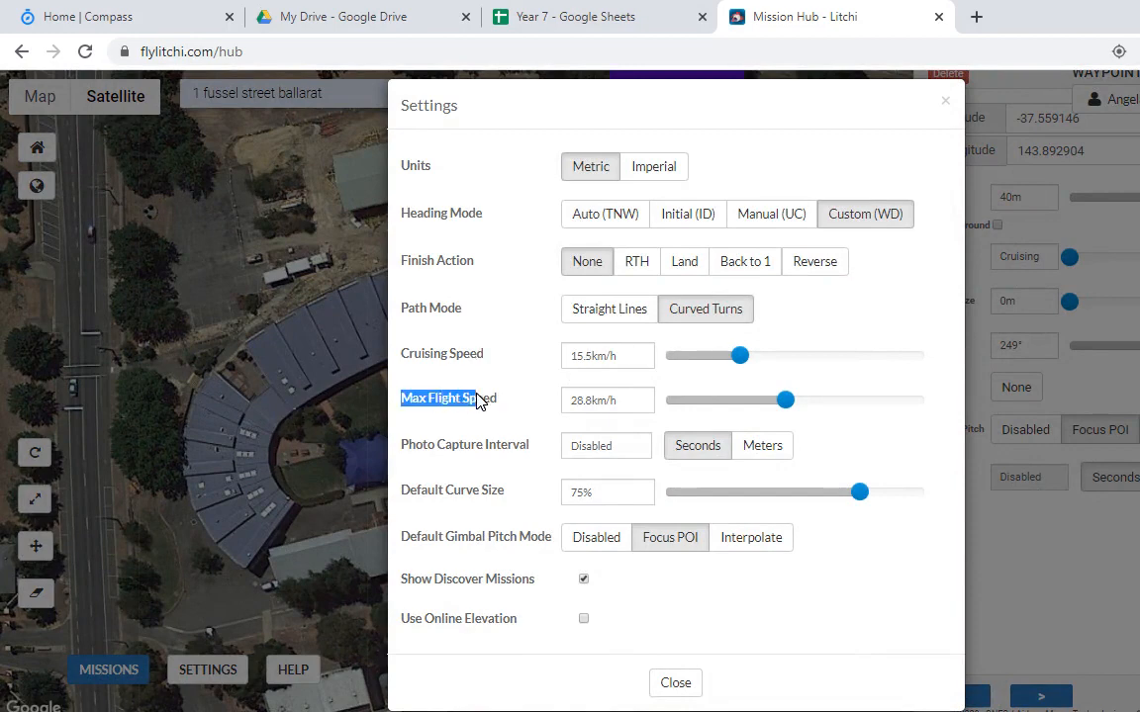
click(469, 426)
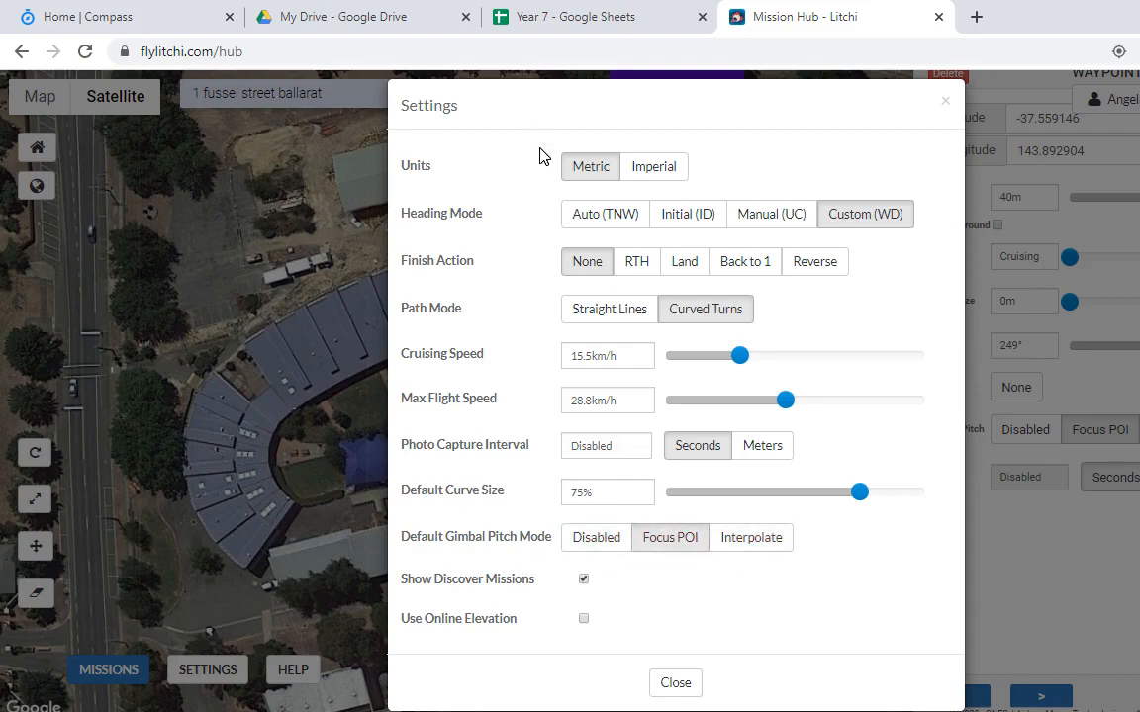
click(673, 682)
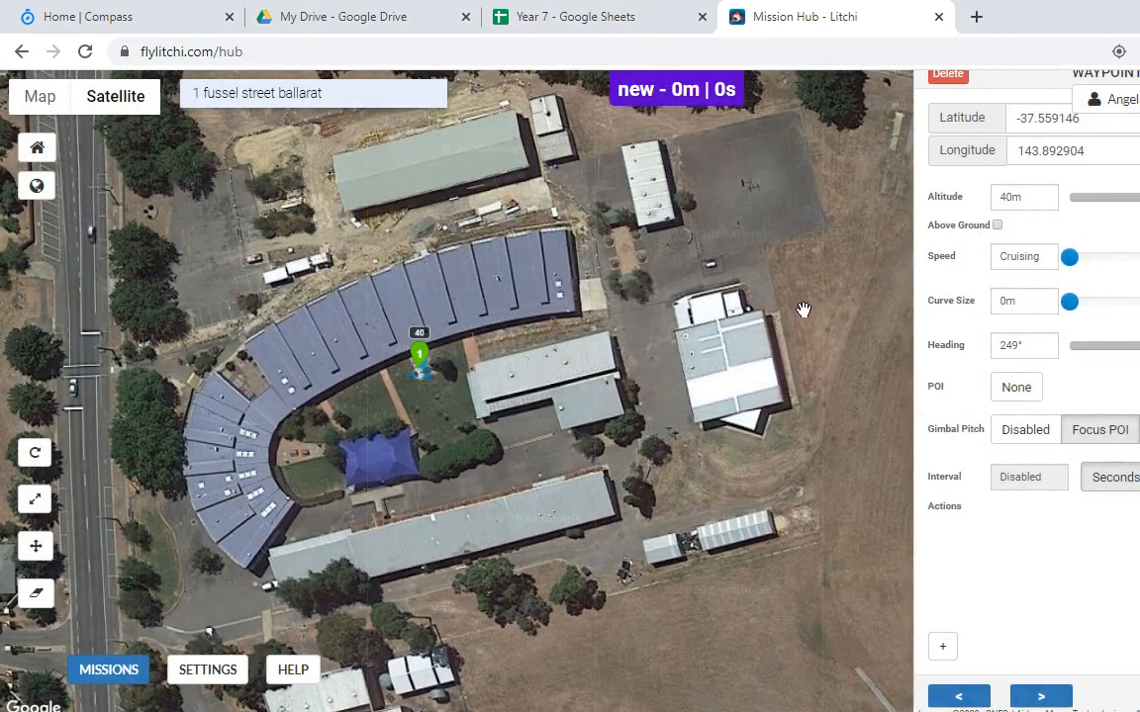
Step: Add waypoint 2 on the field south of the buildings; add and remove a waypoint 3
mouse_move(399, 304)
mouse_down()
mouse_move(500, 166)
mouse_move(479, 232)
mouse_up()
click(717, 578)
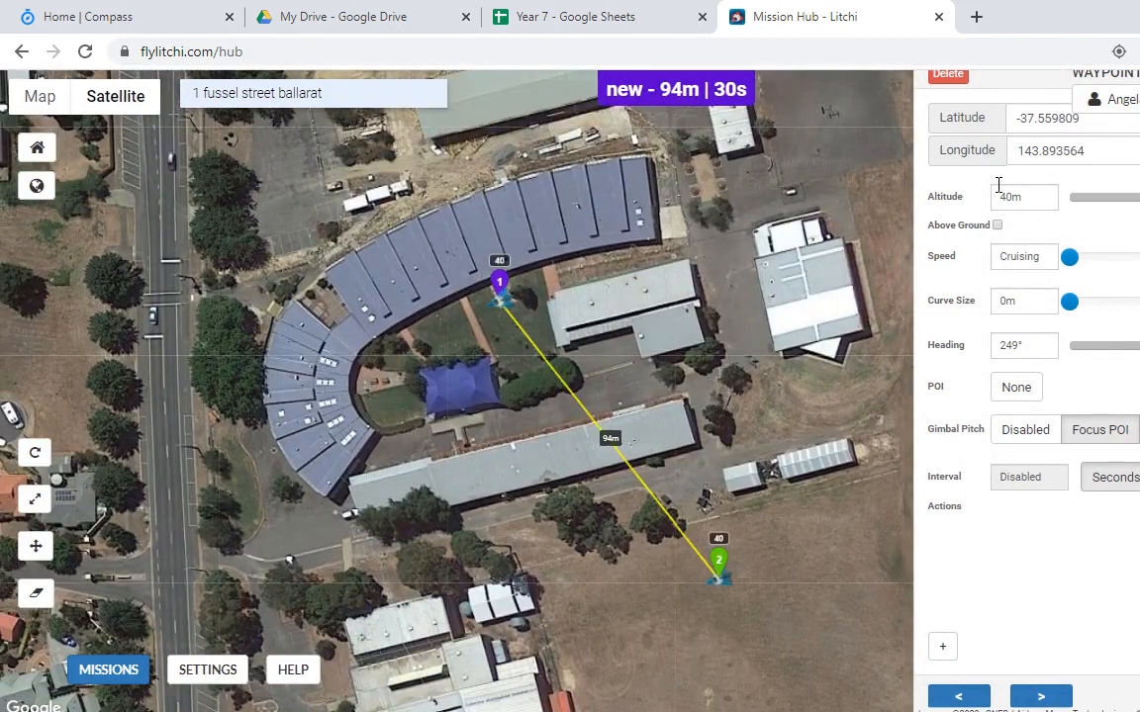
click(843, 197)
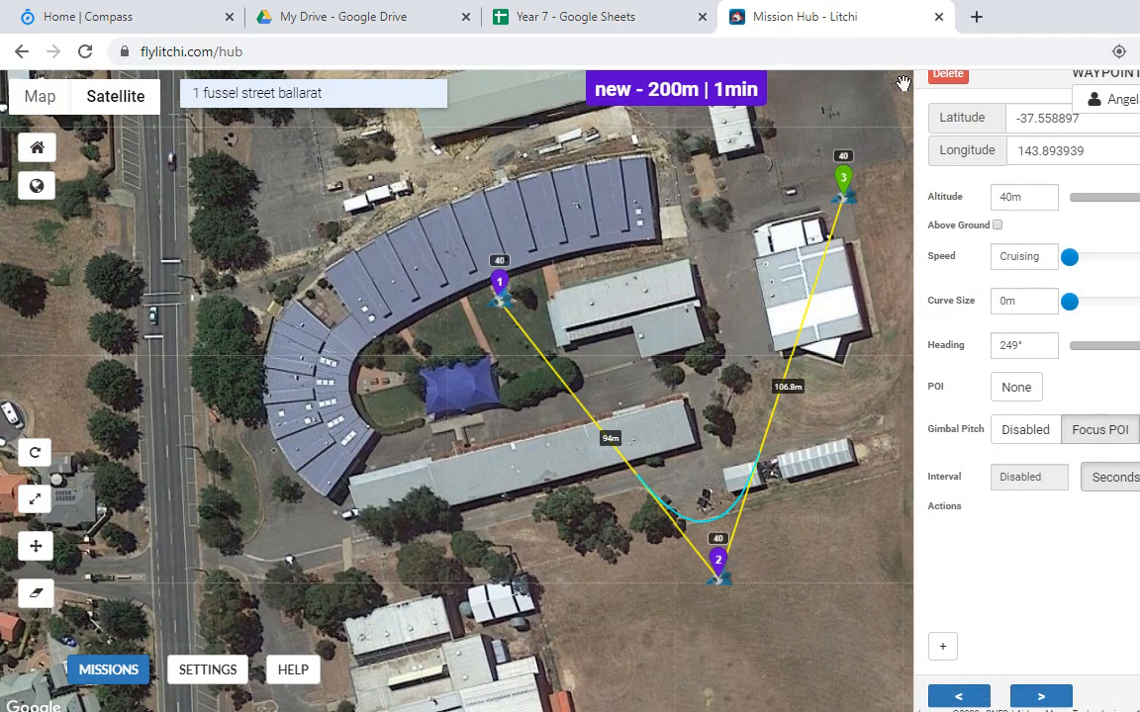
click(949, 76)
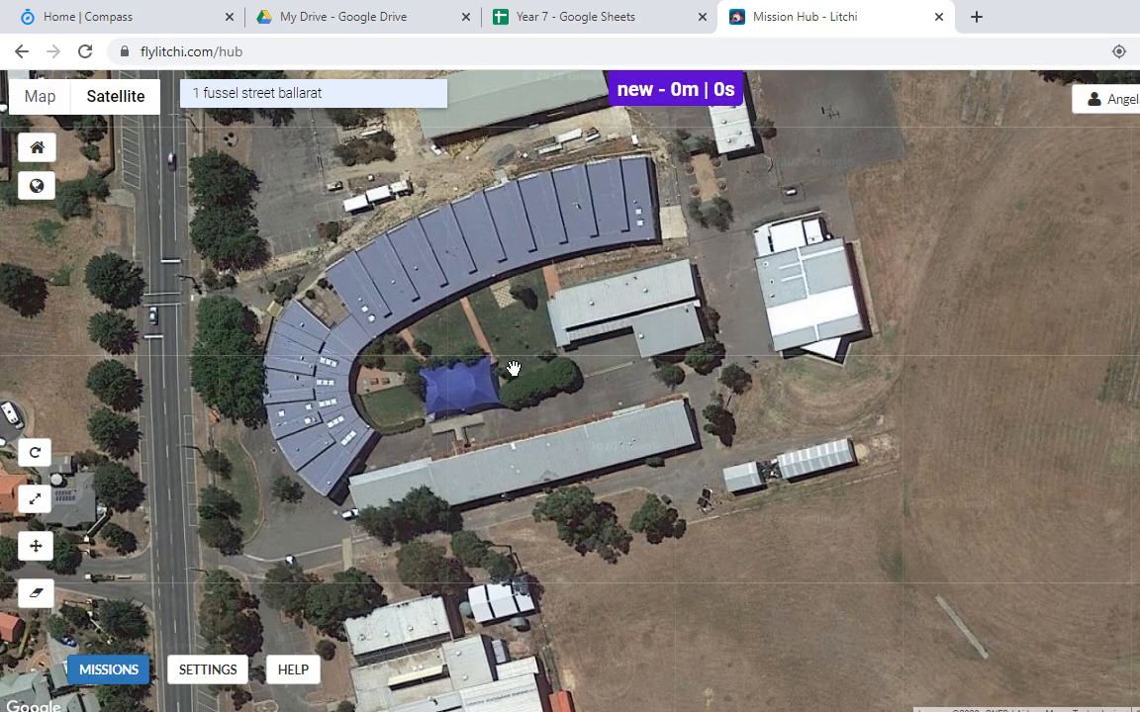
Step: Pan and zoom the satellite map over the school grounds
drag(613, 285, 713, 228)
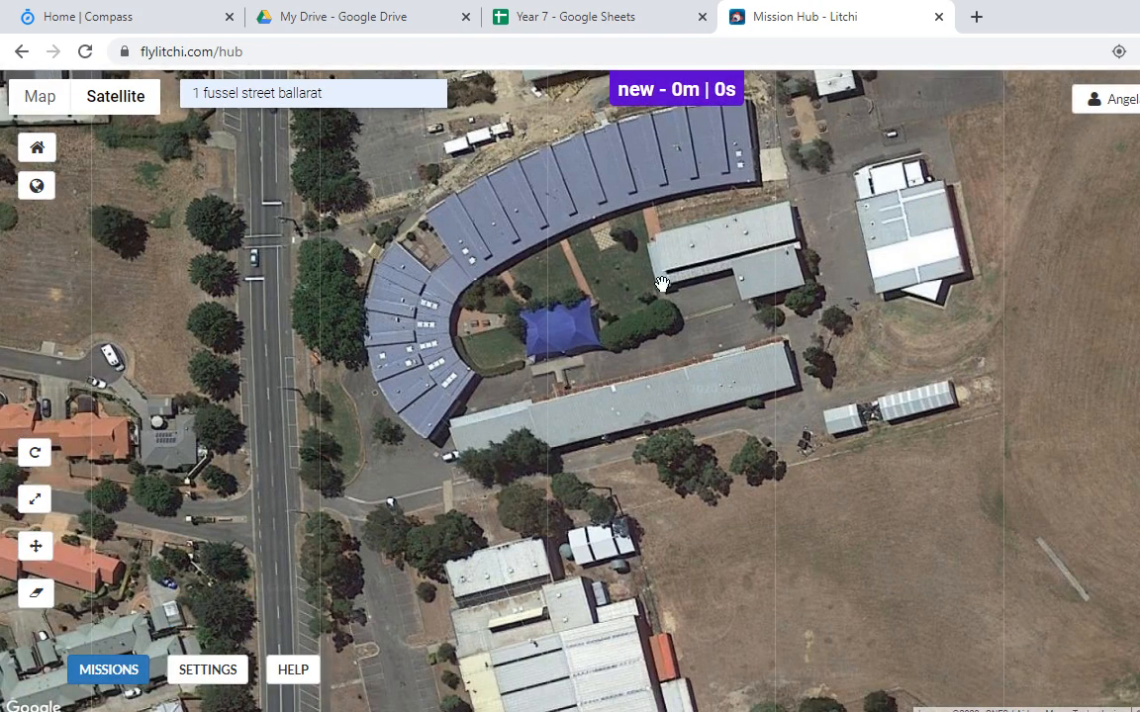
drag(596, 256, 599, 114)
drag(692, 337, 712, 429)
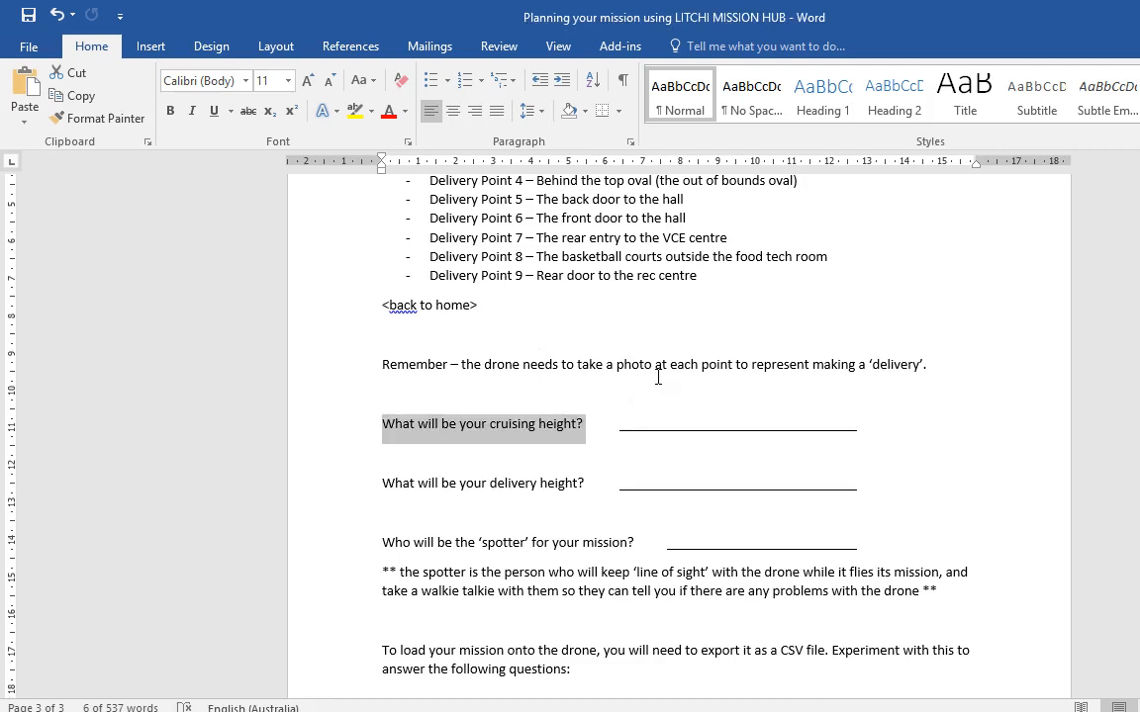
scroll(658, 377, down, 3)
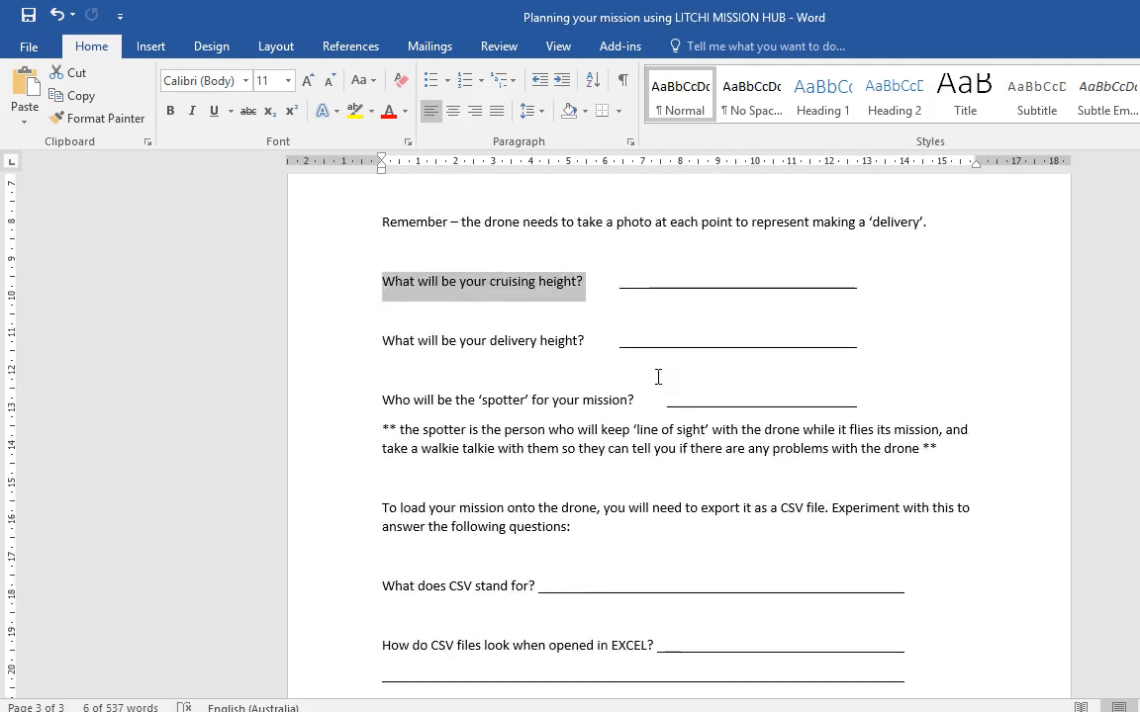
Step: Enter 40 as the cruising height in the Word worksheet
key(Up)
click(752, 280)
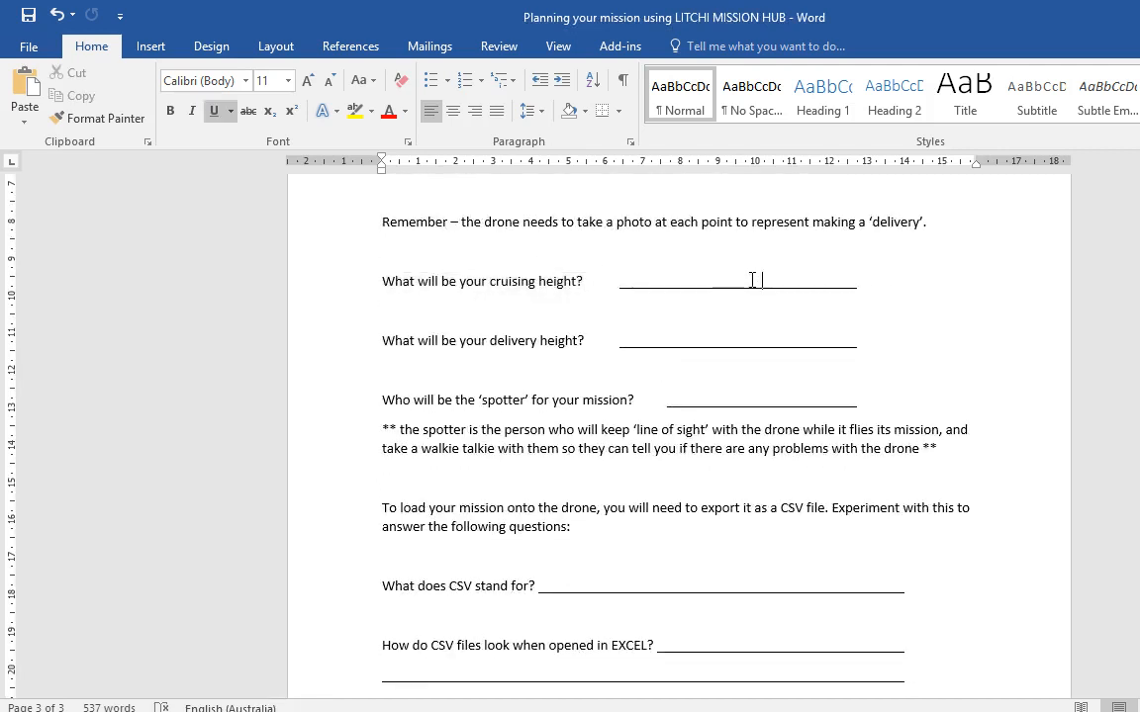
text(40)
Step: Review the spotter question and its explanation, then return to the Litchi map
click(377, 398)
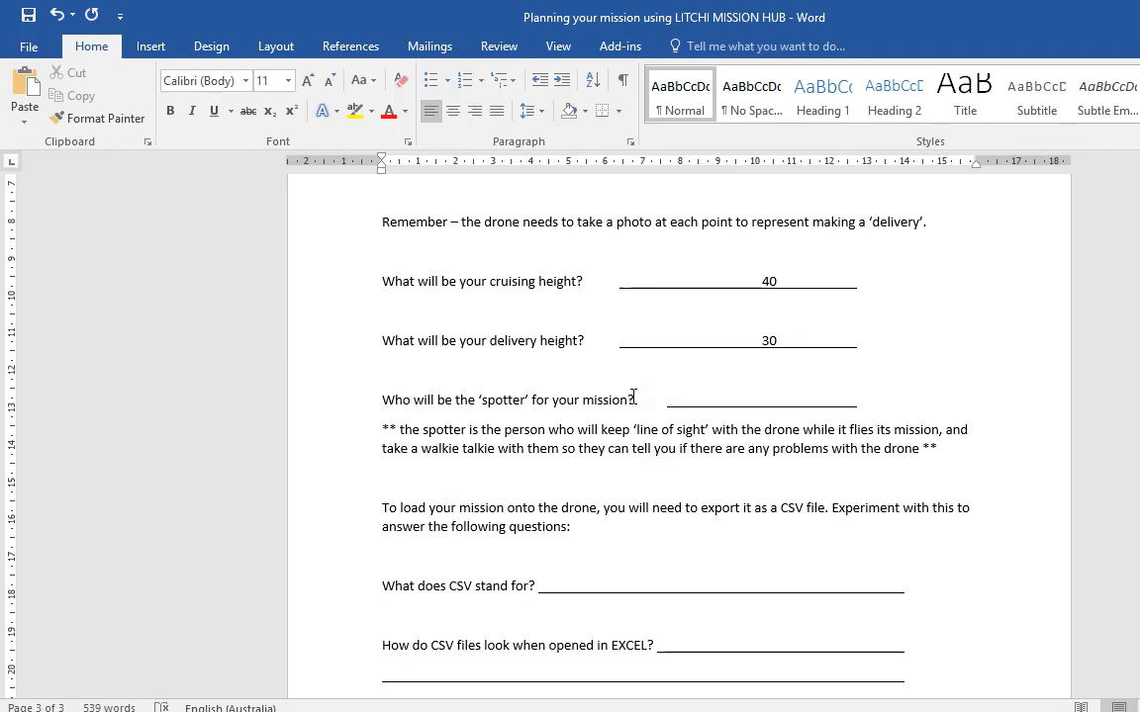
click(769, 400)
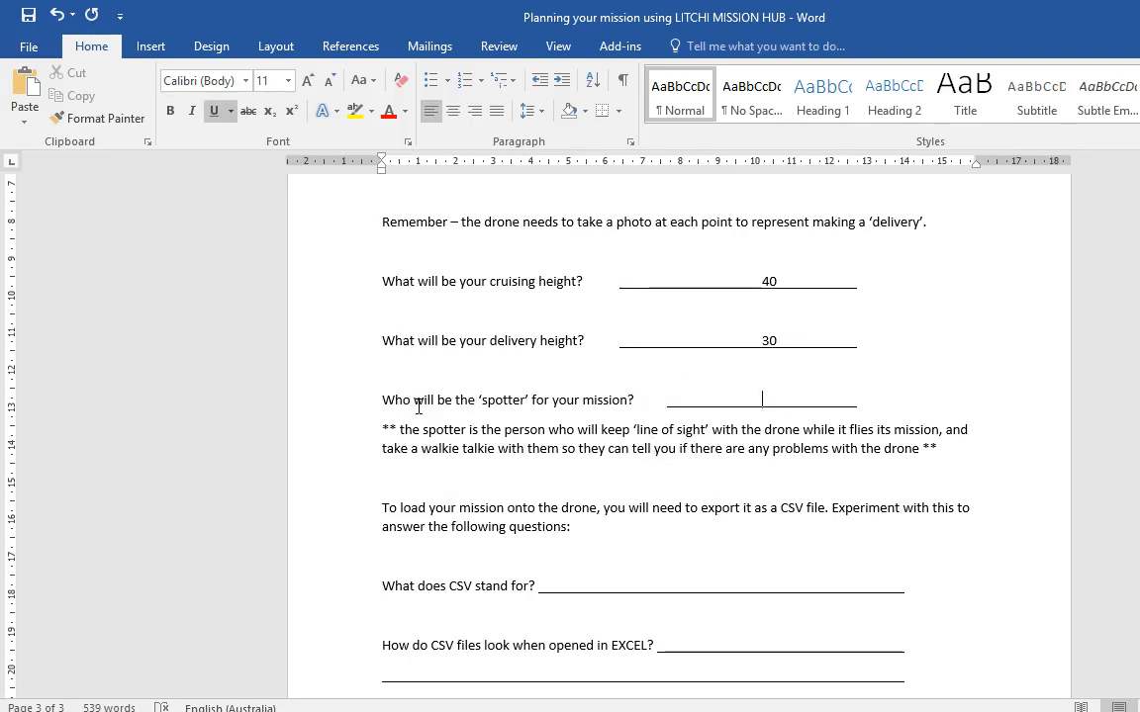
drag(382, 399, 946, 409)
click(650, 414)
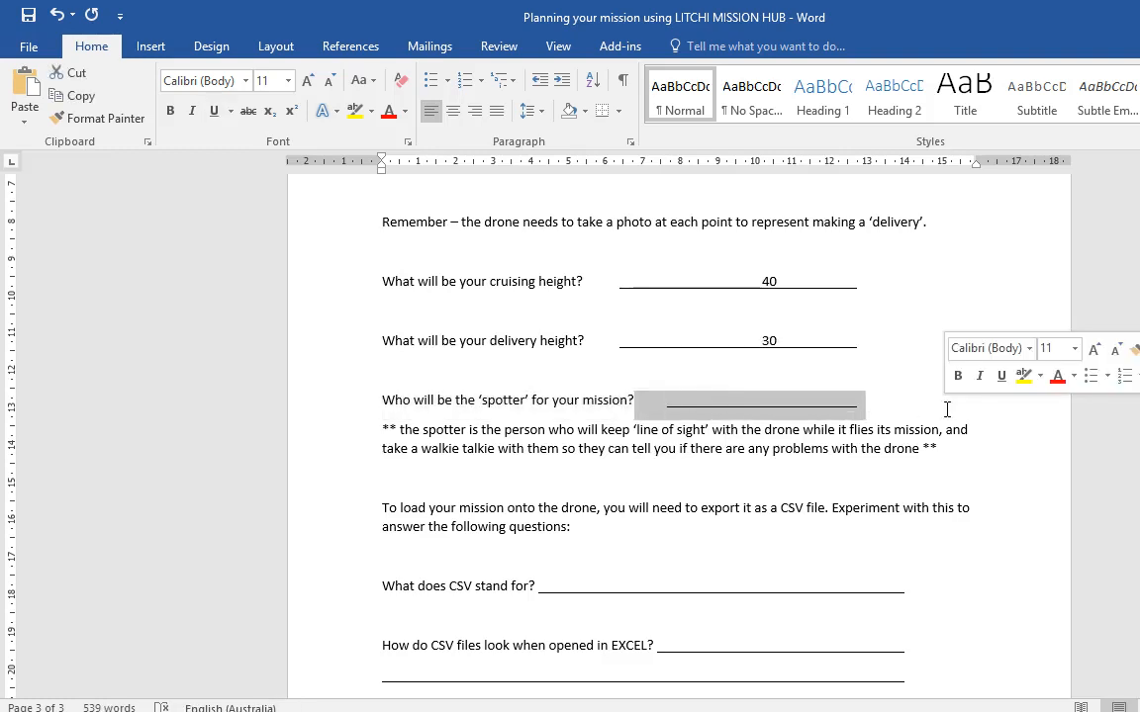
click(907, 415)
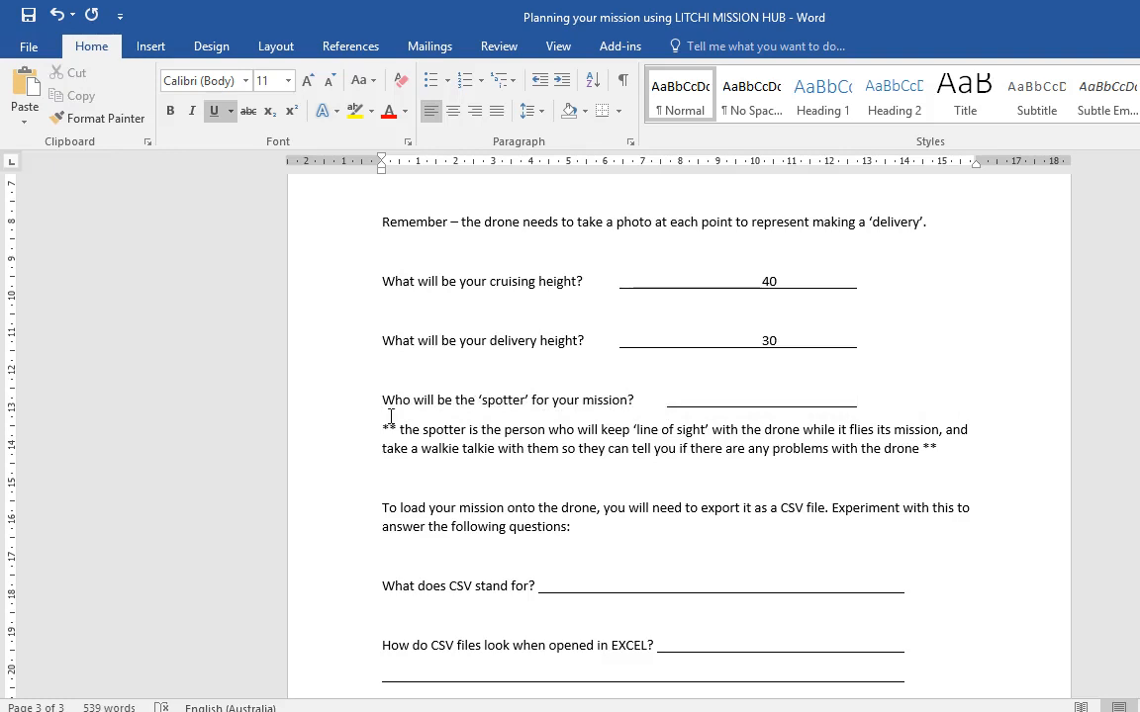
drag(382, 399, 1015, 460)
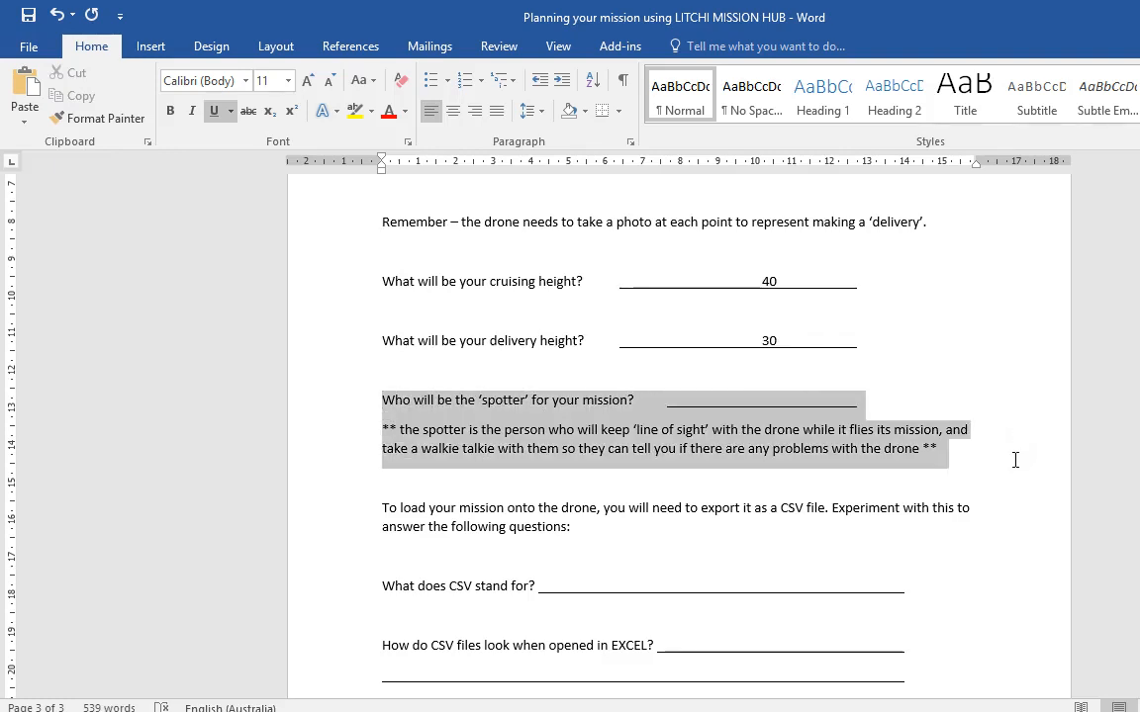
click(550, 476)
scroll(651, 460, down, 4)
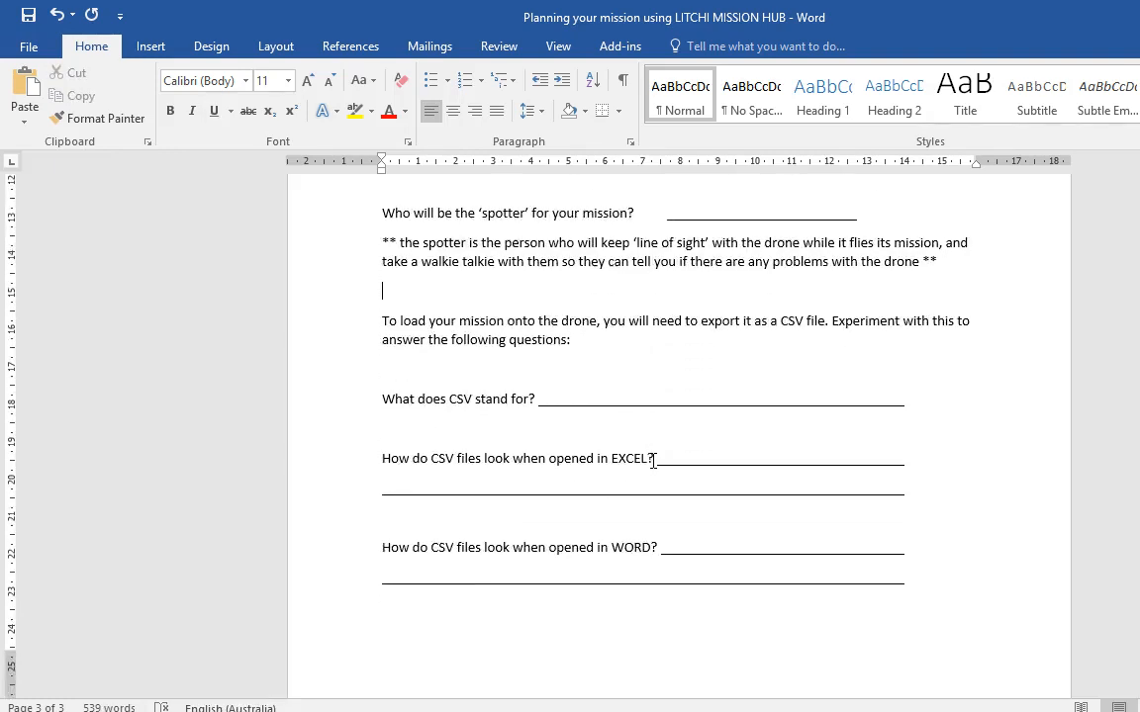
scroll(641, 437, down, 1)
key(alt+Tab)
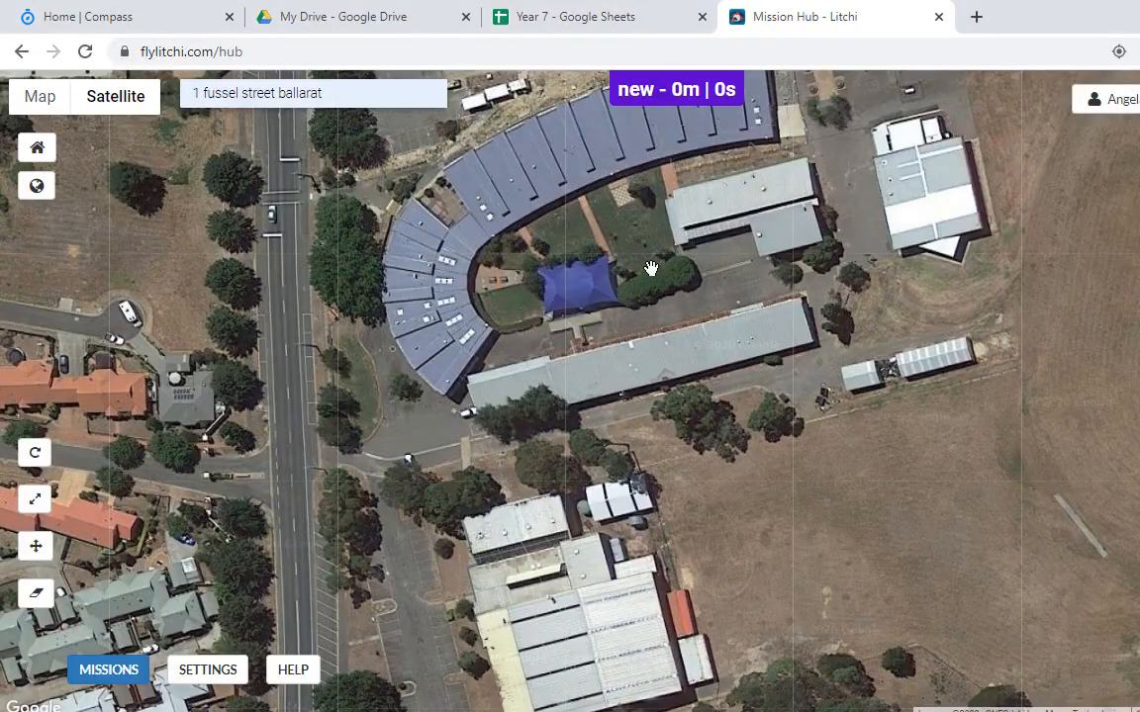
Step: Place waypoint 1 on the lawn inside the curved building and waypoint 2 in the car park
scroll(620, 253, up, 1)
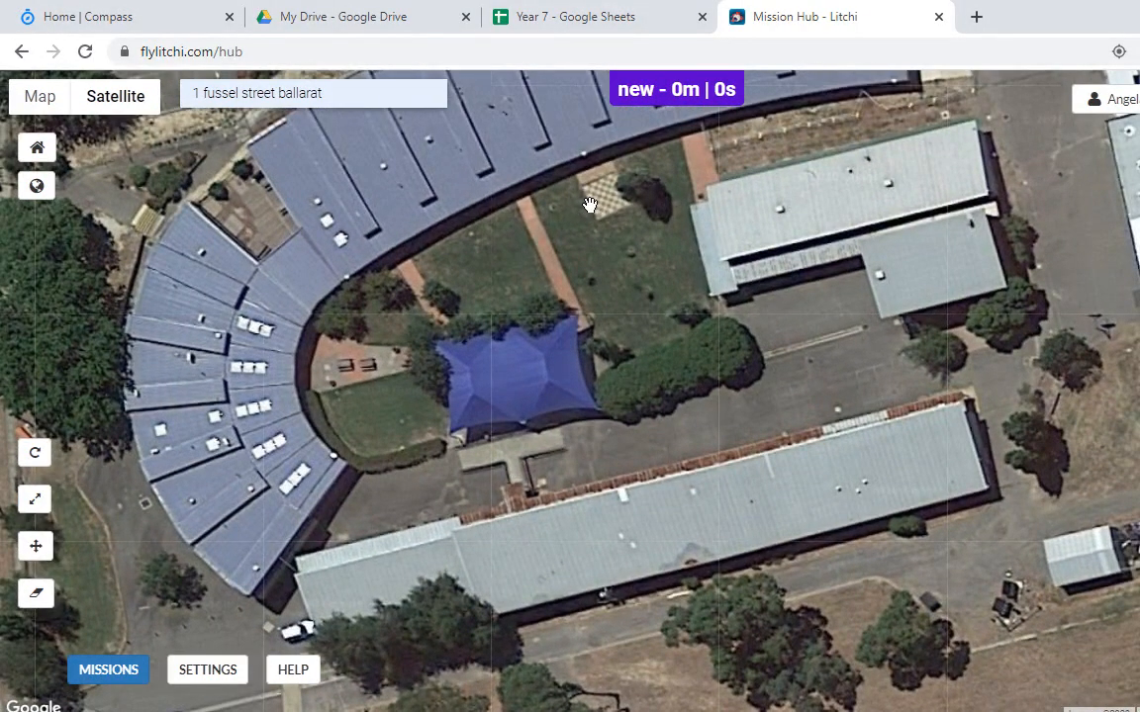
click(605, 202)
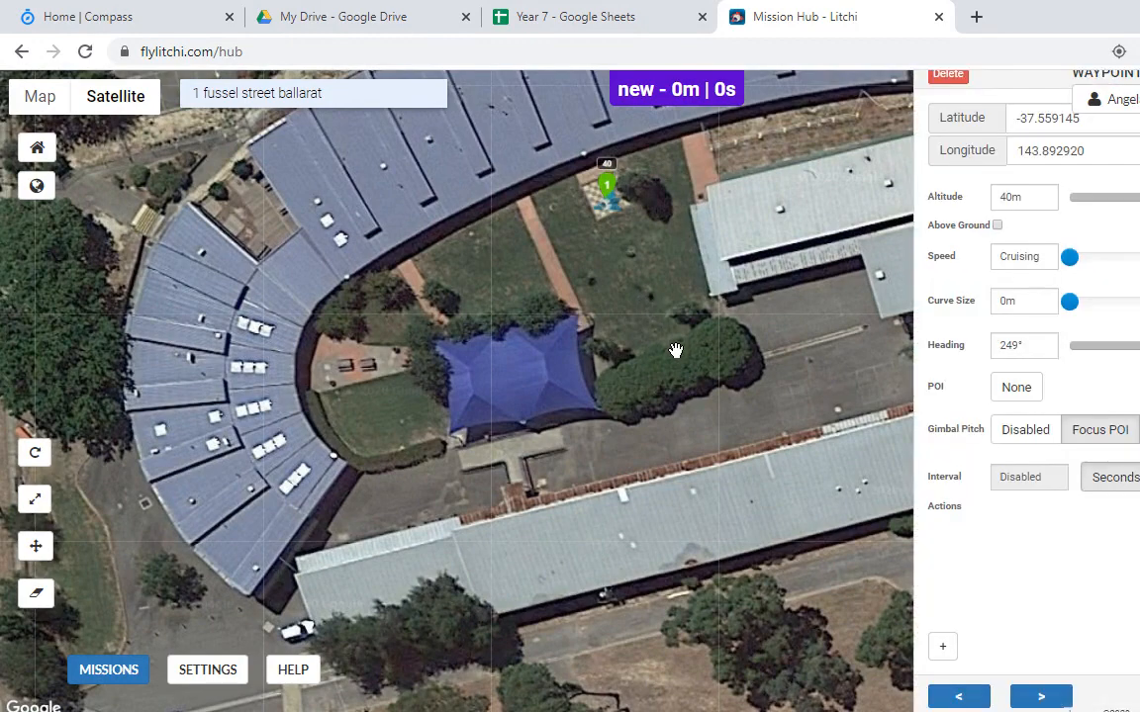
drag(566, 269, 534, 183)
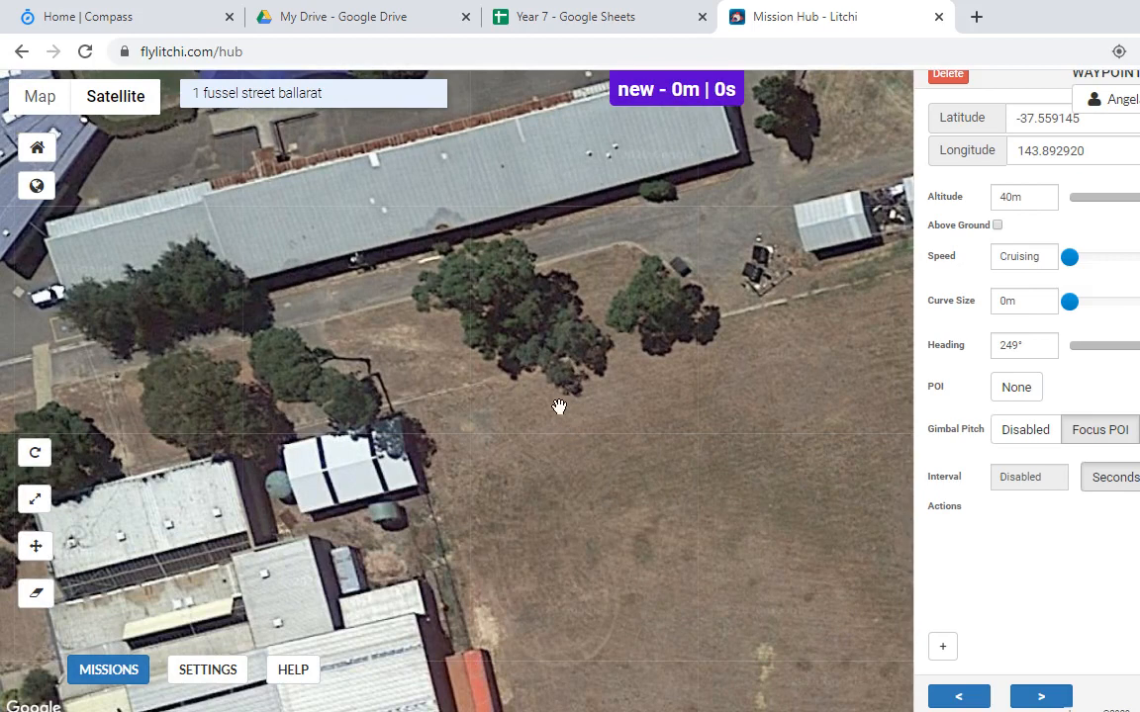
drag(559, 407, 525, 321)
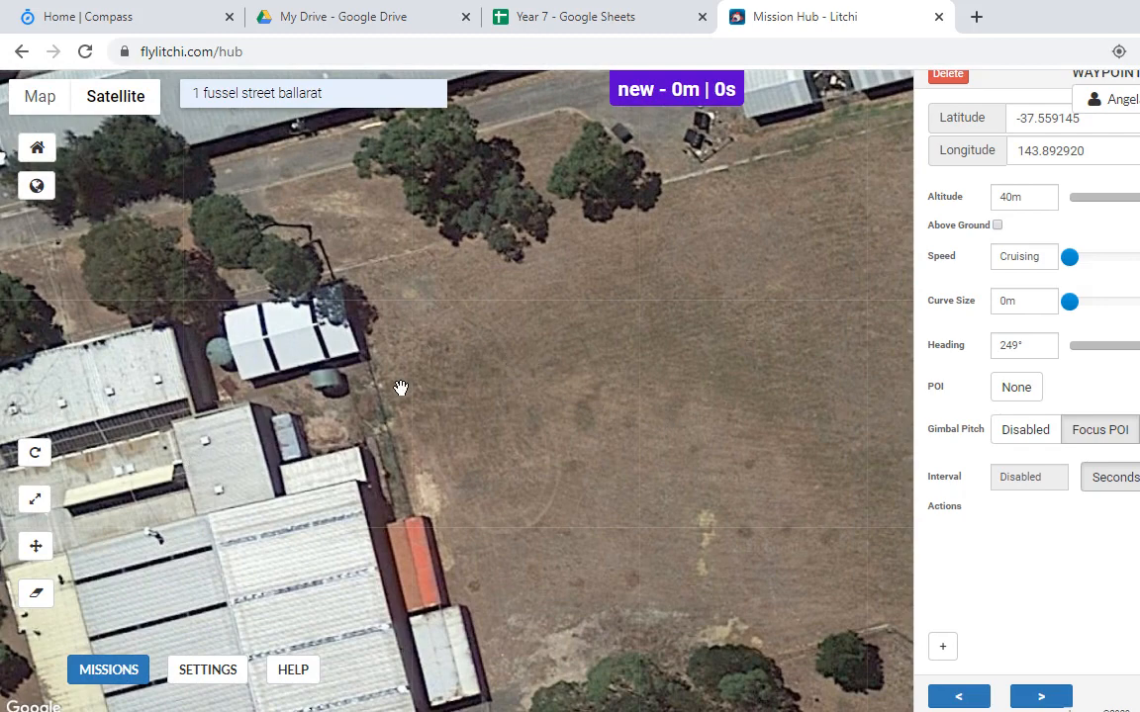
drag(401, 388, 732, 242)
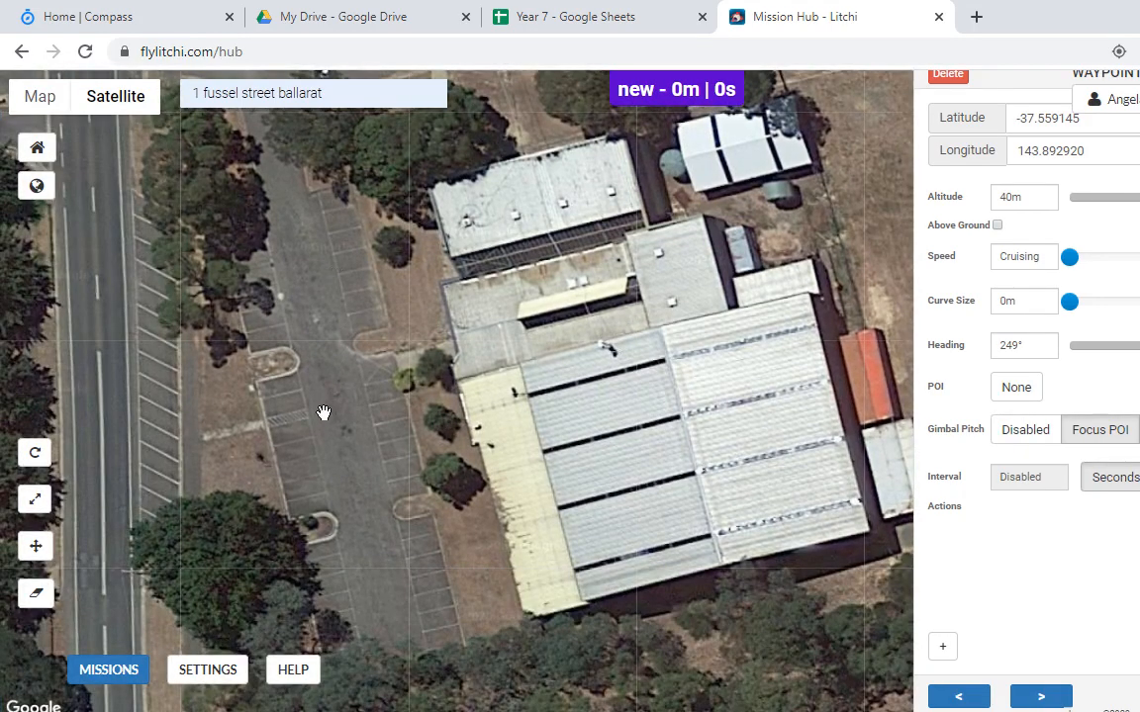
click(315, 400)
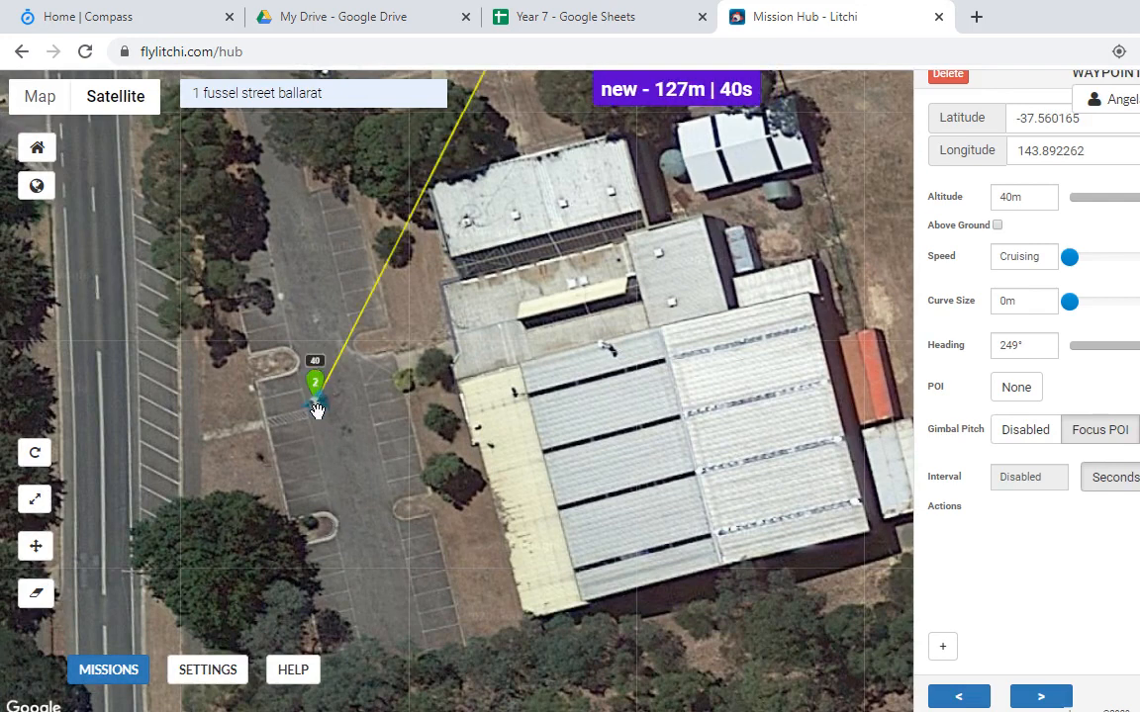
Step: Add waypoint 3 beside waypoint 2 and set its altitude to 30 m
drag(275, 439, 364, 441)
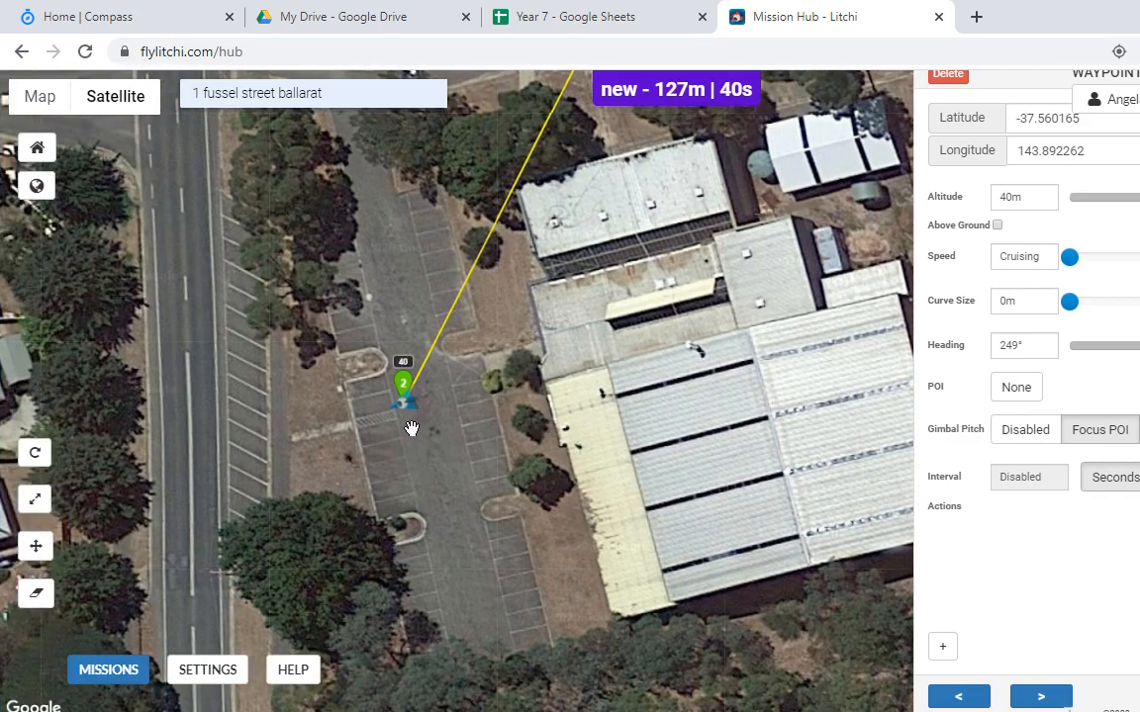
click(412, 422)
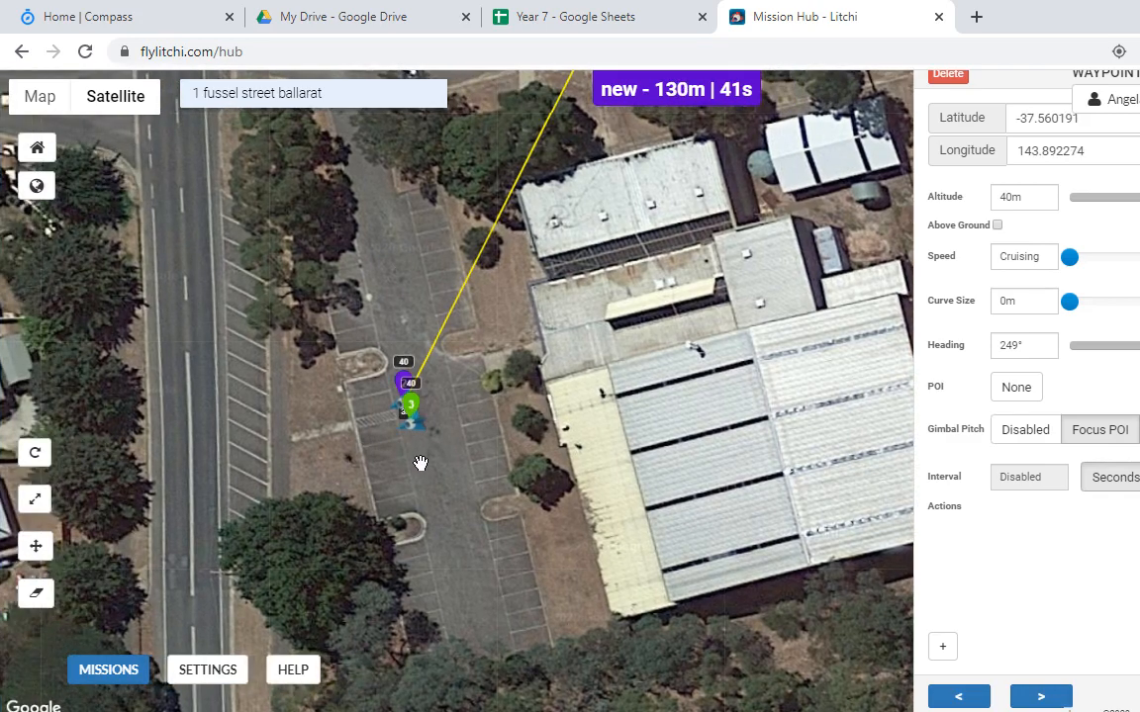
click(1008, 198)
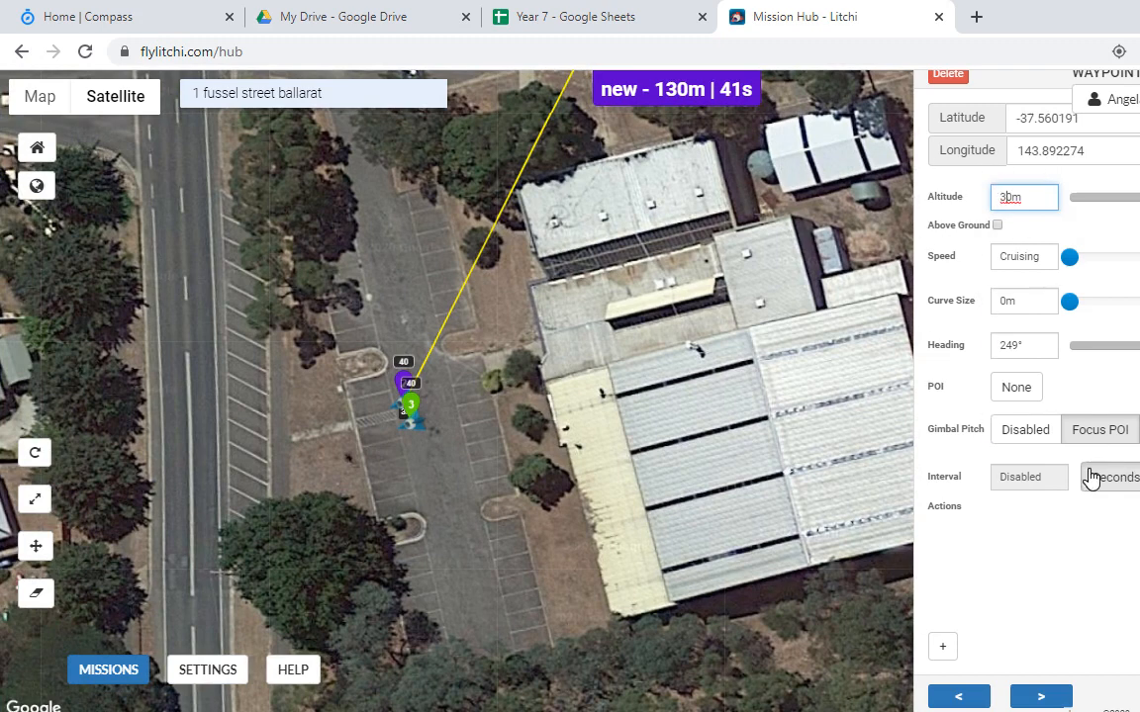
Step: Give waypoint 3 a first Stay For action lasting 10
click(945, 644)
click(1026, 534)
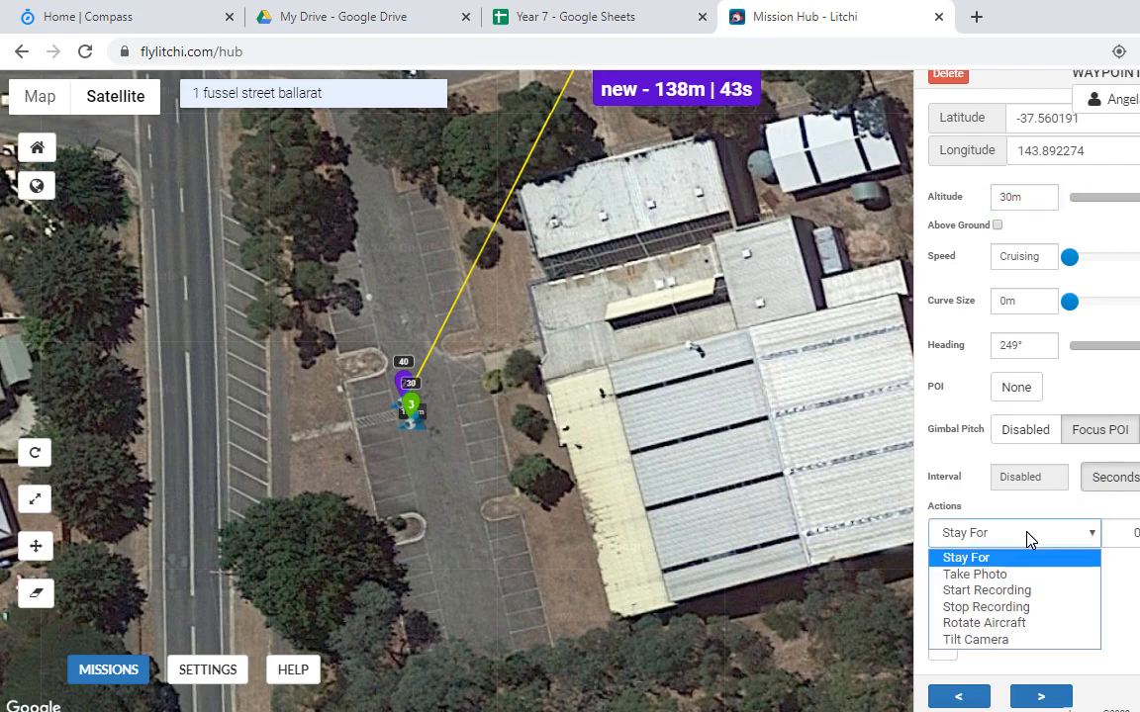
click(1025, 578)
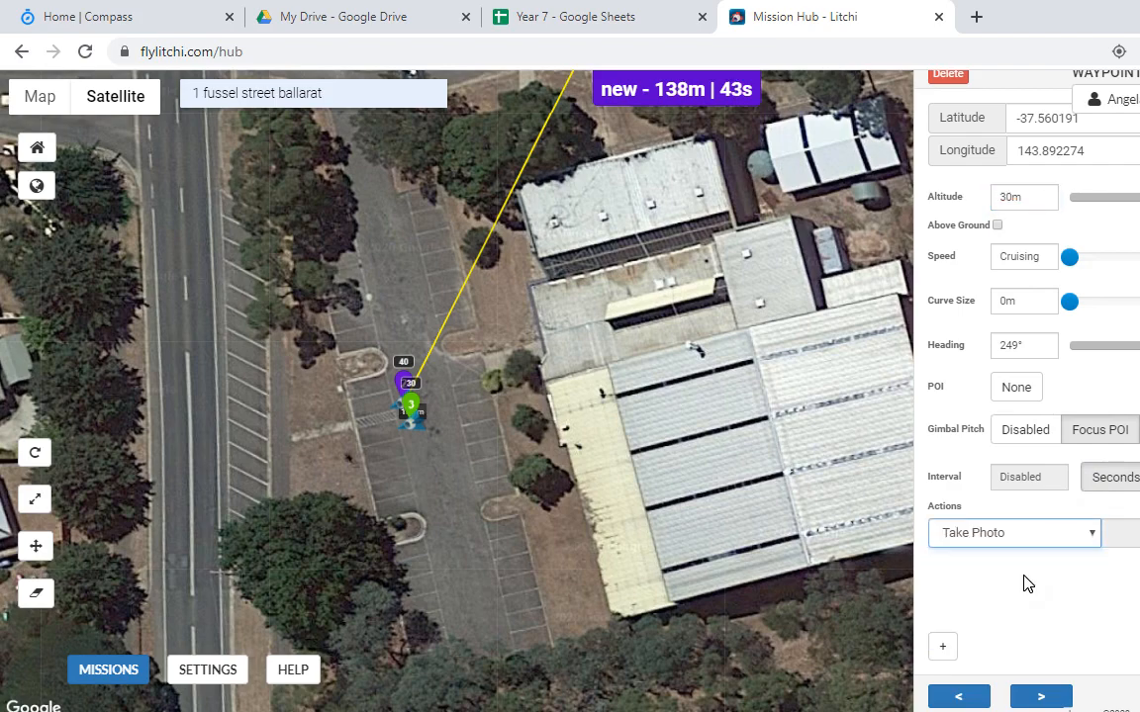
click(1082, 534)
click(1042, 559)
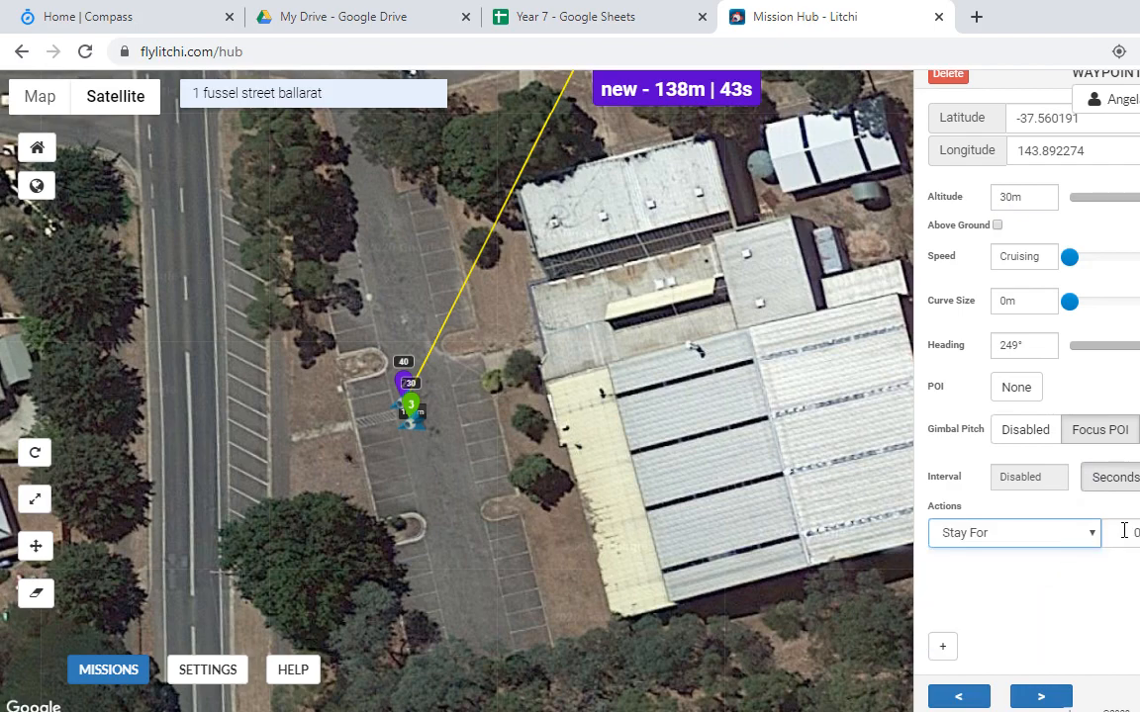
click(1122, 532)
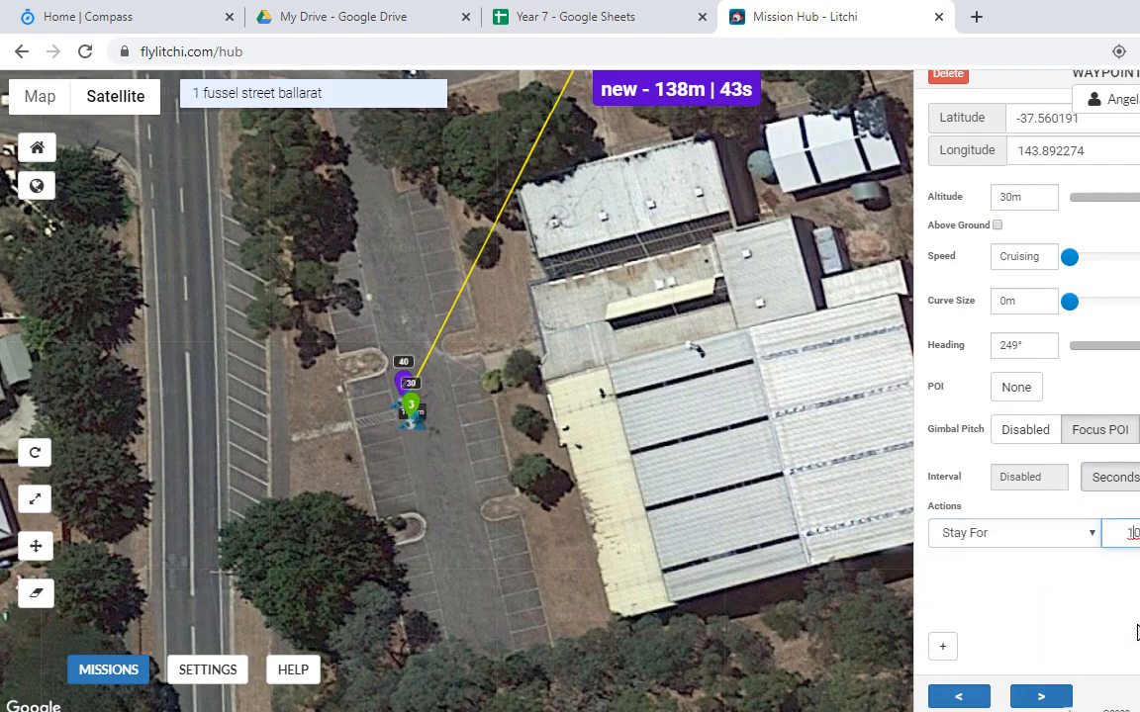
Step: Add Take Photo and Stay For 10 actions, then place waypoint 4 beside waypoint 3
click(943, 646)
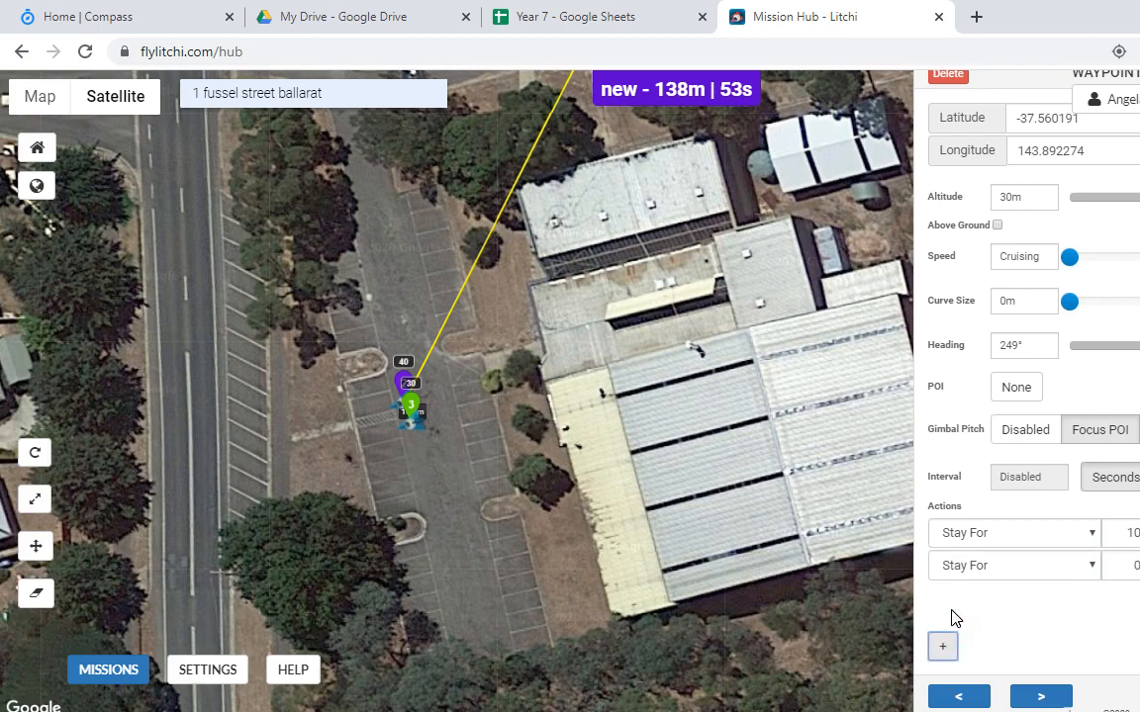
click(994, 572)
click(1009, 606)
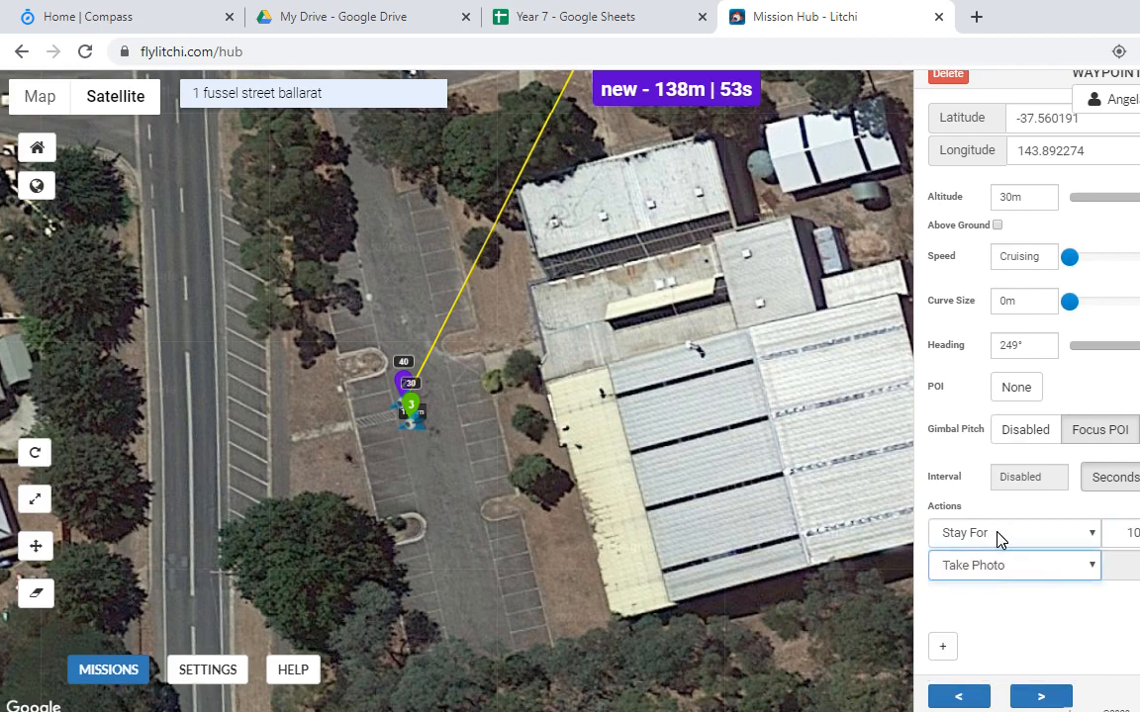
click(946, 648)
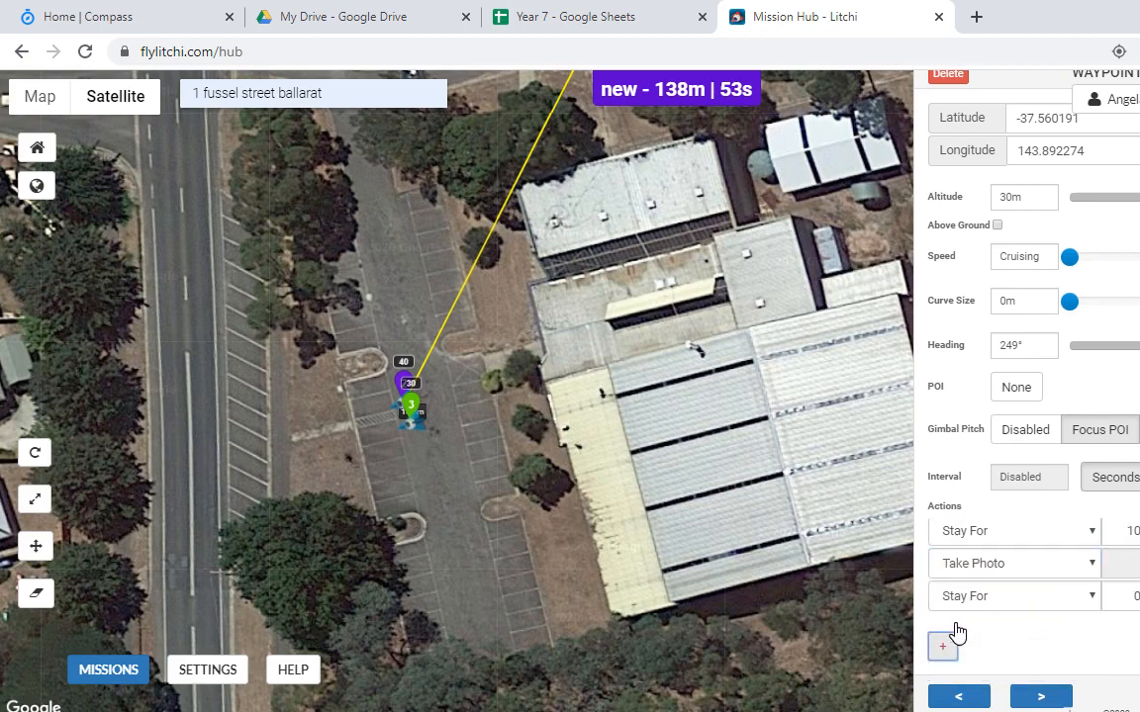
click(1117, 595)
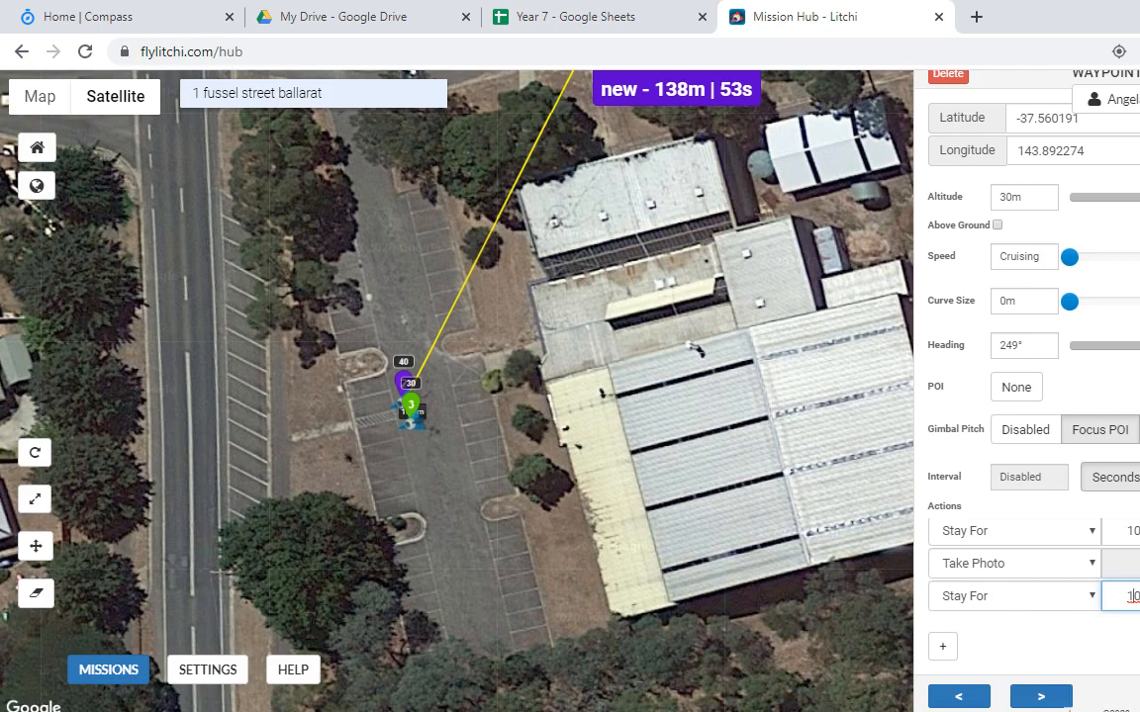
click(387, 425)
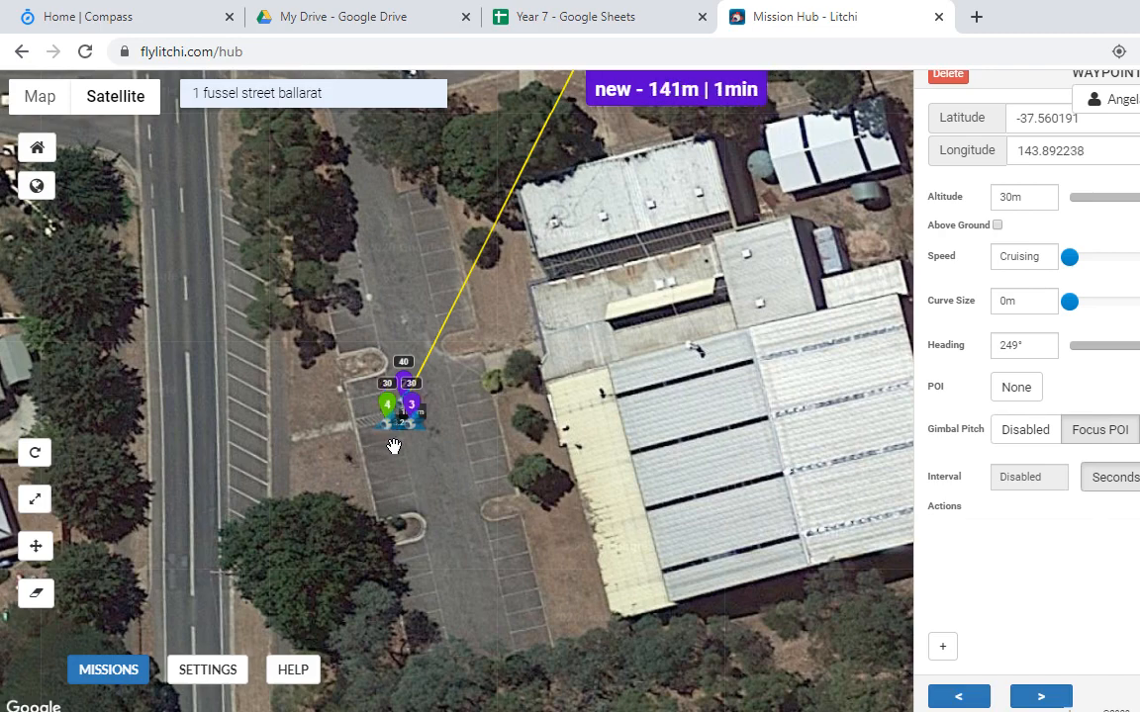
click(1002, 201)
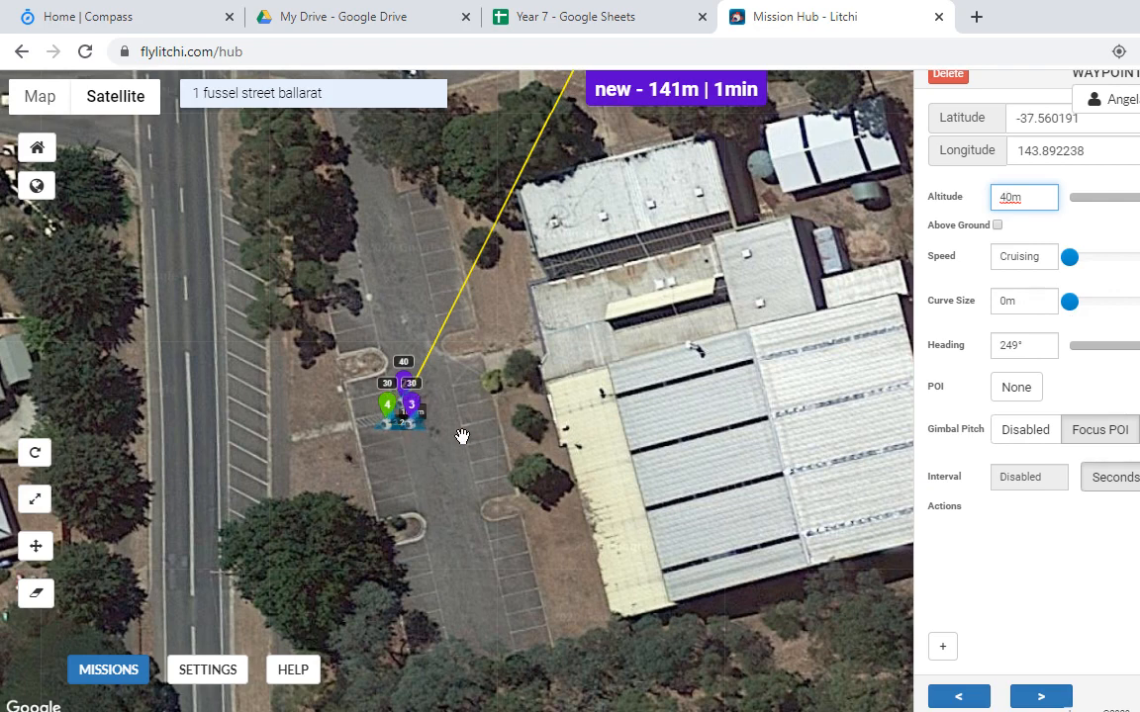
Step: Set waypoint 4's altitude to 40 m, bringing the mission to 148 m, and check waypoint 3
click(388, 411)
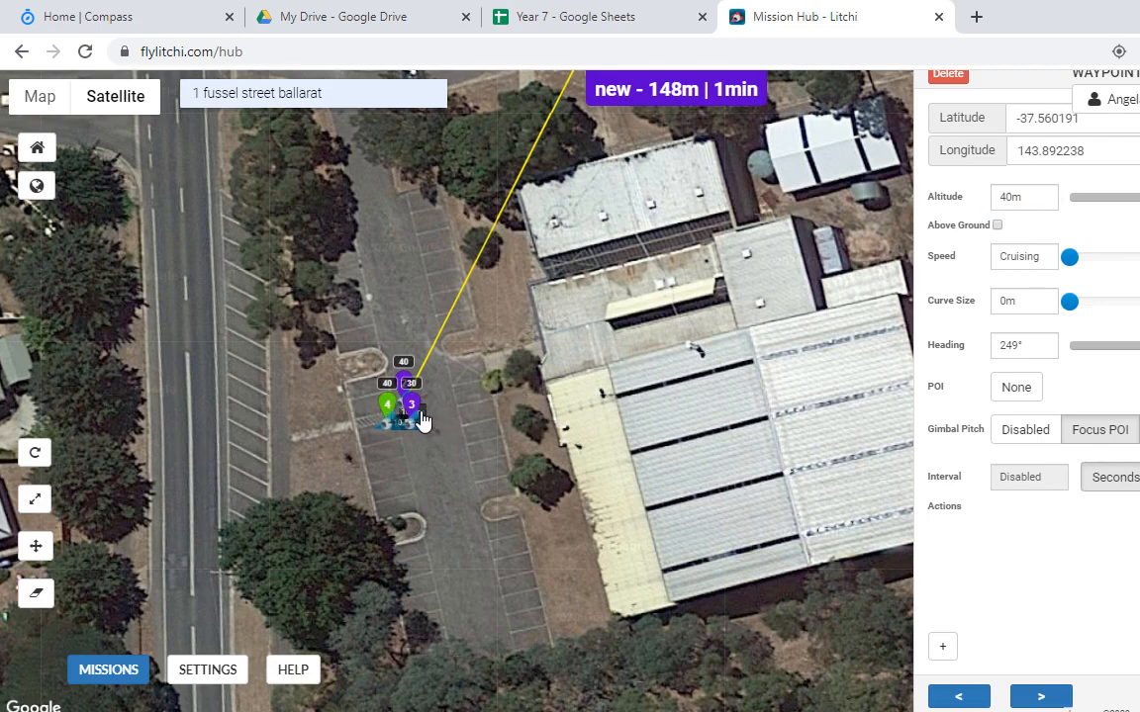
click(416, 416)
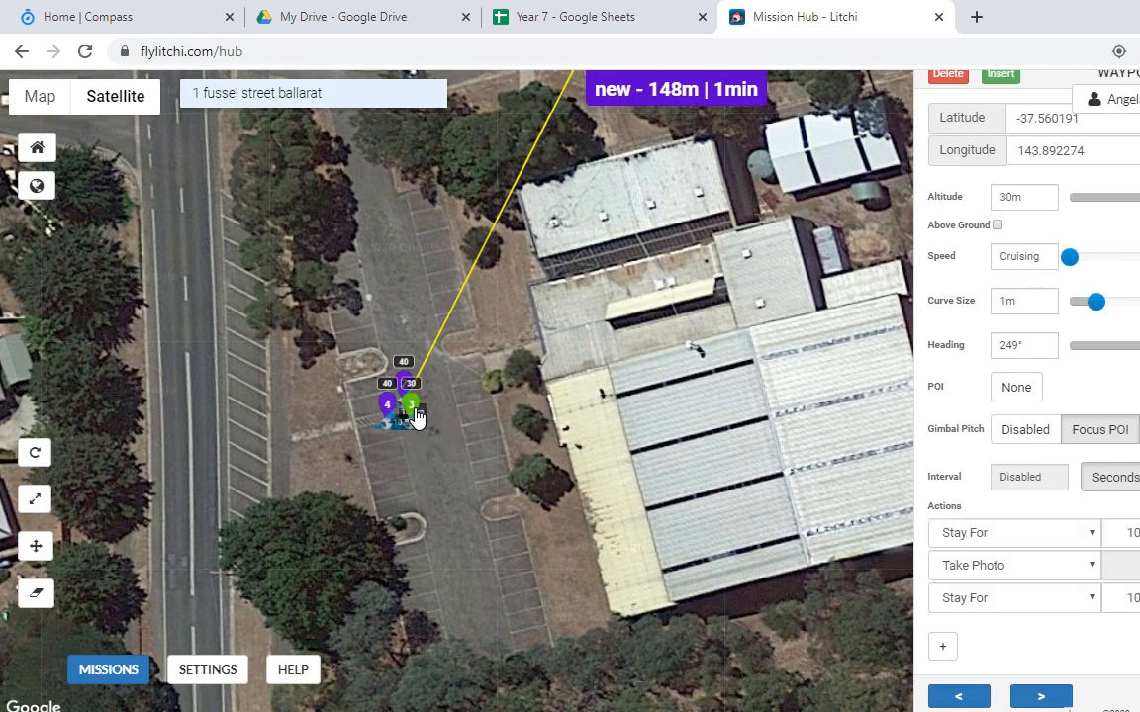
click(387, 405)
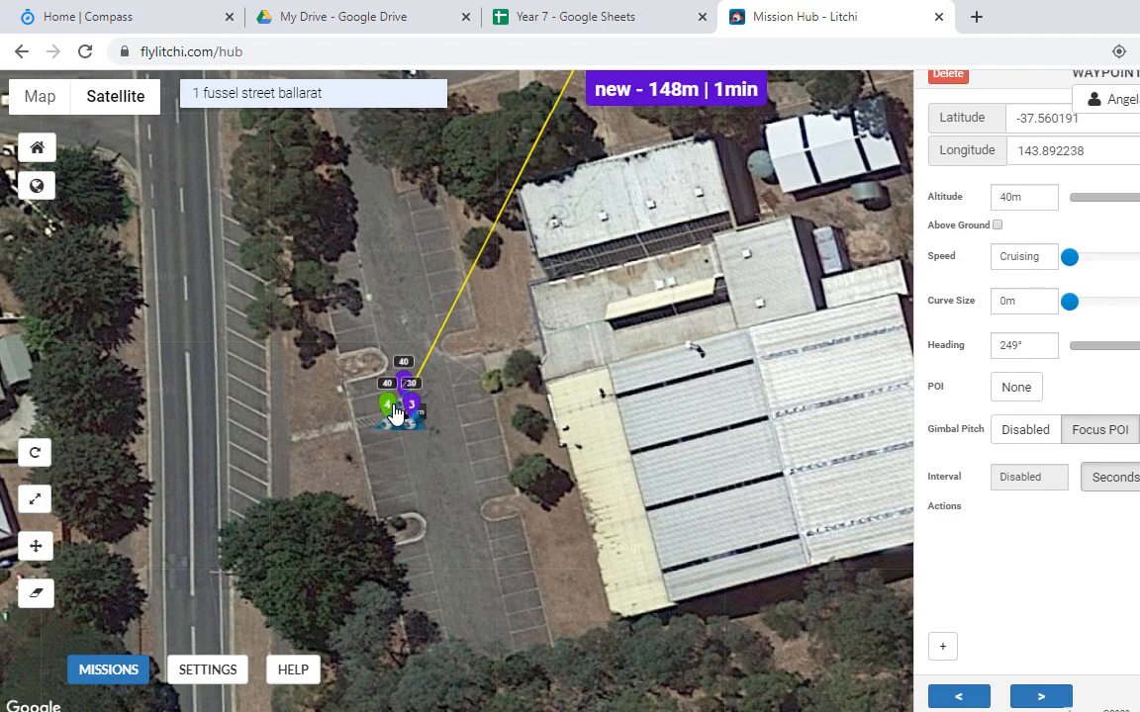
Step: Add waypoint 5 by the northeast shed and POI 1 near the car-park waypoints, then select waypoint 3
click(877, 247)
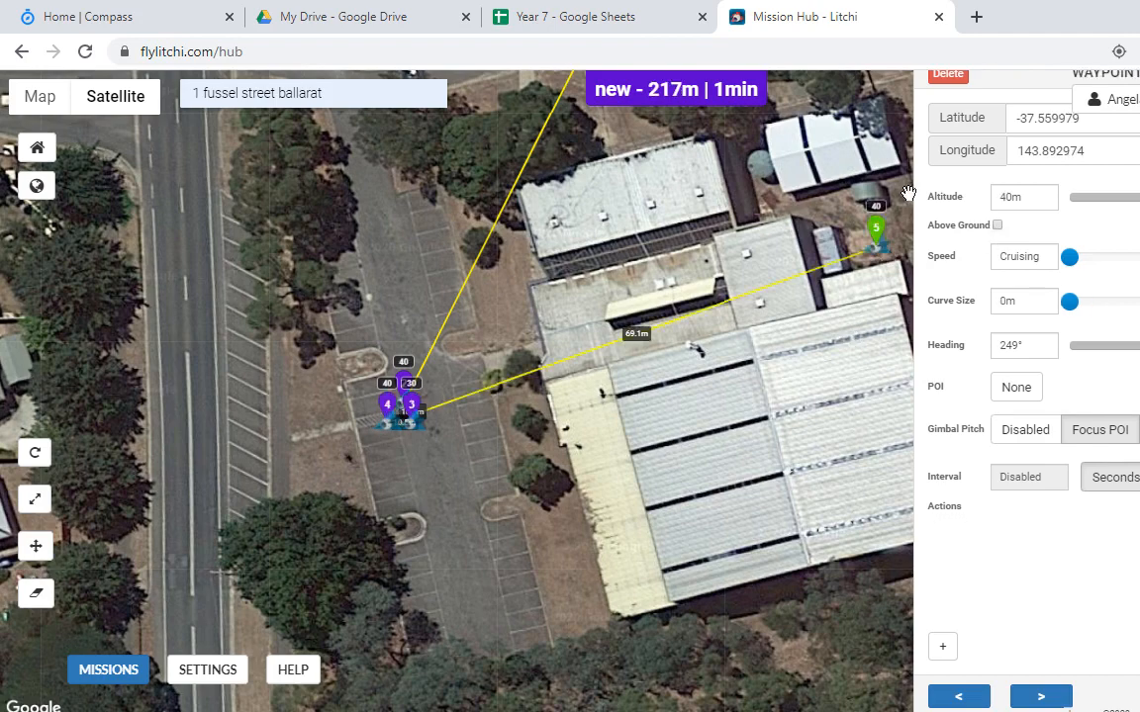
shift+click(419, 450)
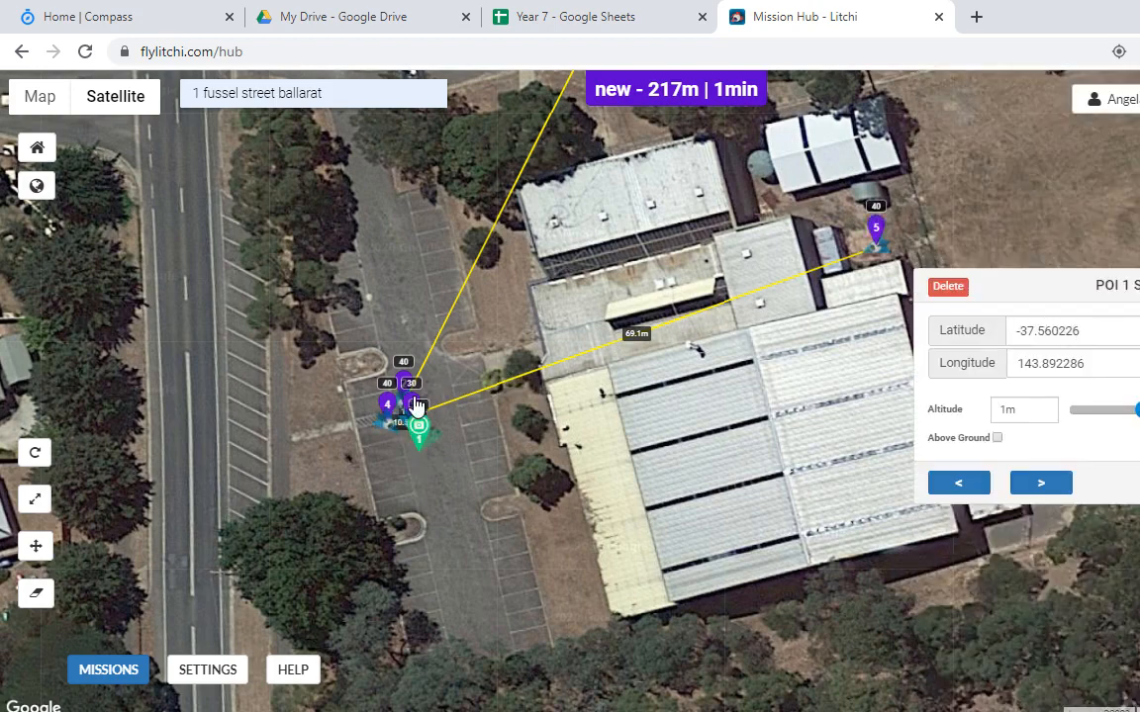
click(417, 416)
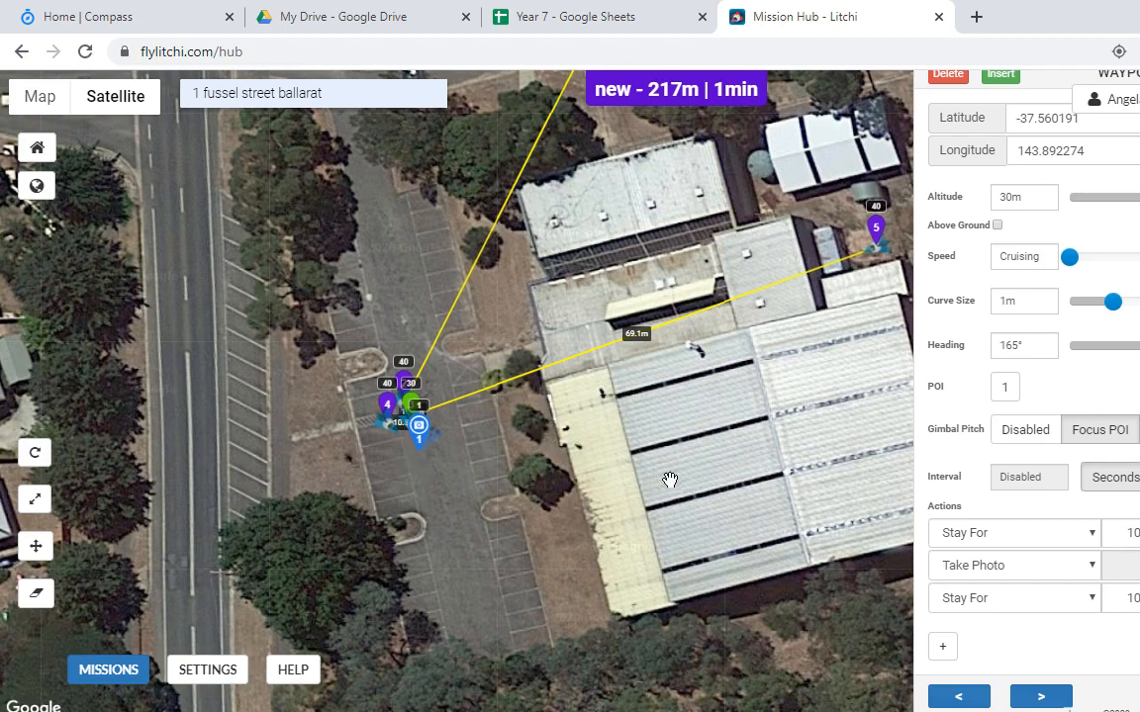
Step: Place a second point of interest on the field, then delete both POI 2 and POI 1
drag(689, 396, 448, 453)
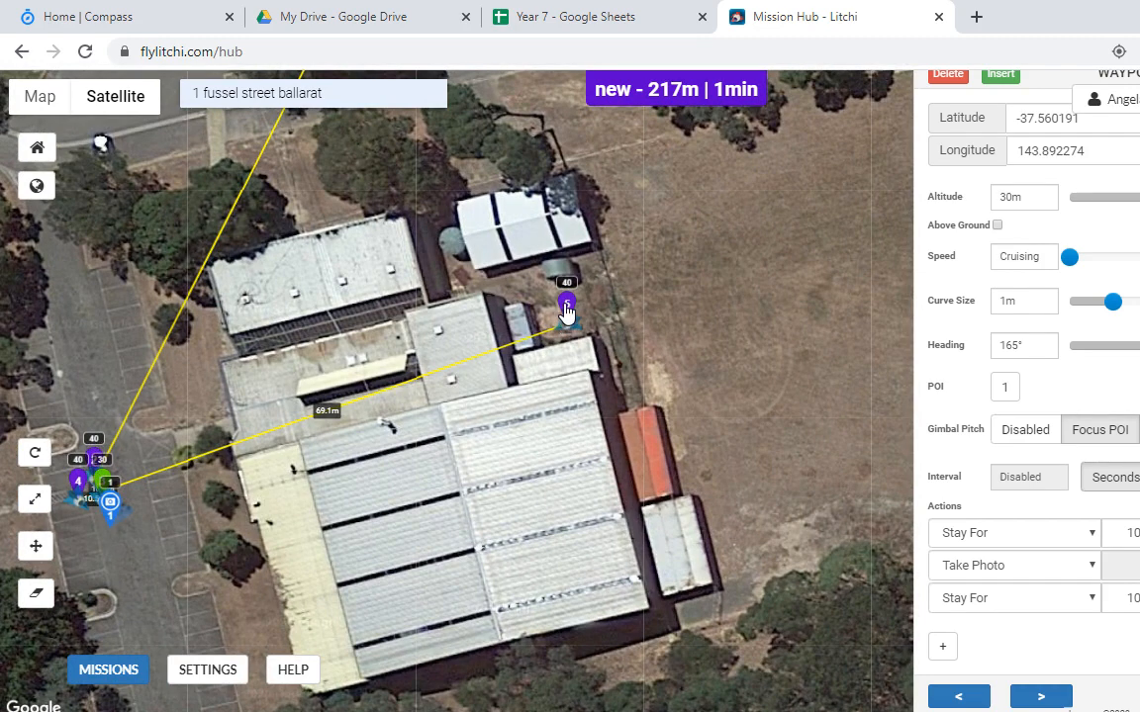
ctrl+click(633, 314)
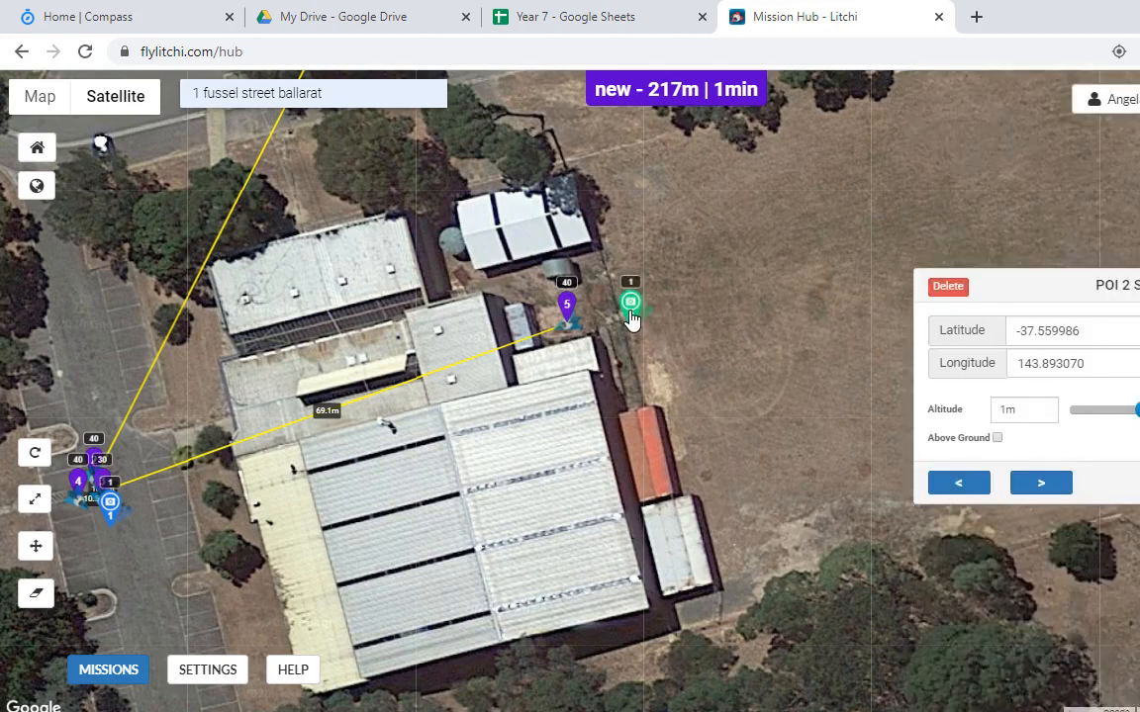
click(944, 288)
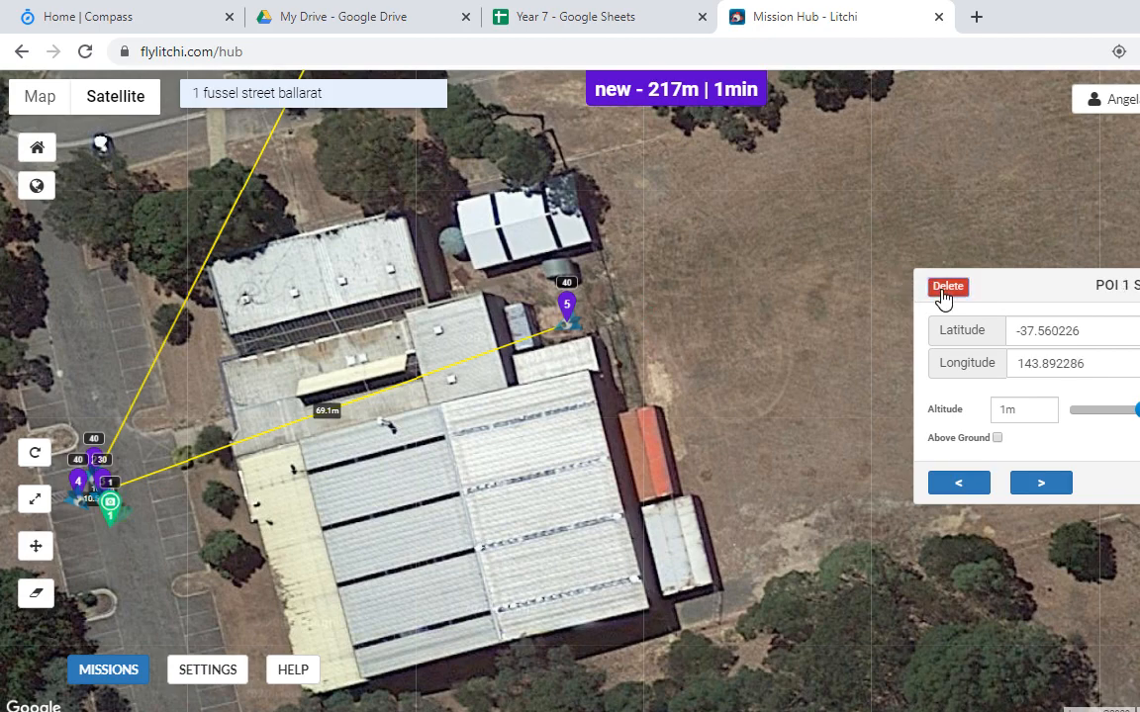
click(945, 289)
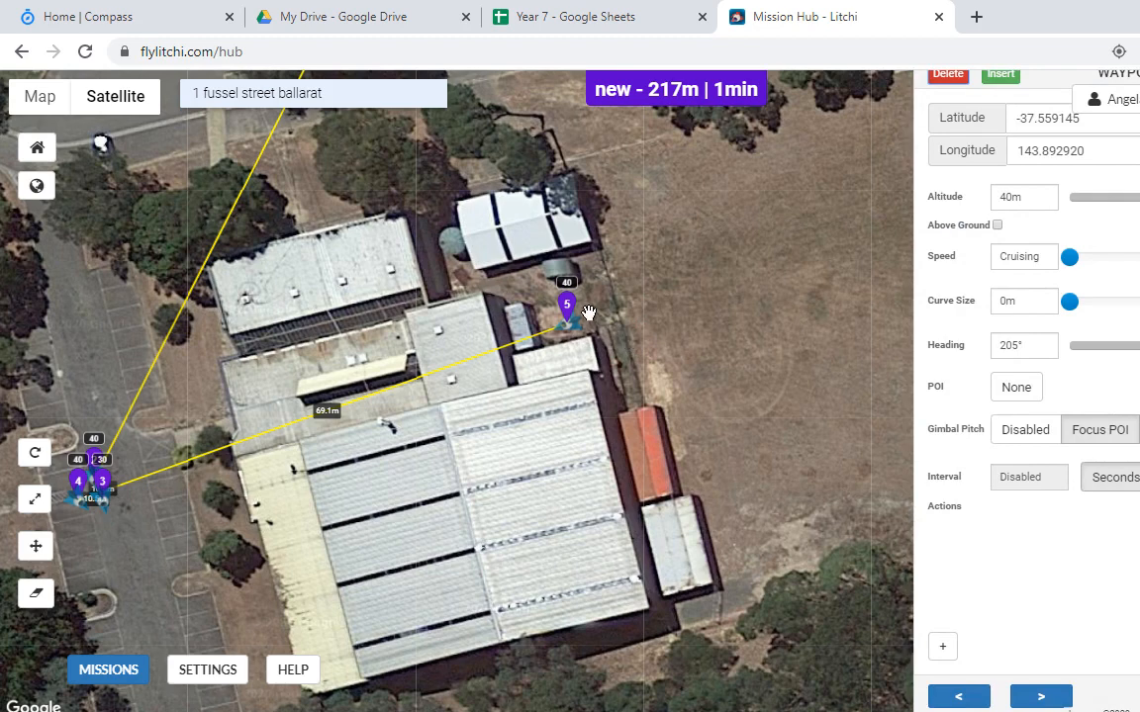
Step: Add waypoint 6 just east of waypoint 5 at 30 m altitude
click(634, 338)
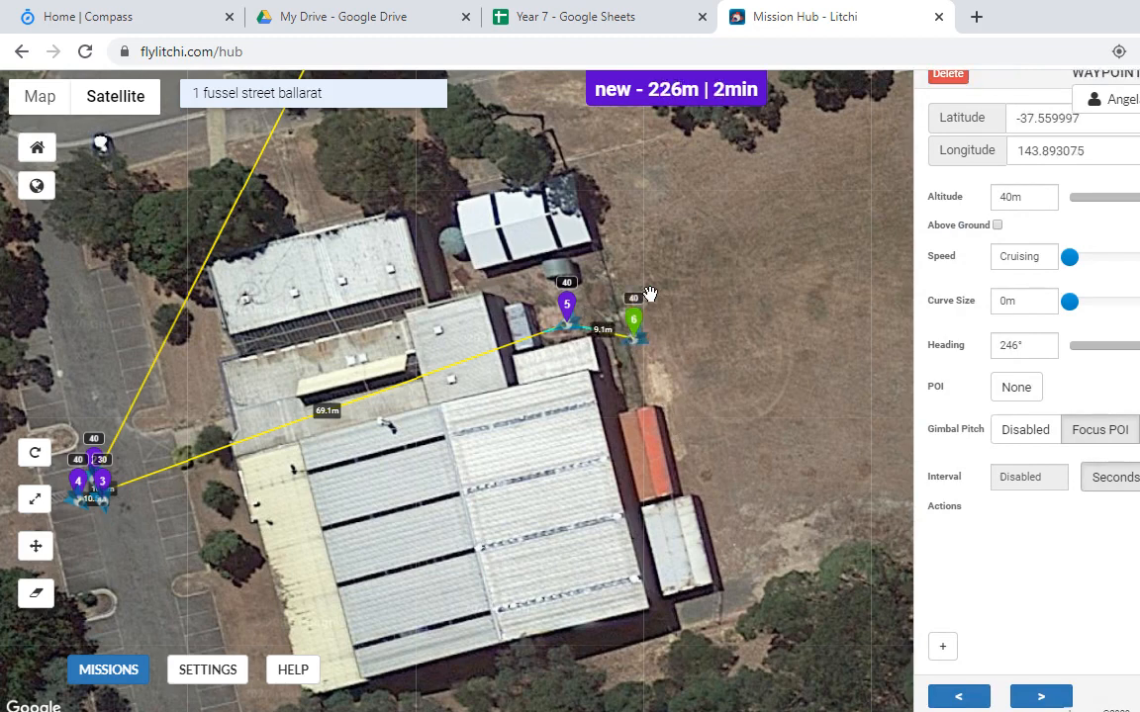
click(1007, 197)
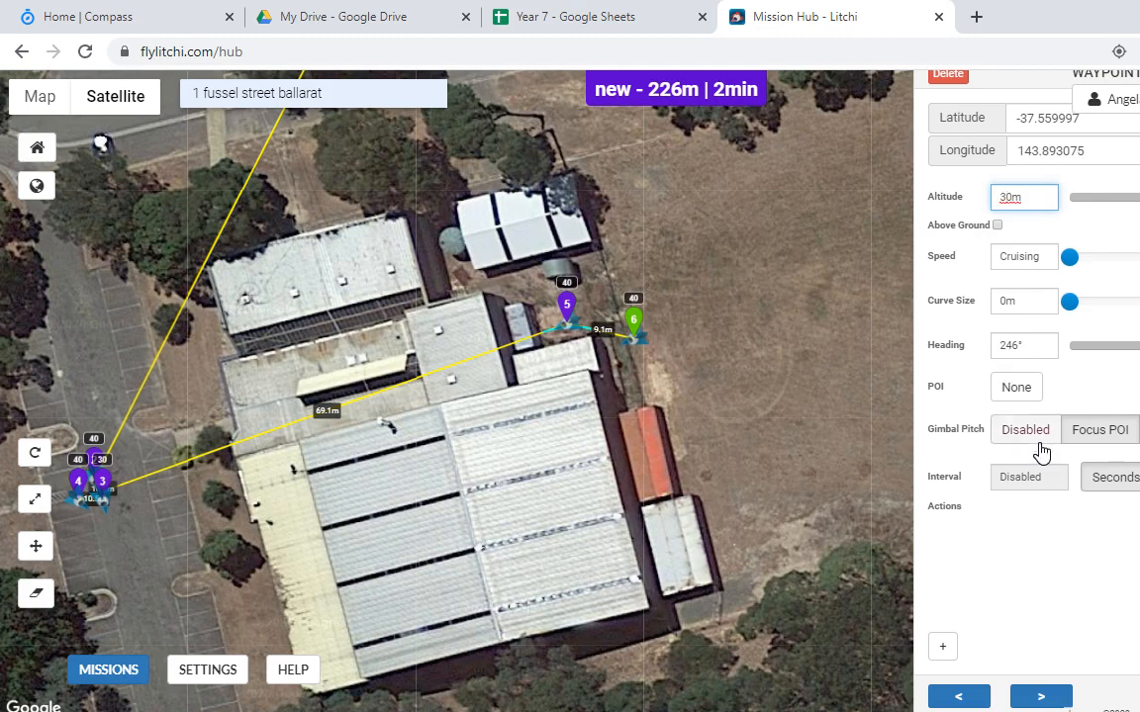
click(1008, 525)
Step: Give waypoint 6 Stay For 10, Take Photo and Stay For 10 actions
click(943, 647)
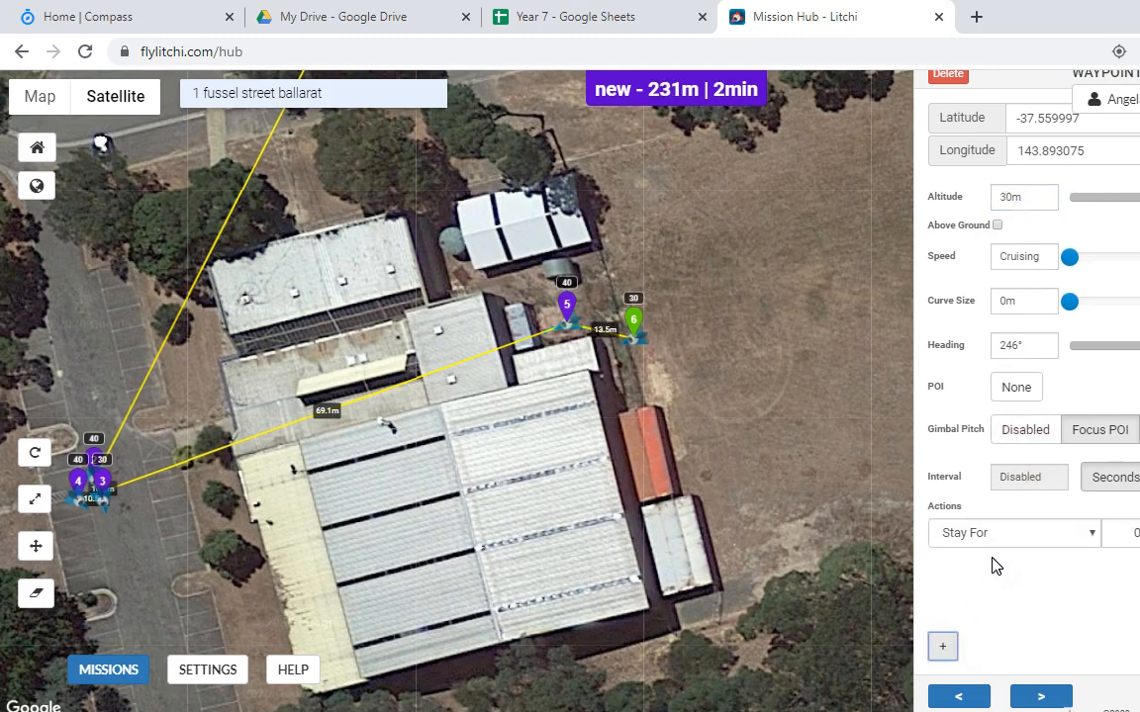
click(1034, 532)
click(1035, 532)
click(1135, 534)
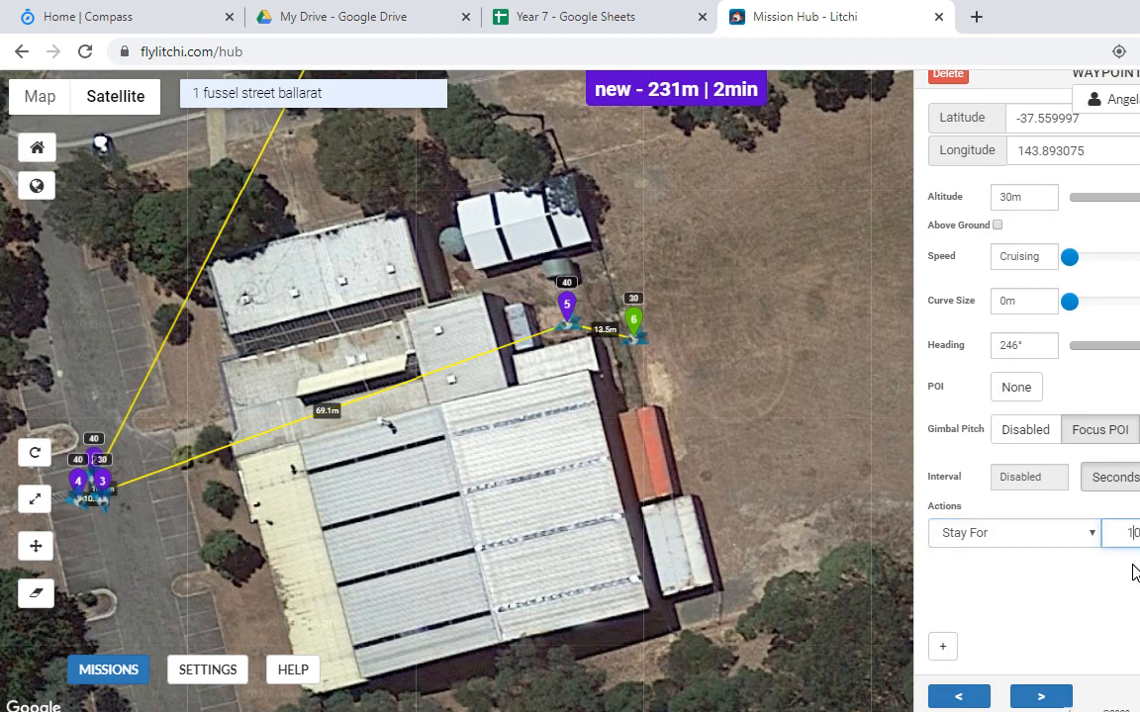
click(943, 647)
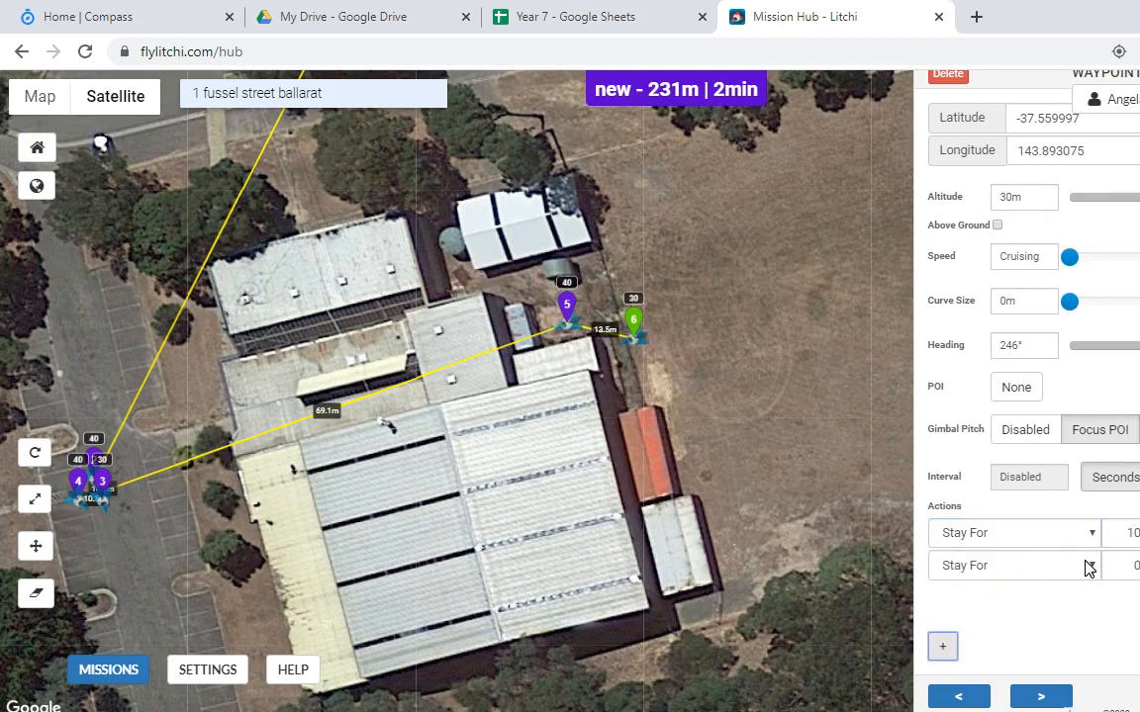
click(1101, 569)
click(1000, 604)
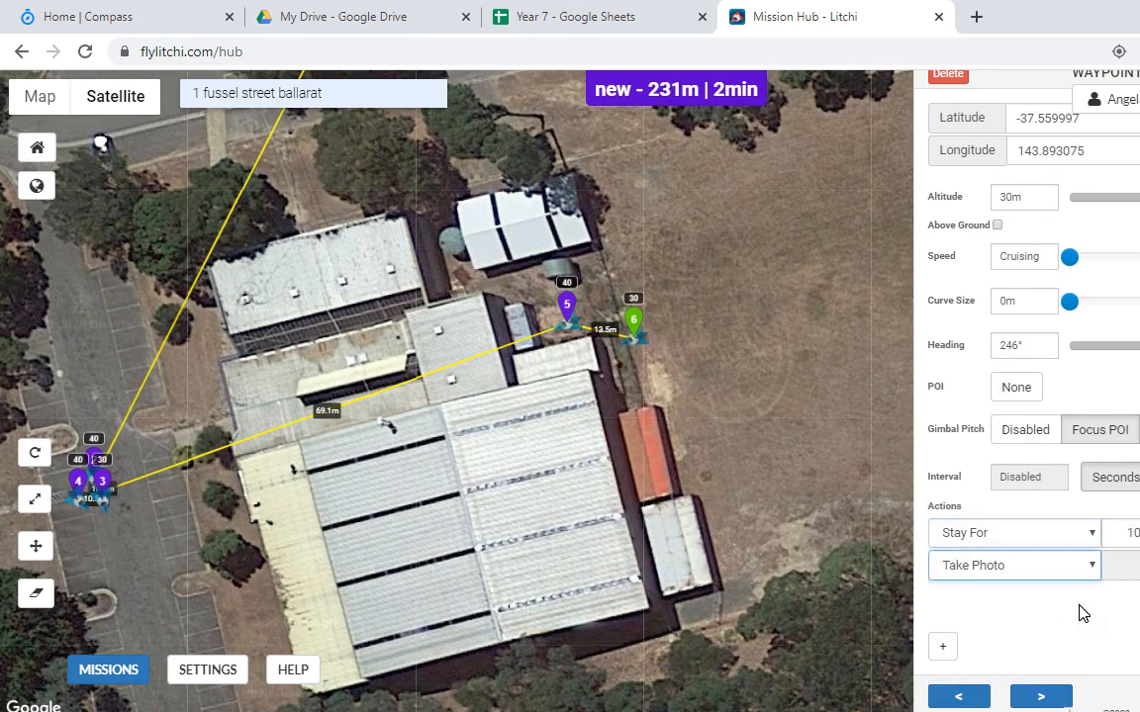
click(942, 648)
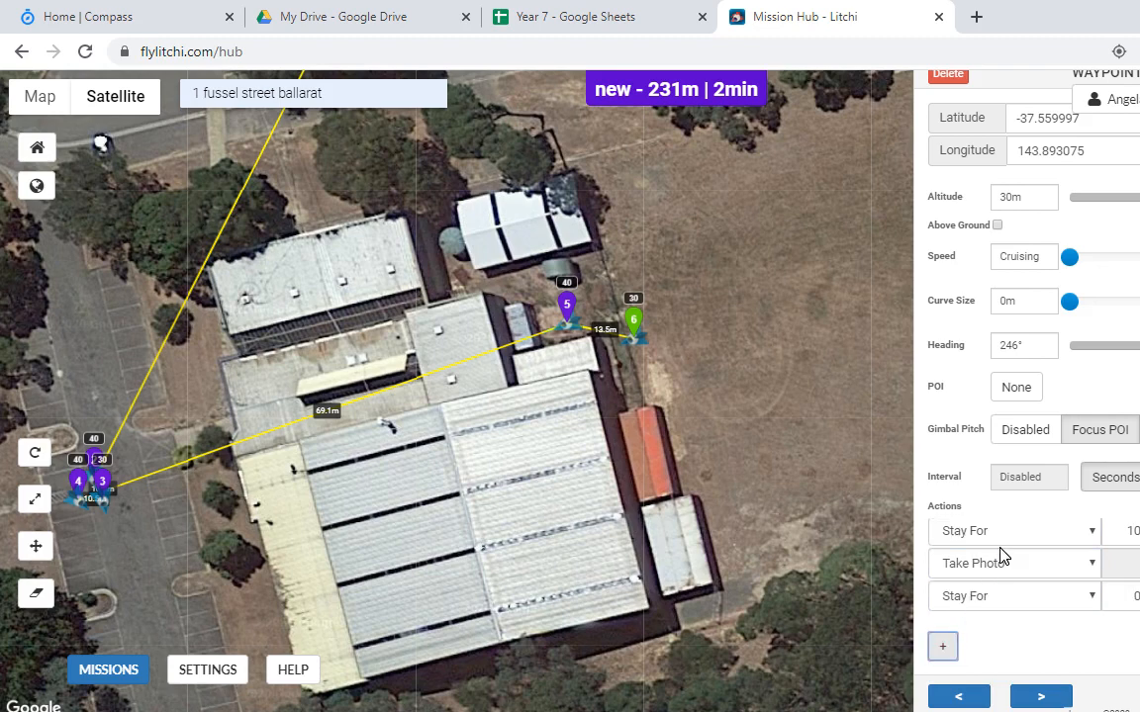
click(1127, 595)
text(1)
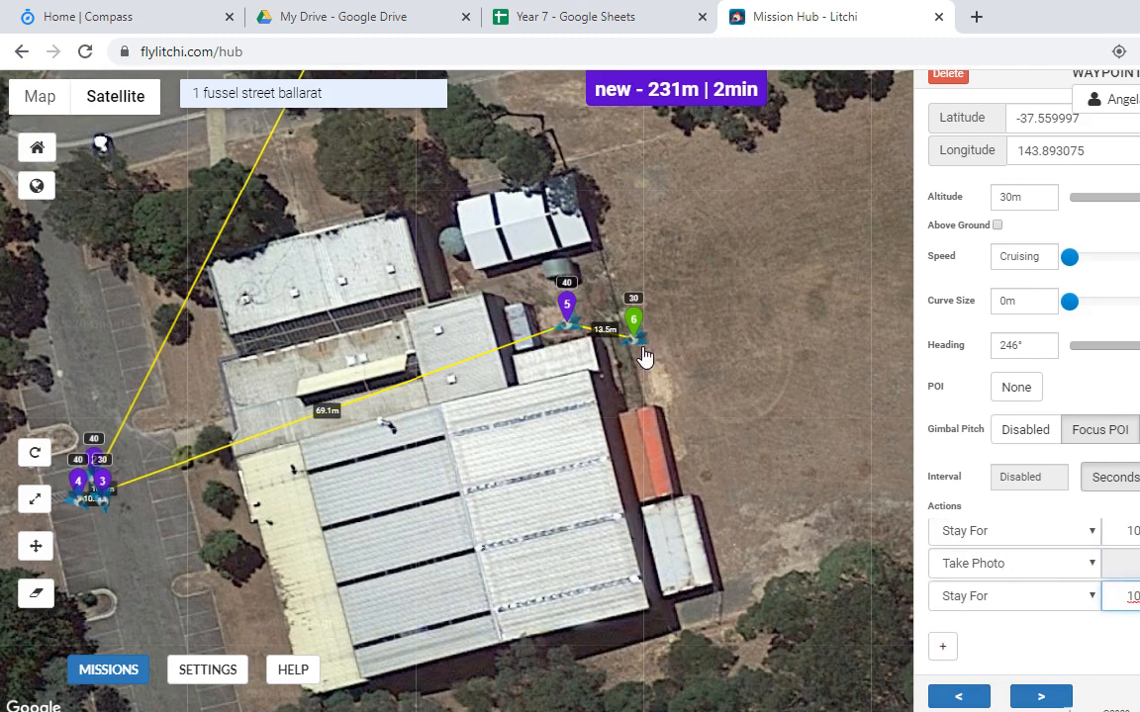
Step: Add waypoint 7 just north of waypoint 6 at 40 m altitude
click(607, 304)
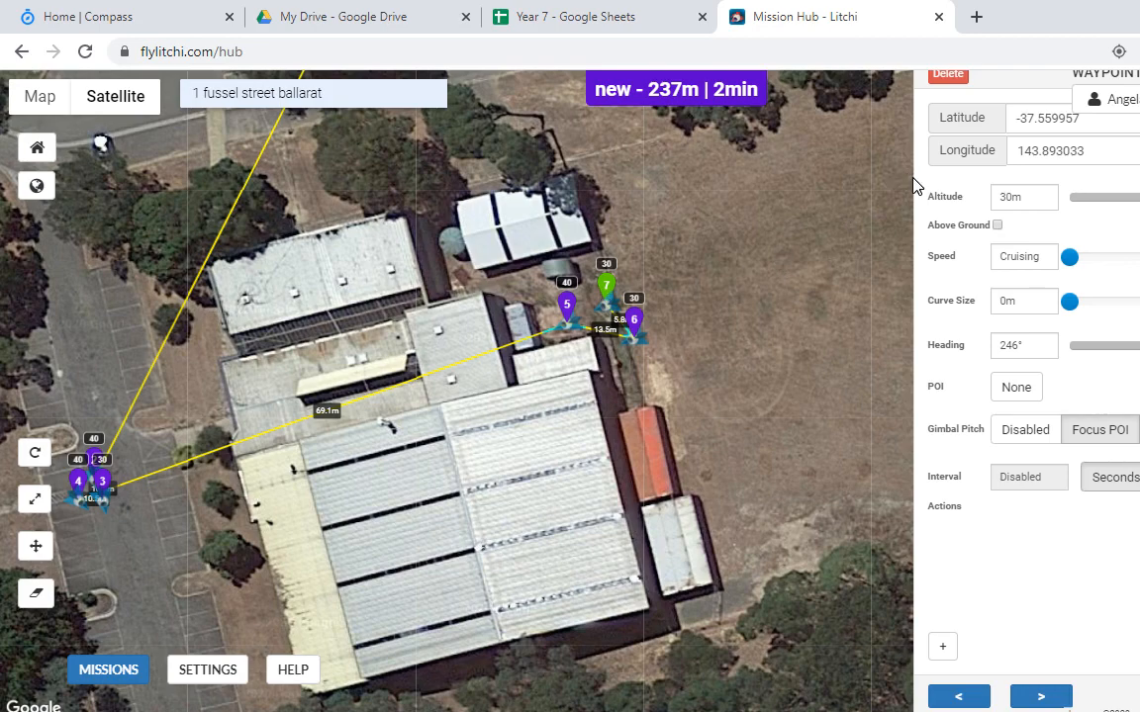
click(1013, 201)
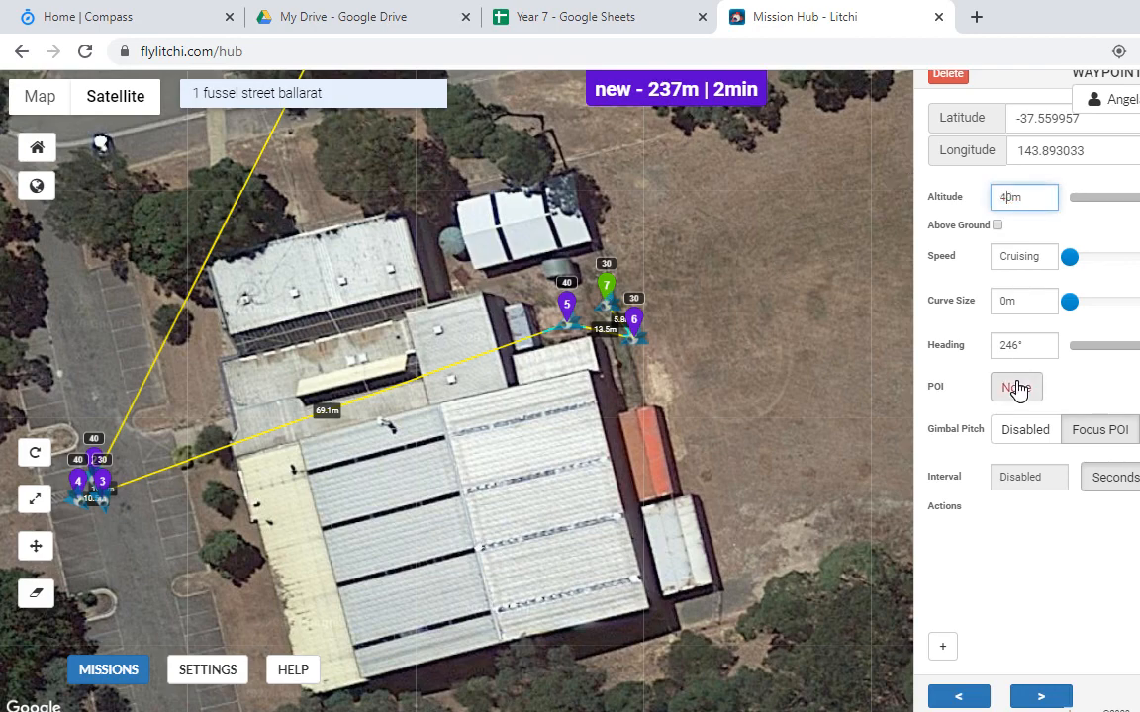
text(4)
key(Return)
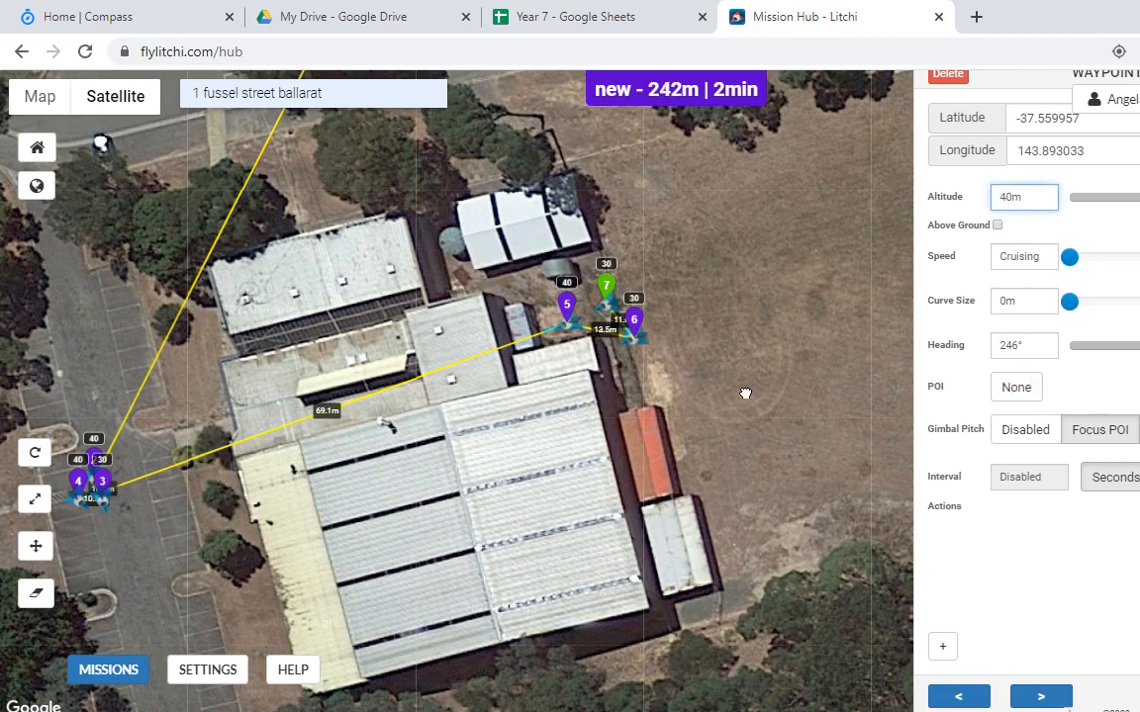
Step: Place POI 1 just south of waypoint 6 and make waypoint 6 face it
drag(813, 443, 509, 335)
drag(699, 369, 463, 272)
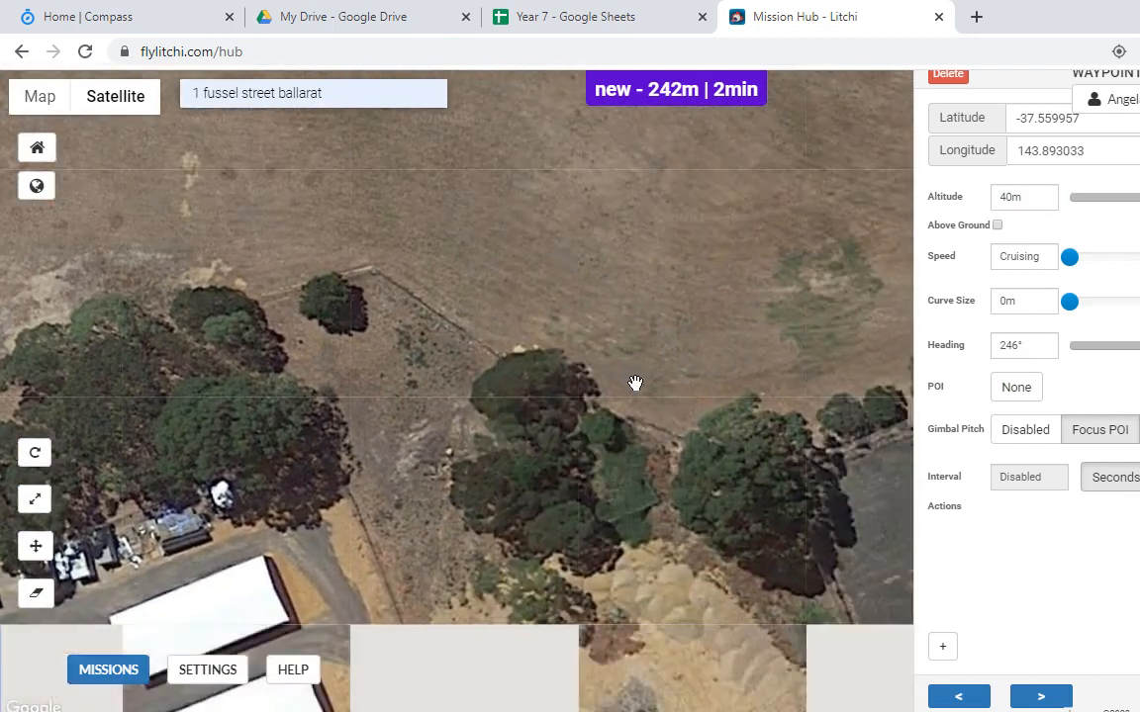
drag(278, 242, 572, 368)
drag(616, 405, 755, 467)
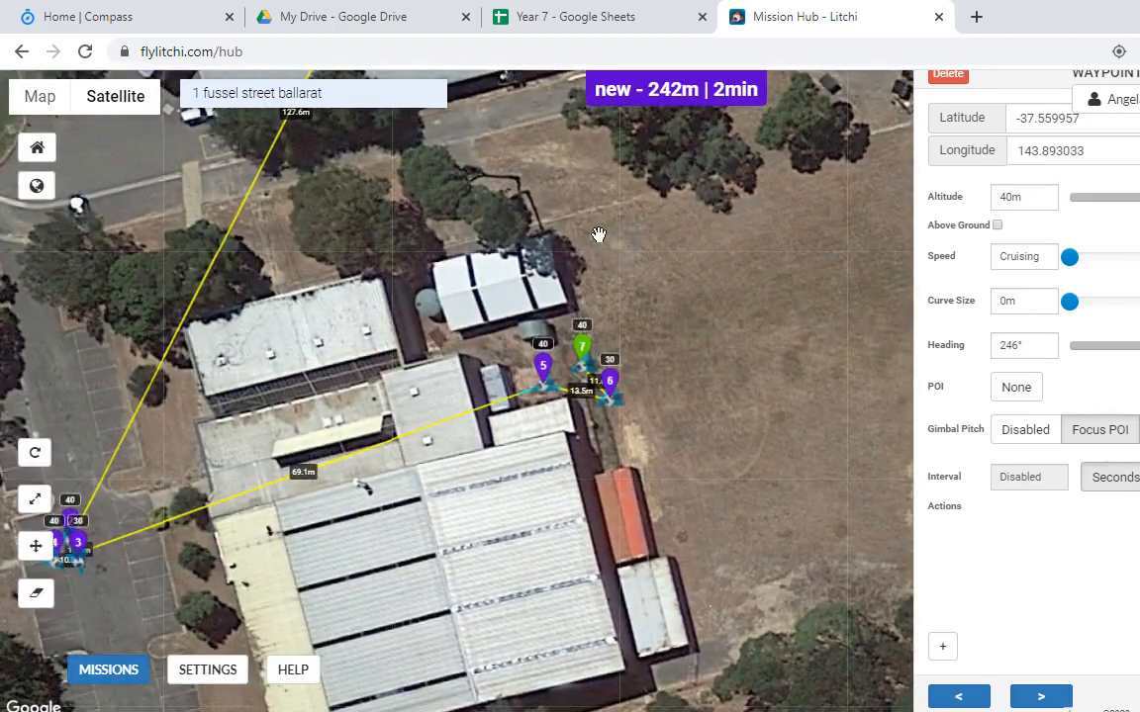
ctrl+click(589, 425)
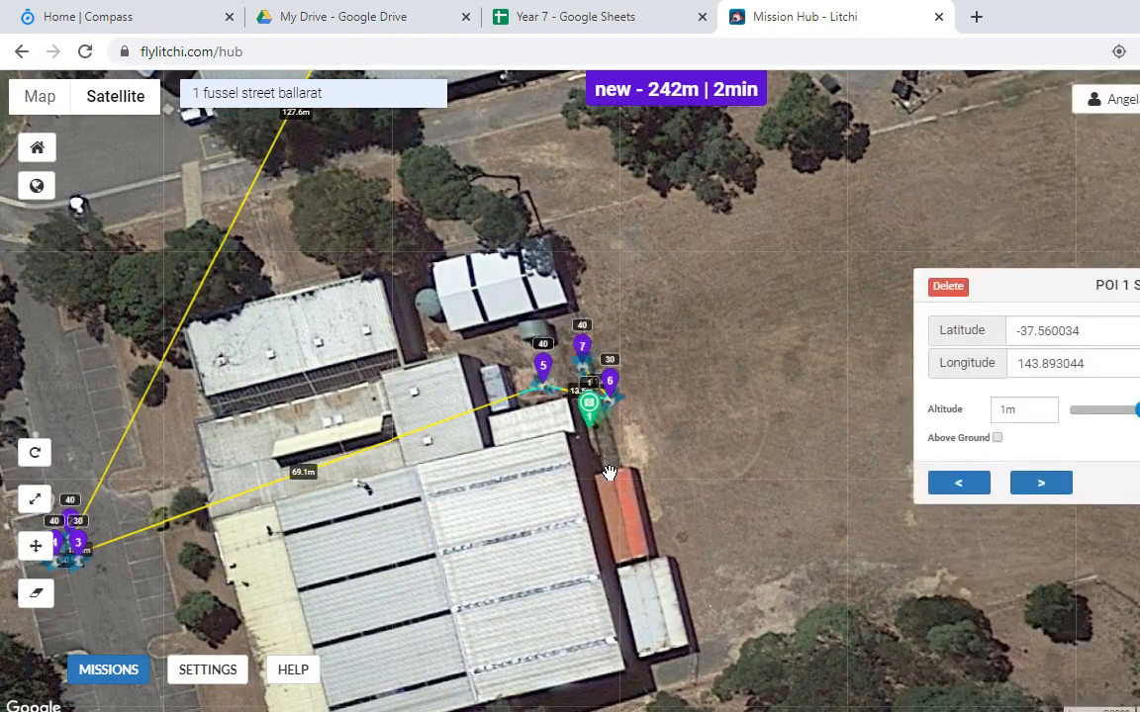
click(610, 383)
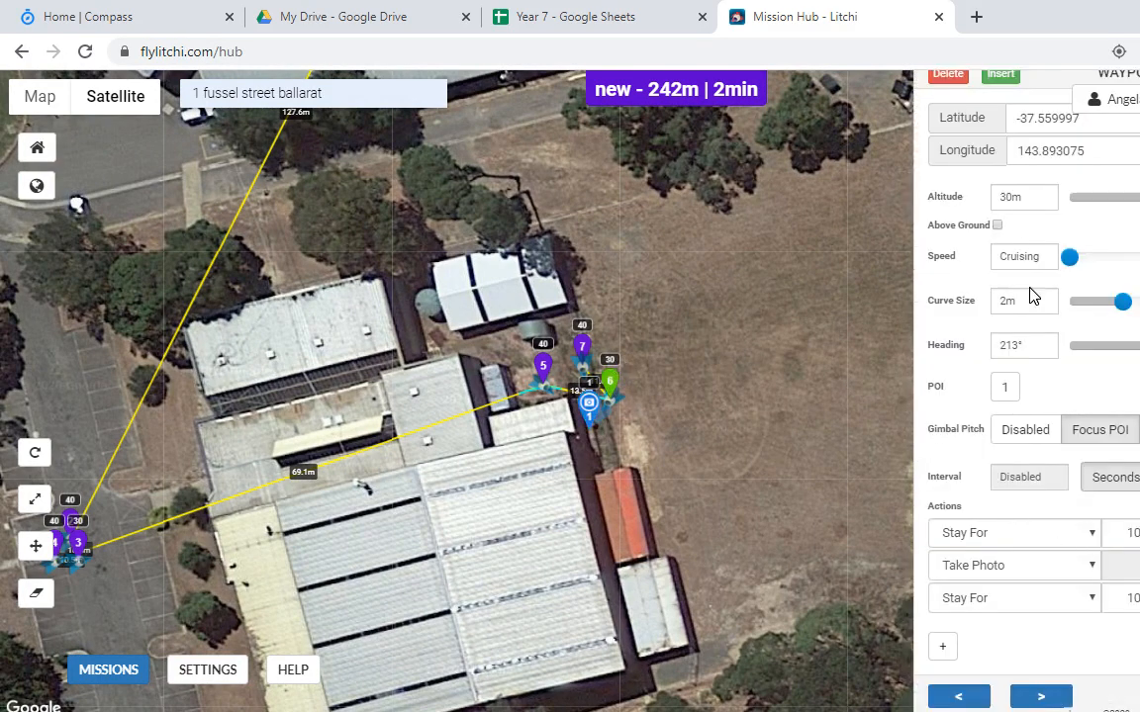
click(1009, 389)
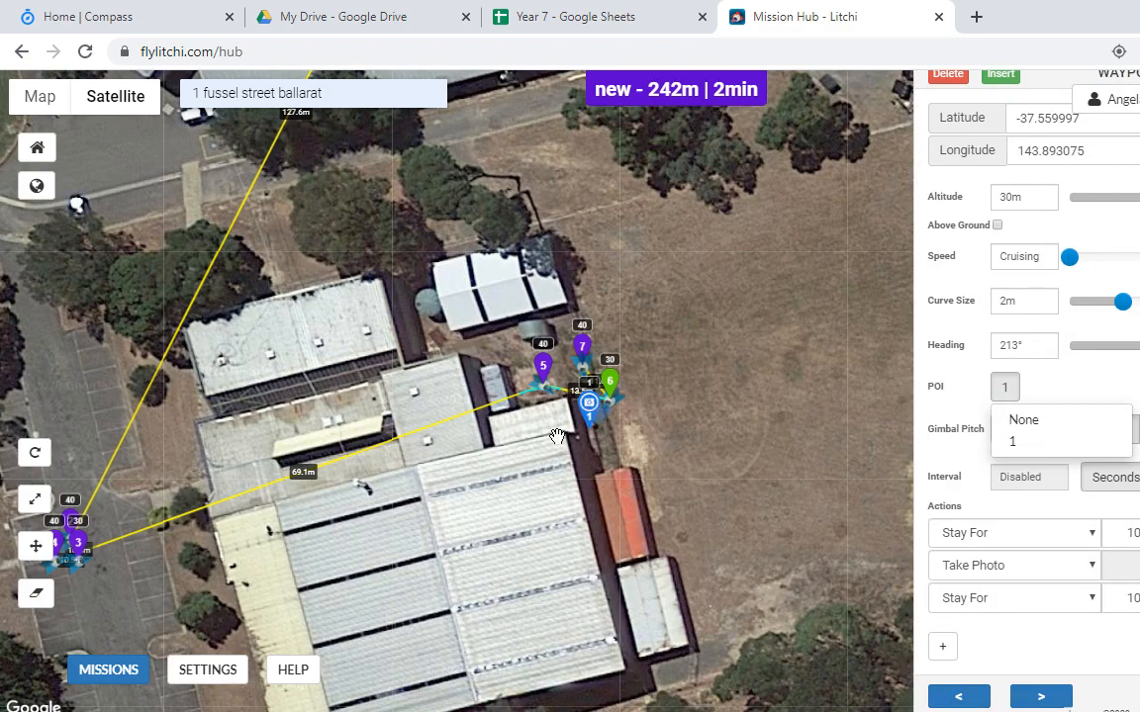
Step: Place POI 2 among the car-park waypoints 3 and 4, comparing it with POI 1
drag(372, 549, 643, 436)
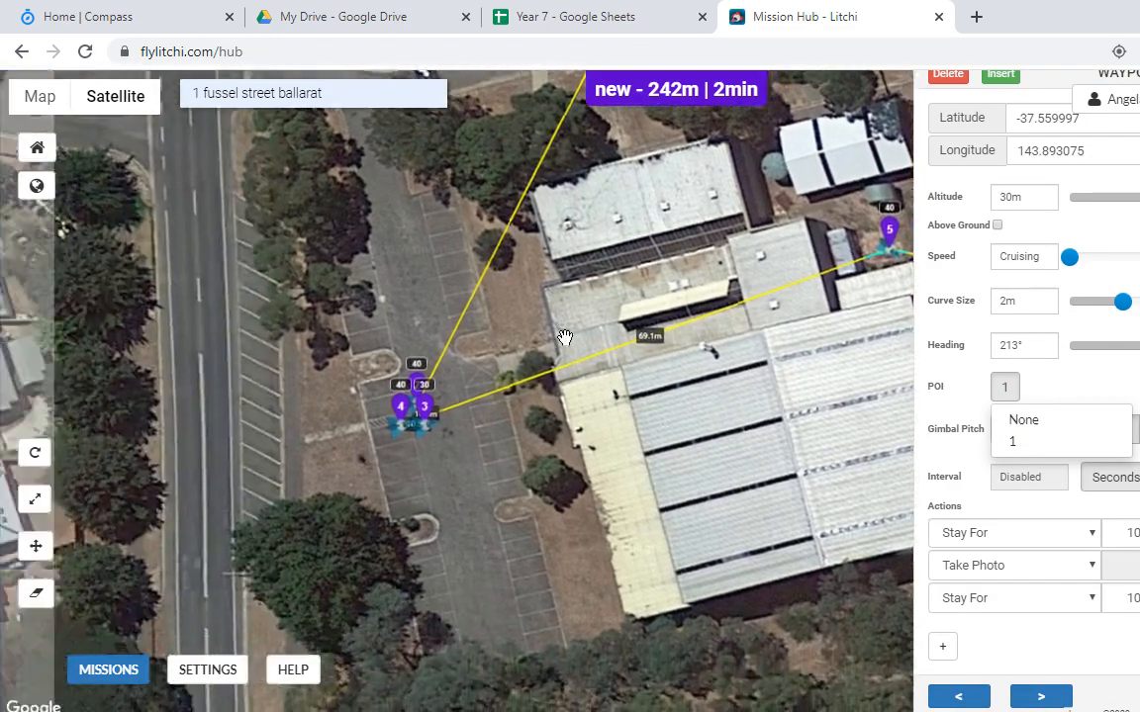
click(441, 452)
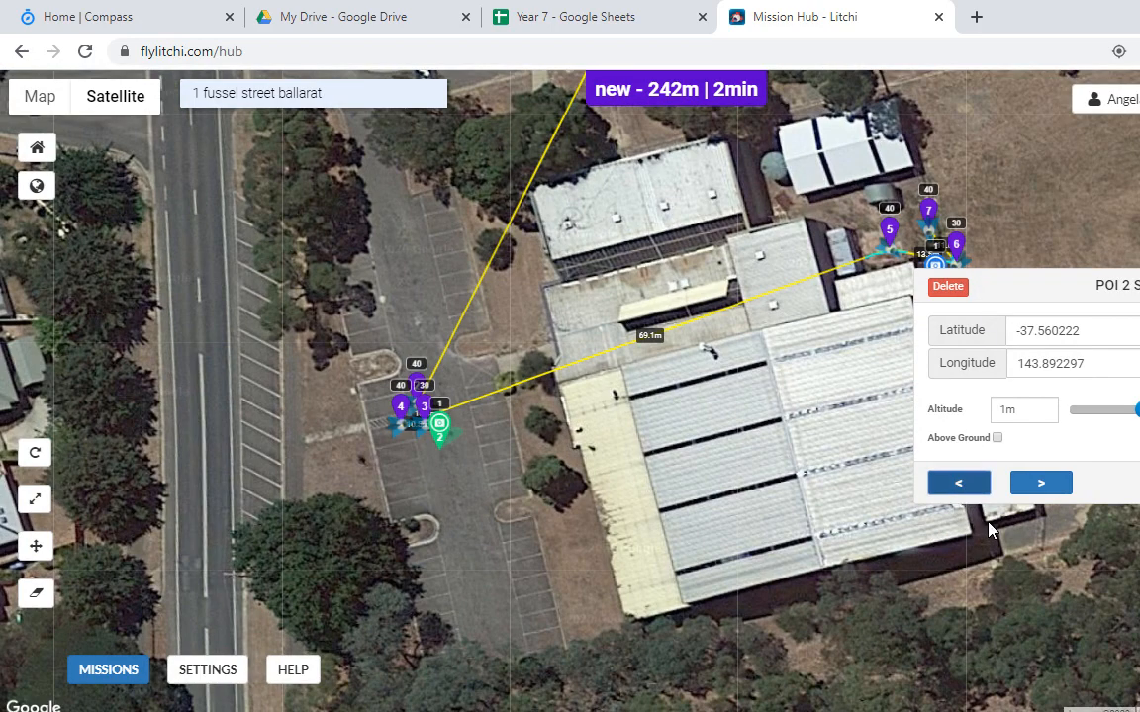
click(1041, 485)
click(973, 487)
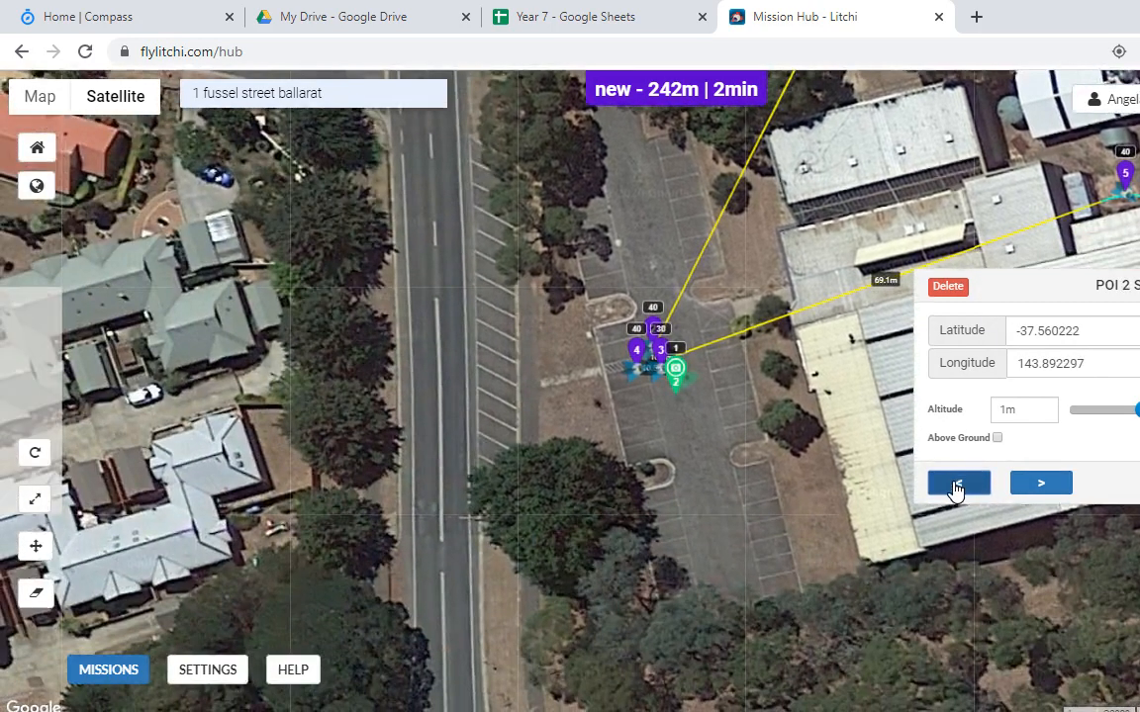
click(1041, 485)
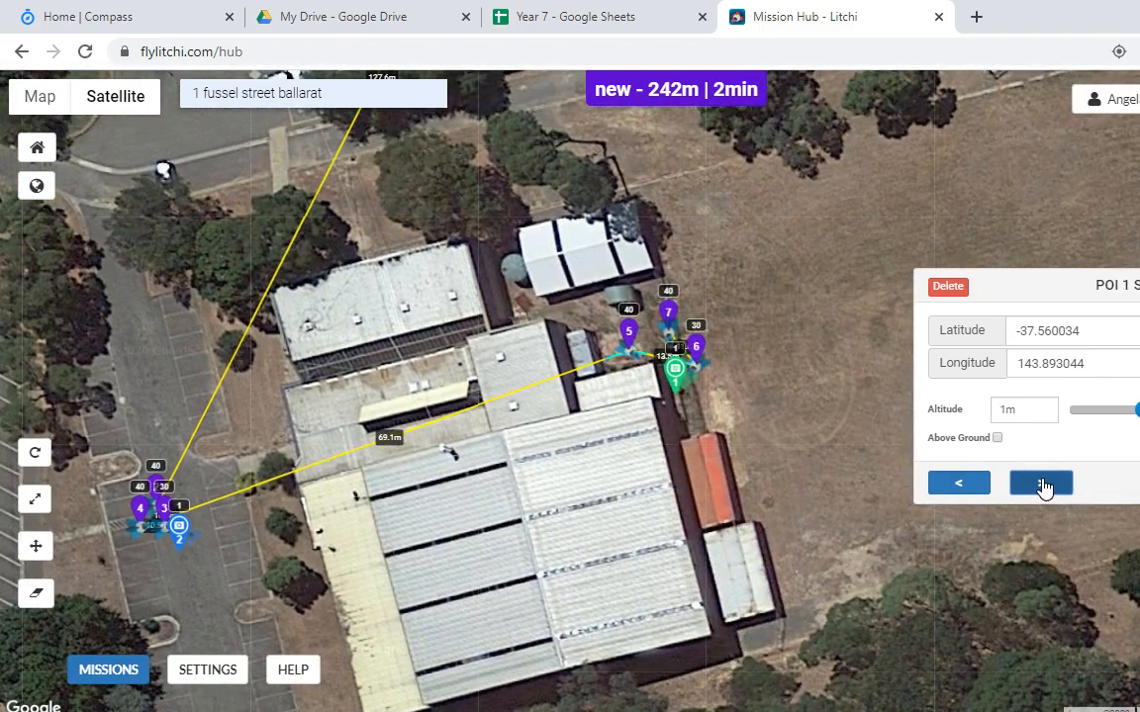
Step: Step through the waypoints and make waypoints 5, 6 and 7 focus on POI 2
click(1042, 483)
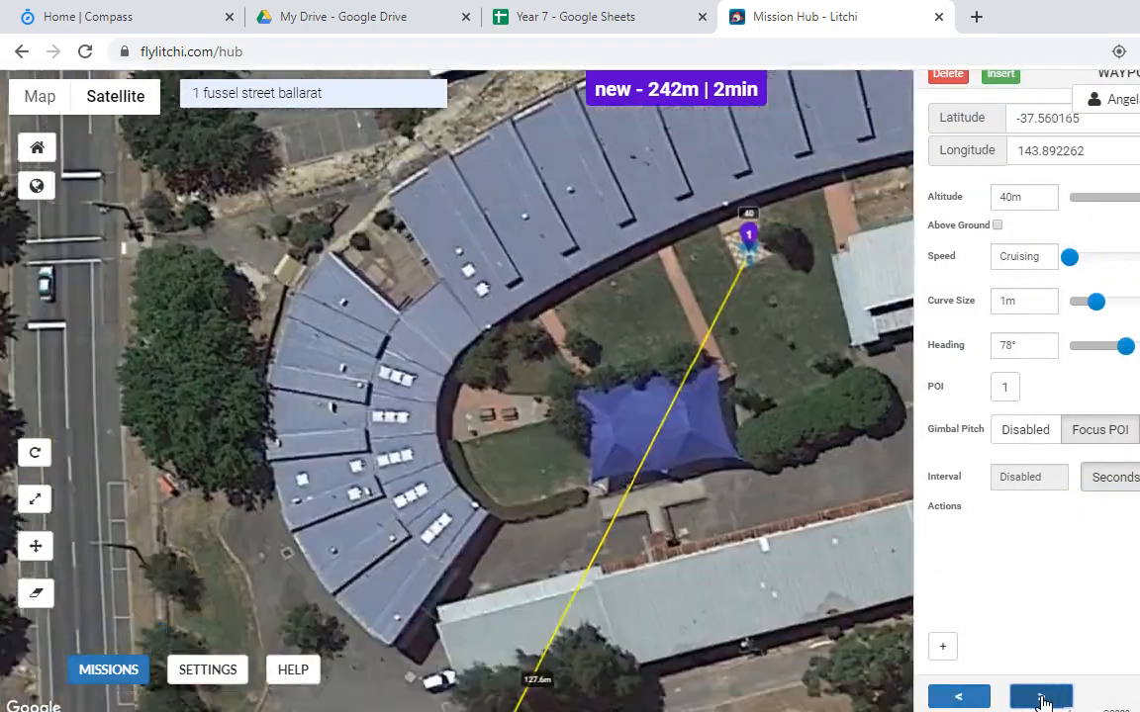
click(1041, 697)
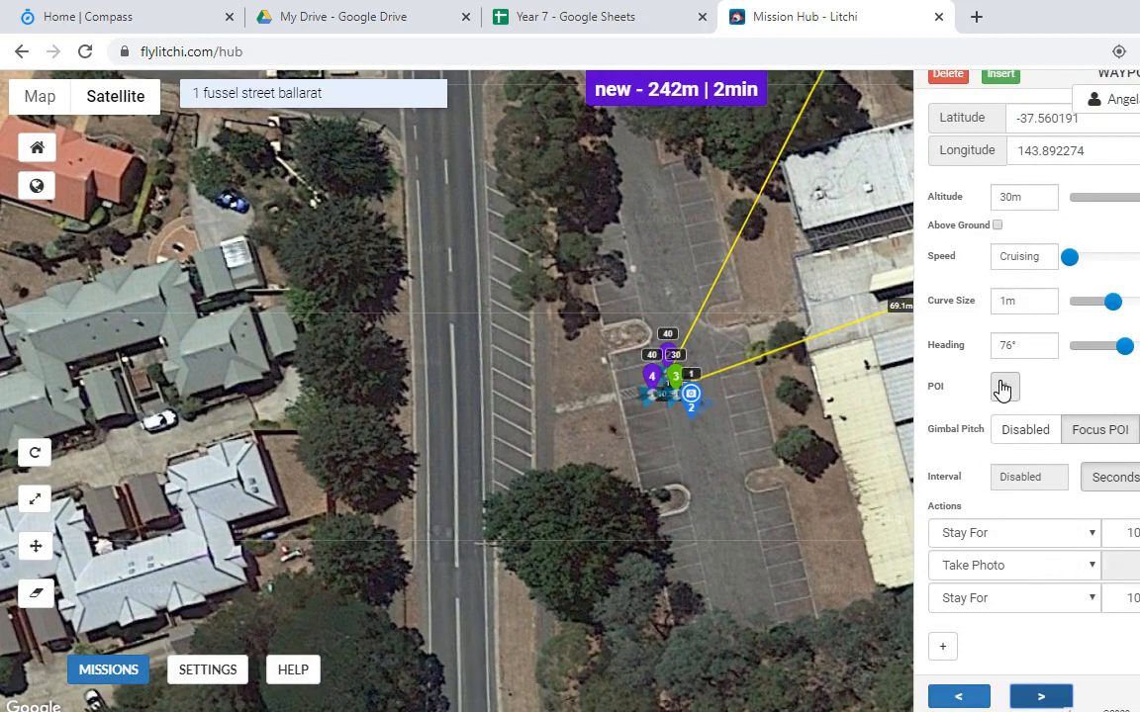
click(1041, 697)
click(1041, 698)
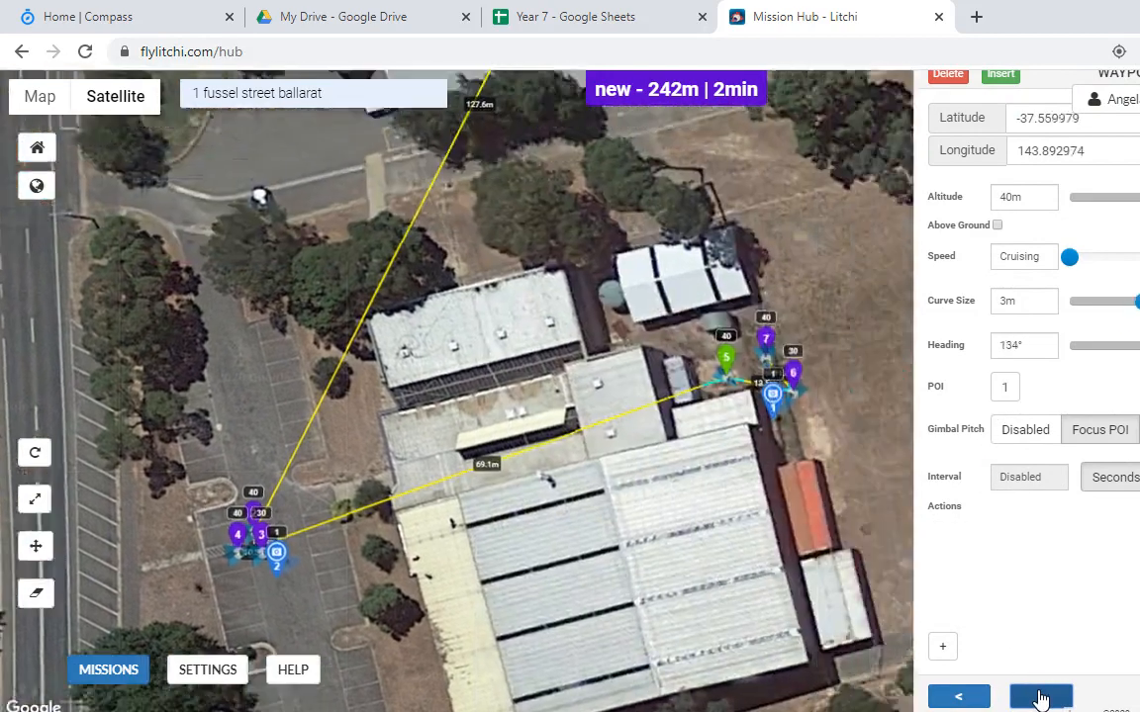
click(1005, 387)
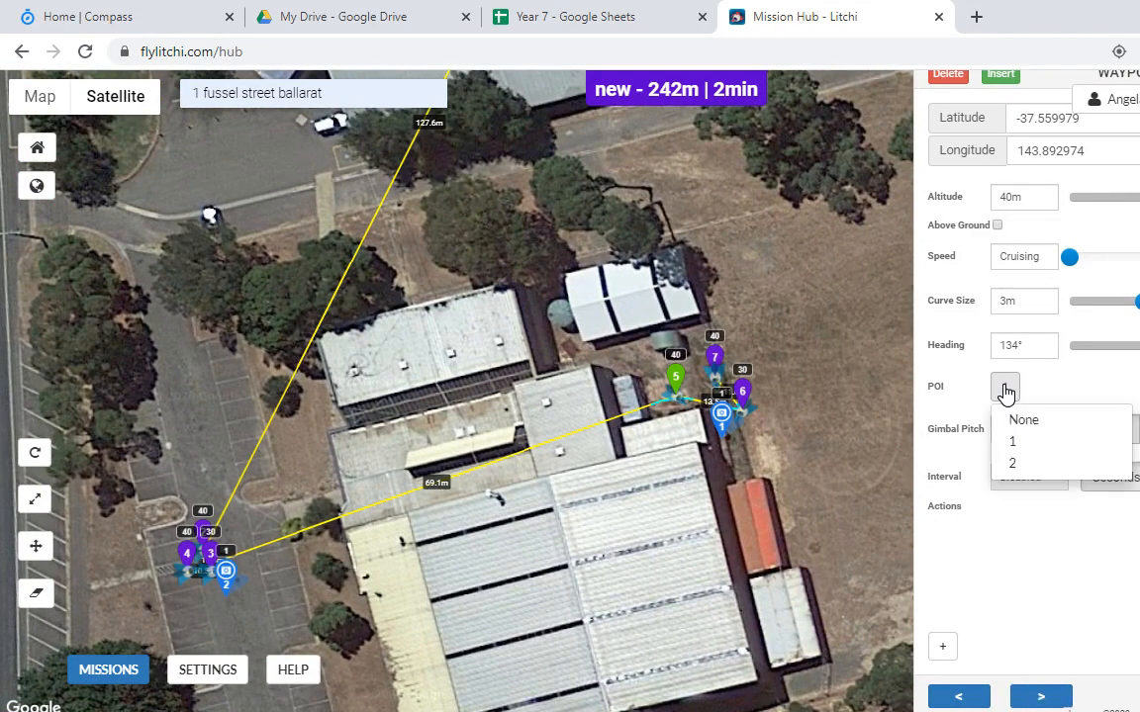
click(1026, 460)
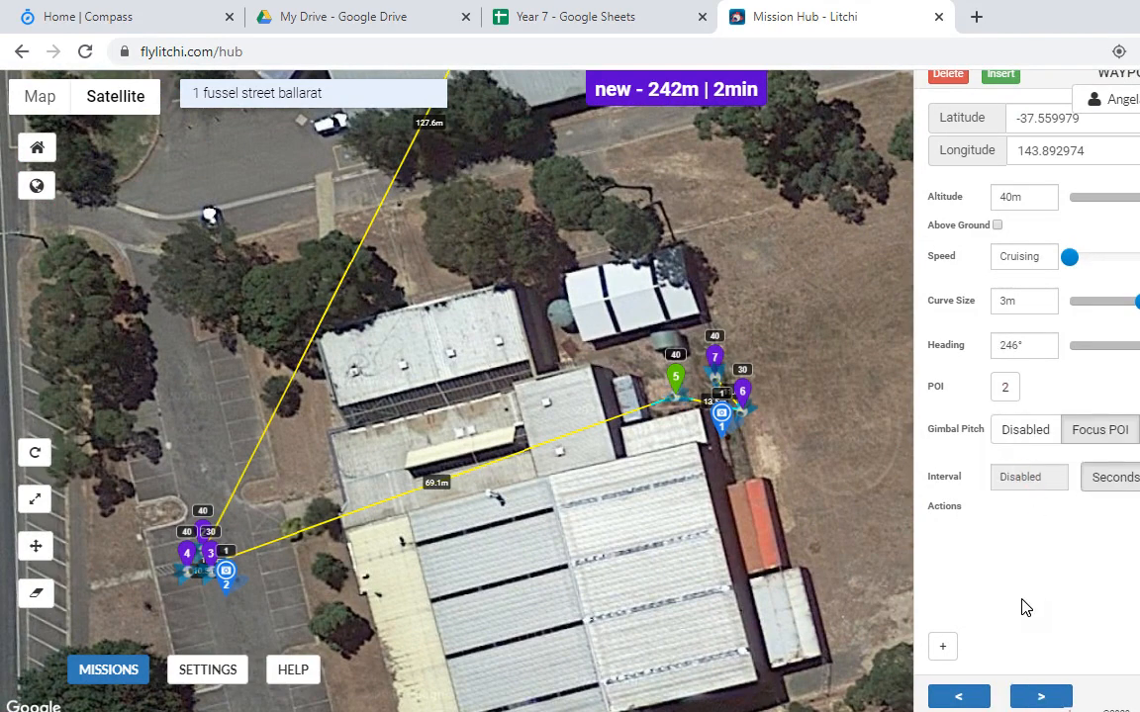
click(1038, 696)
click(1005, 391)
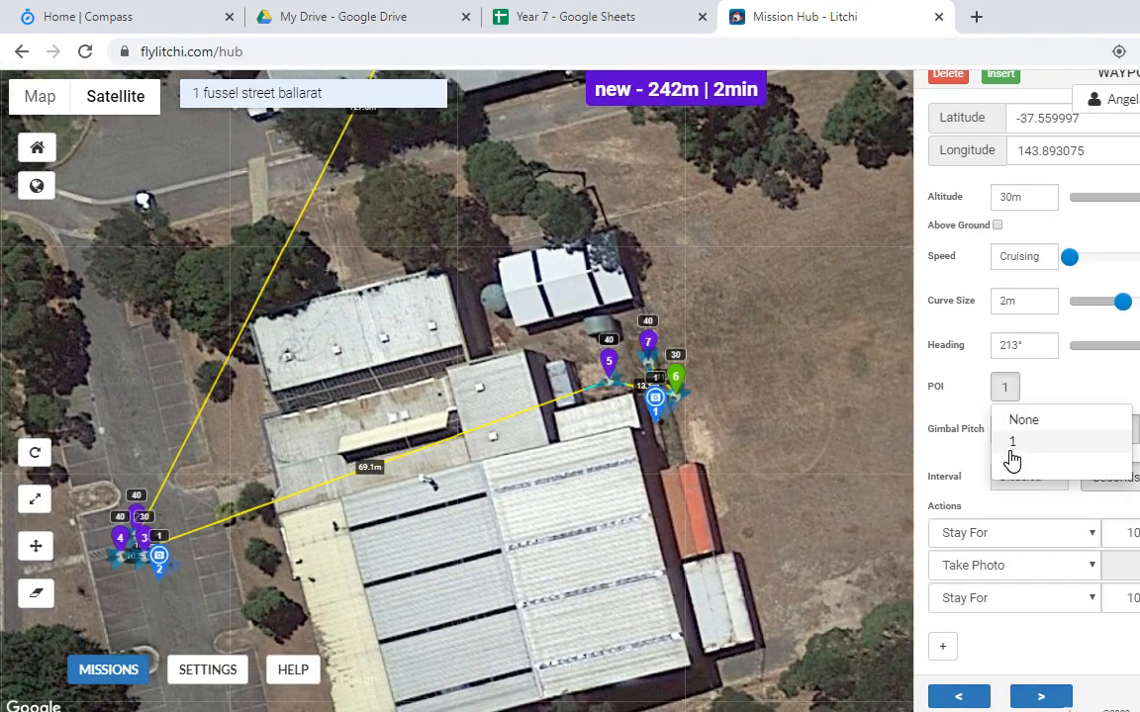
click(1010, 458)
click(1039, 696)
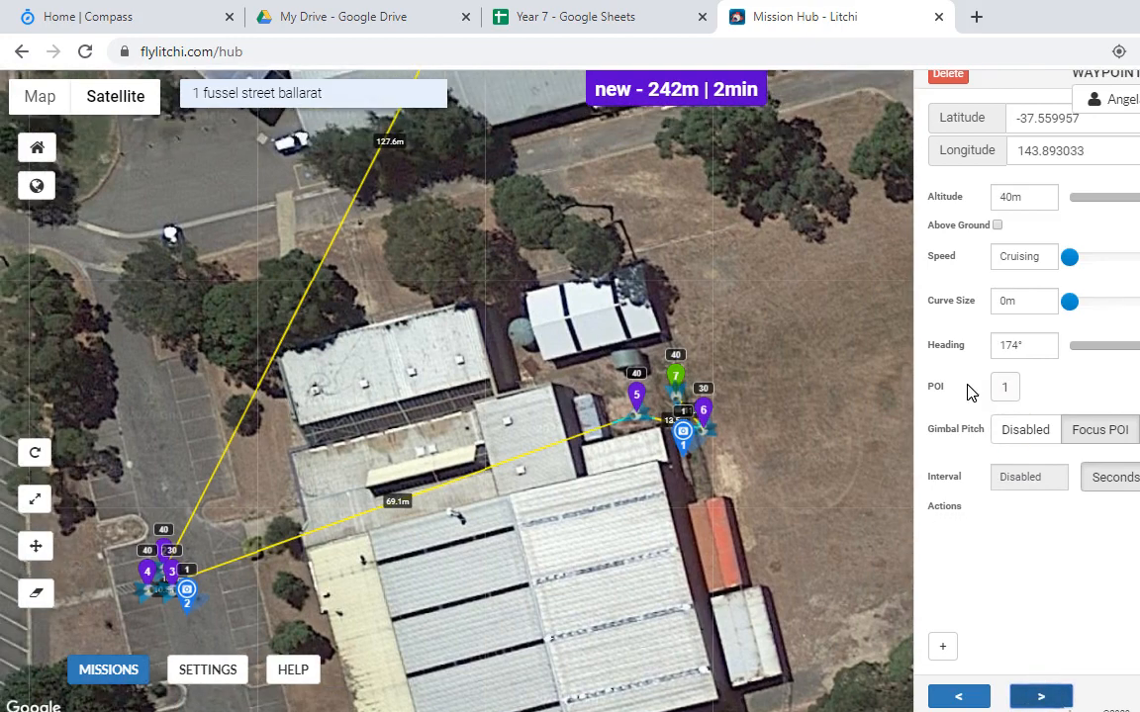
click(1005, 389)
click(1011, 462)
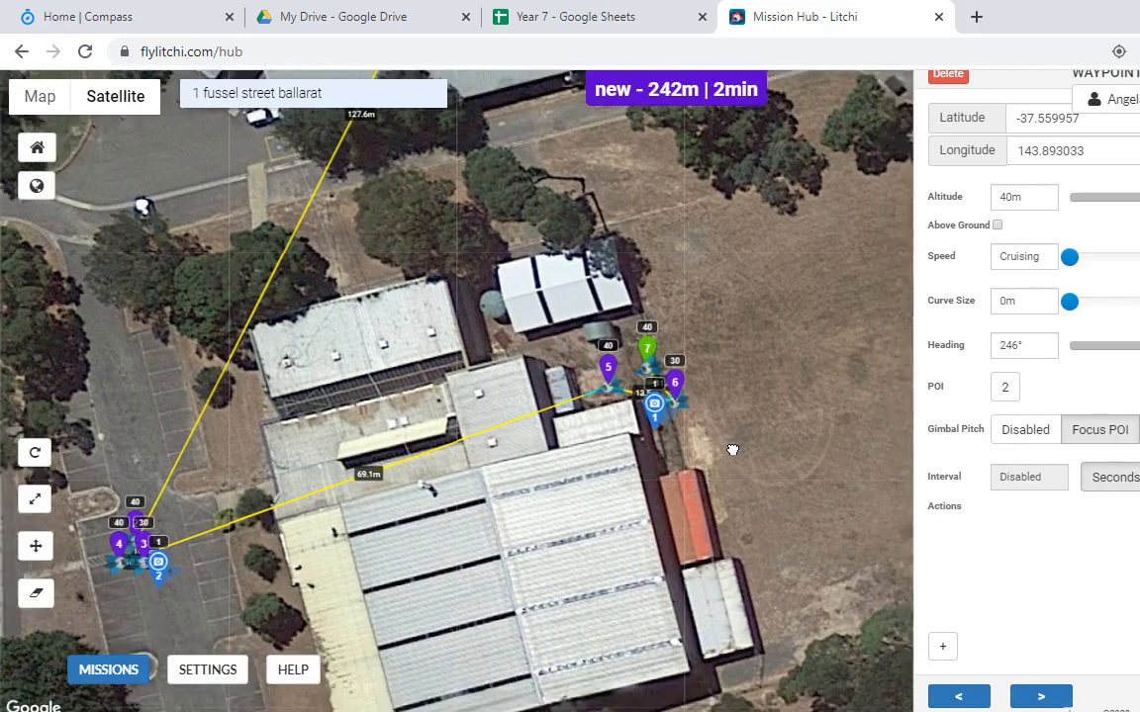
Step: Add waypoint 8 out in the field and waypoint 9 on the fenced court
drag(732, 450, 512, 325)
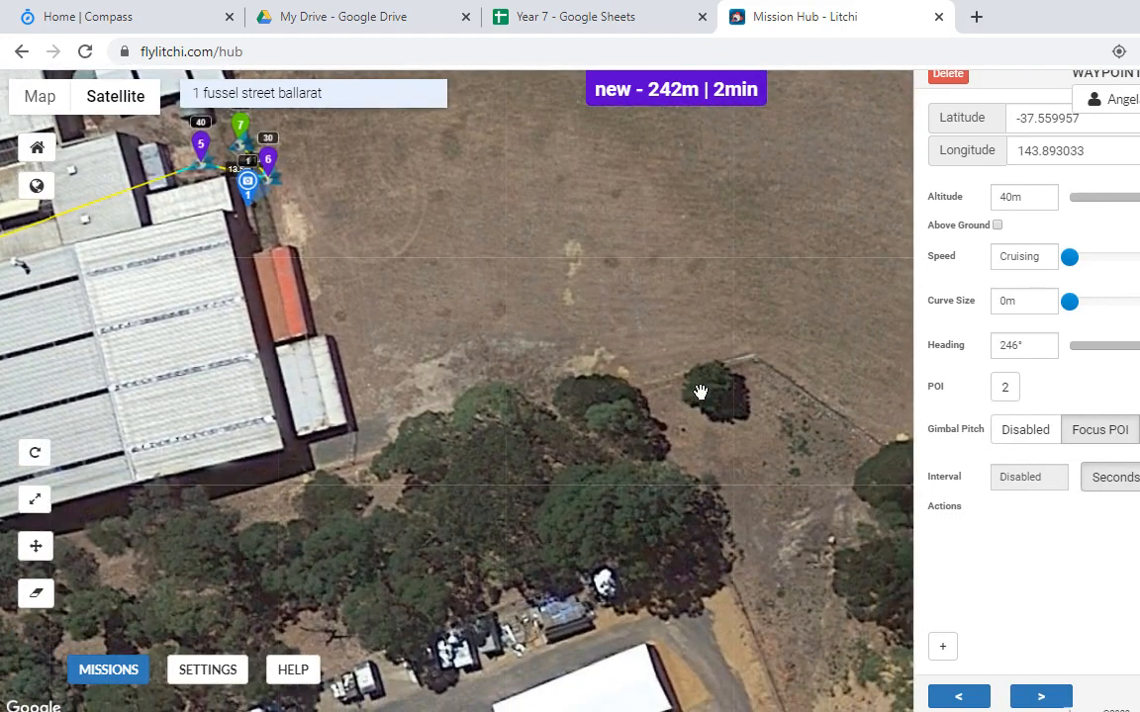
drag(703, 392, 605, 542)
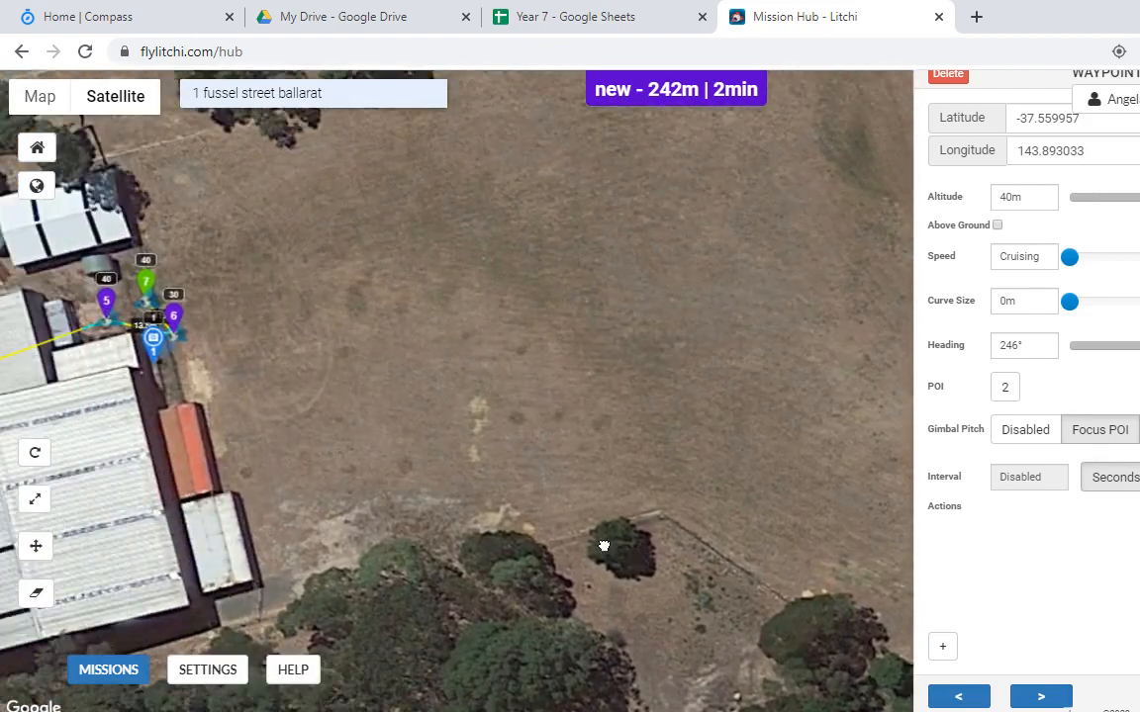
click(643, 478)
drag(746, 490, 555, 289)
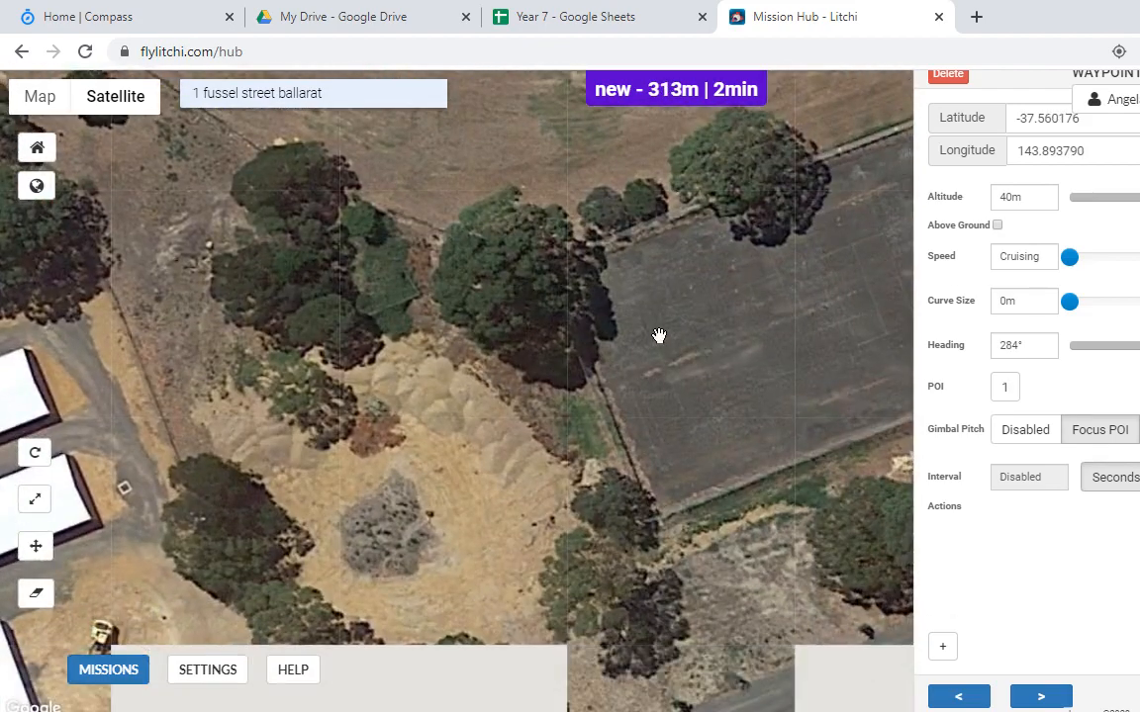
click(724, 400)
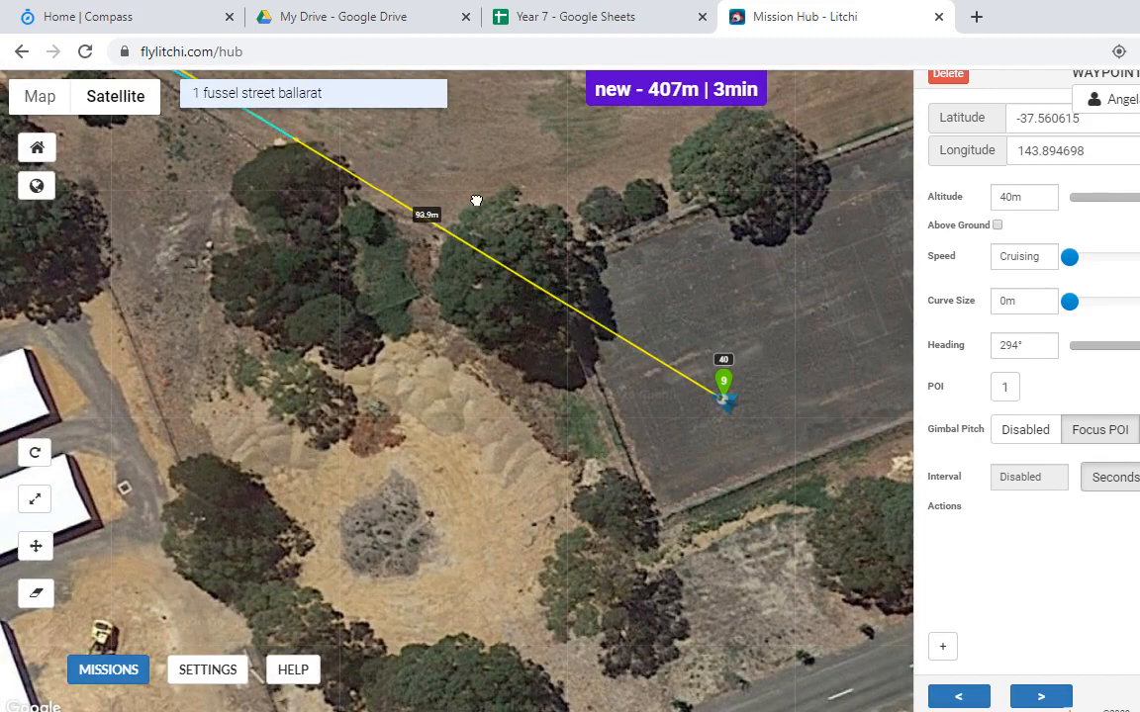
drag(475, 201, 531, 275)
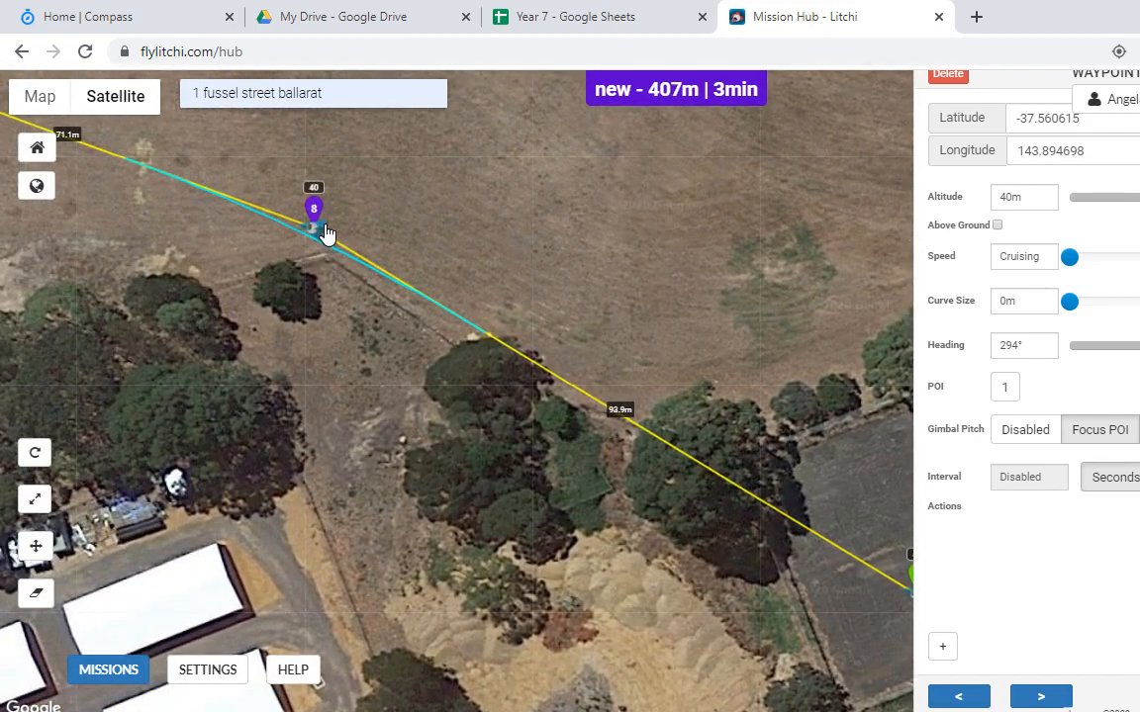
drag(714, 293, 432, 308)
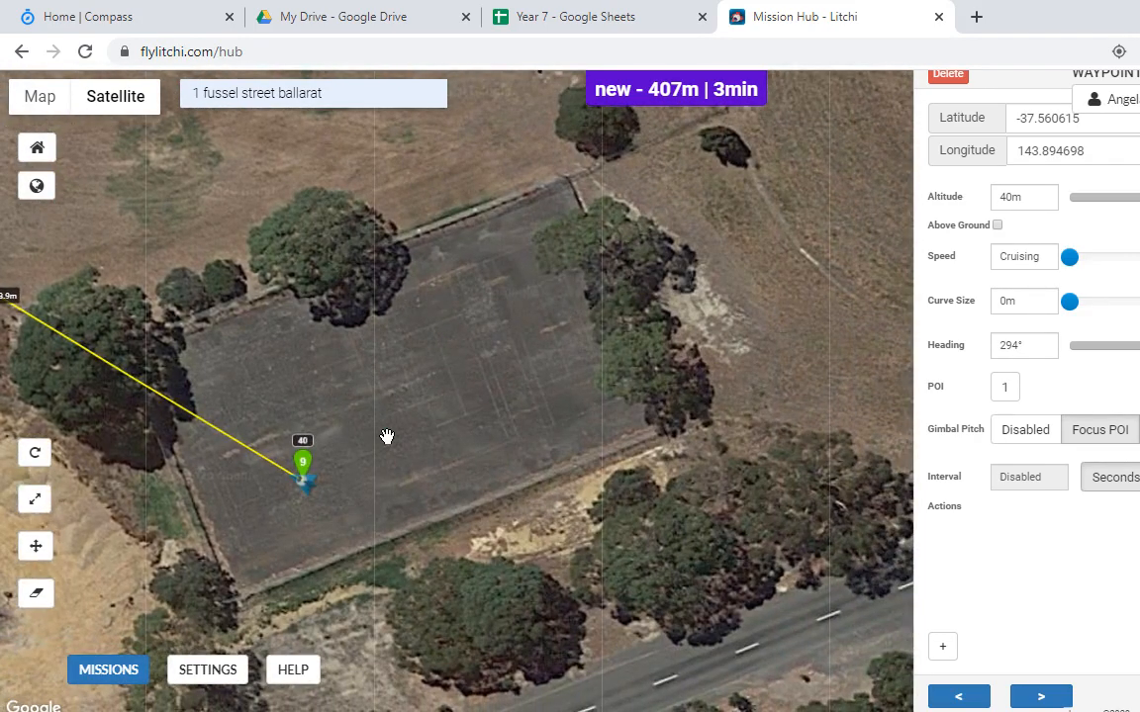
Step: Add POI 3 in the middle of the court and make waypoints 8 and 9 focus on it
right_click(405, 398)
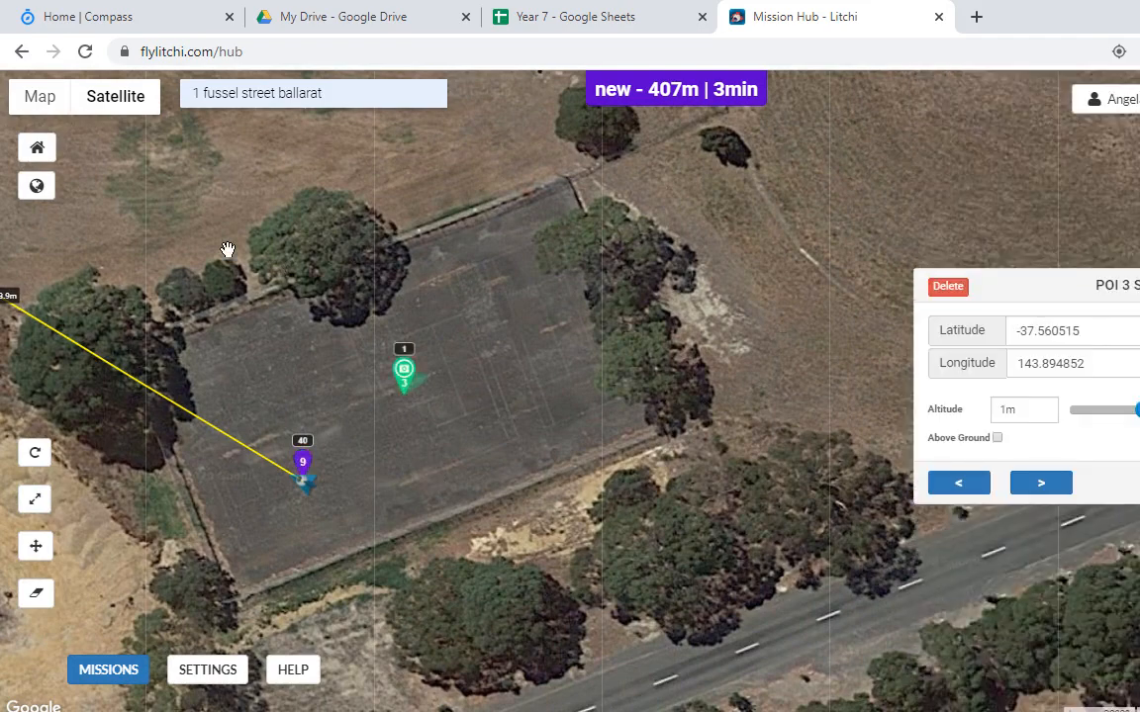
drag(226, 252, 570, 344)
drag(176, 179, 402, 290)
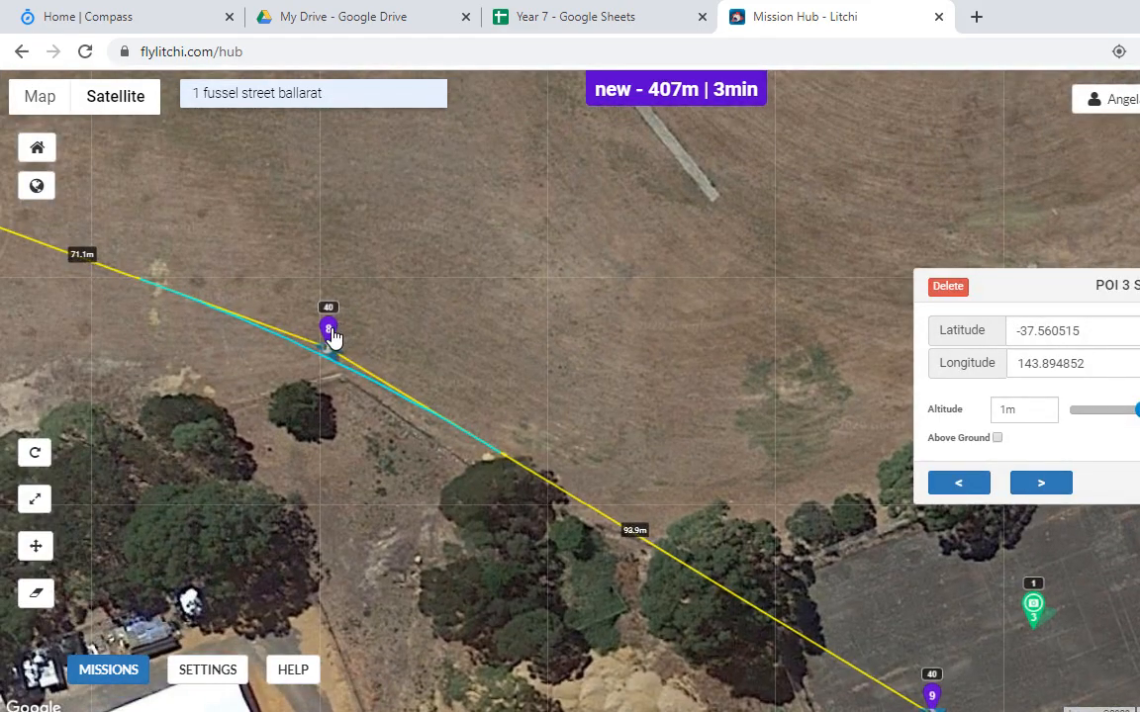
click(329, 332)
click(1001, 392)
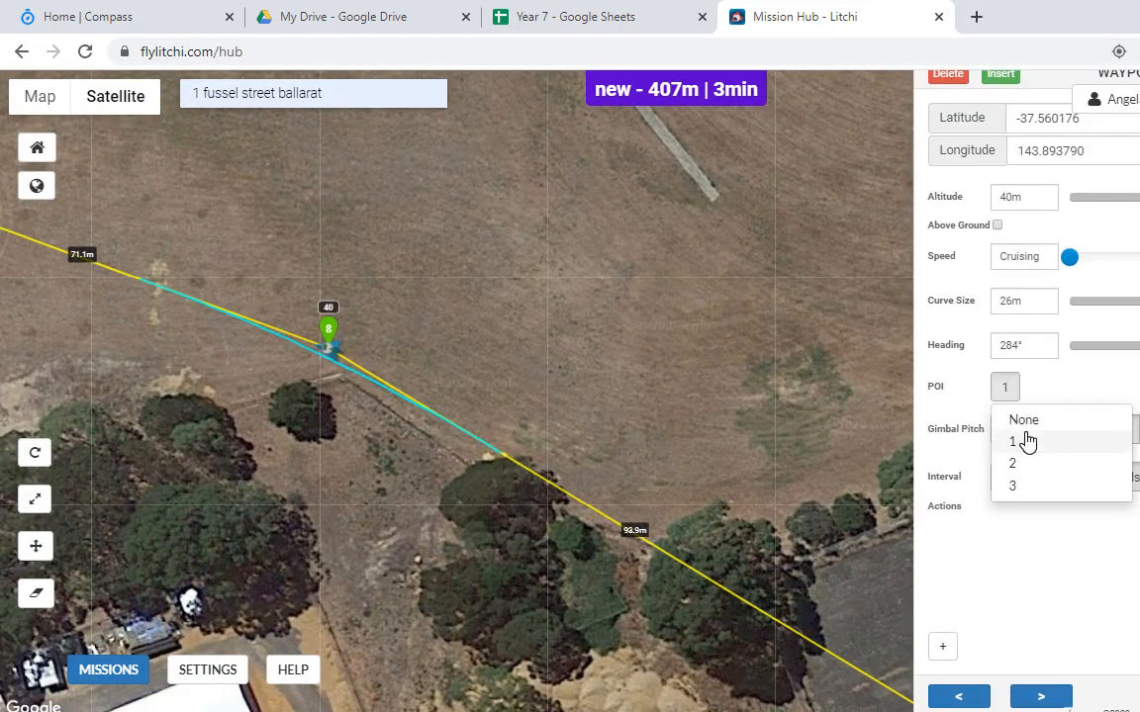
click(1025, 484)
drag(663, 385, 432, 292)
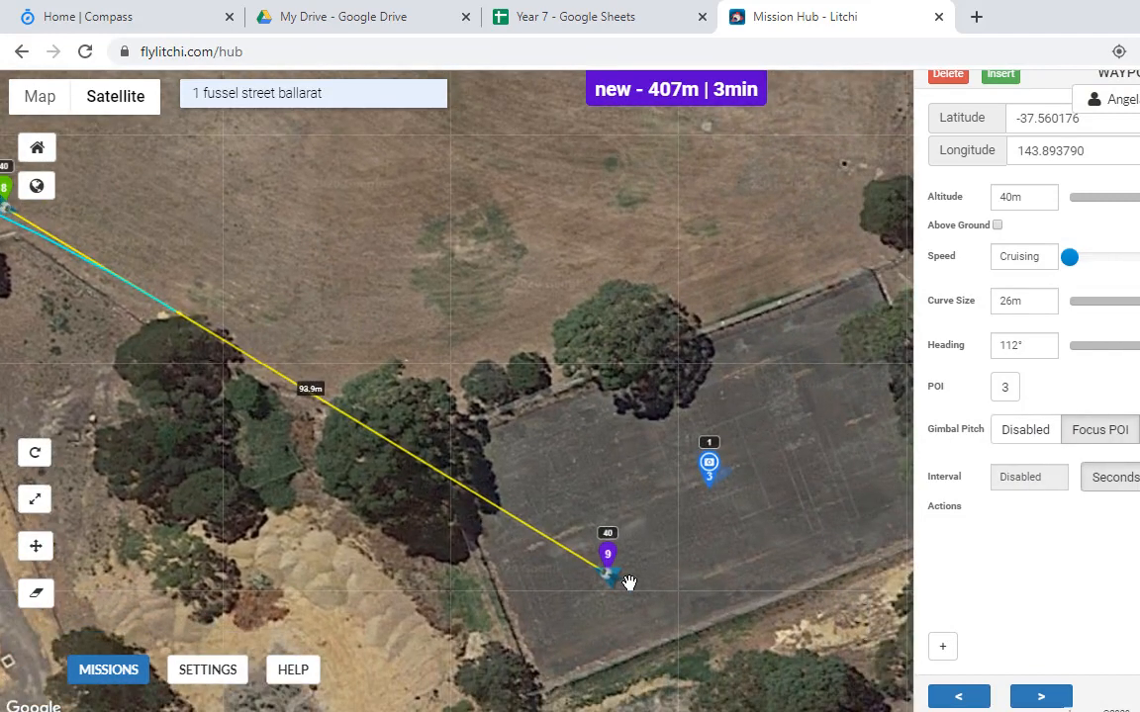
click(609, 561)
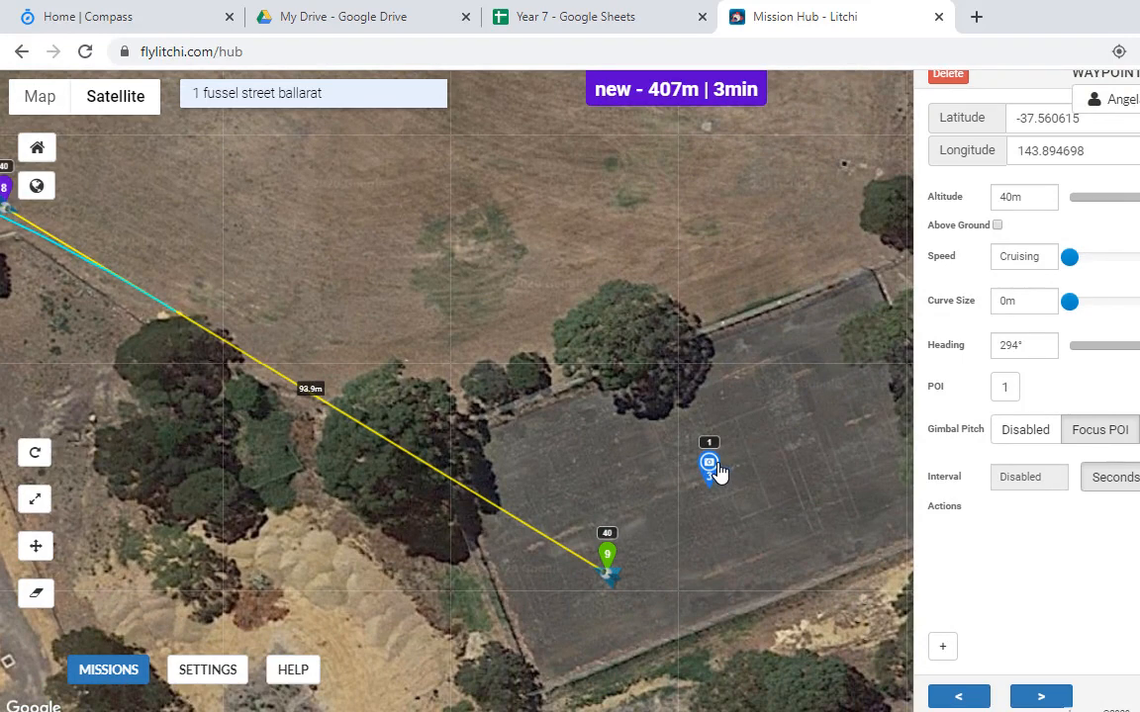
click(1004, 390)
click(1027, 484)
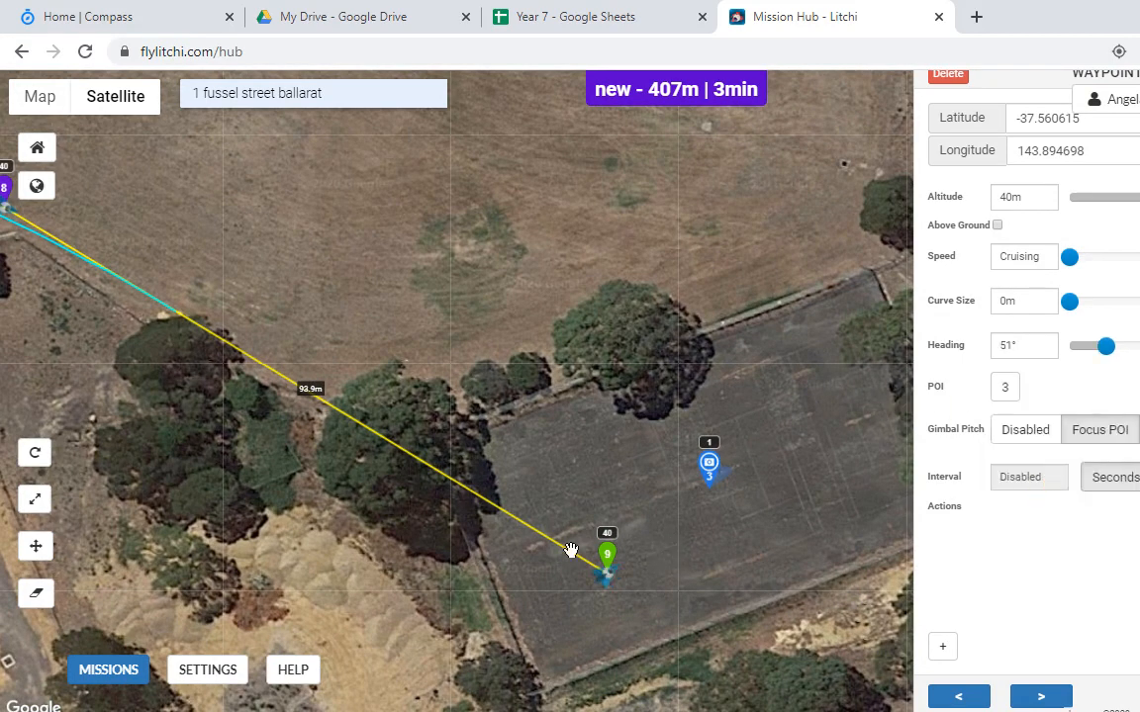
Step: Remove a stray POI 4 and add waypoint 10 just above waypoint 9
click(583, 534)
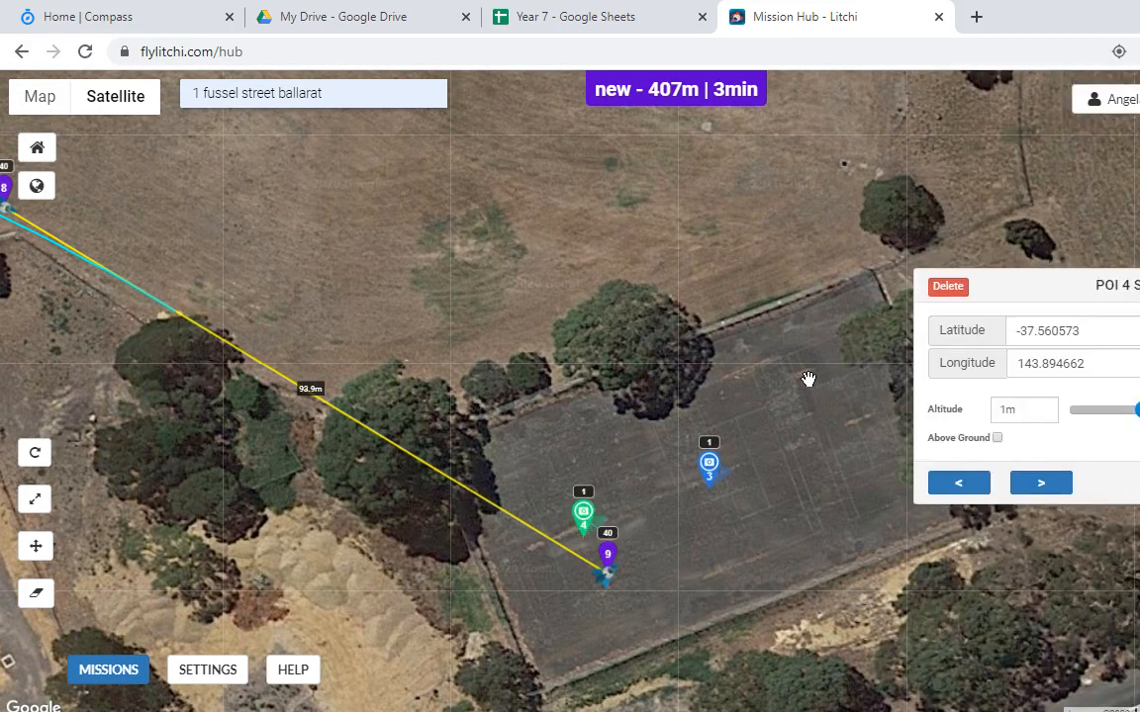
click(959, 293)
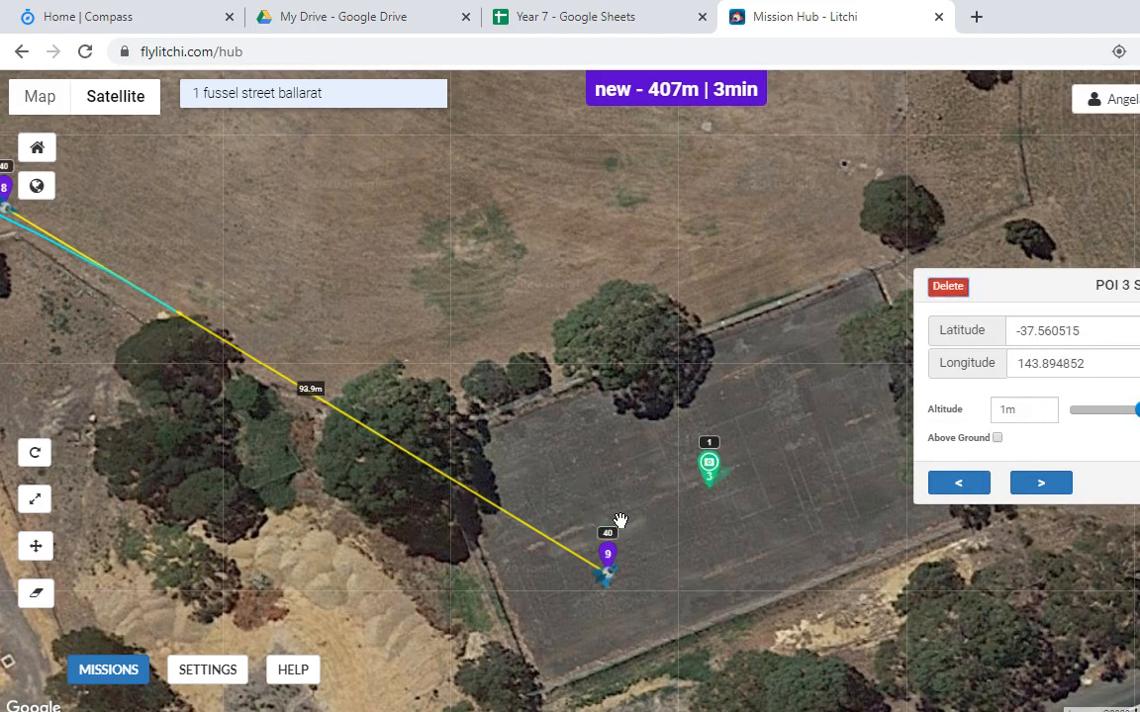
click(579, 528)
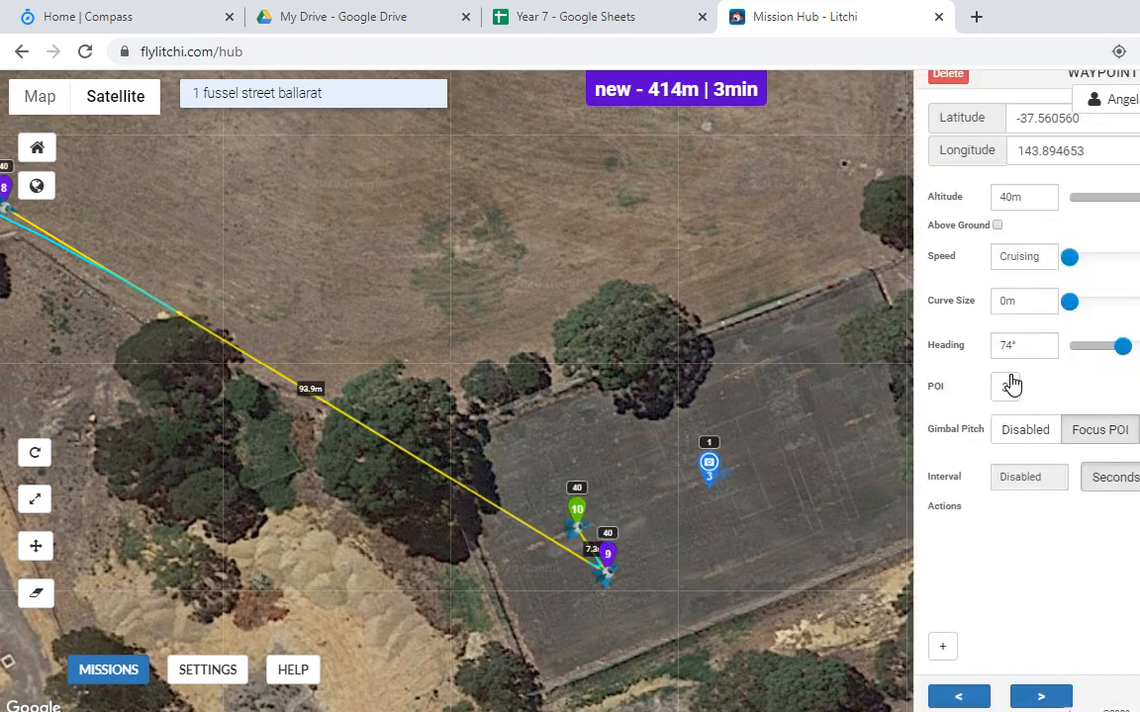
Step: Set waypoint 10's altitude to 30 m
click(1005, 197)
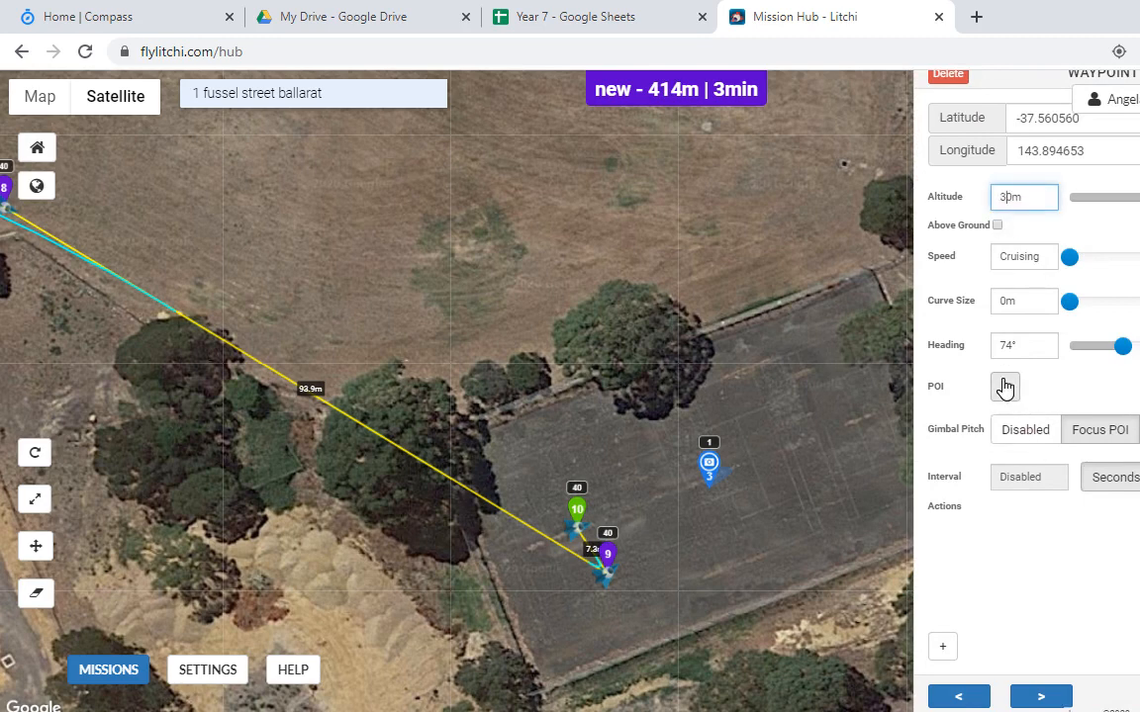
text(3)
click(1007, 516)
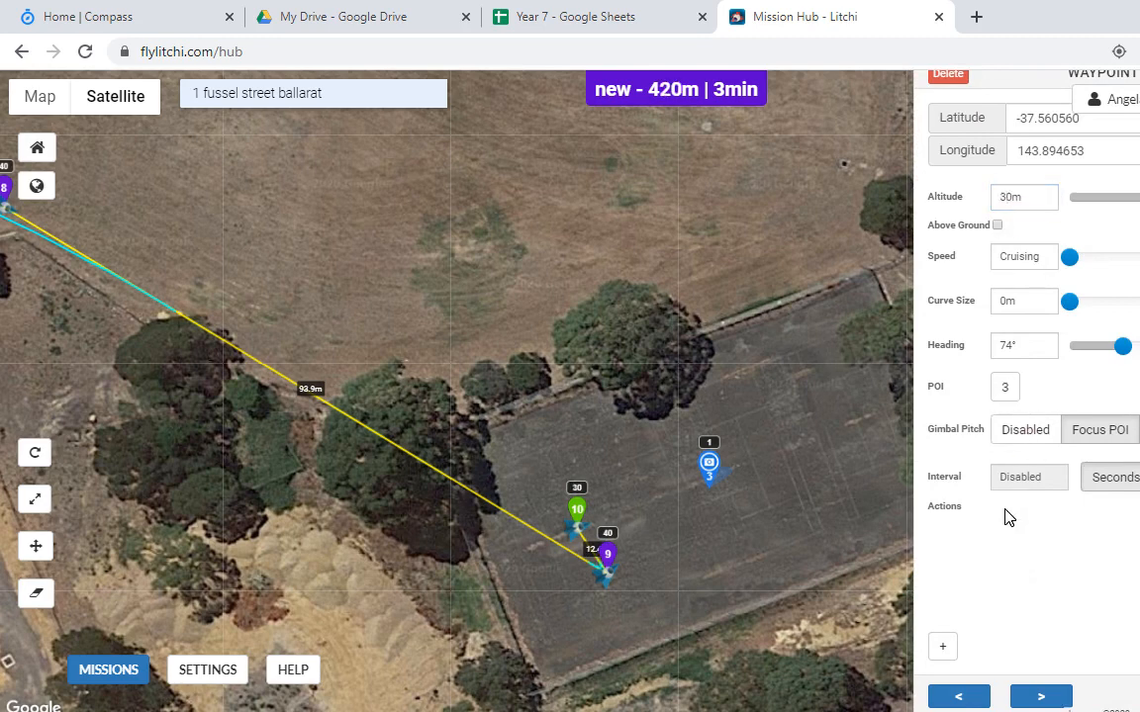
Step: Give waypoint 10 Stay For 10, Take Photo, Stay For 10 actions, then add waypoint 11 north of it
click(943, 648)
click(1127, 534)
text(10)
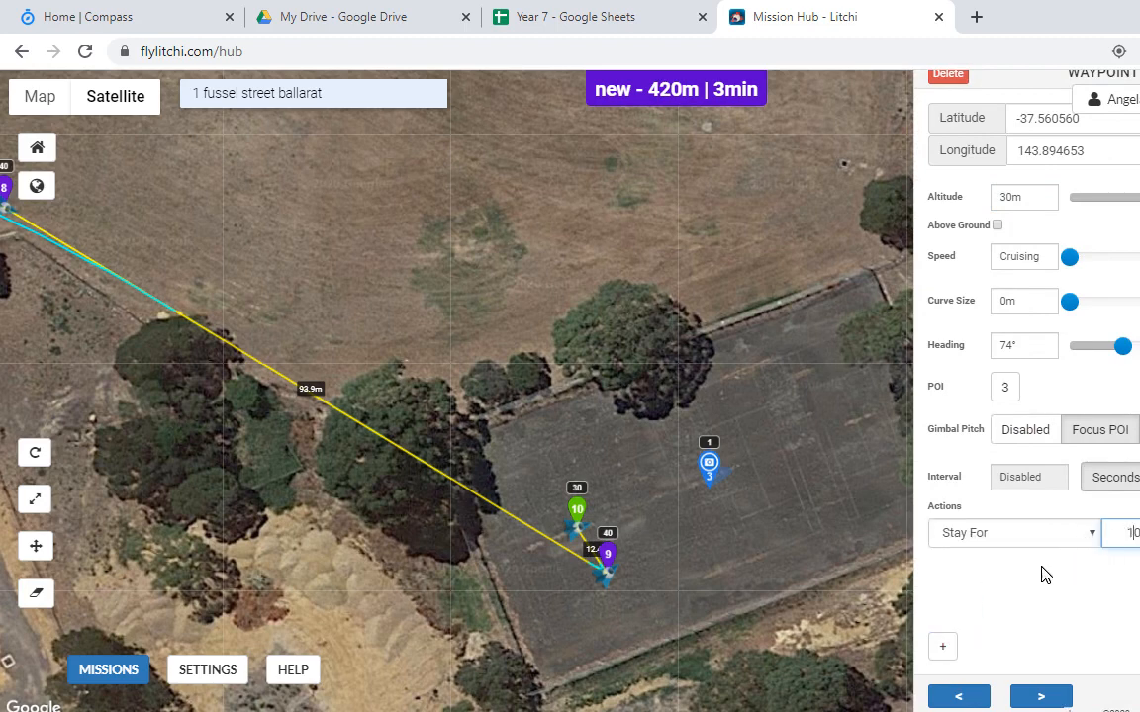
click(944, 651)
click(1085, 566)
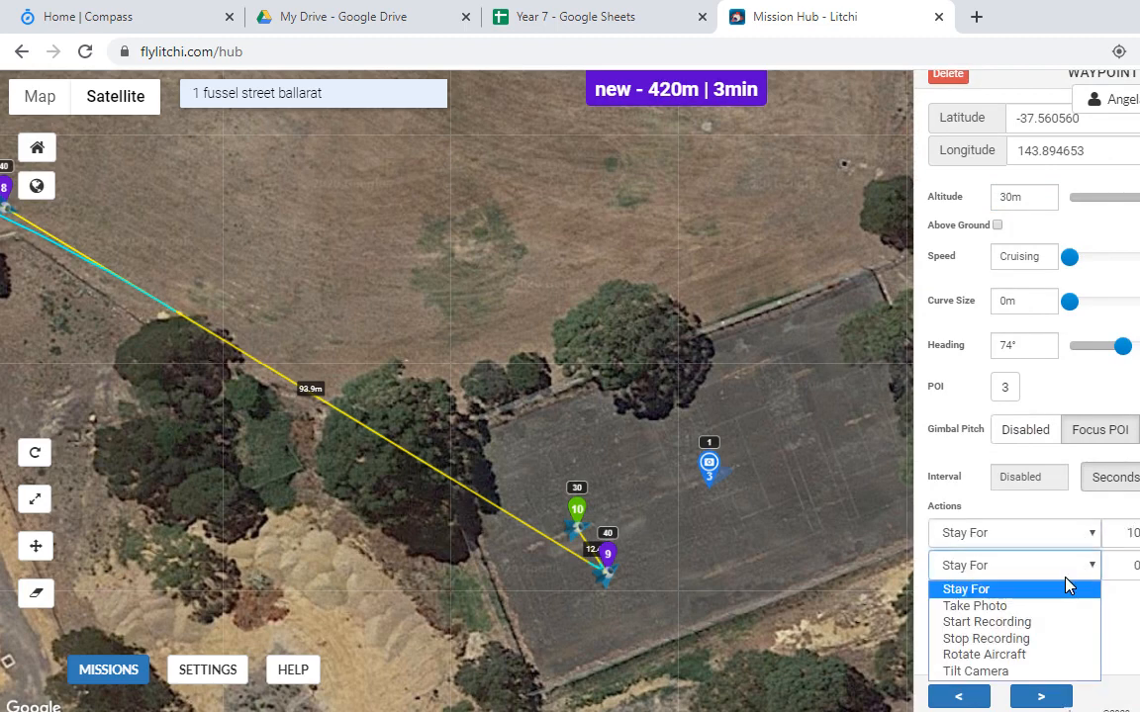
click(1038, 606)
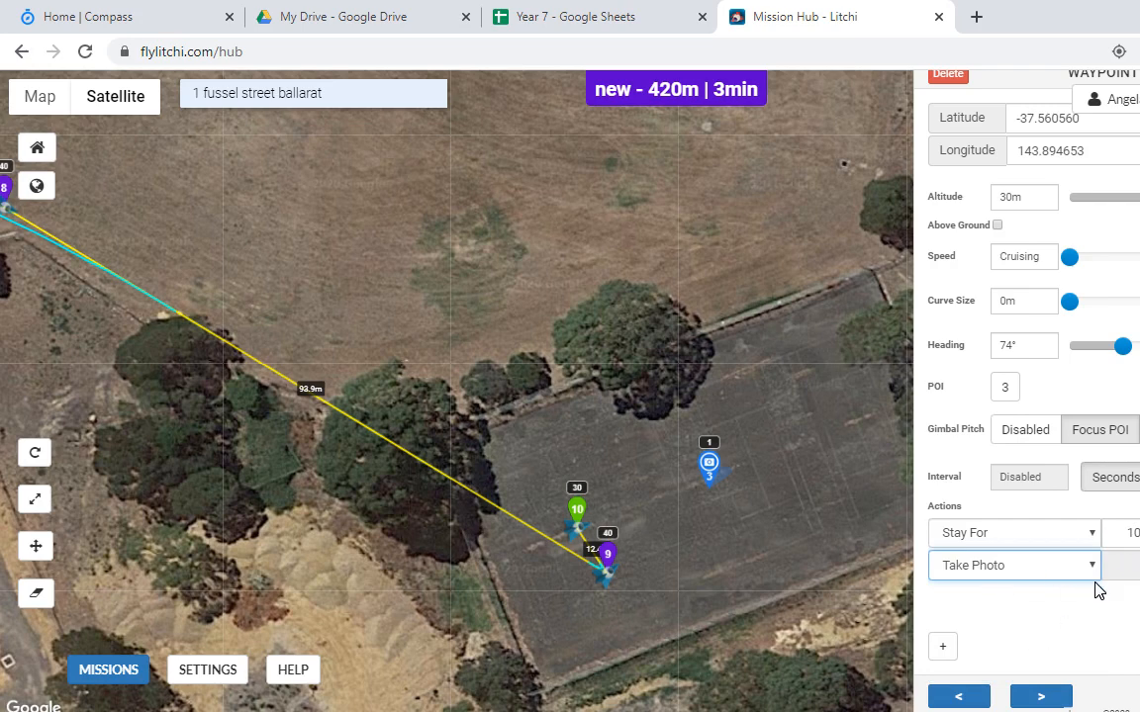
click(947, 649)
click(1124, 605)
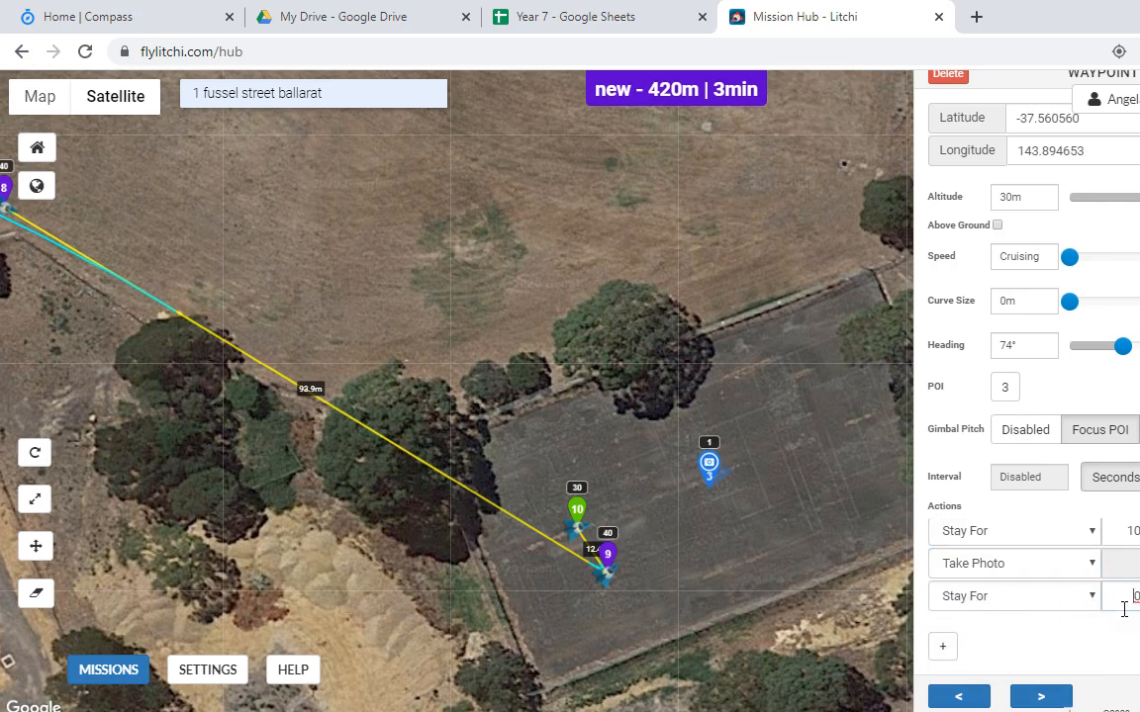
text(1)
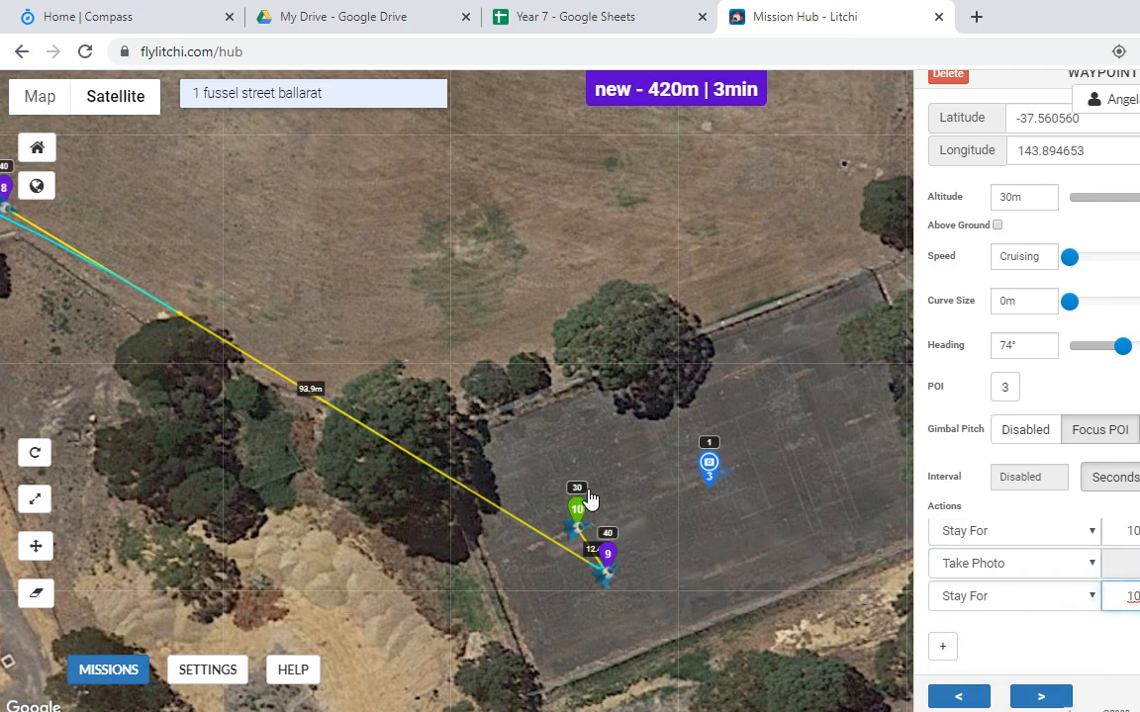
click(595, 473)
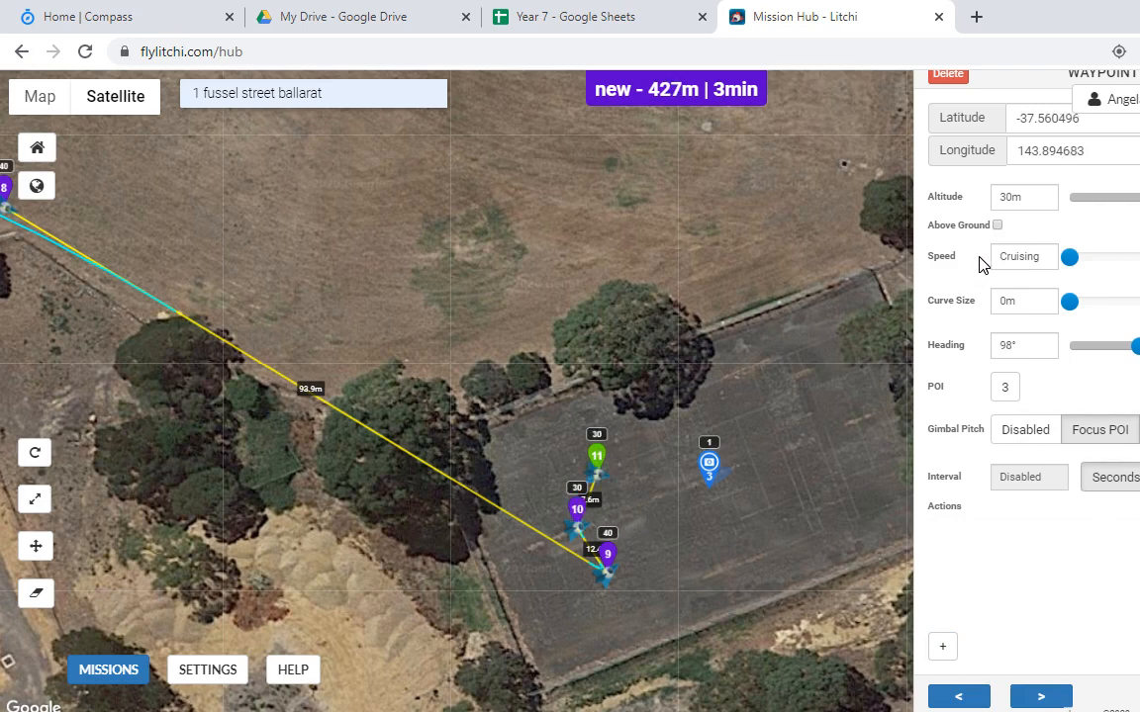
click(1014, 199)
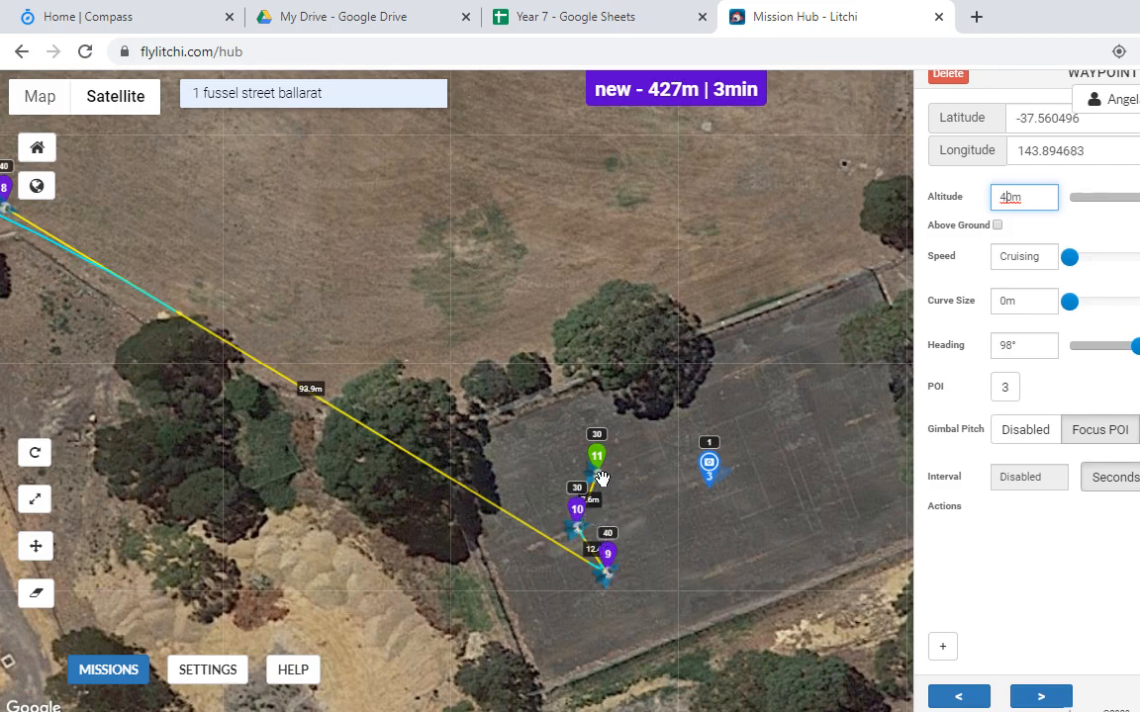
Step: Set waypoint 11's altitude to 40 m and review waypoints 9 and 10
click(1014, 244)
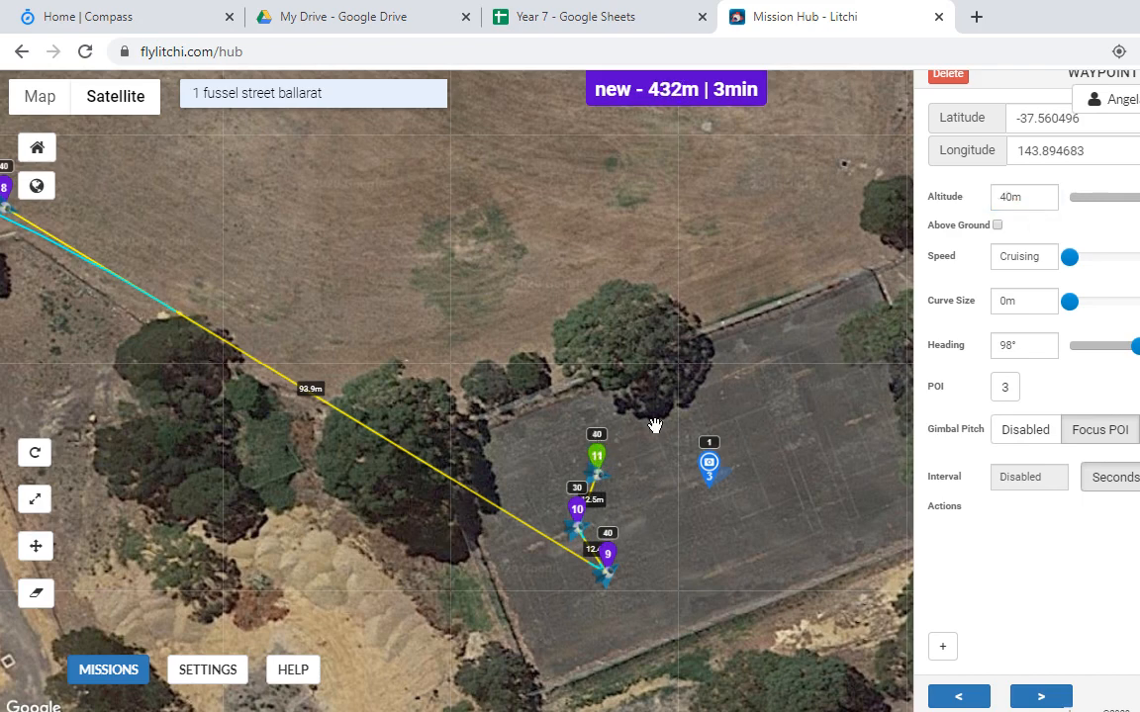
click(606, 552)
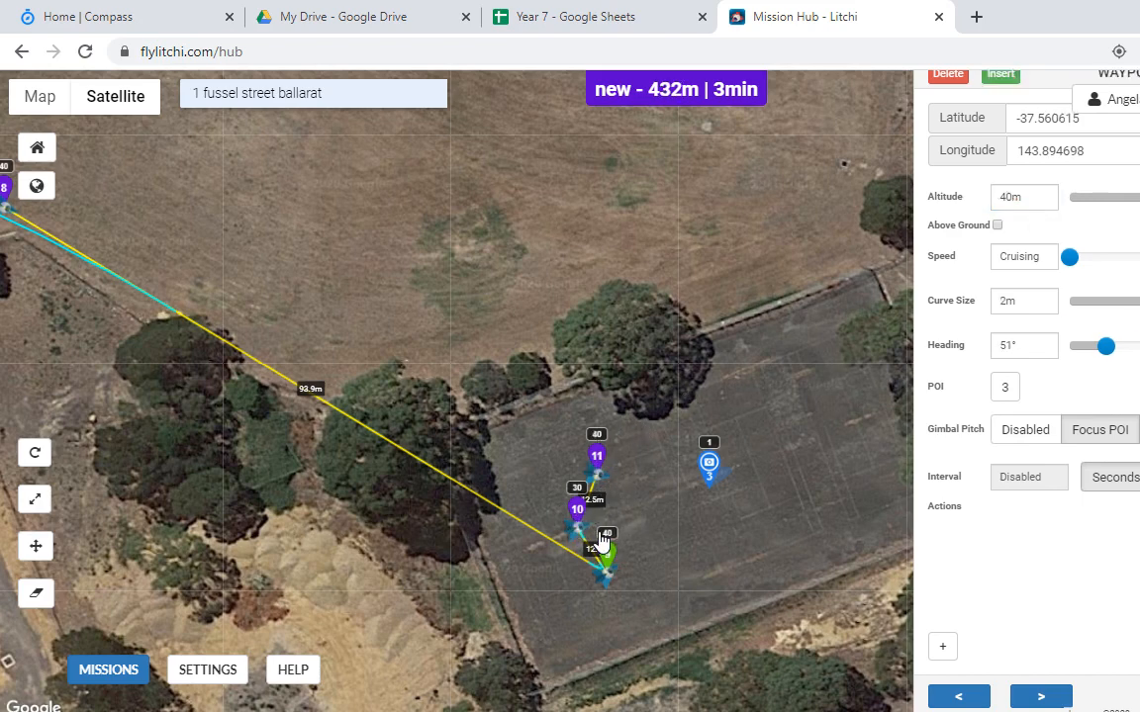
click(578, 514)
click(598, 460)
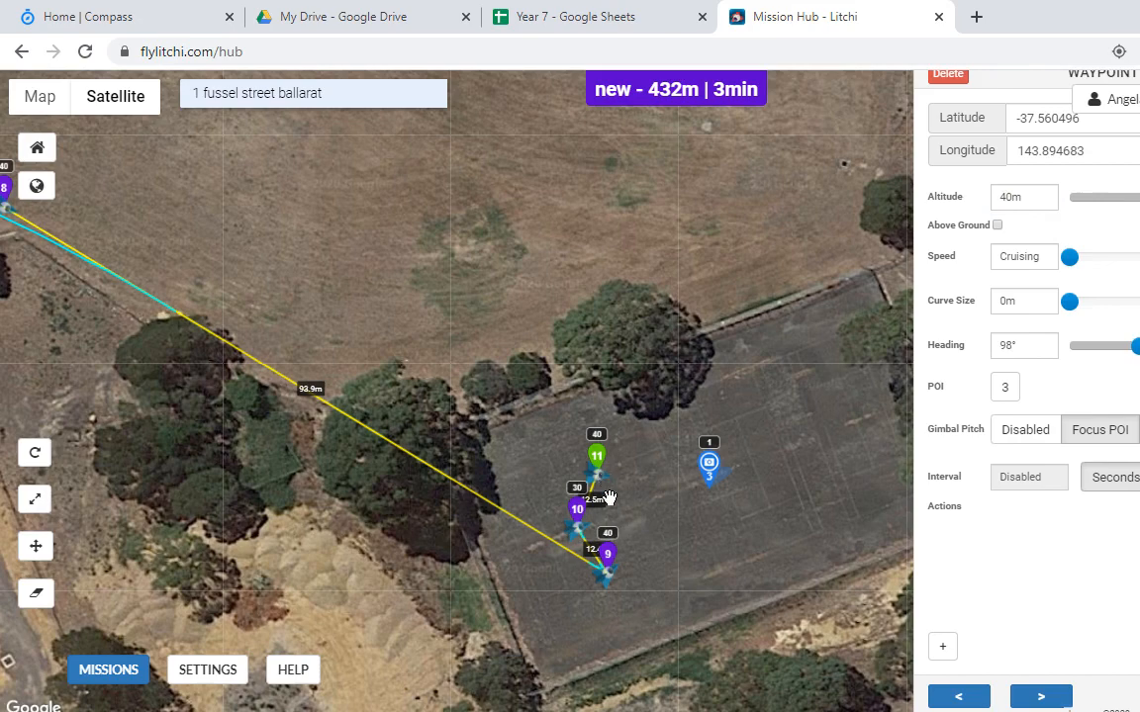
Step: Add waypoints 12 and 13 on the pale field strip, deleting a stray POI 4
drag(614, 218, 539, 478)
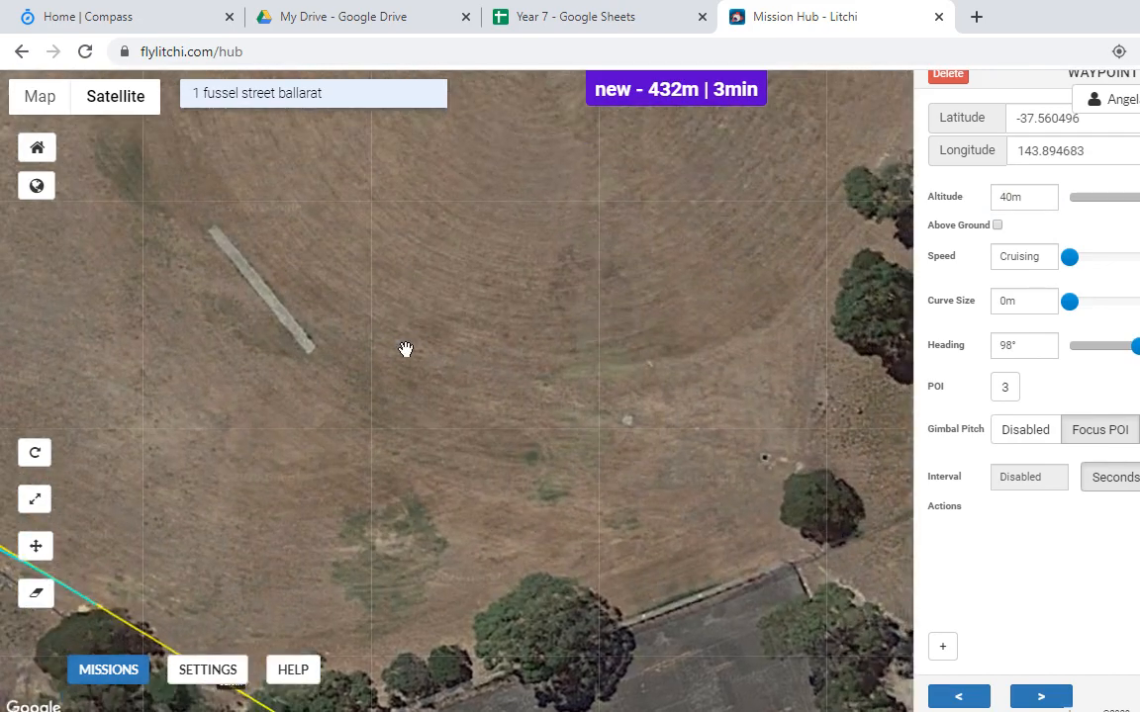
drag(301, 427, 539, 537)
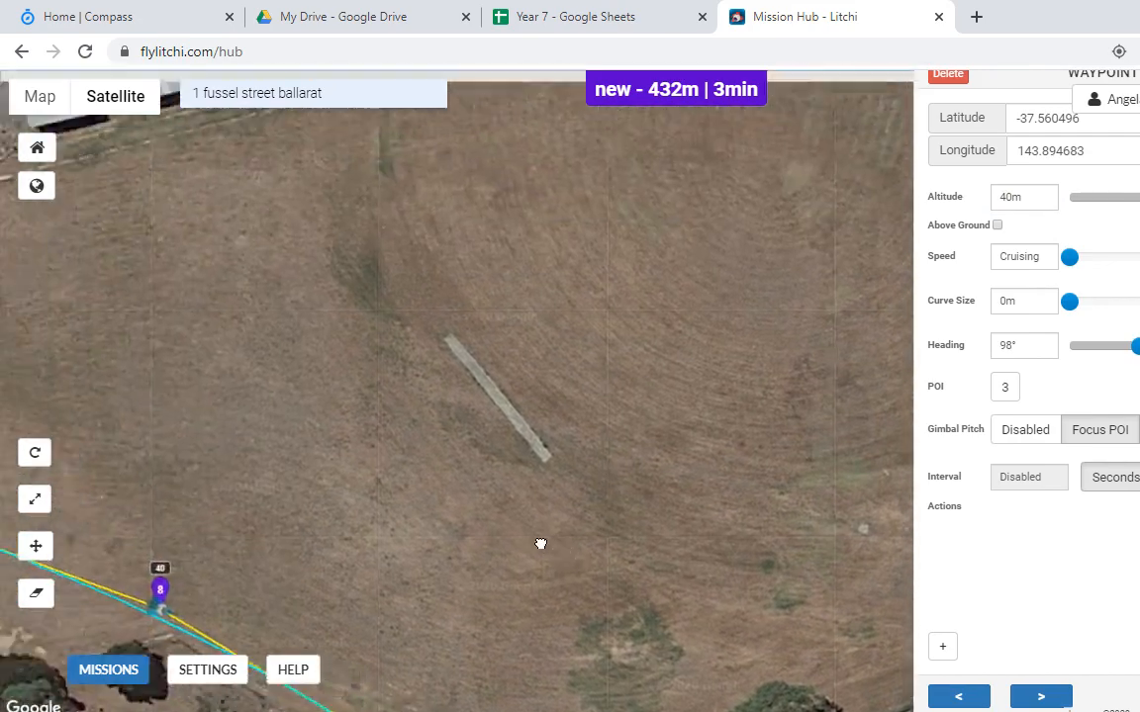
click(524, 442)
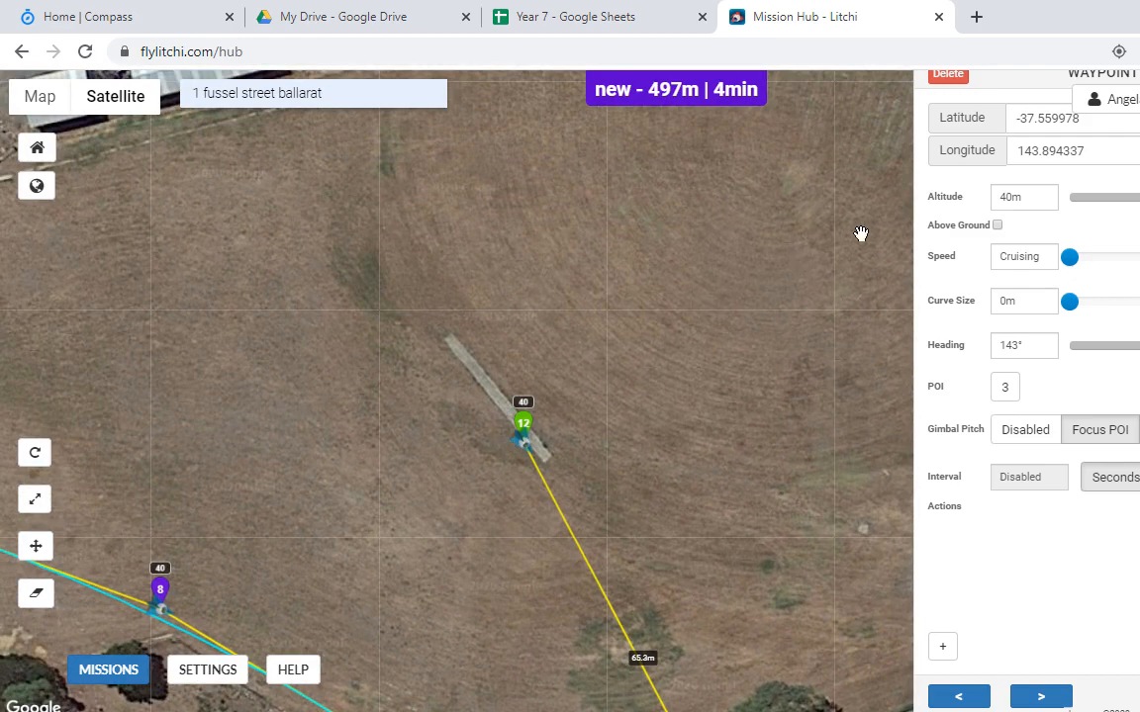
ctrl+click(476, 432)
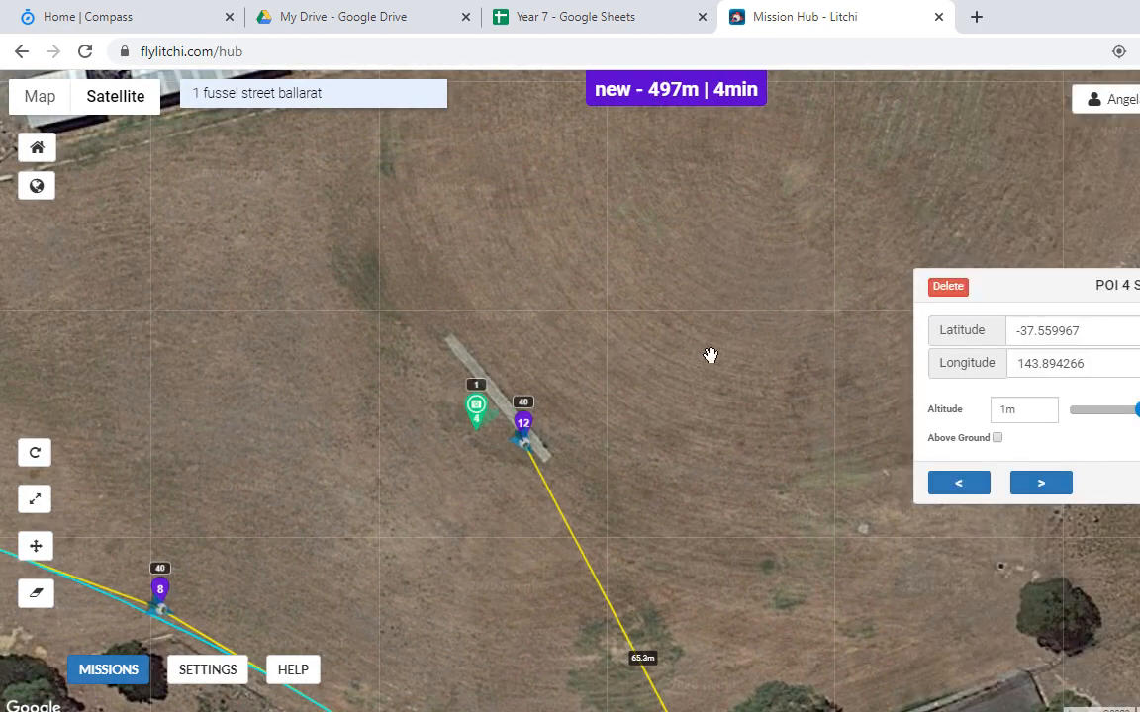
click(947, 289)
click(479, 435)
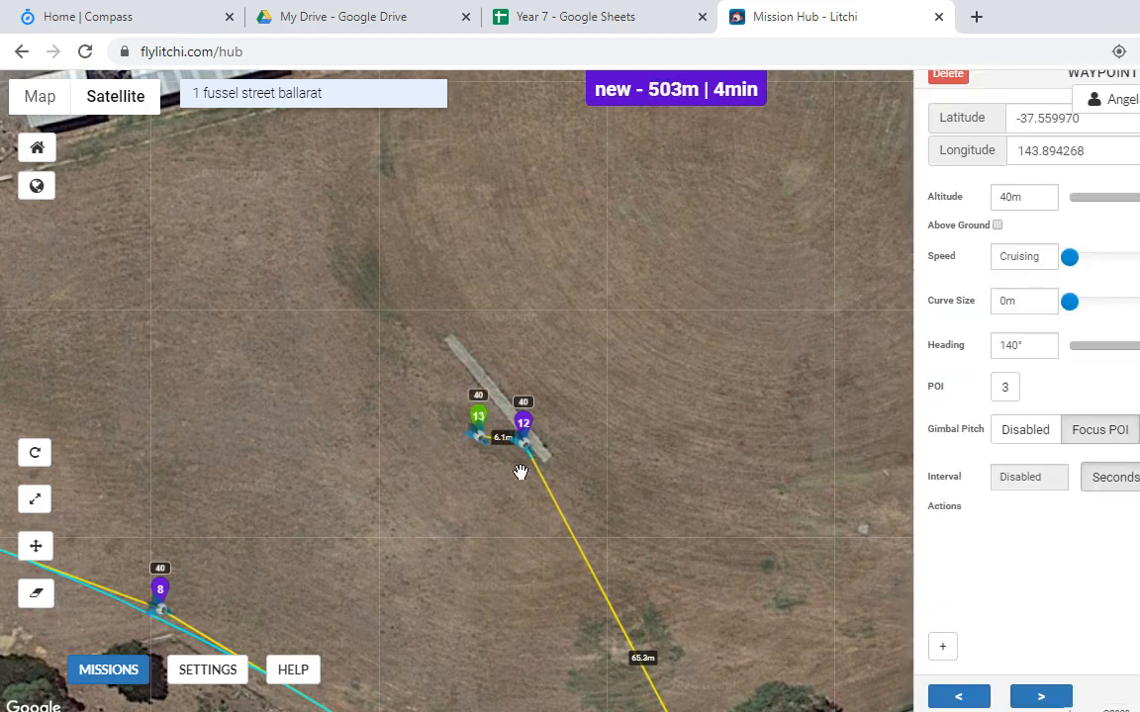
click(1011, 192)
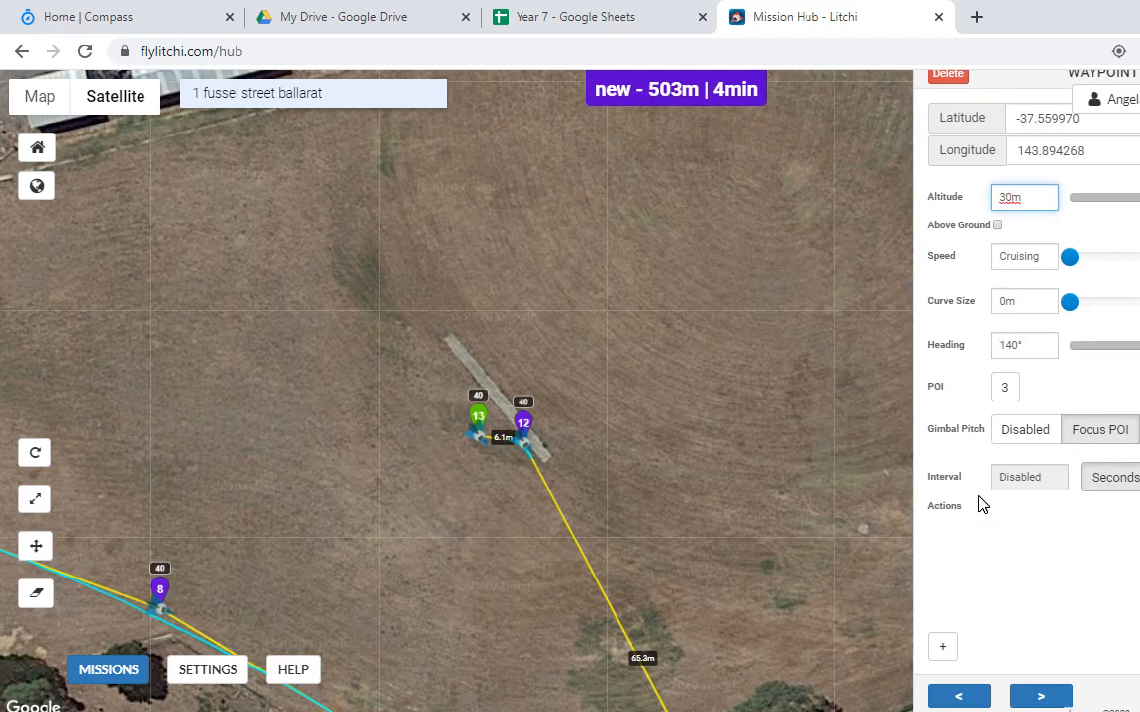
Step: Set waypoint 13 to 30 m with Stay For 10, Take Photo, Stay For 10; add waypoint 14 northwest
click(947, 643)
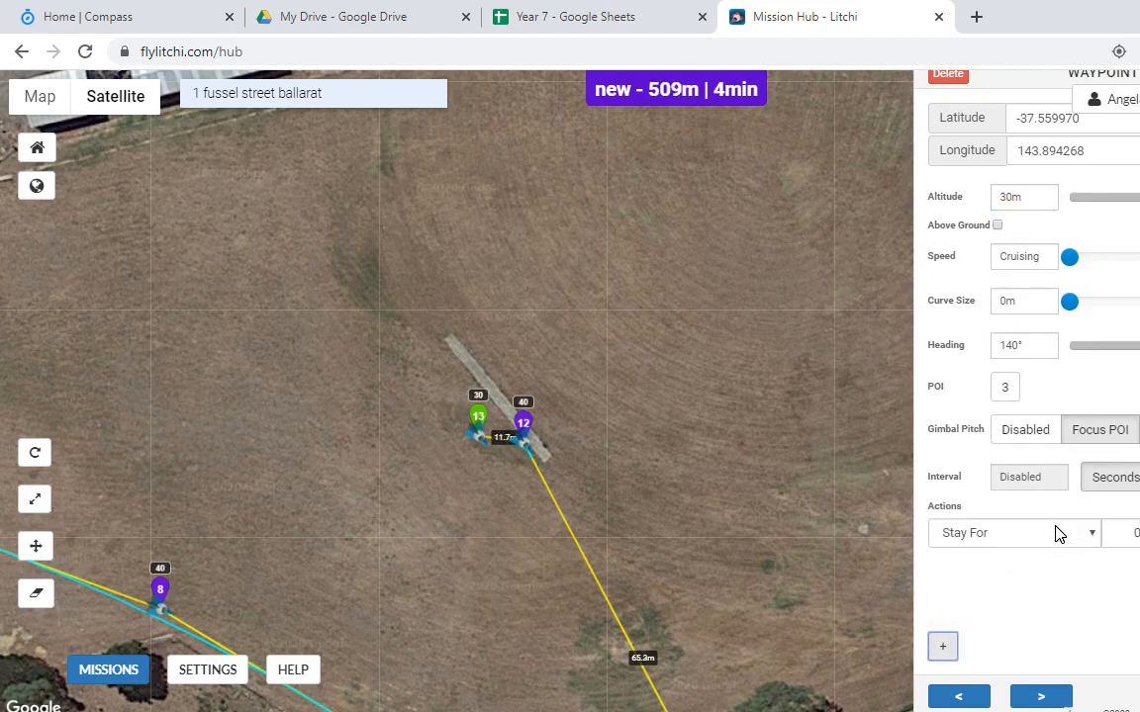
click(1122, 534)
click(945, 648)
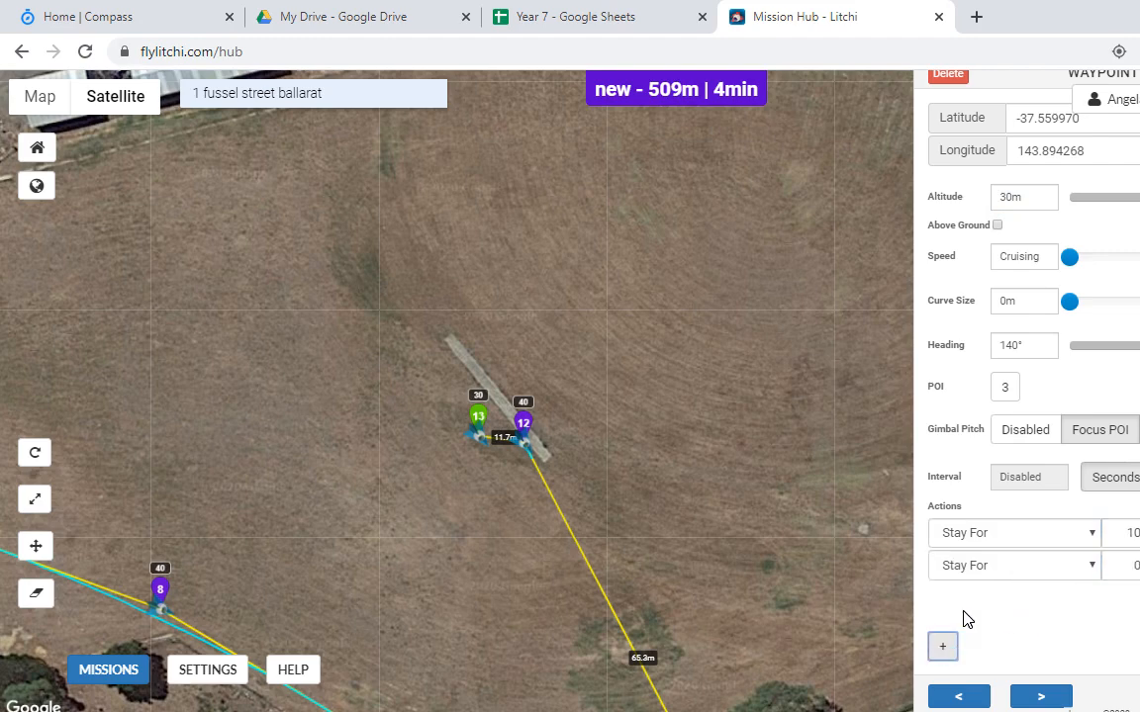
click(1085, 569)
click(1041, 608)
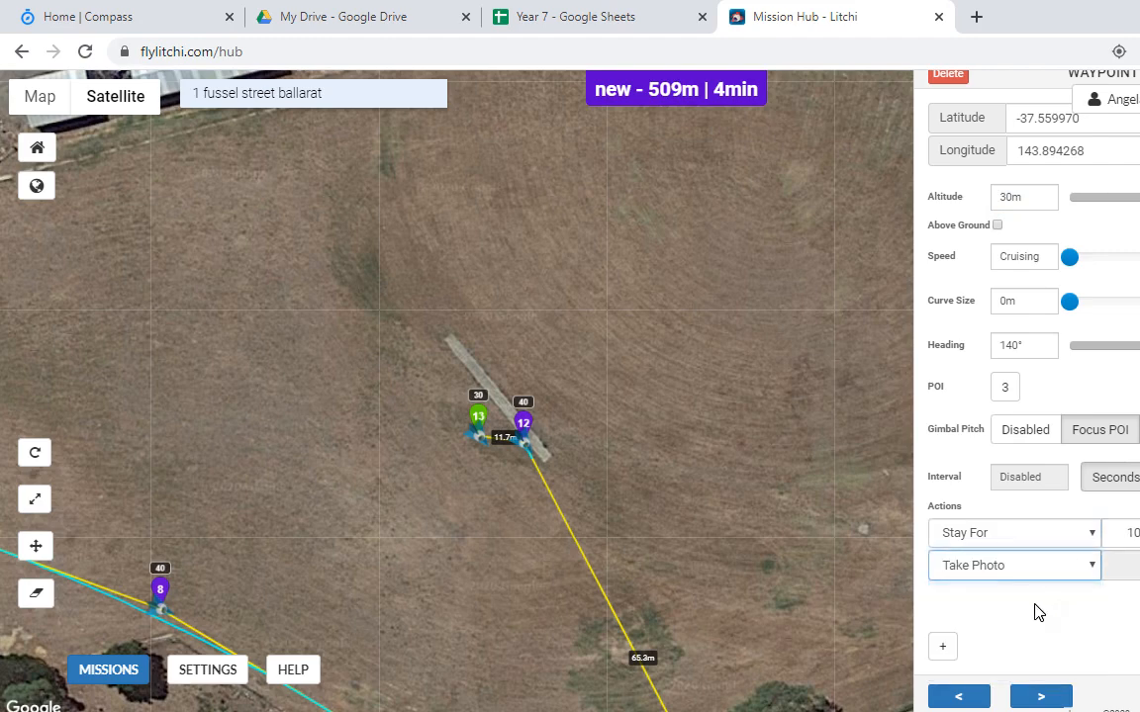
click(947, 650)
click(1007, 596)
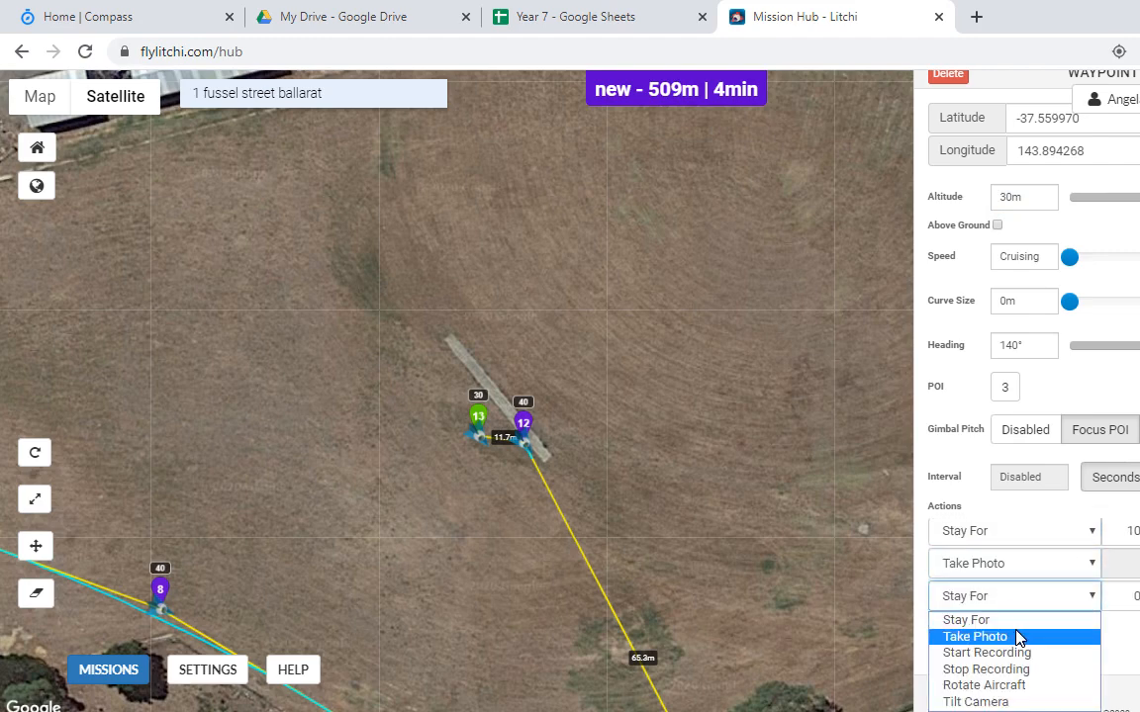
click(1024, 624)
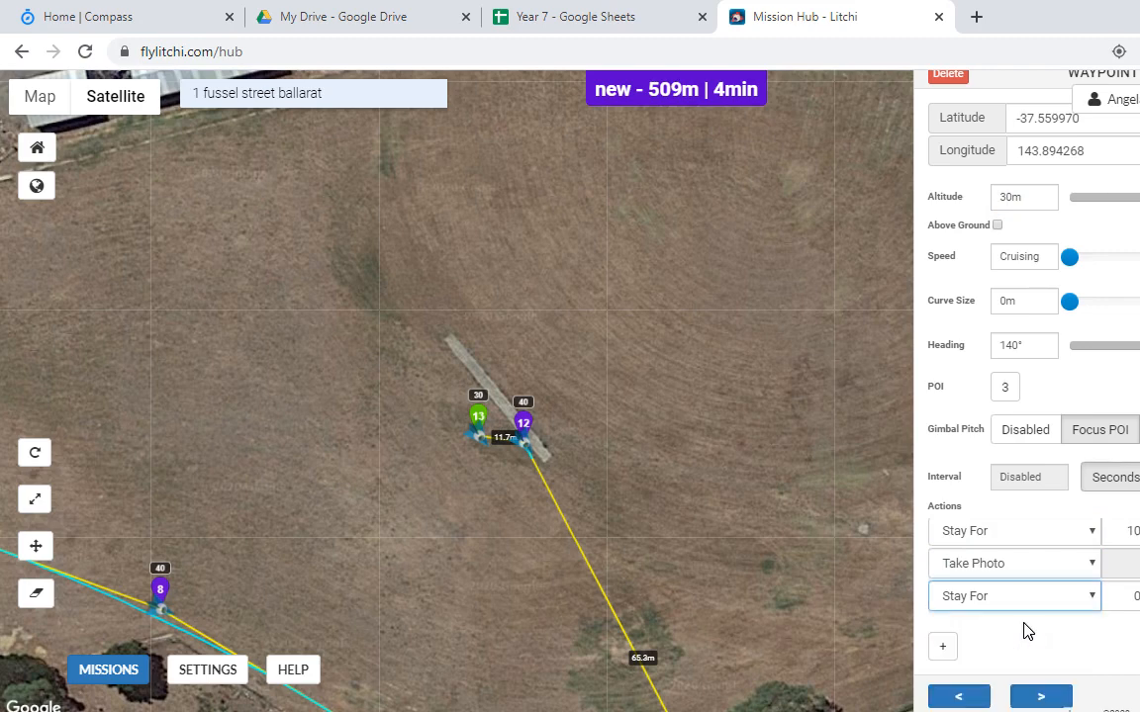
click(1123, 598)
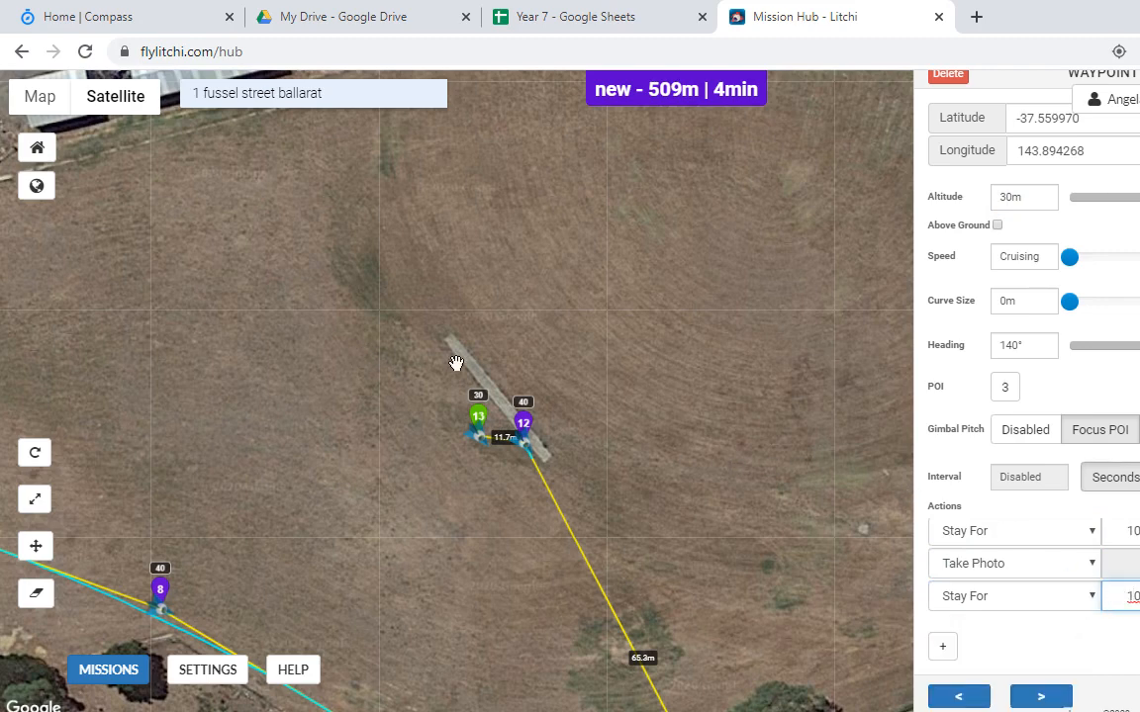
click(442, 386)
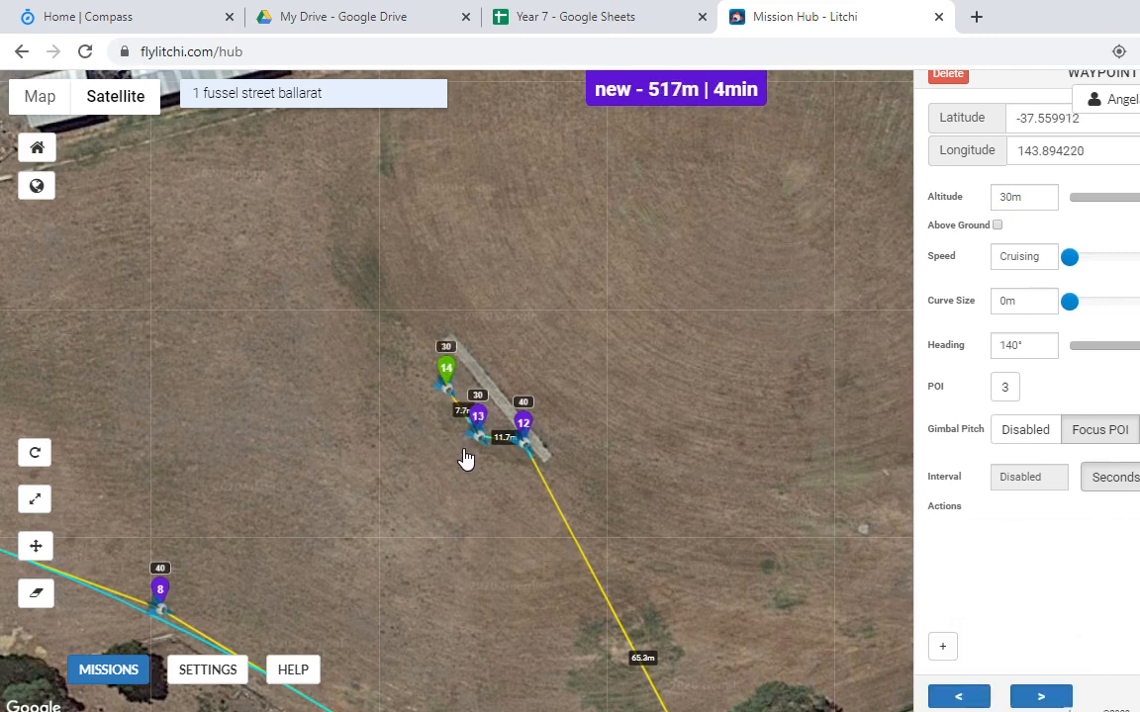
Step: Place POI 4 on the cricket pitch strip and aim waypoint 12 at it
click(1006, 197)
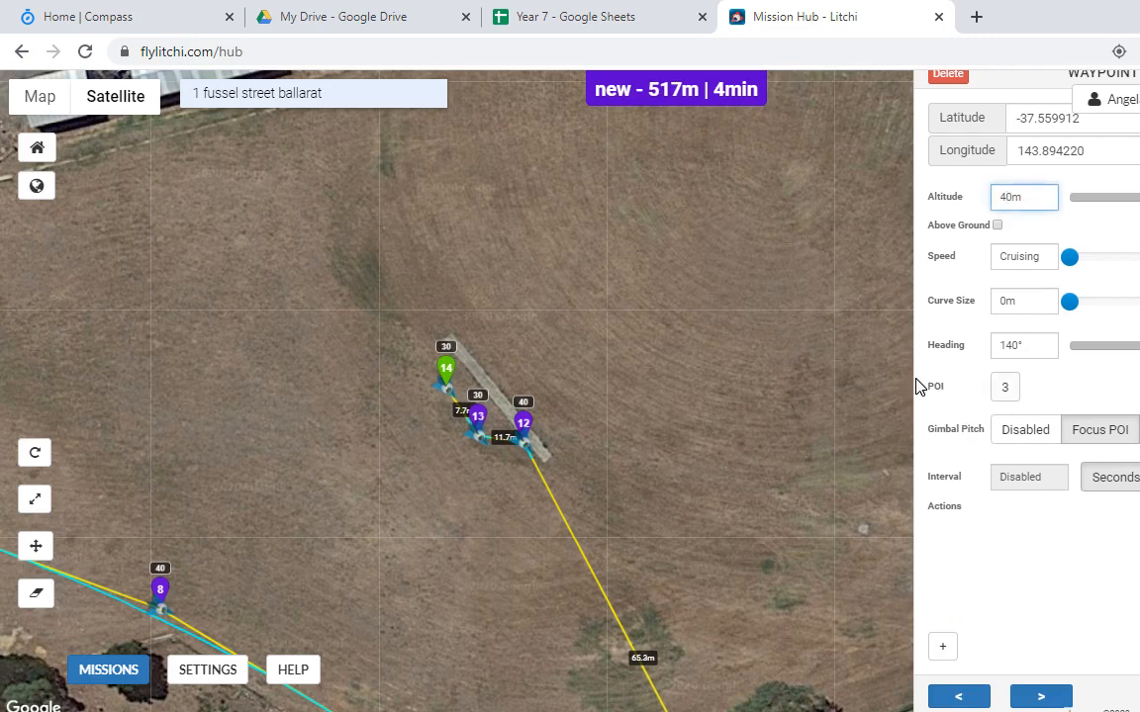
ctrl+click(498, 385)
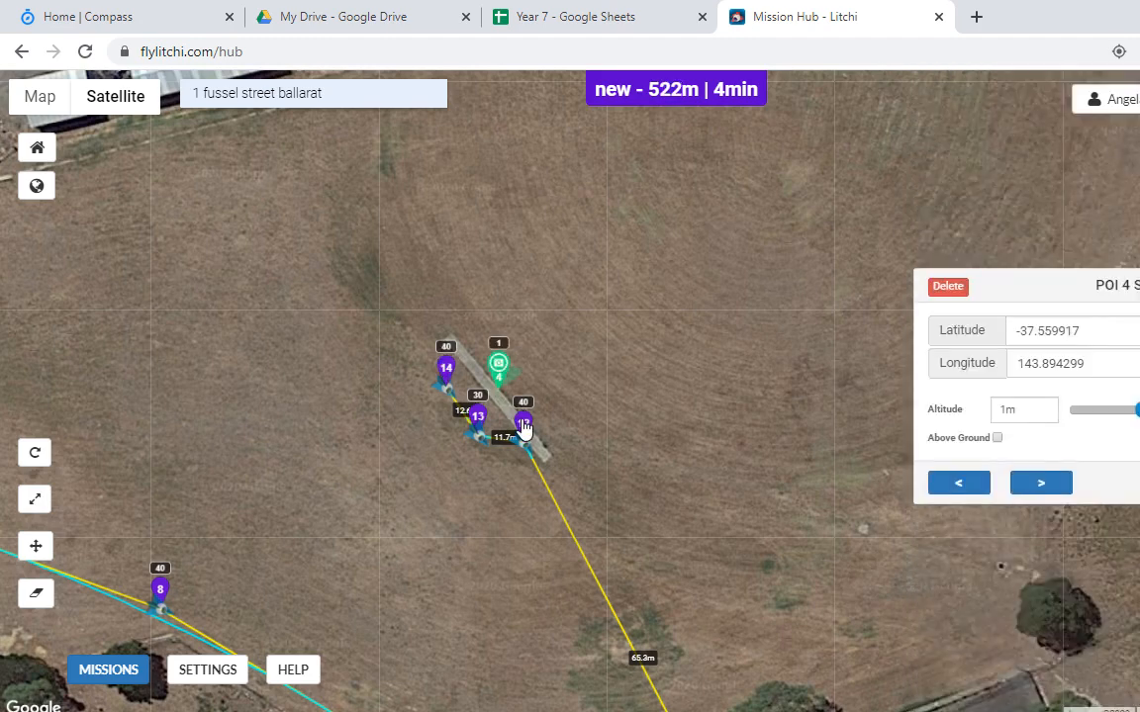
click(525, 427)
click(1005, 387)
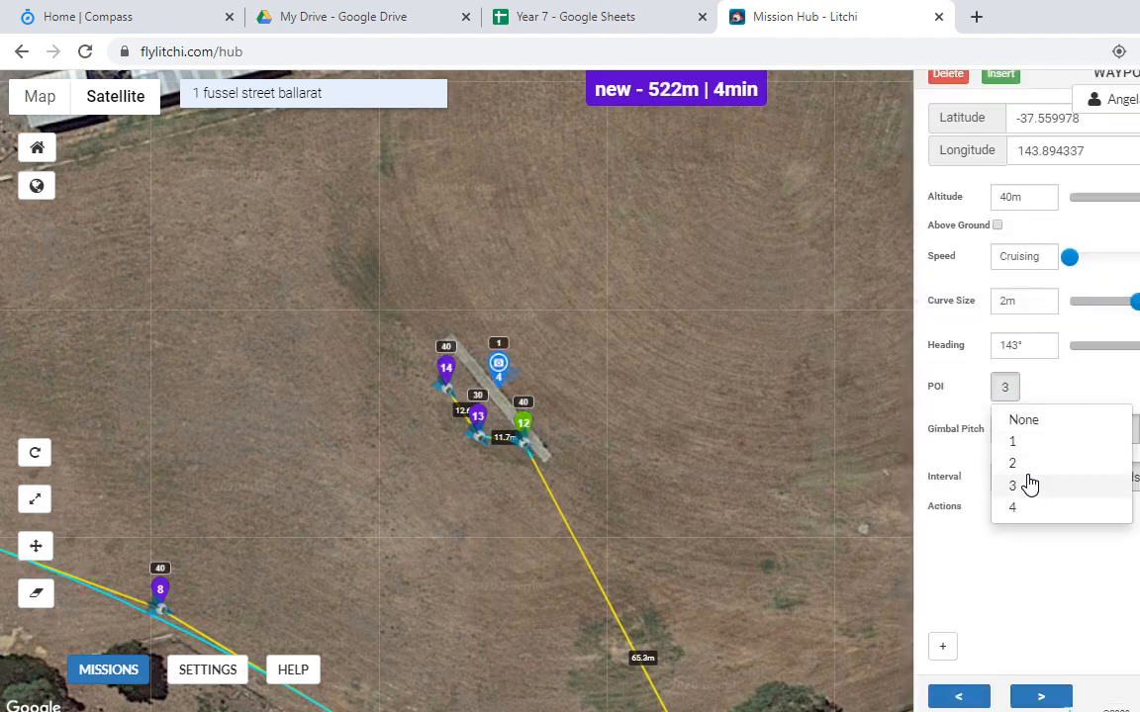
click(1035, 512)
Step: Set waypoints 13 and 14 to focus on POI 4
click(478, 419)
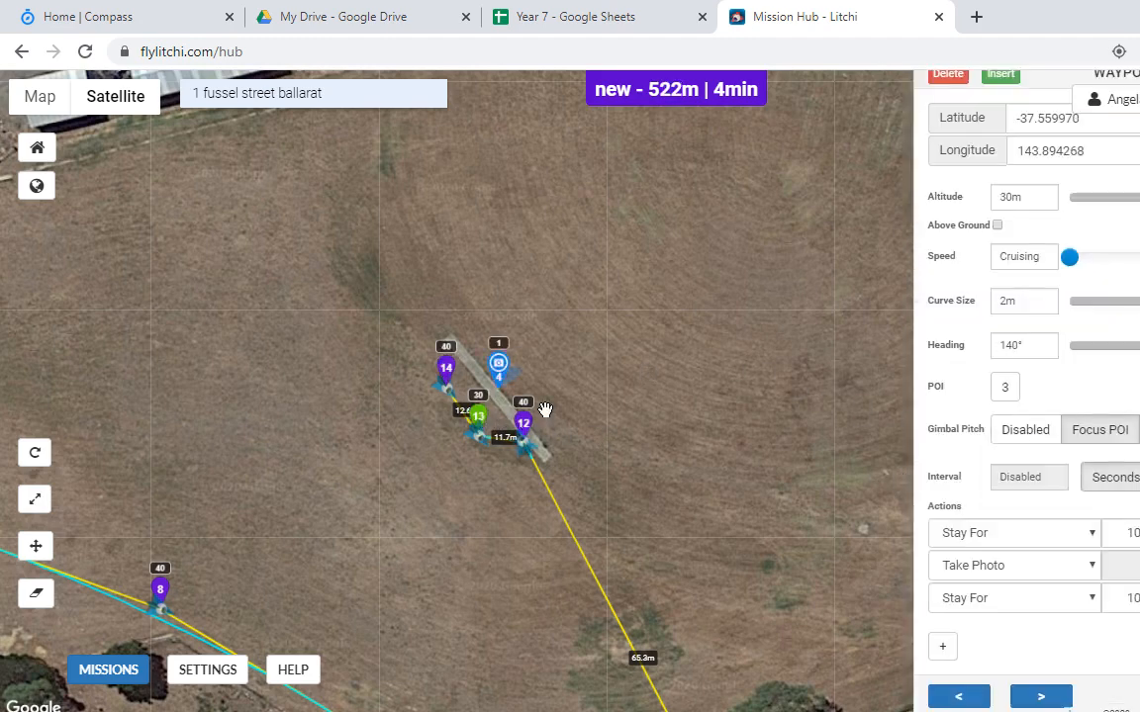
click(1007, 396)
click(1033, 511)
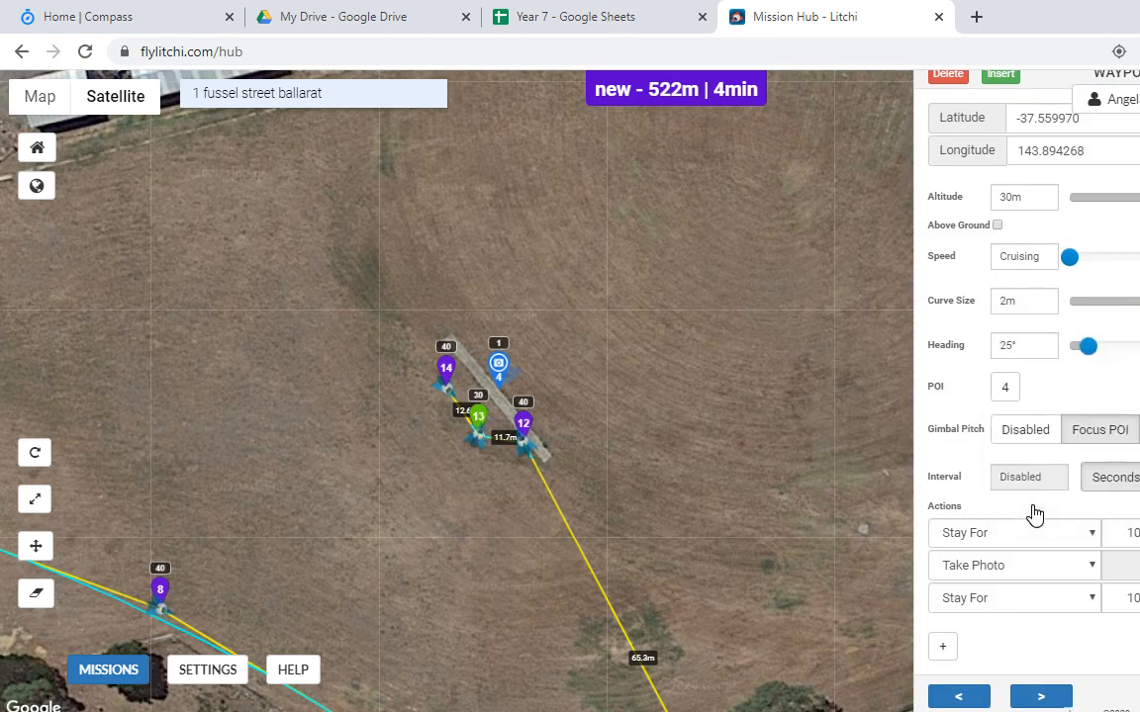
click(446, 369)
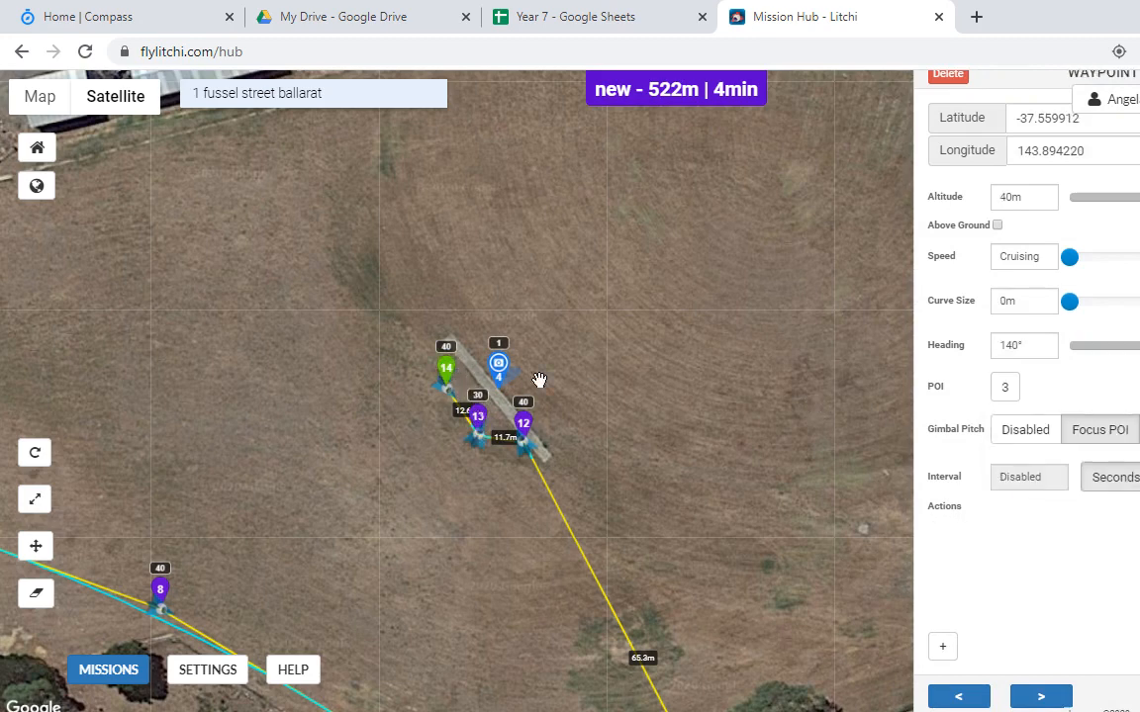
click(1023, 392)
click(1039, 508)
Step: Zoom and pan to review the route from the curved building to the cricket pitch, then open MISSIONS
scroll(299, 403, down, 3)
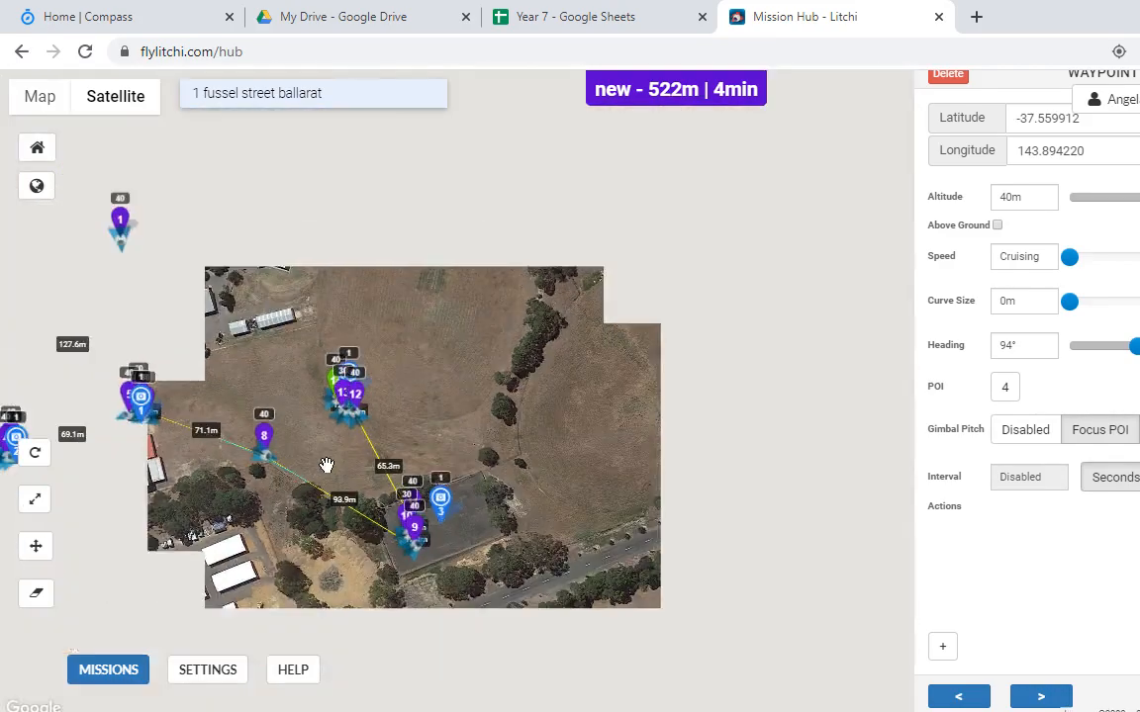
scroll(310, 428, up, 3)
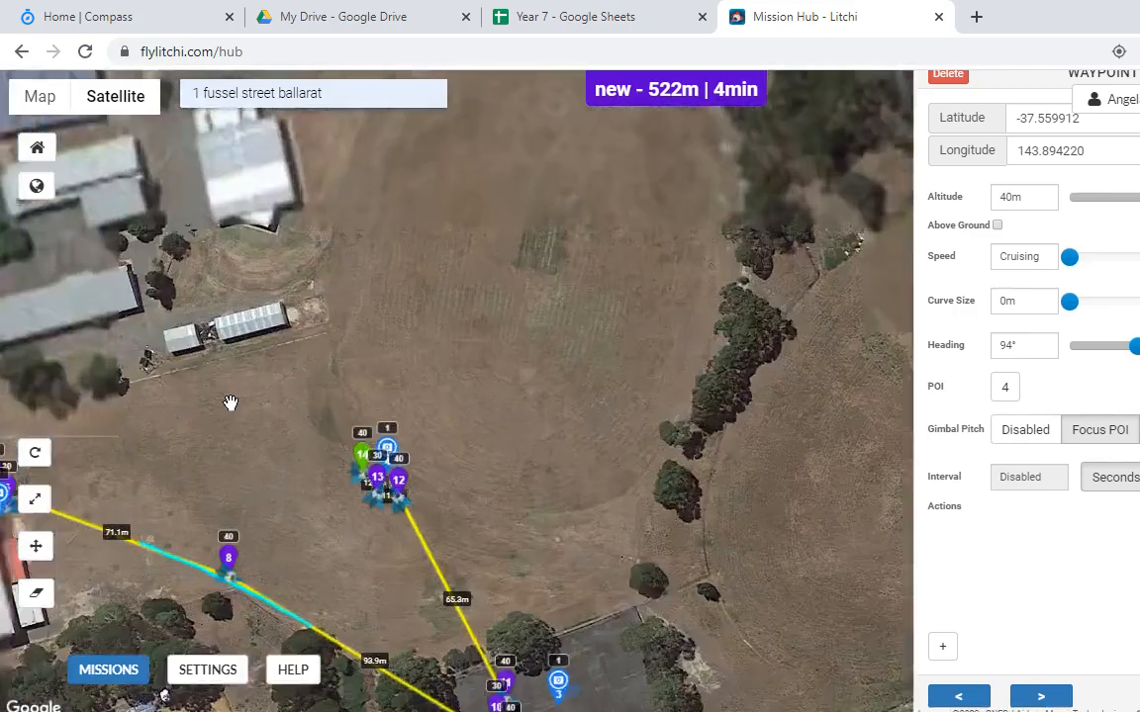
drag(229, 399, 562, 460)
scroll(415, 371, down, 1)
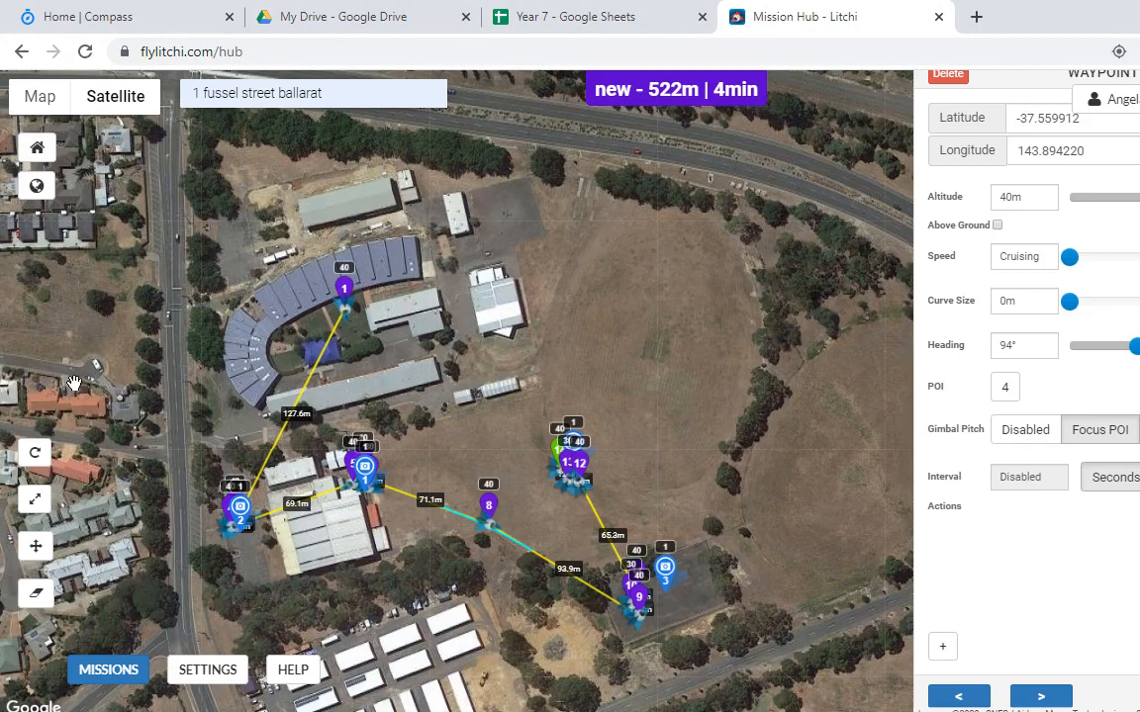
click(117, 672)
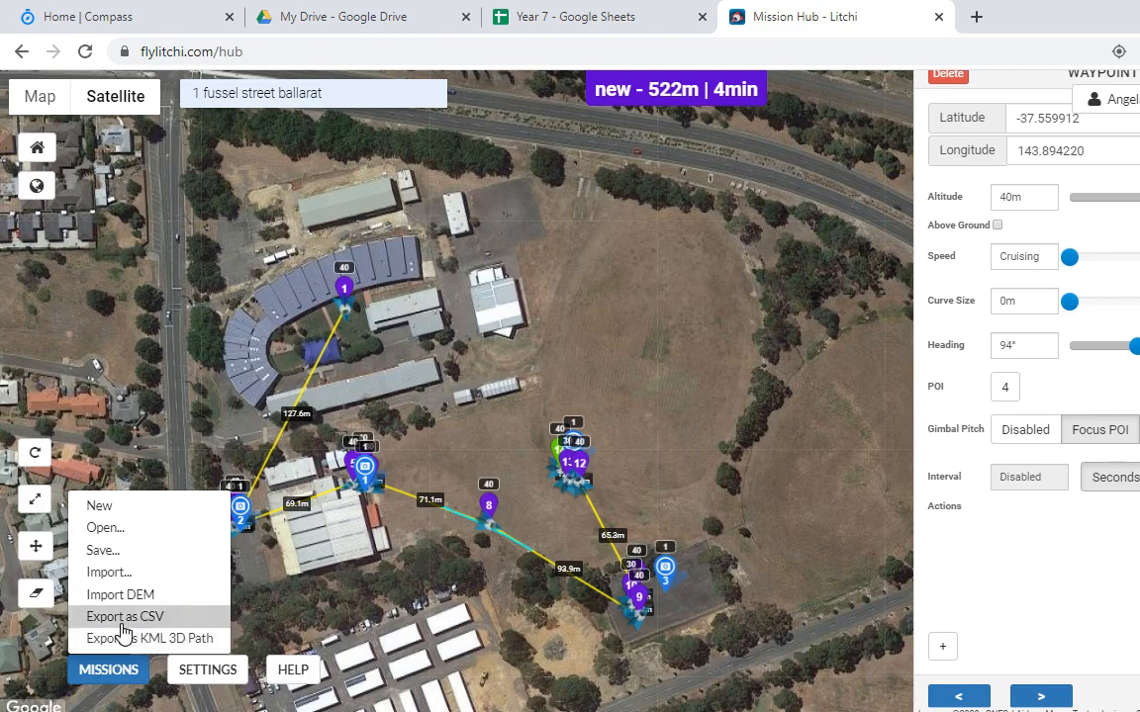
Step: Export the mission as litchi_mission (9).csv and show it in the Downloads folder
click(129, 620)
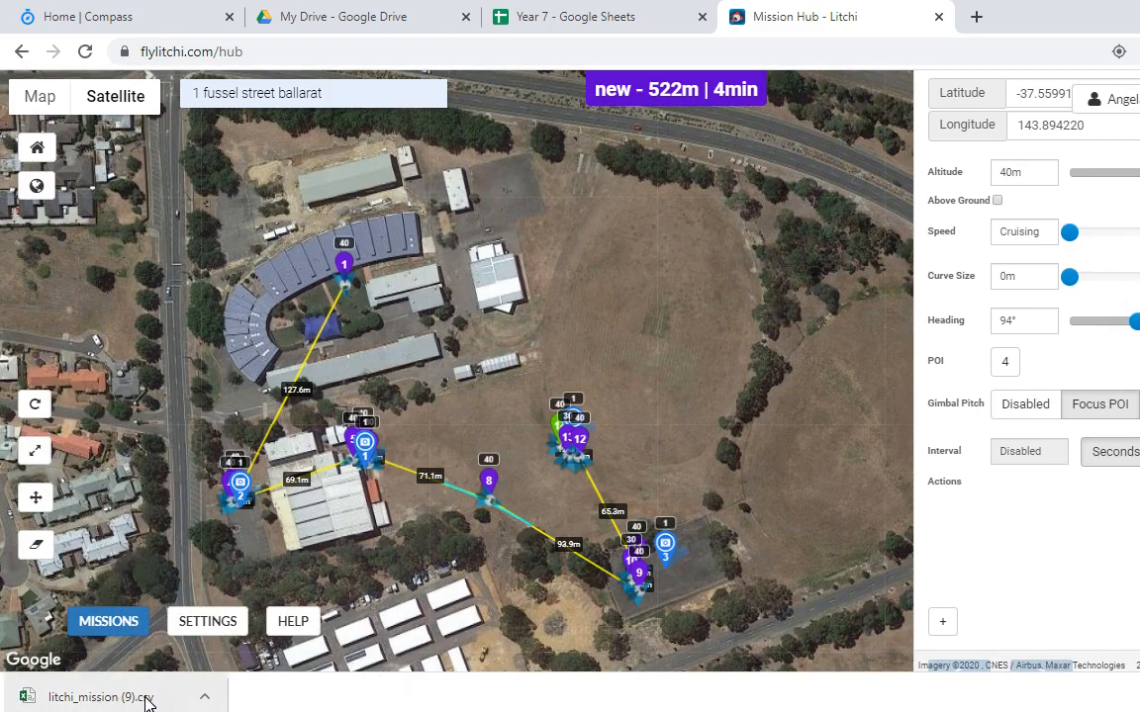
click(205, 699)
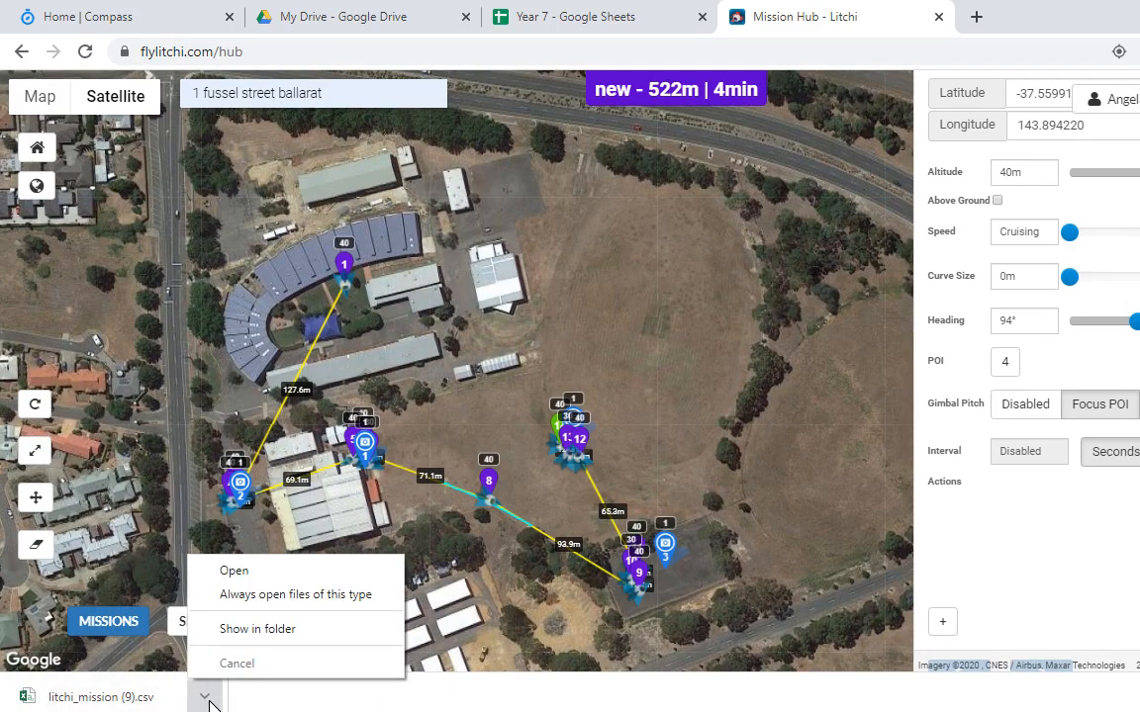
click(247, 631)
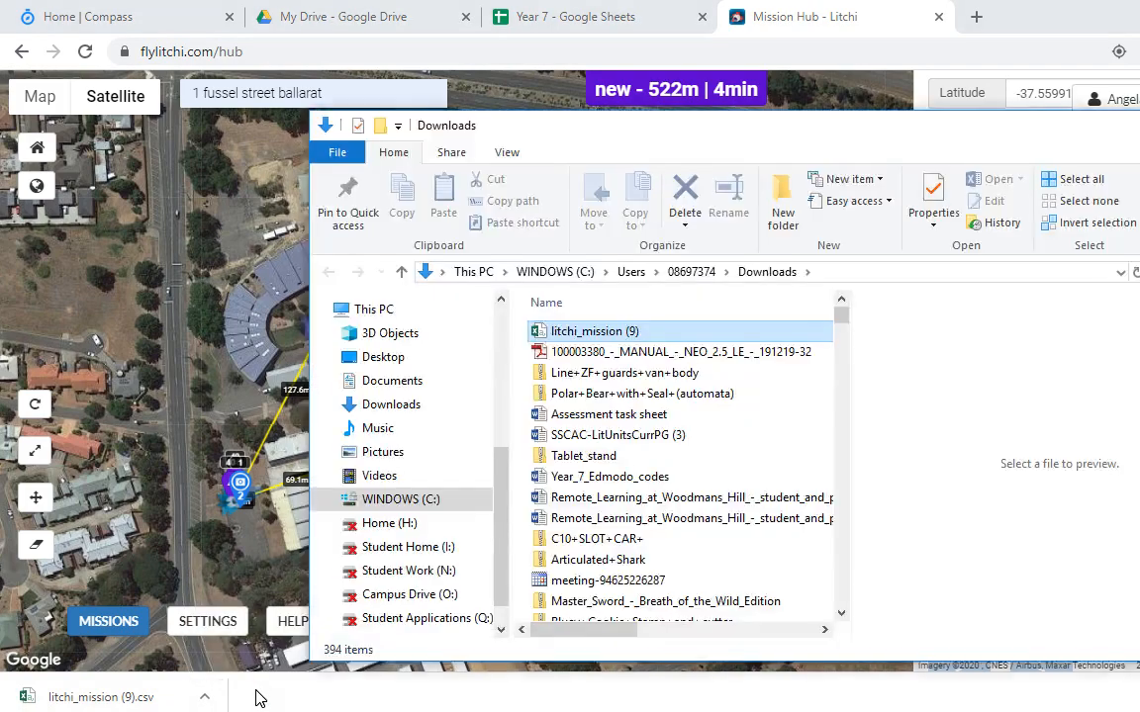
Step: Rename the exported CSV by adding the teacher's name before litchi_mission (9)
click(551, 336)
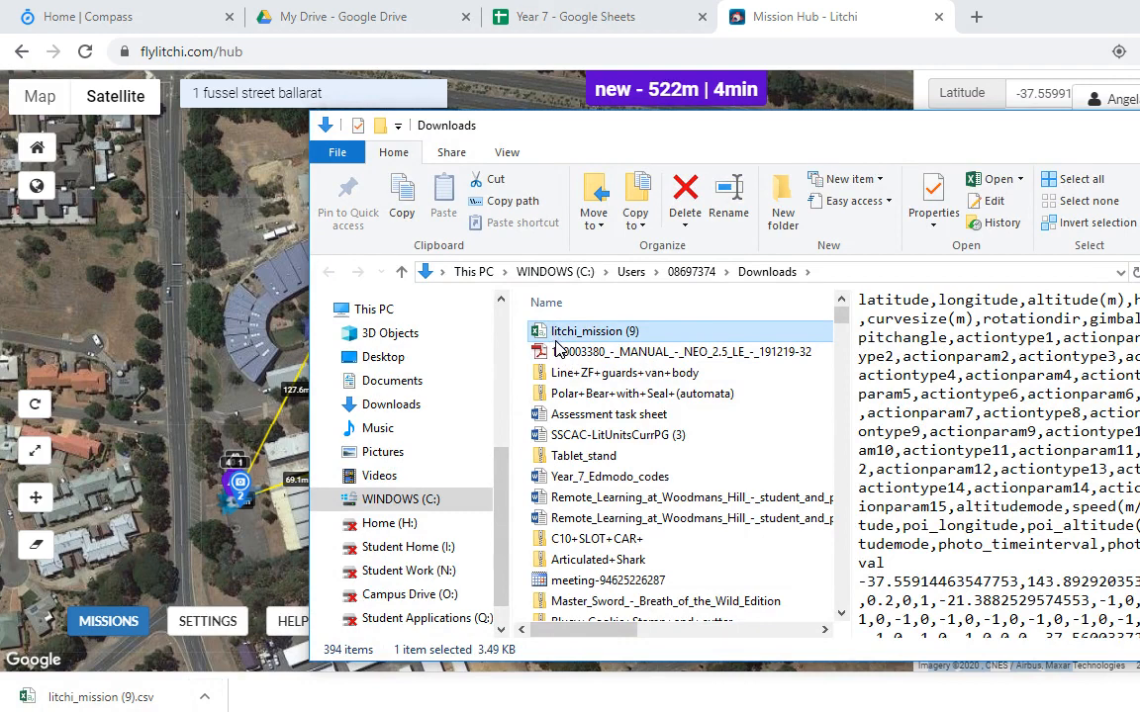
click(554, 338)
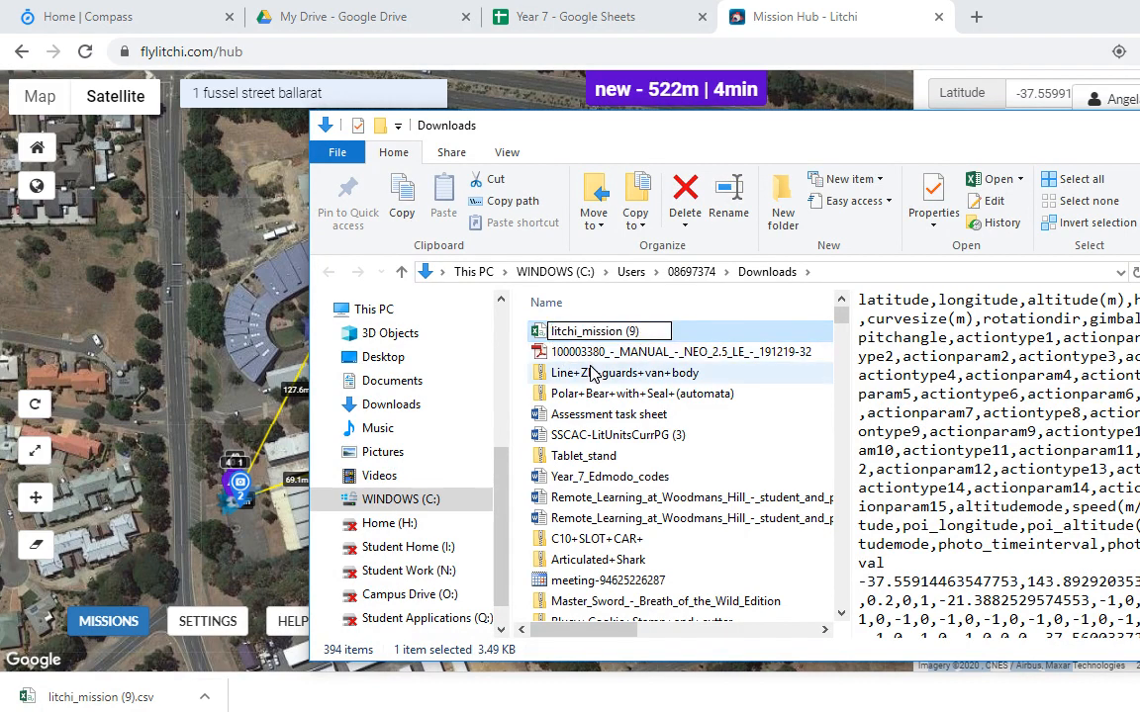
text(Mr. Cleary)
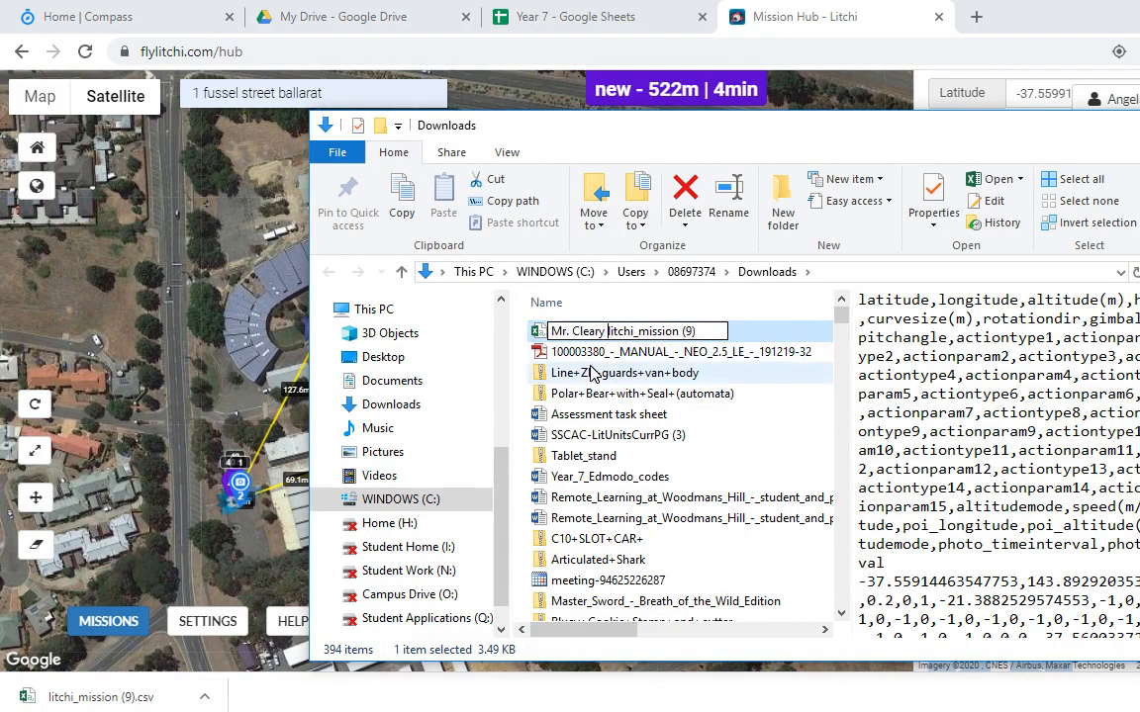
key(Return)
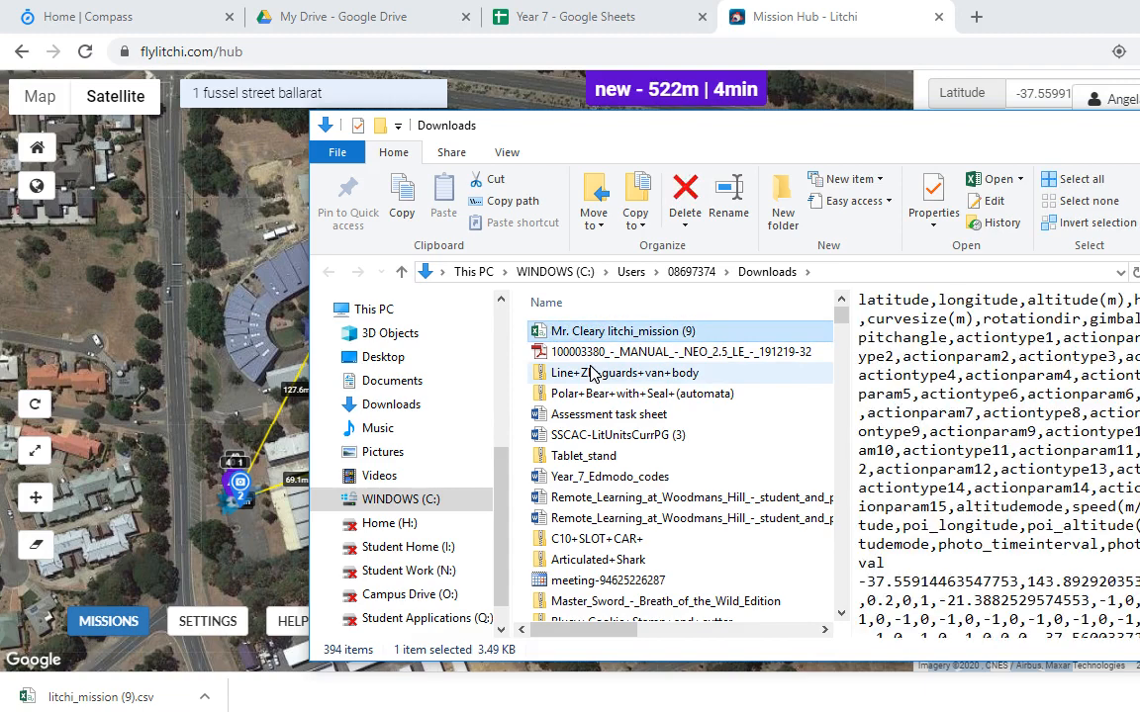
Step: Switch among the browser, video capture and Downloads windows to bring back the mission map
click(618, 10)
click(791, 10)
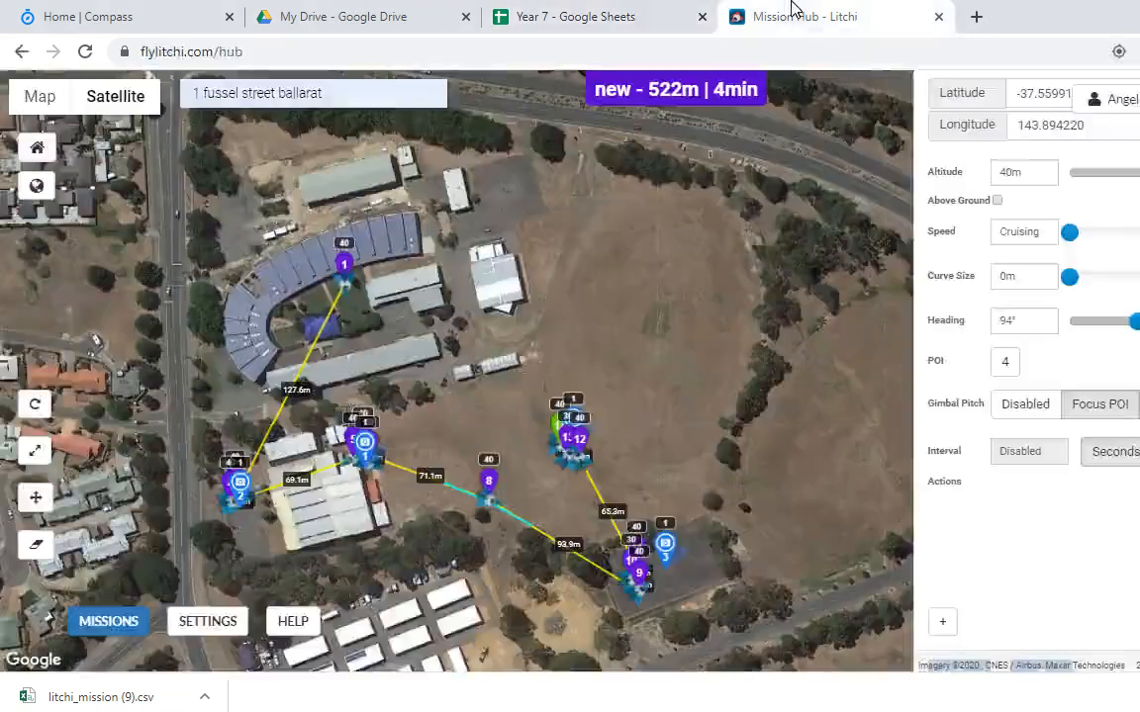
key(alt+Tab)
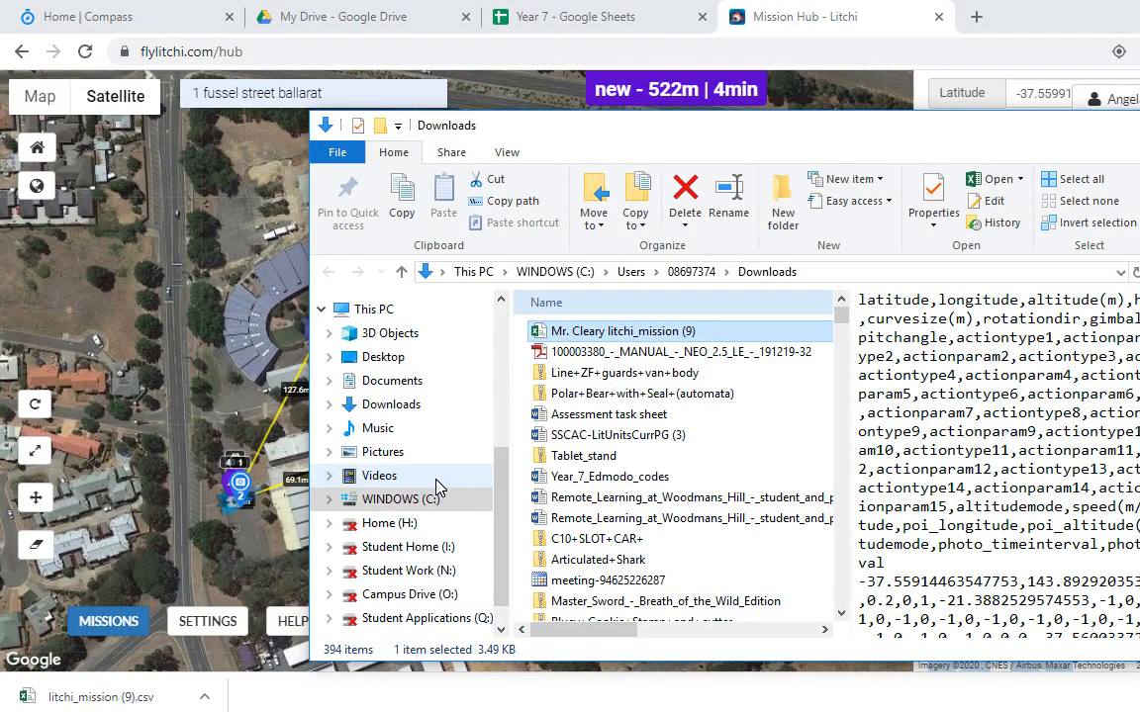
key(alt+Tab)
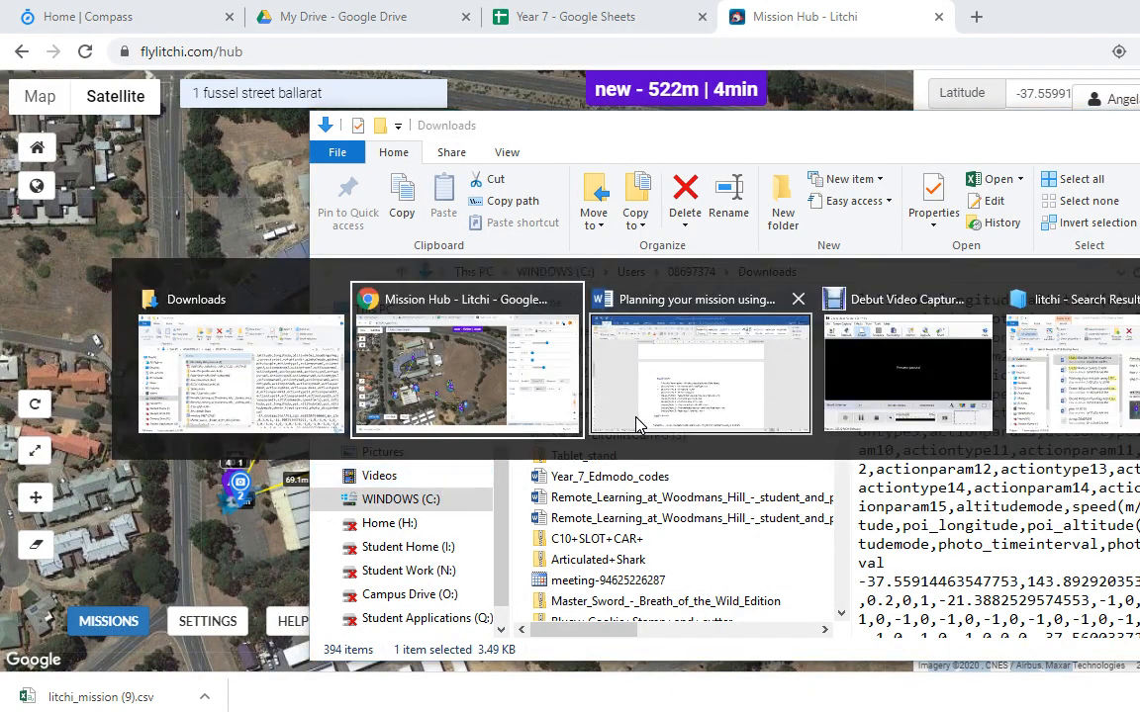
click(859, 398)
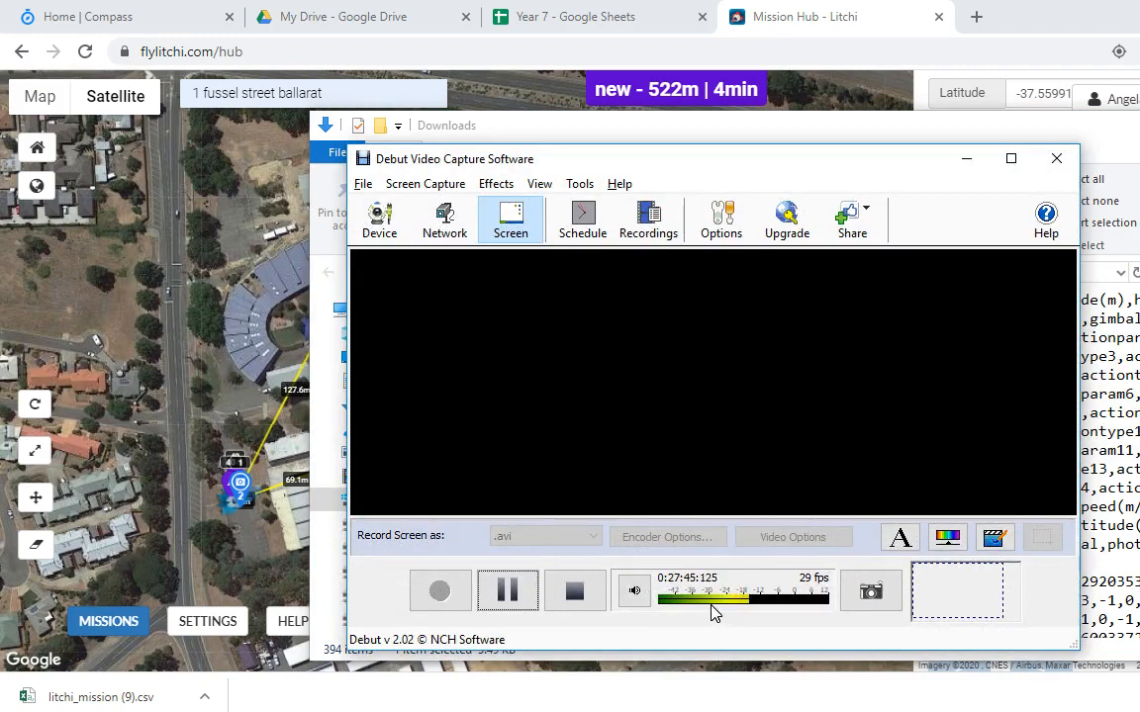
key(alt+Tab)
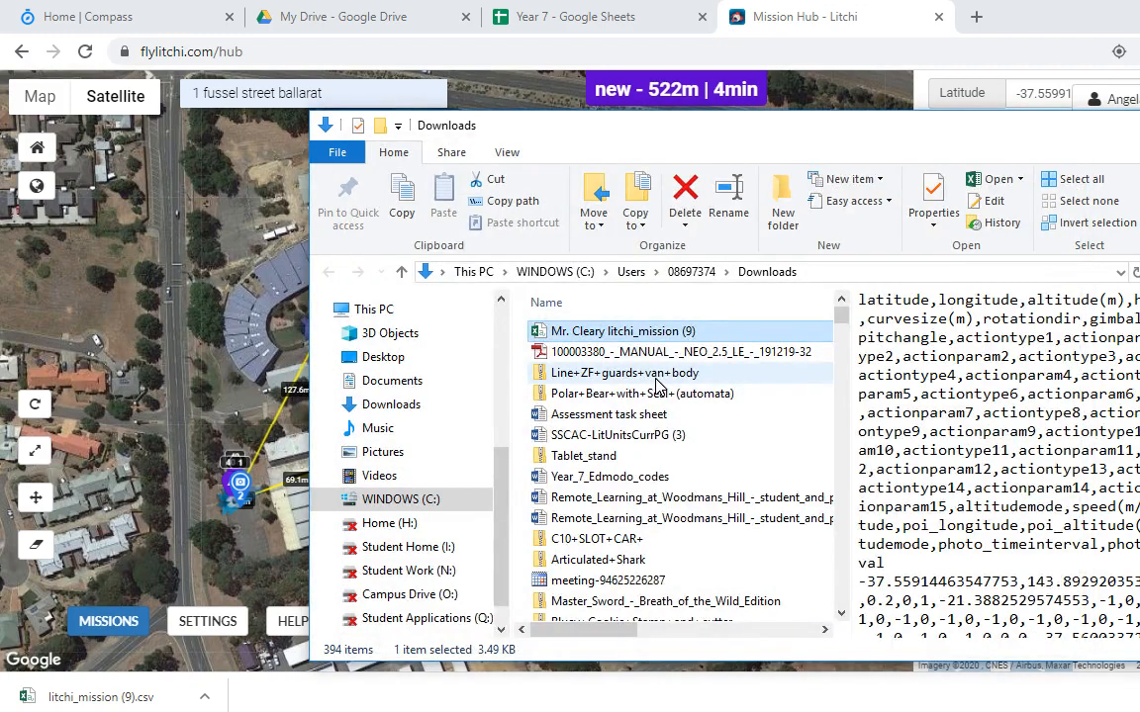
key(alt+Tab)
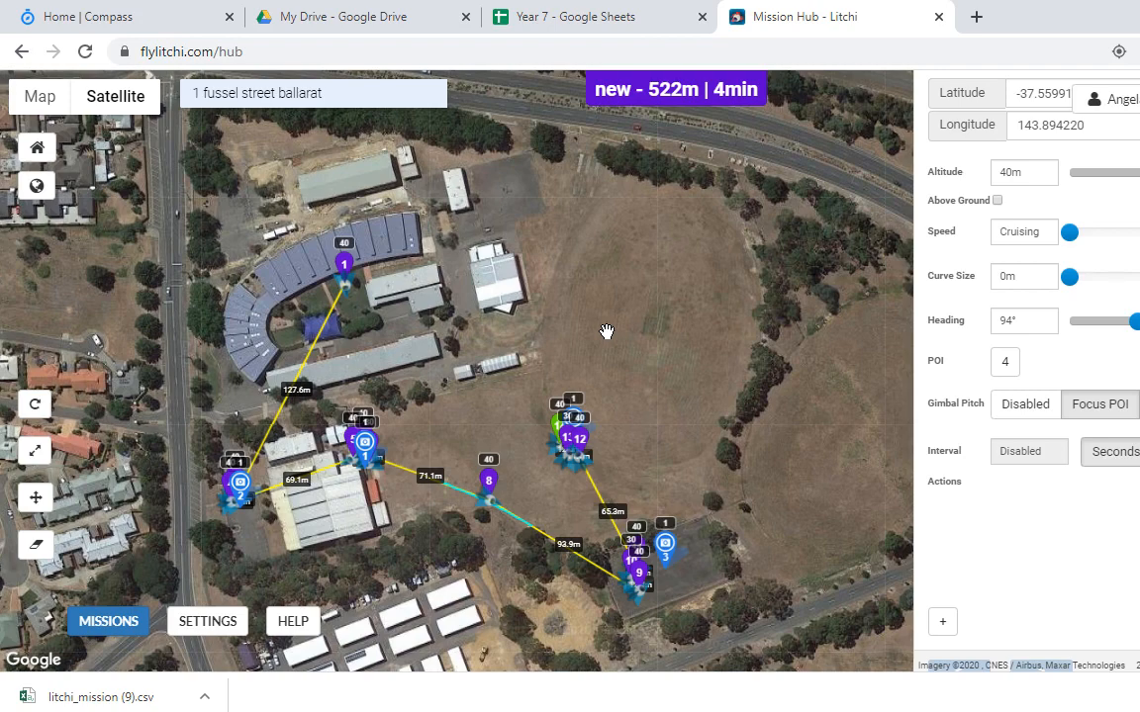
key(alt+Tab)
key(alt+Tab)
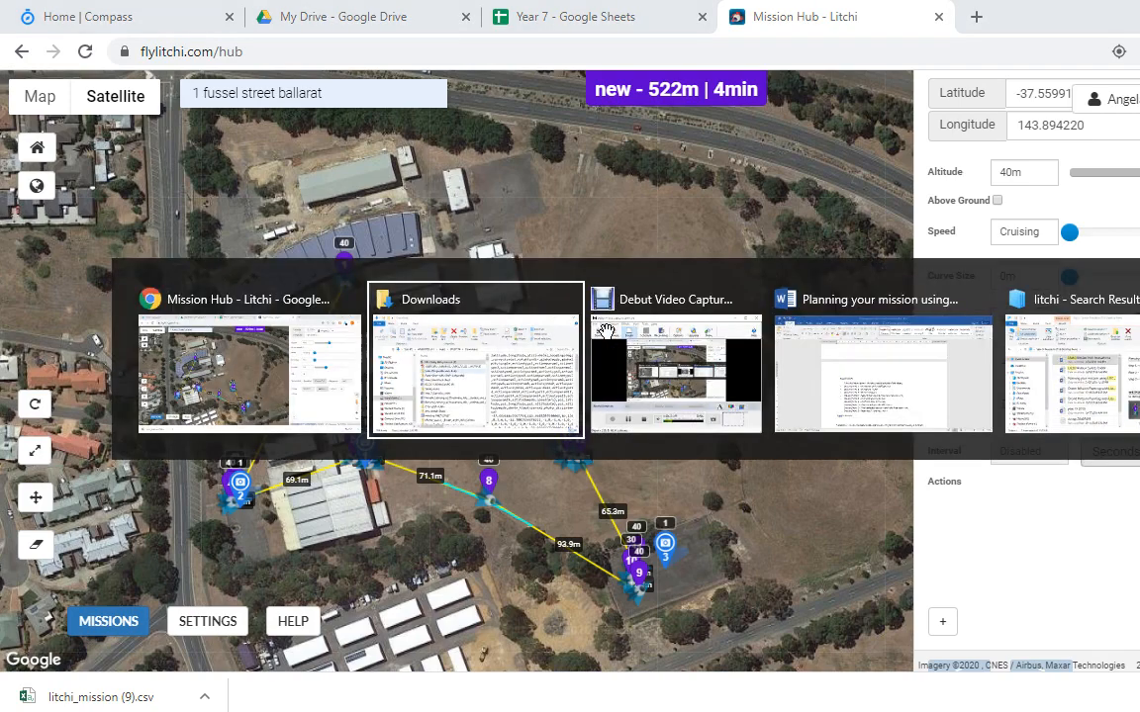
key(alt+Tab)
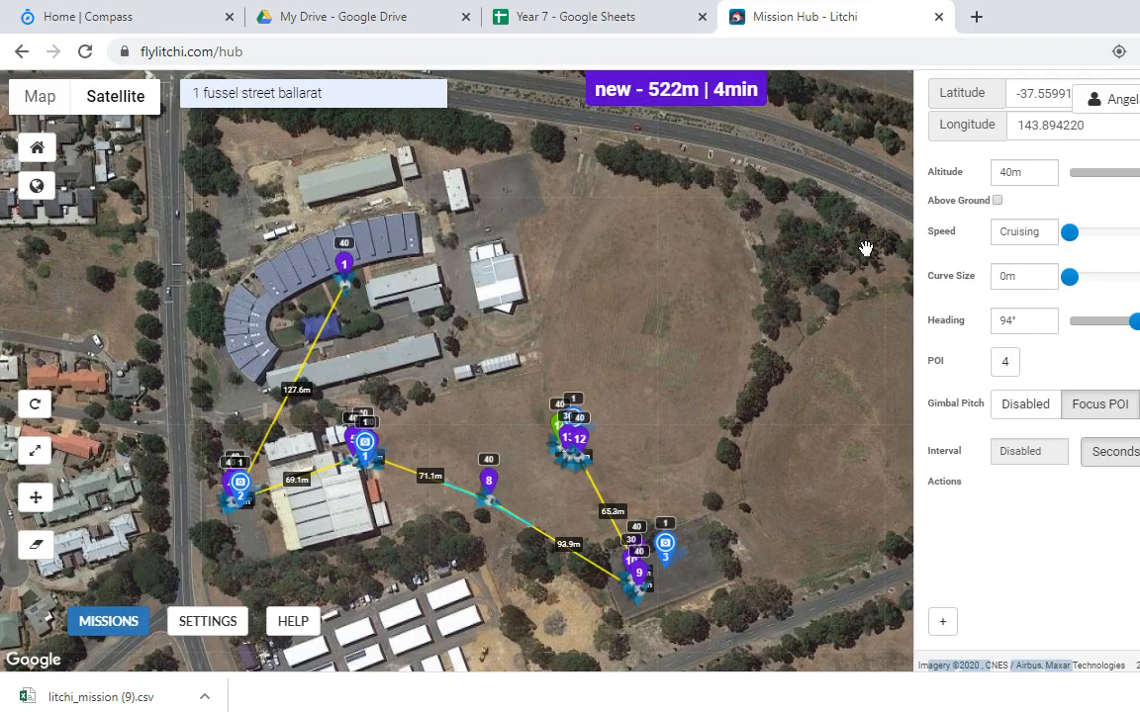
drag(477, 325, 420, 406)
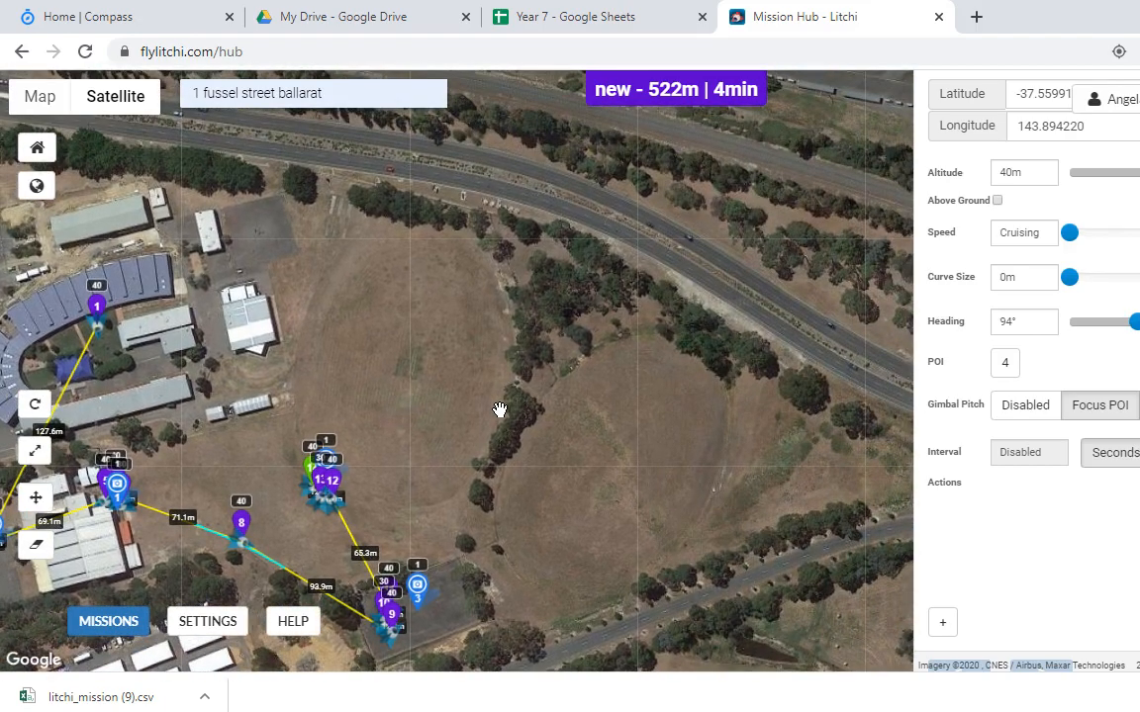
scroll(501, 406, down, 2)
scroll(431, 427, up, 2)
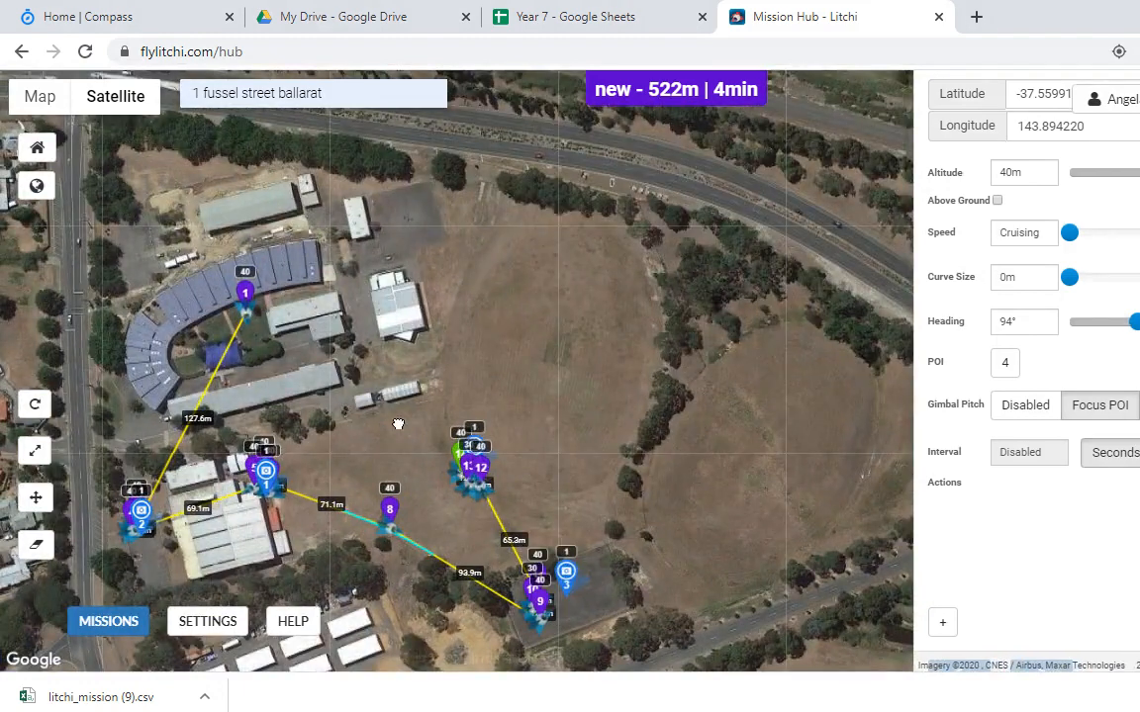
drag(398, 424, 540, 425)
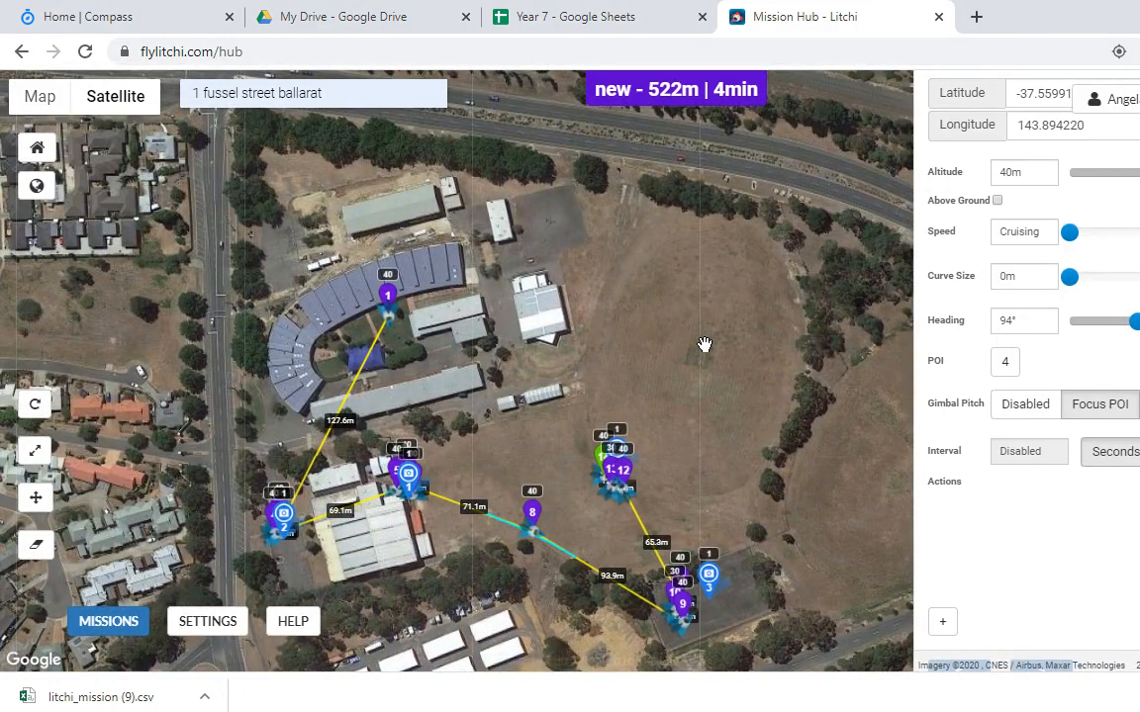
key(alt+Tab)
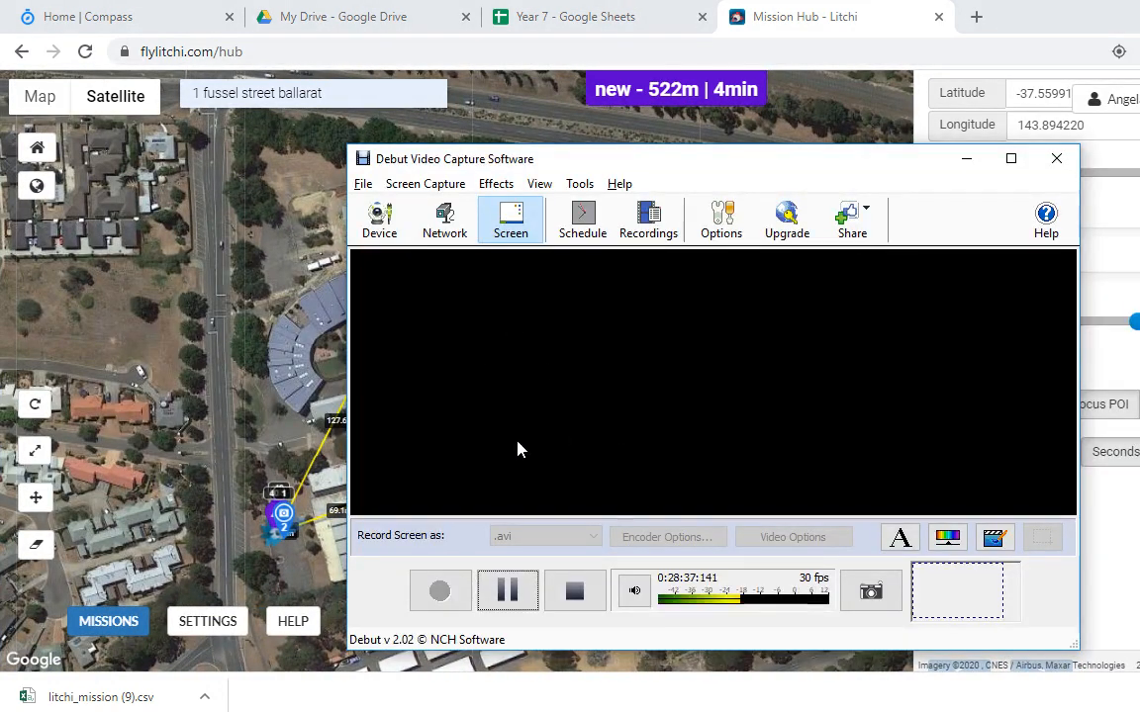